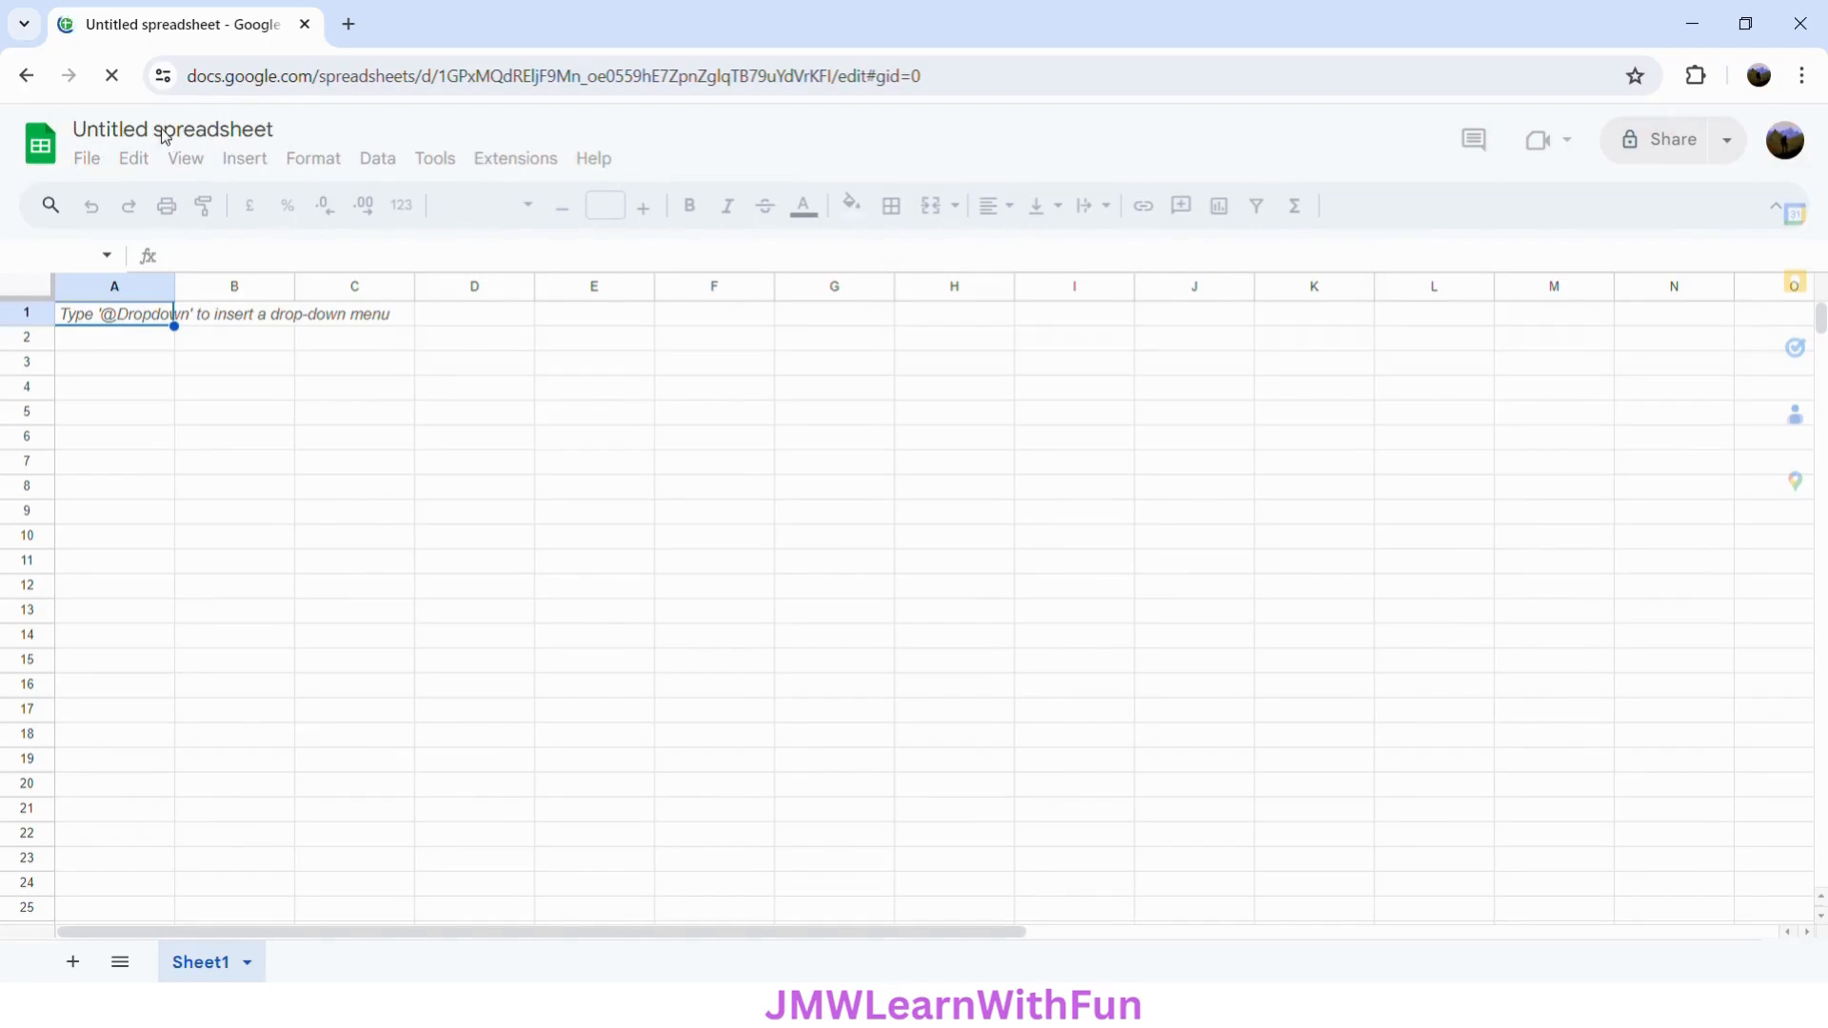
Step: Rename the untitled spreadsheet as "VSTACK Function", leaving cell A1 empty
left_click(170, 130)
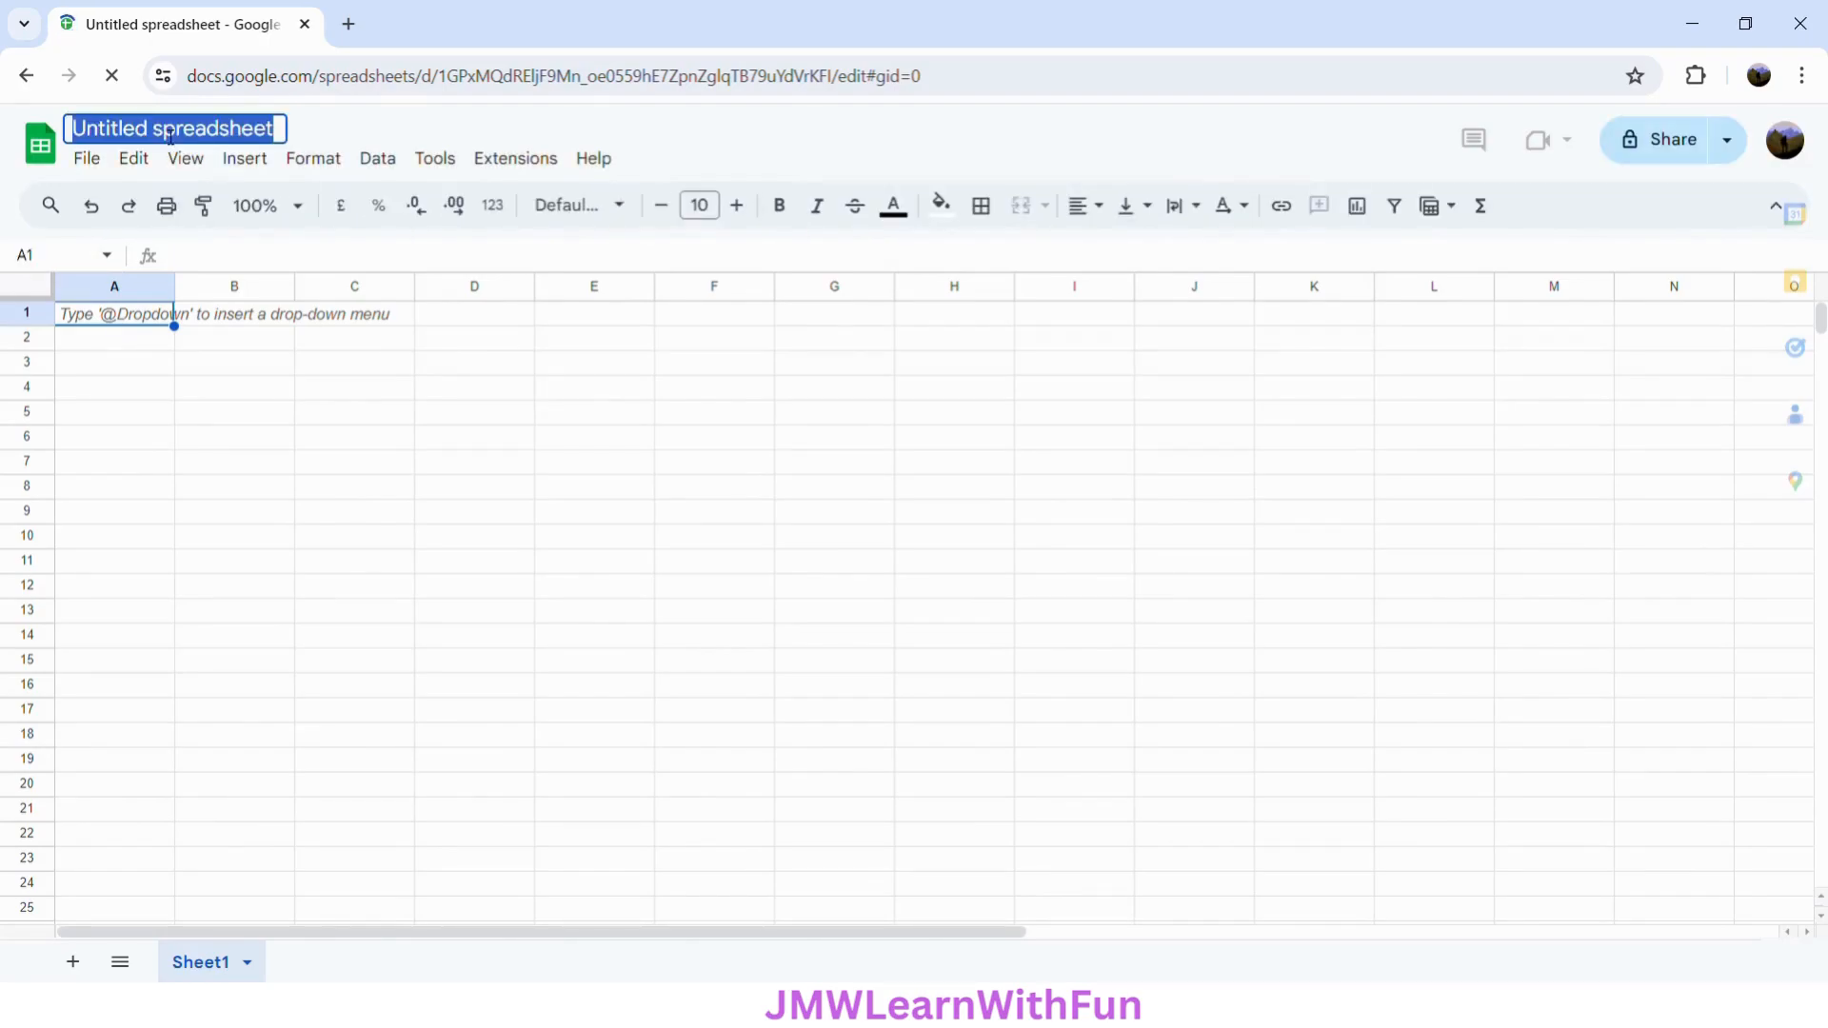
type("VS")
key("Return")
type("TA")
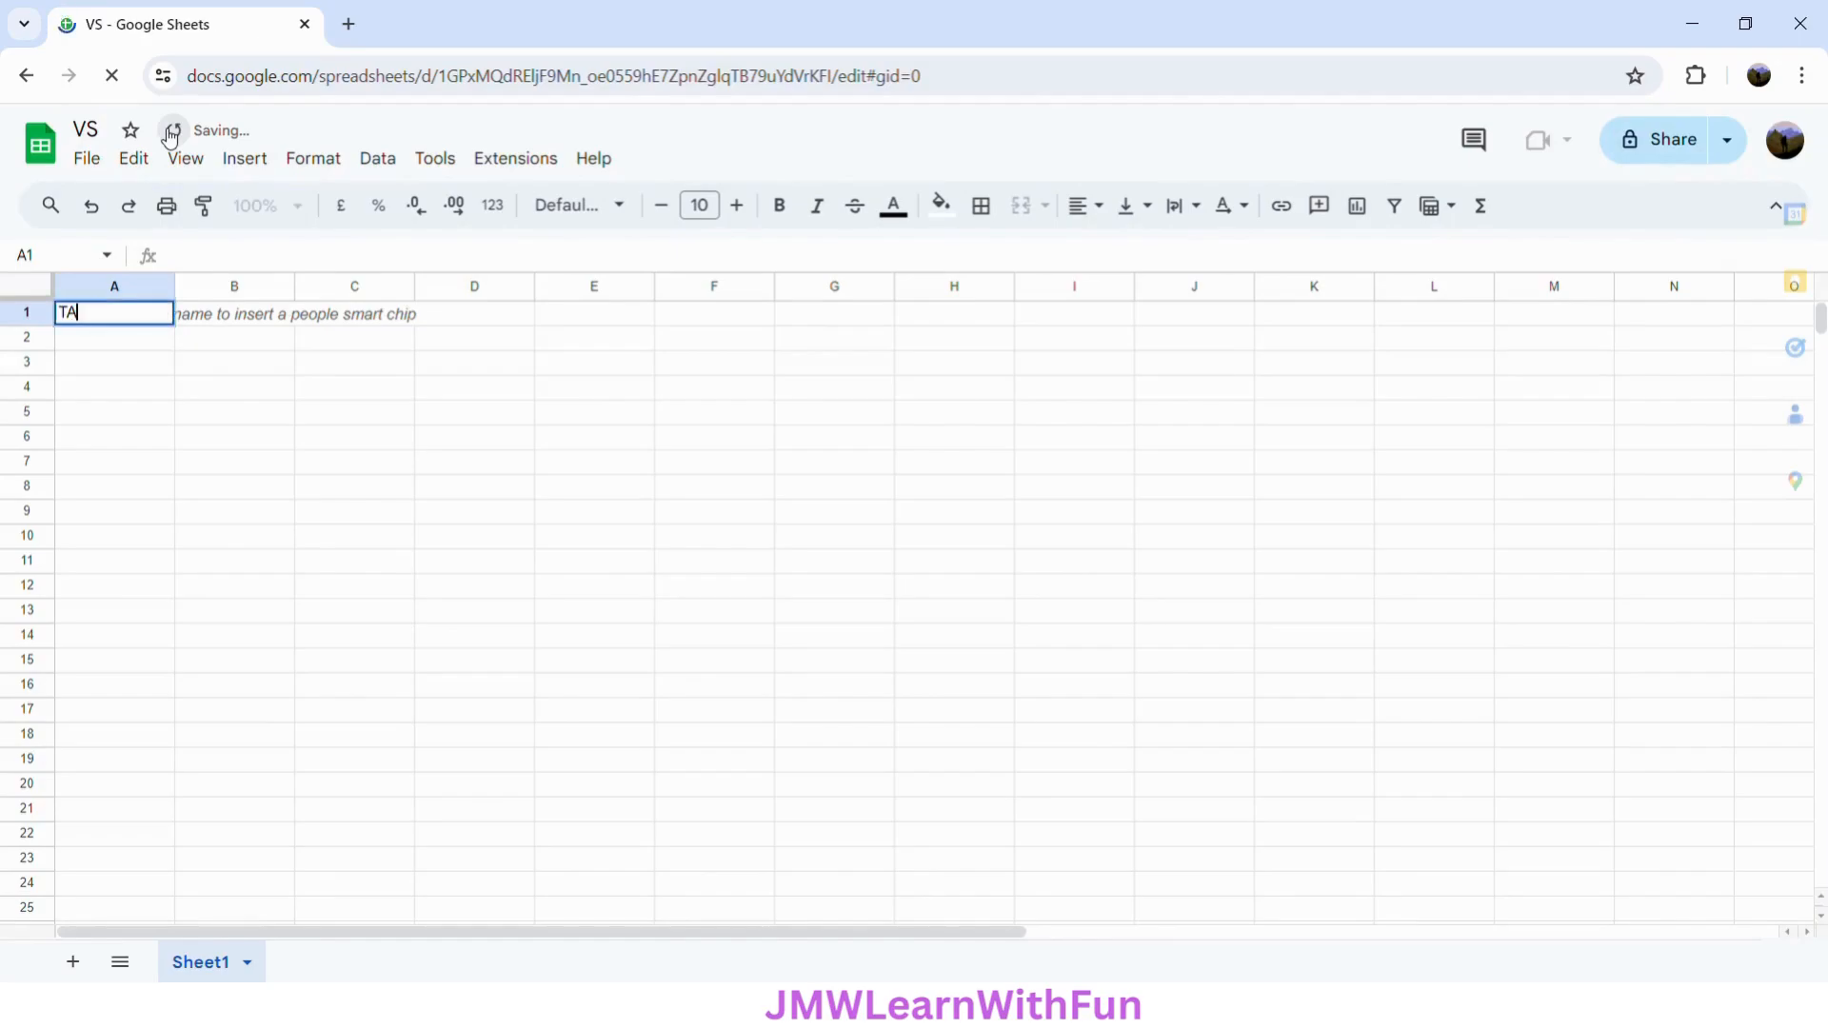
type("CK")
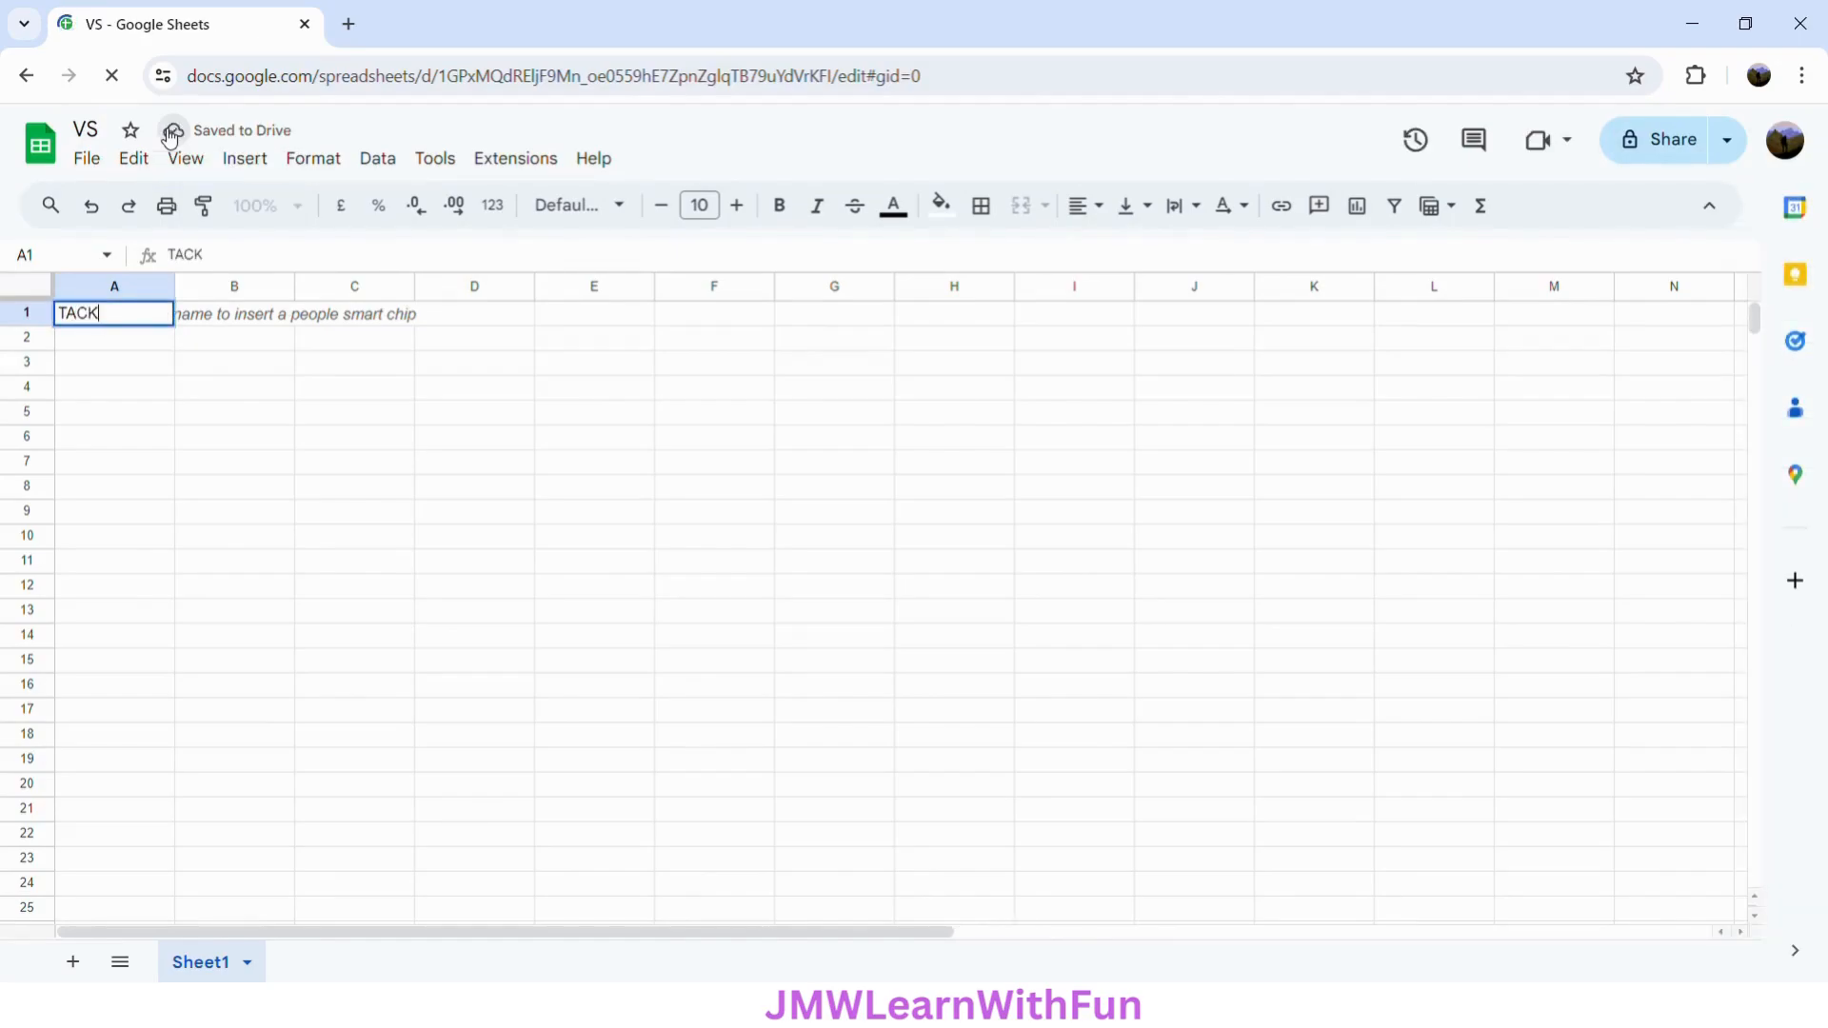
type(" Function")
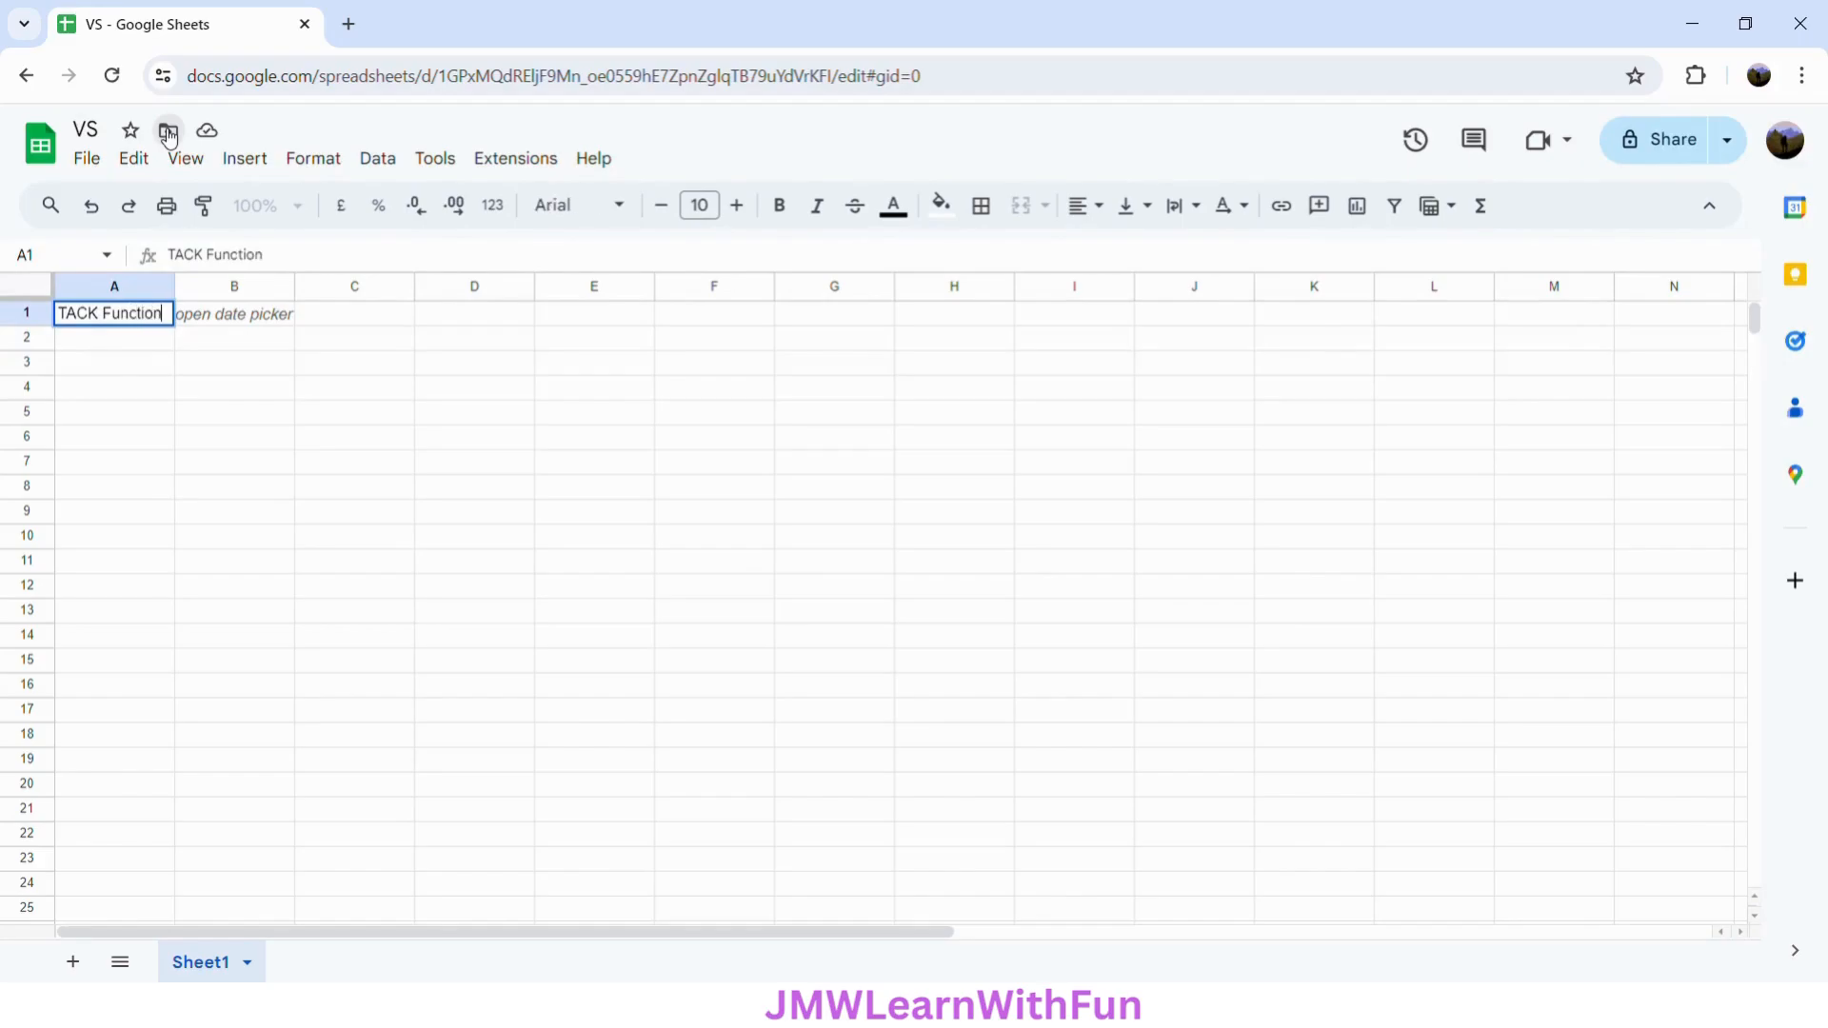
key("ctrl+a")
key("ctrl+c")
key("BackSpace")
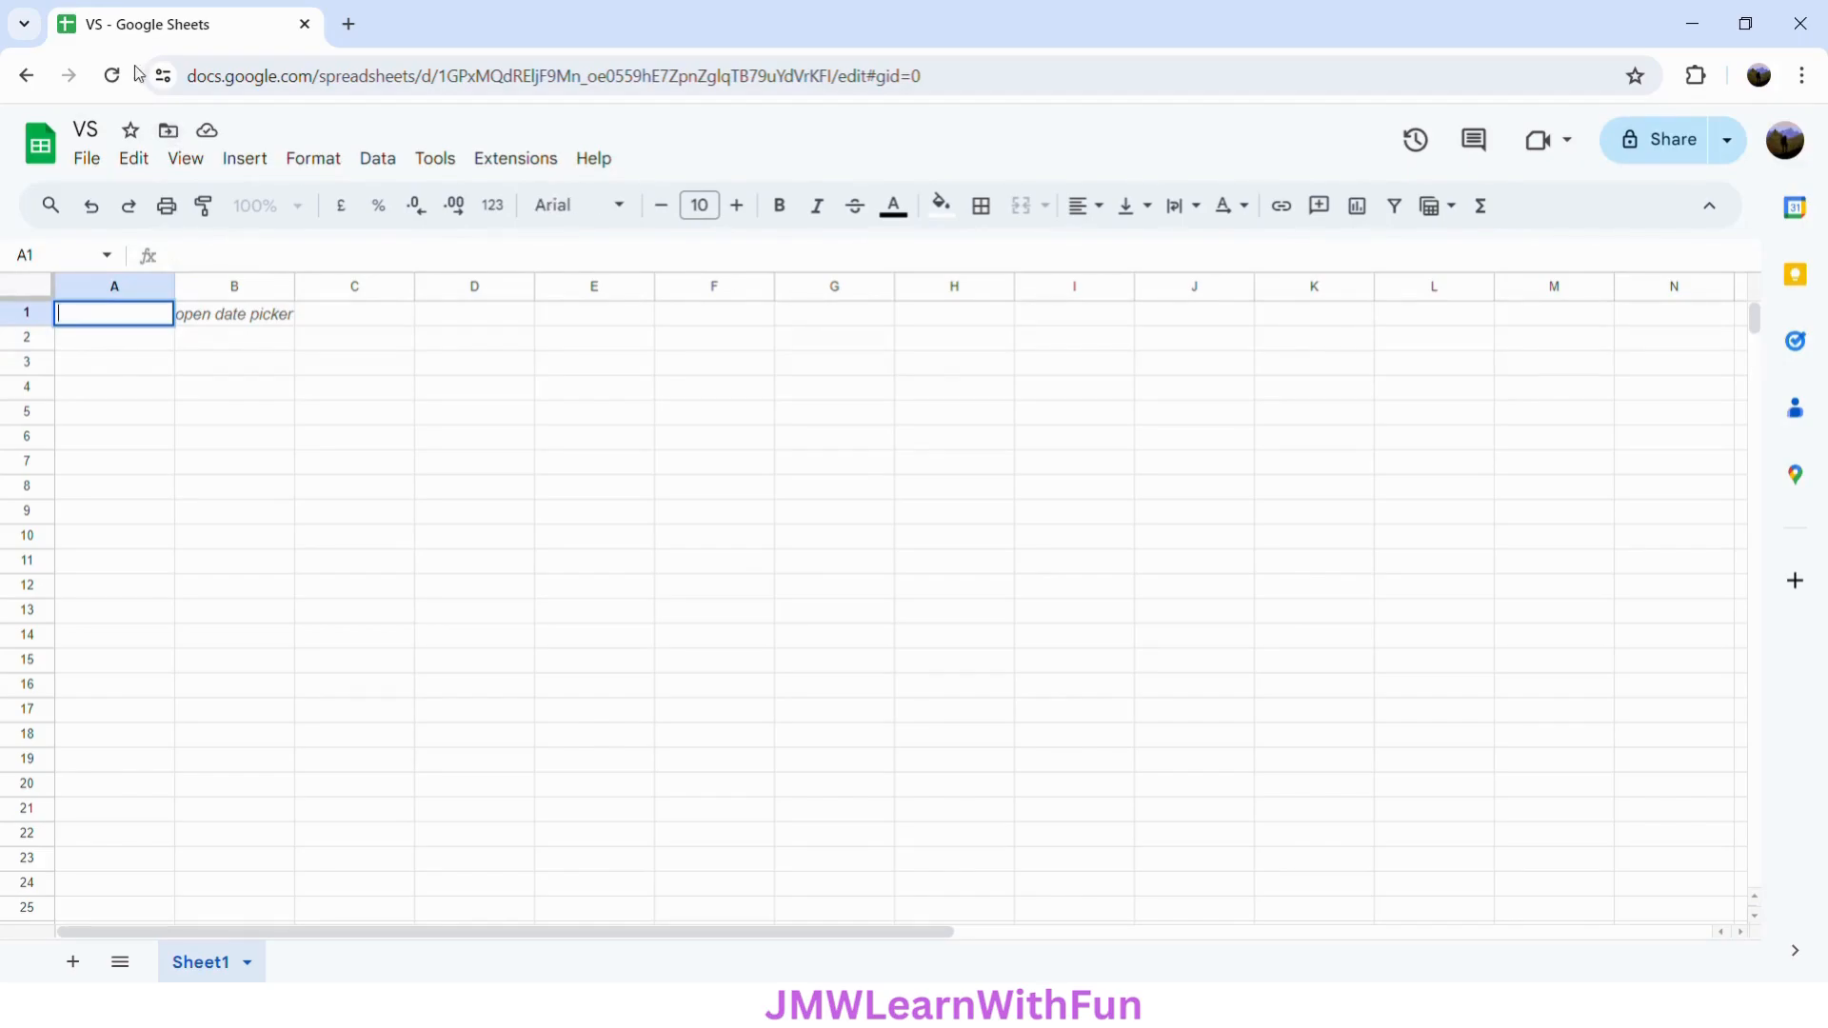
left_click(107, 139)
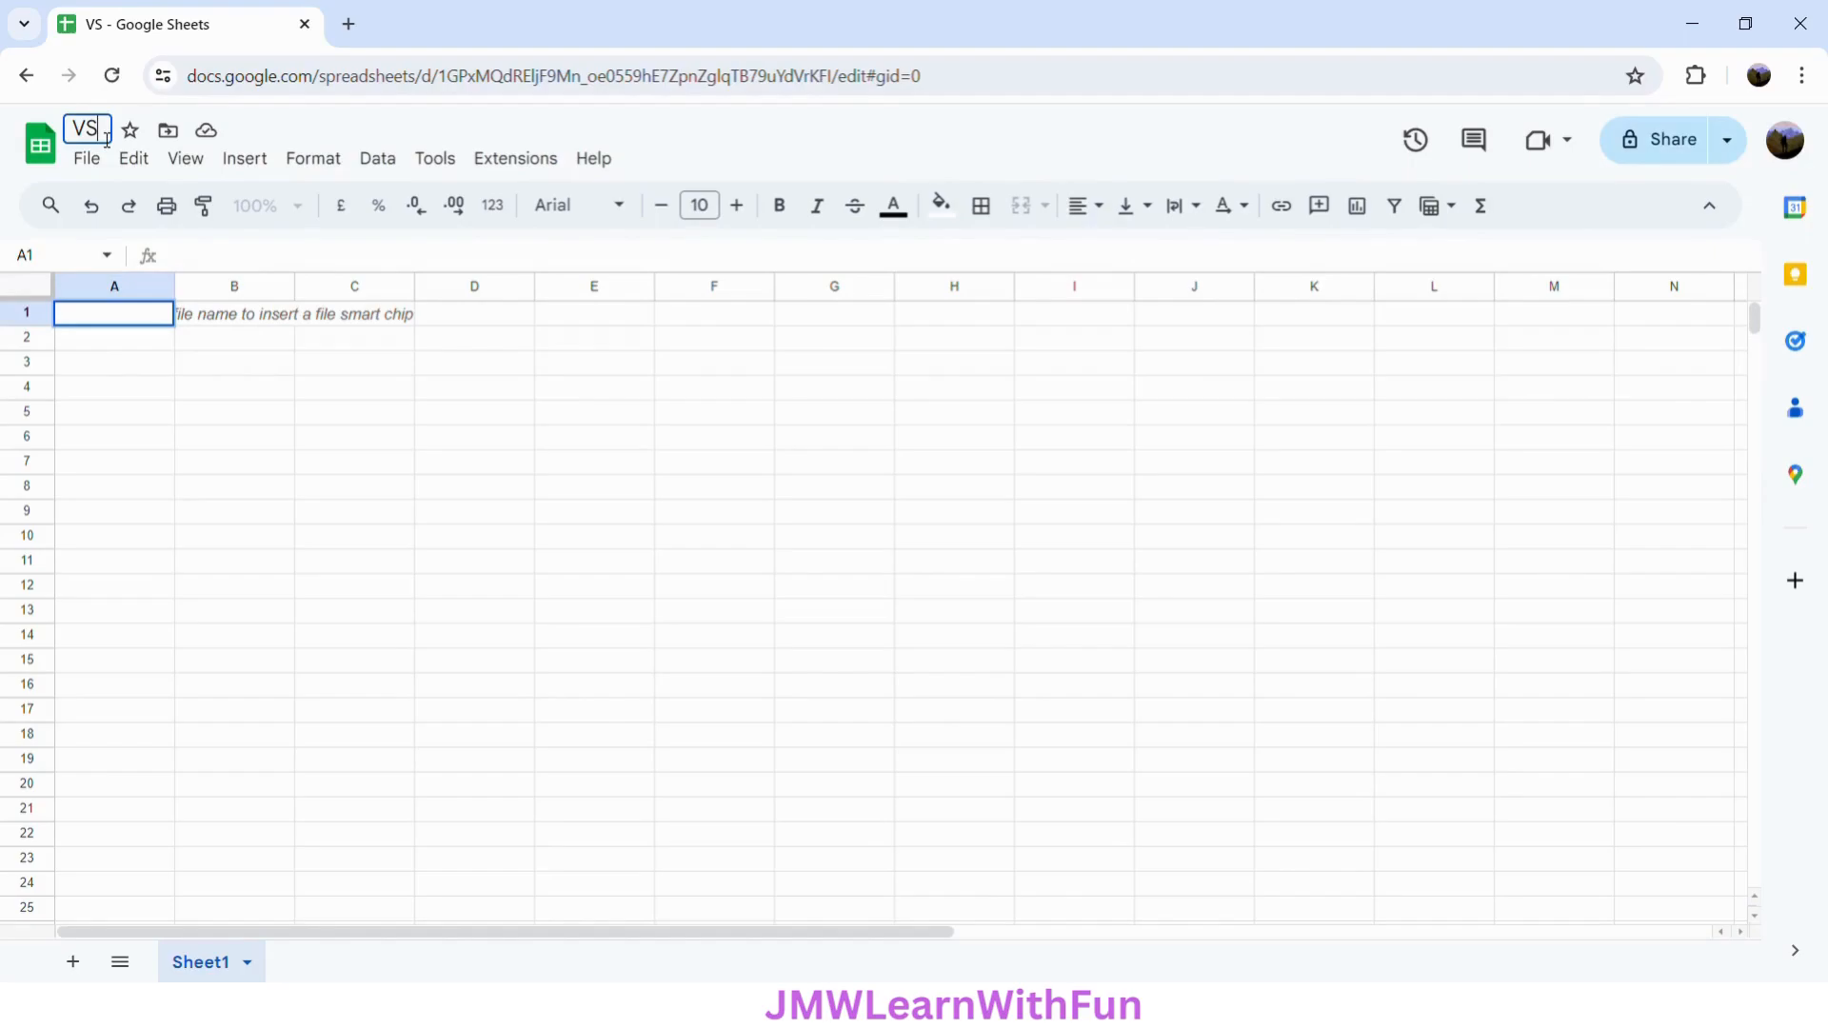
key("ctrl+v")
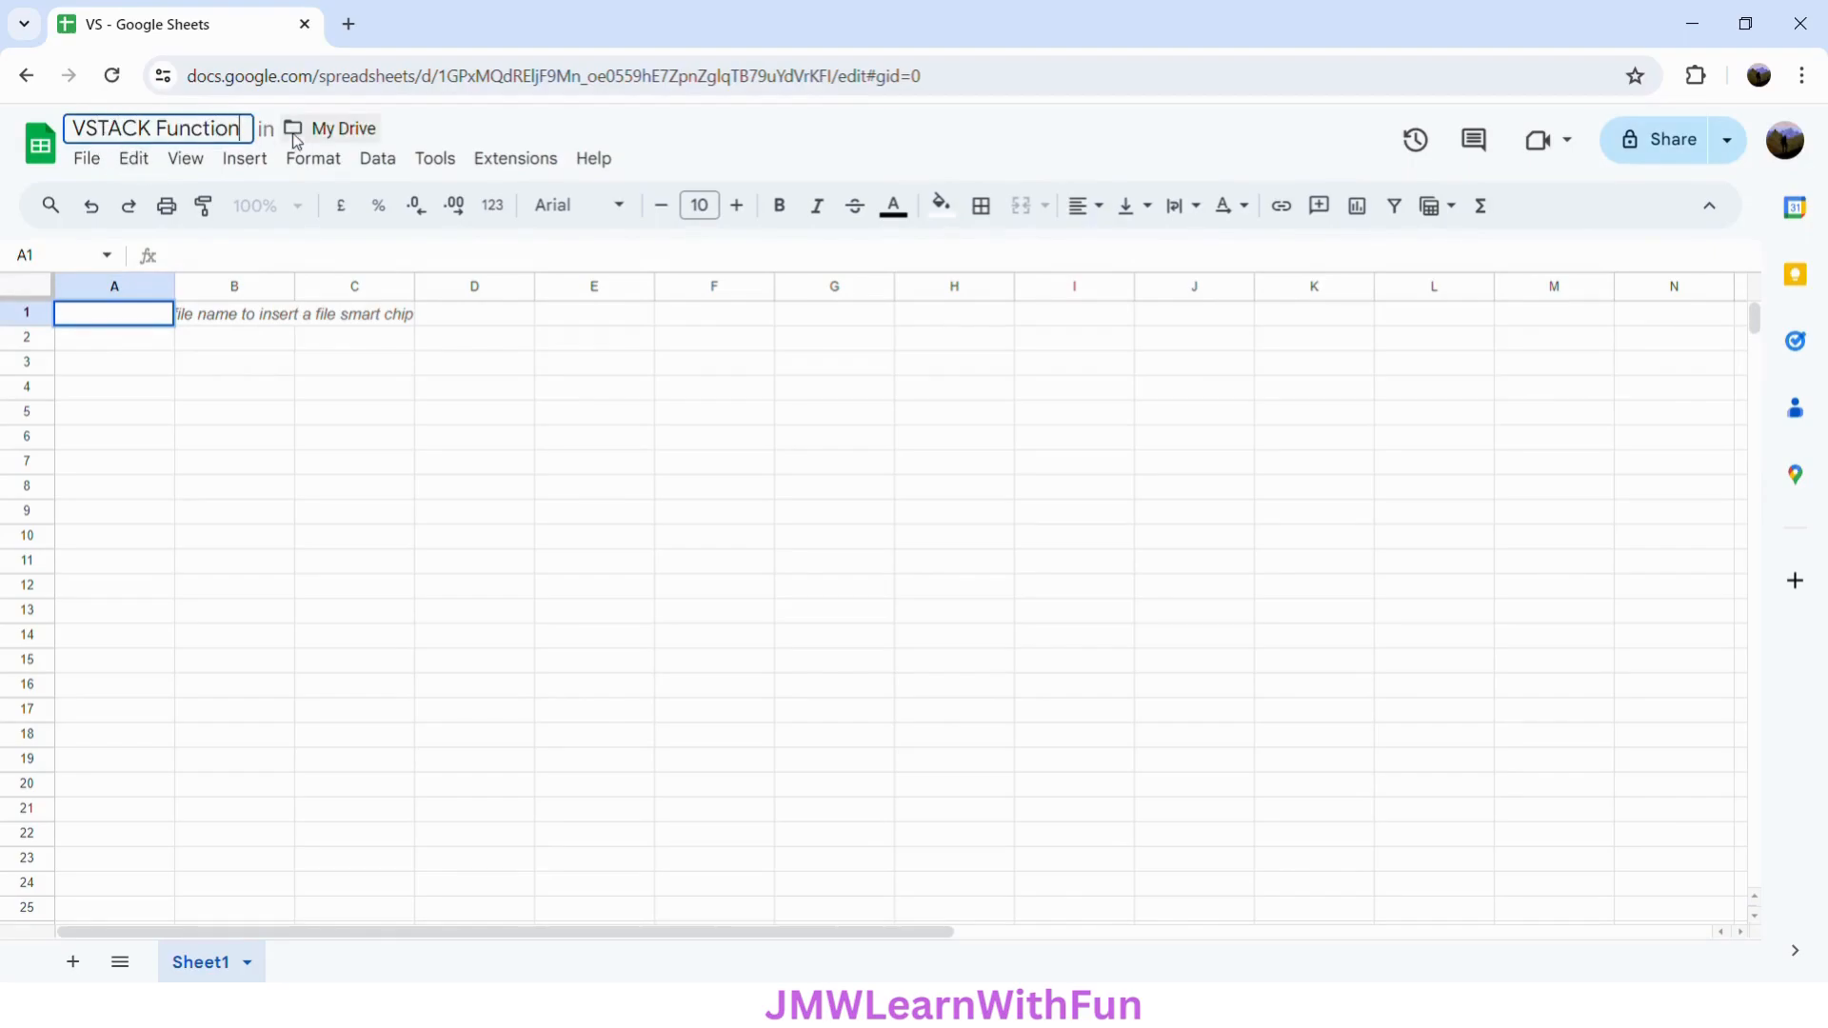
key("Return")
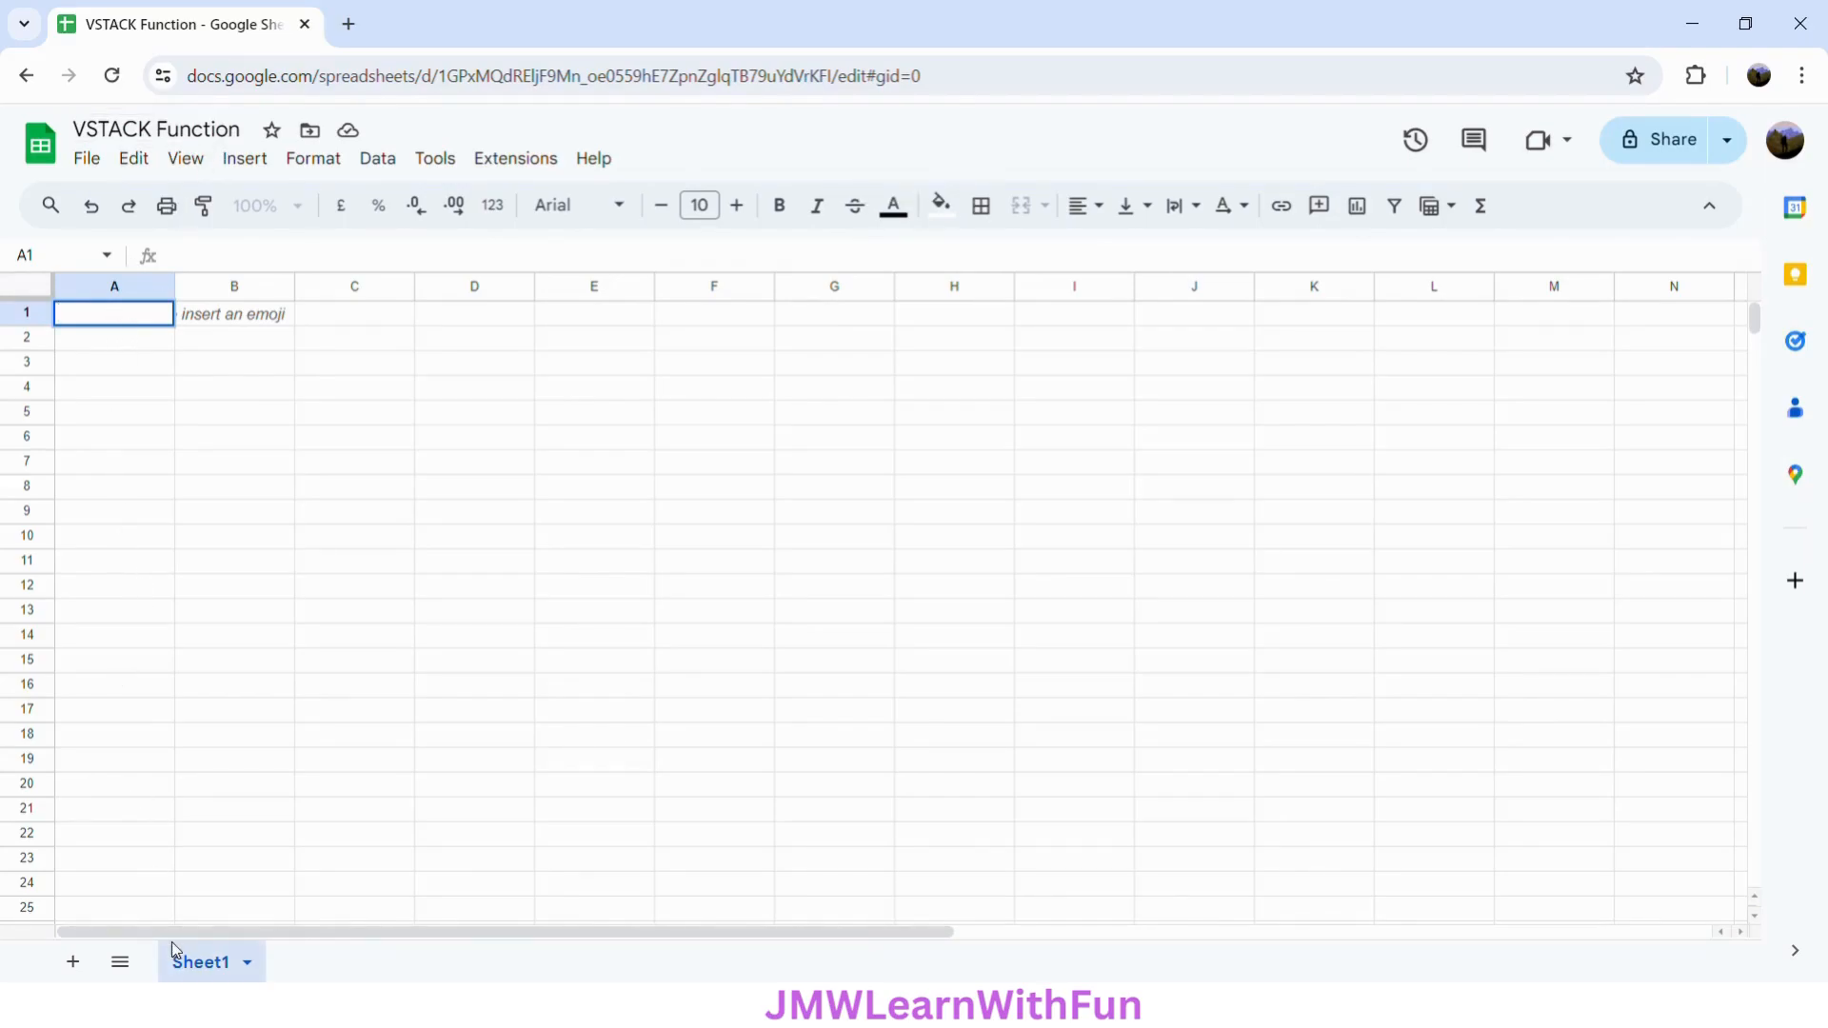
Step: Add two new sheets to the spreadsheet and name them Dept1 and Dept2
left_click(73, 962)
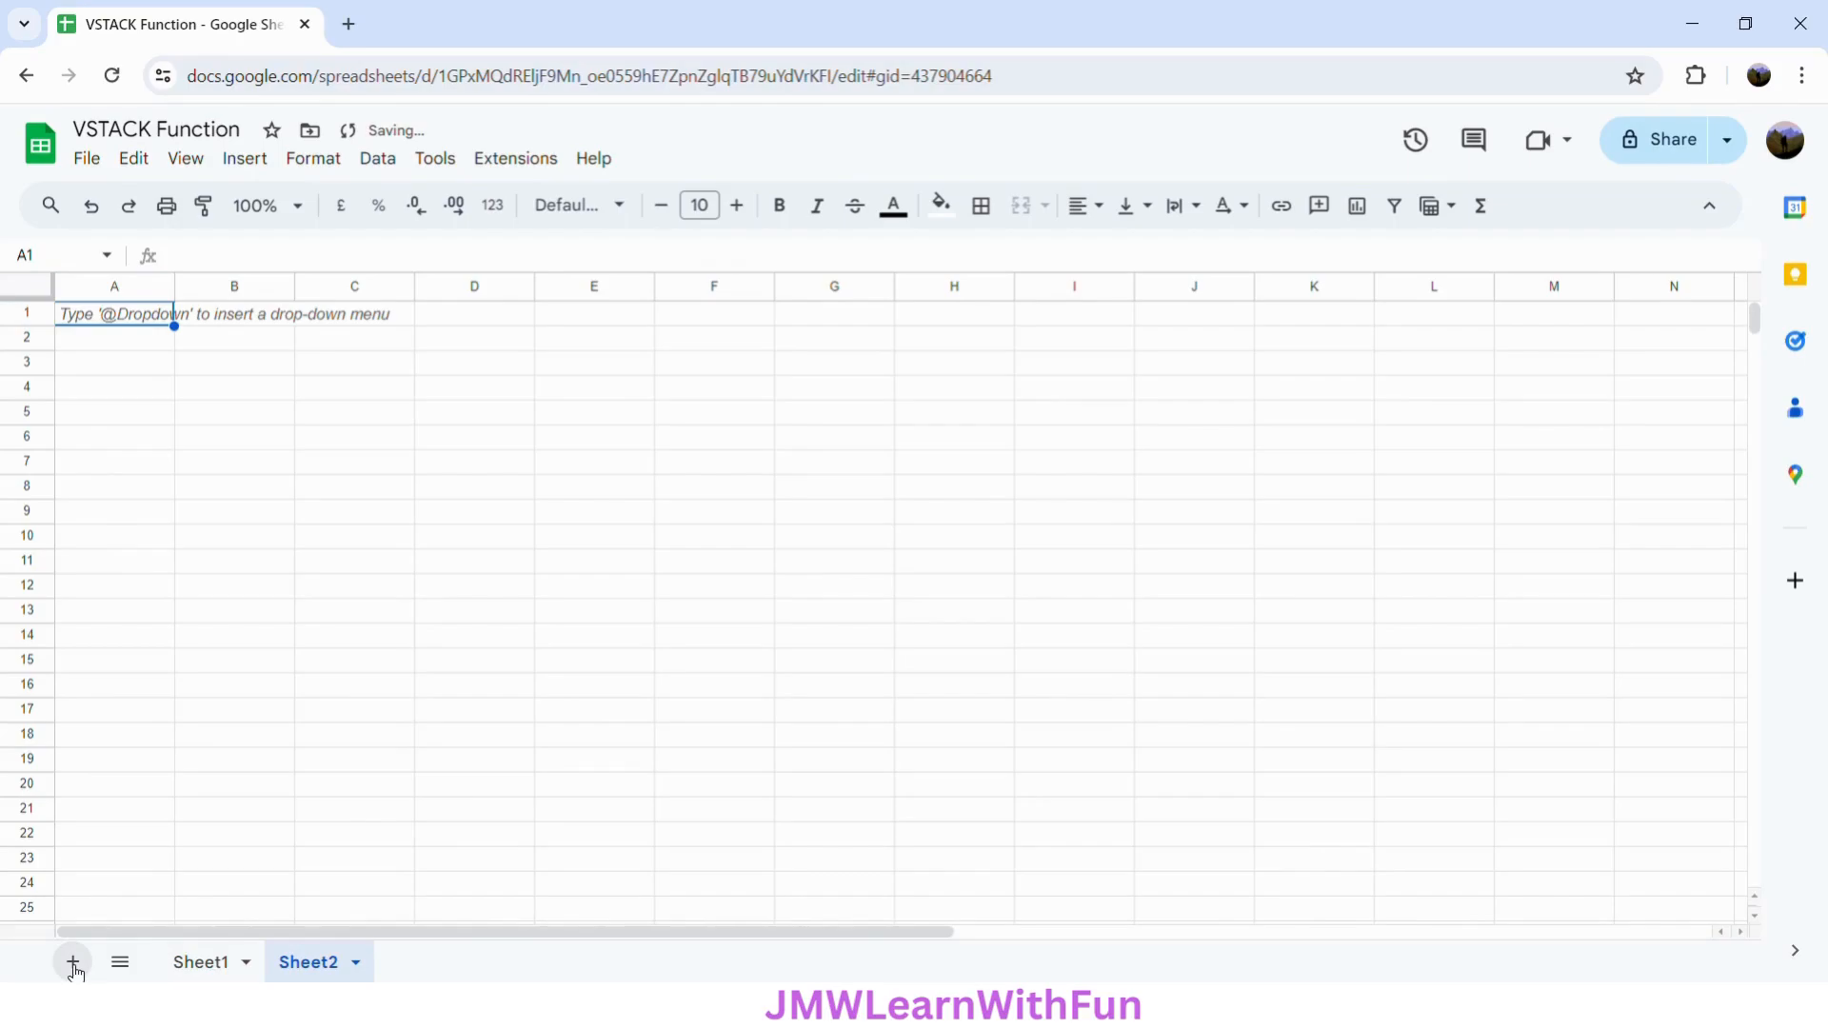
left_click(74, 962)
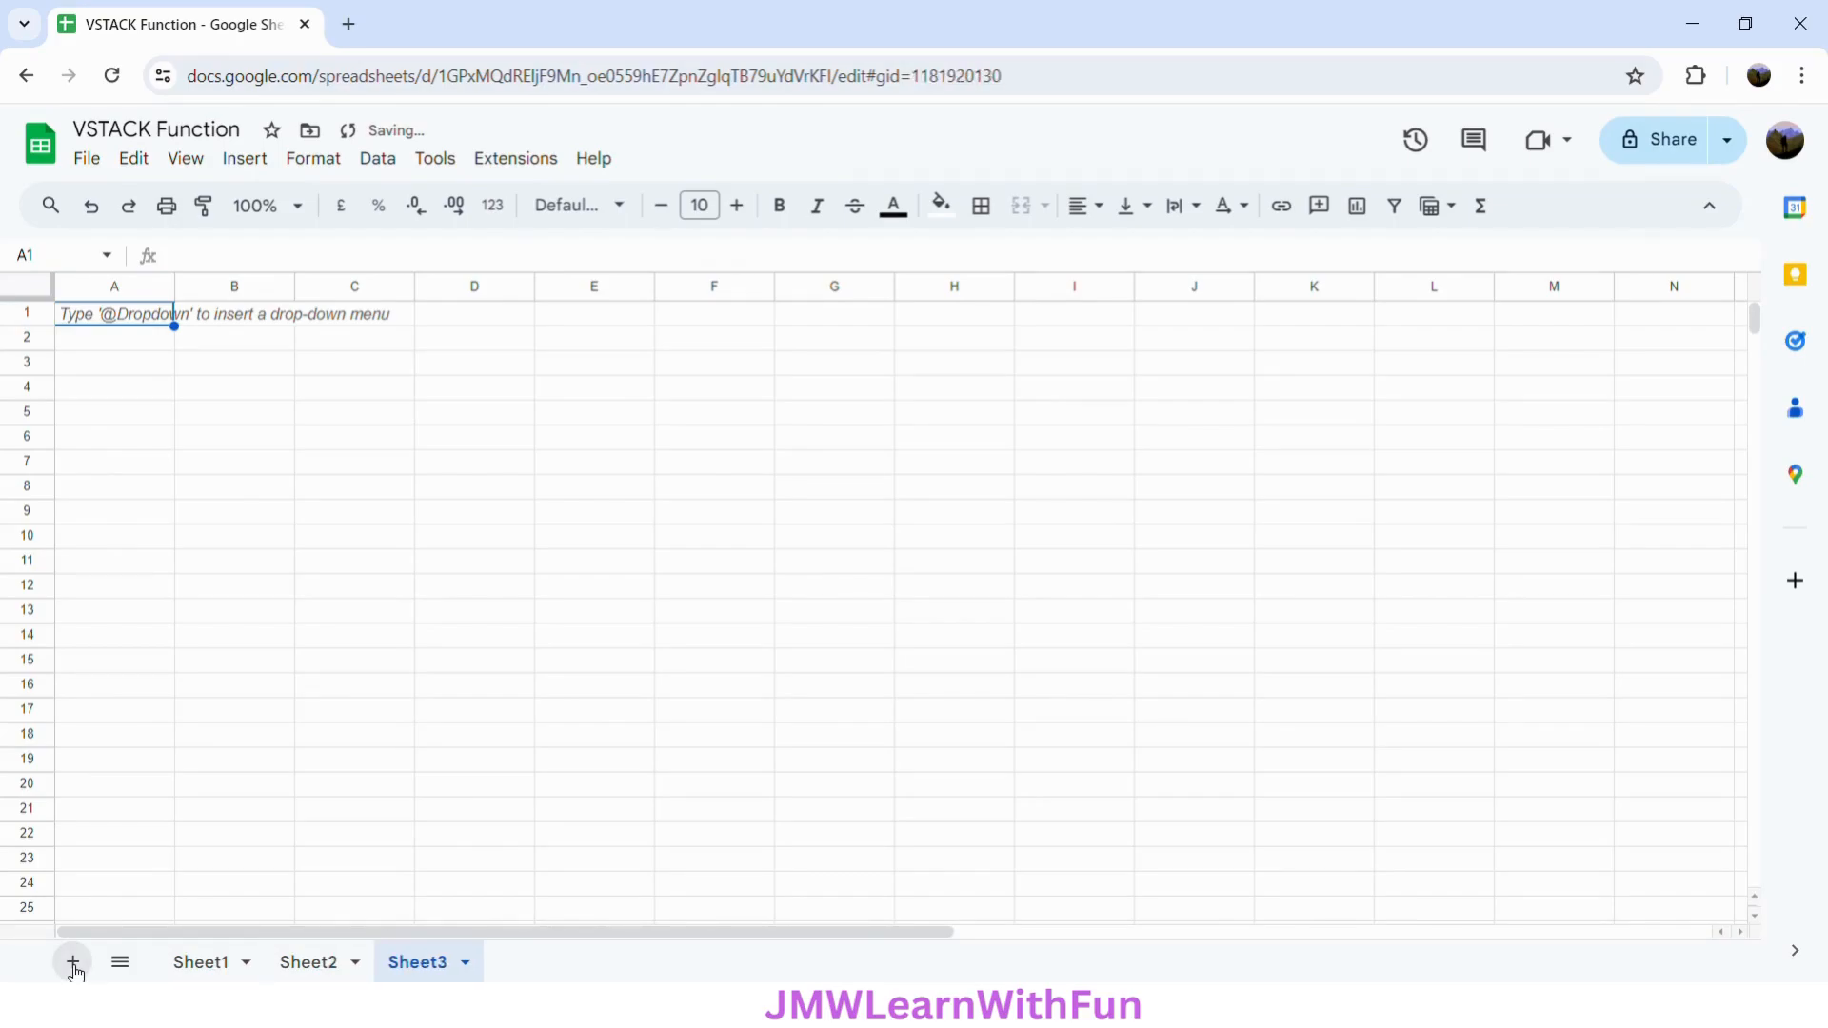
double_click(332, 963)
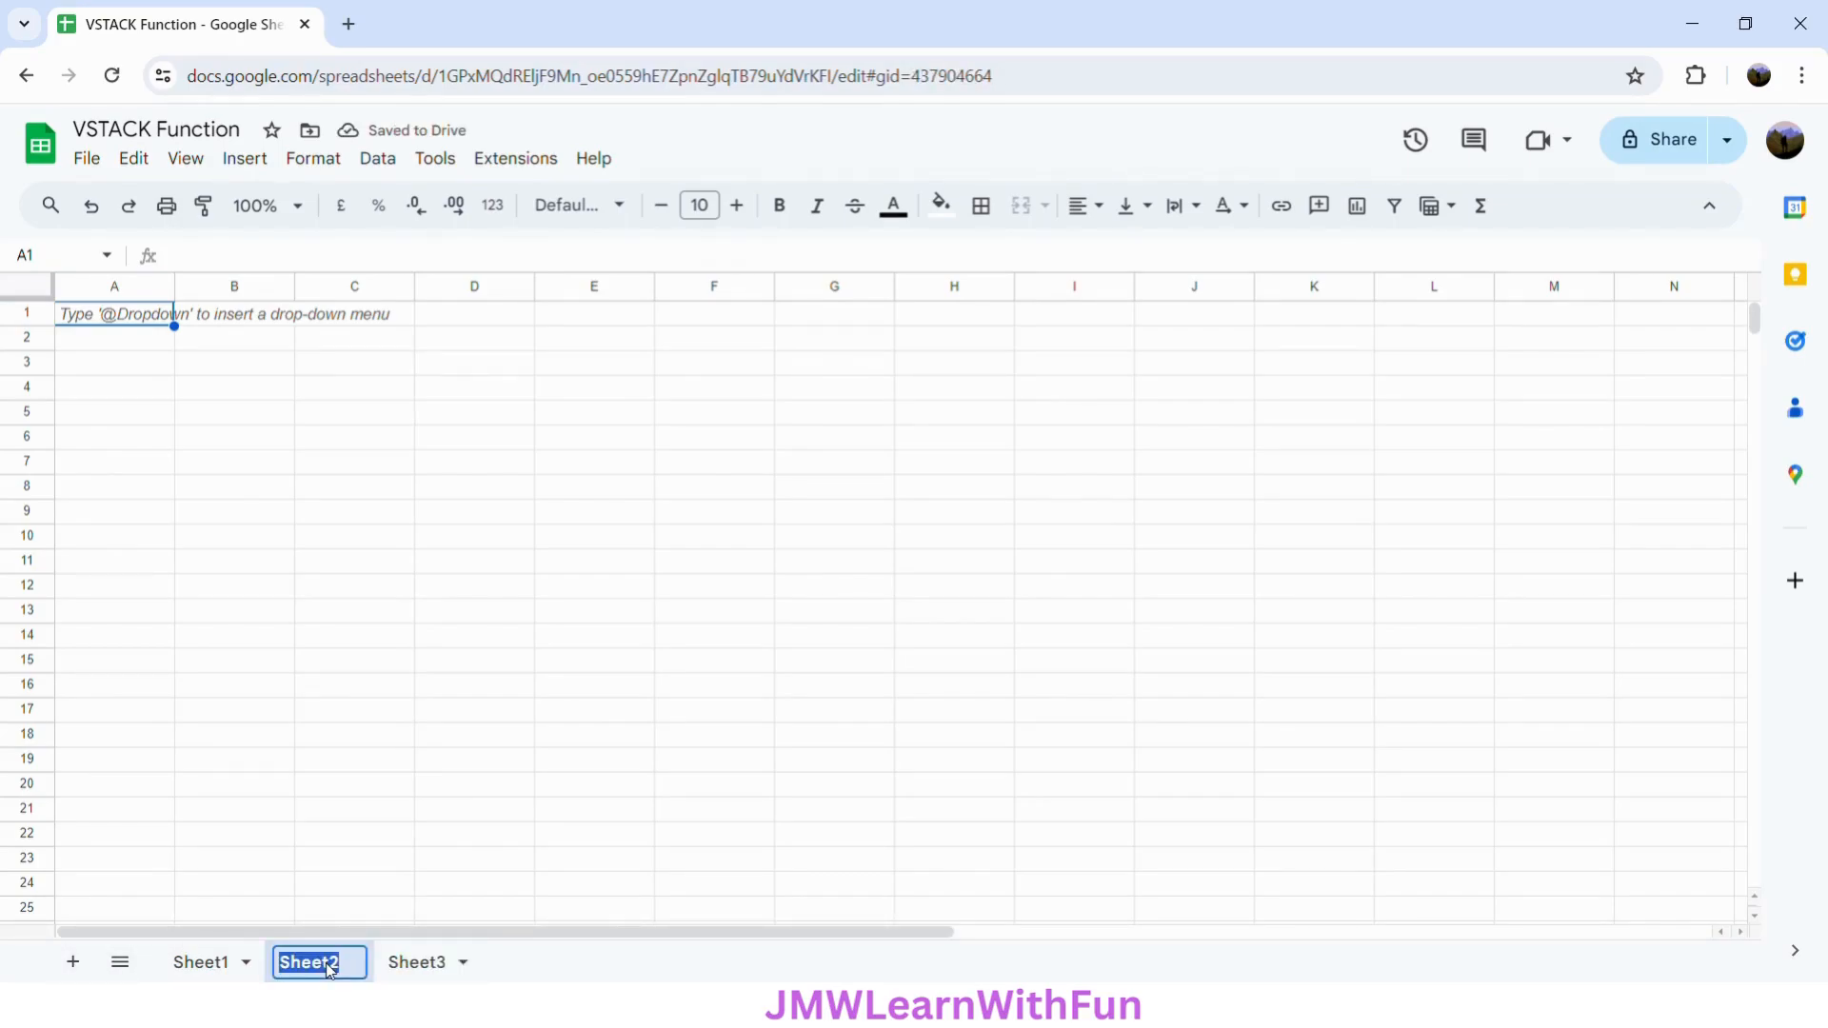
type("Dept1")
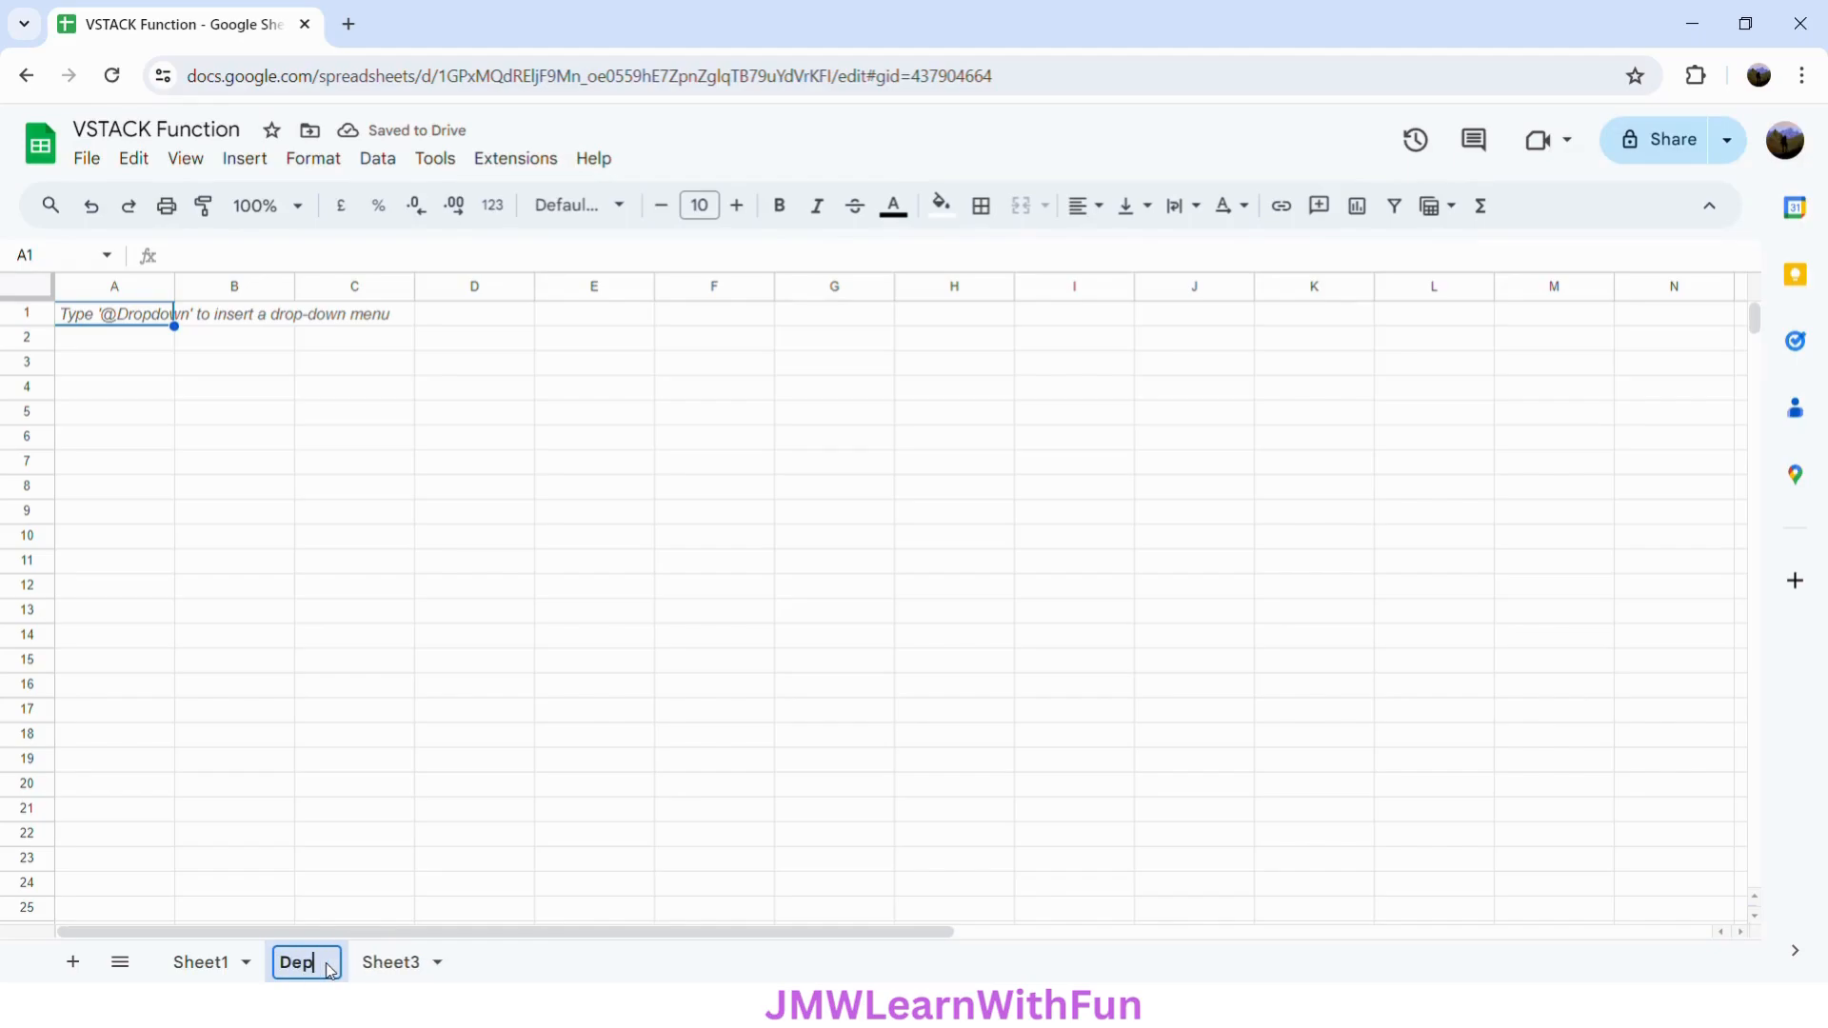
left_click(422, 966)
double_click(419, 964)
type("Dept2")
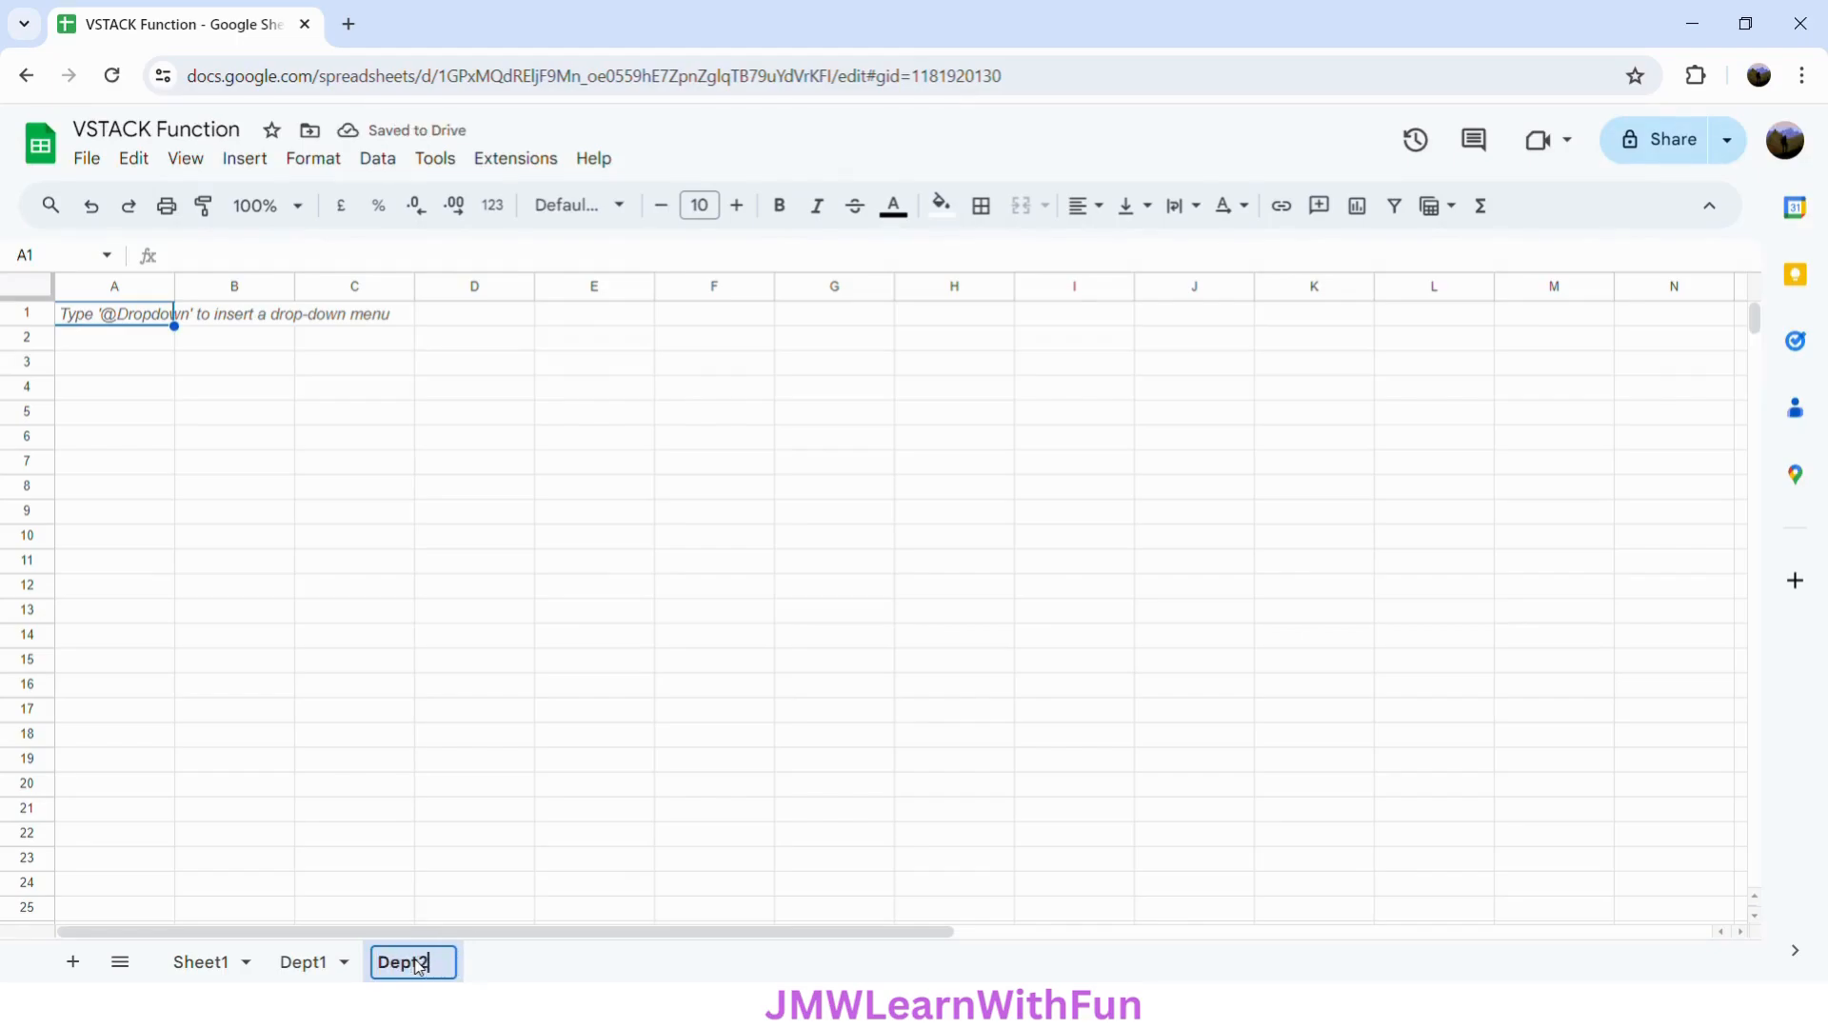
Step: Enter the headers "Sr. no.", "Employee ID" and "Employee Name" in A1:C1 of the Dept1 sheet
left_click(309, 968)
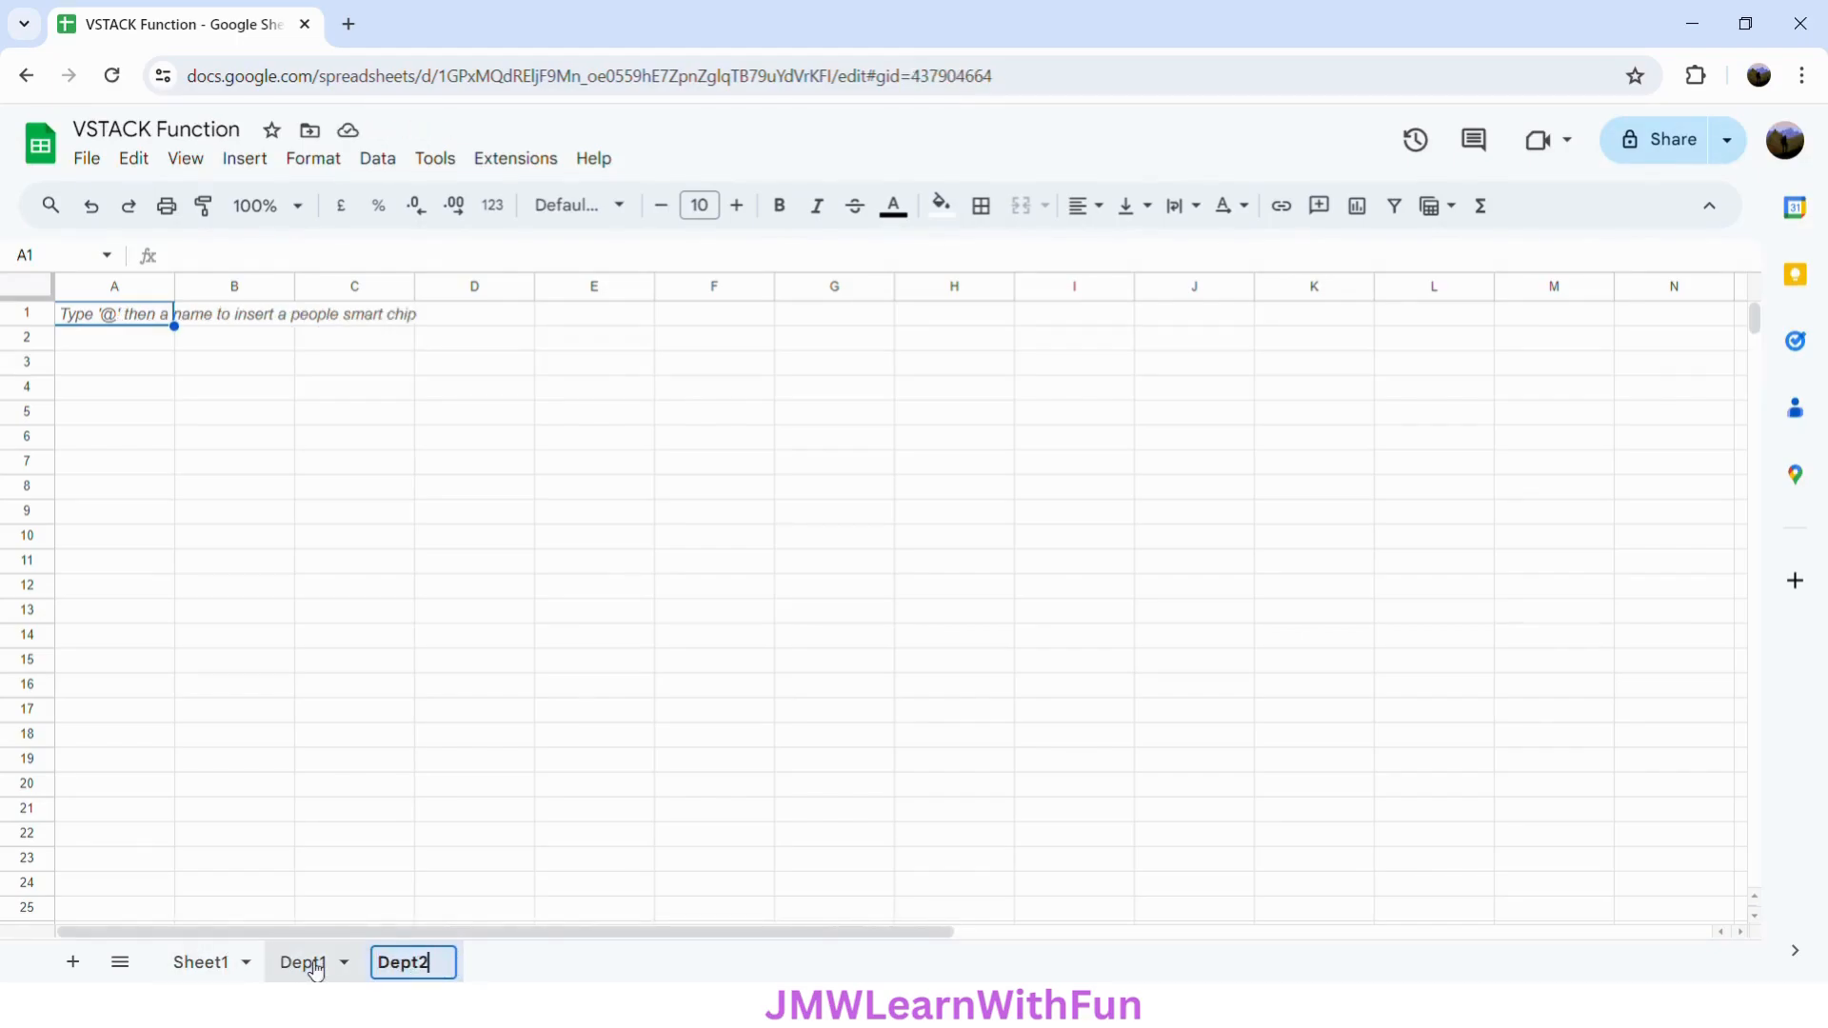
left_click(125, 320)
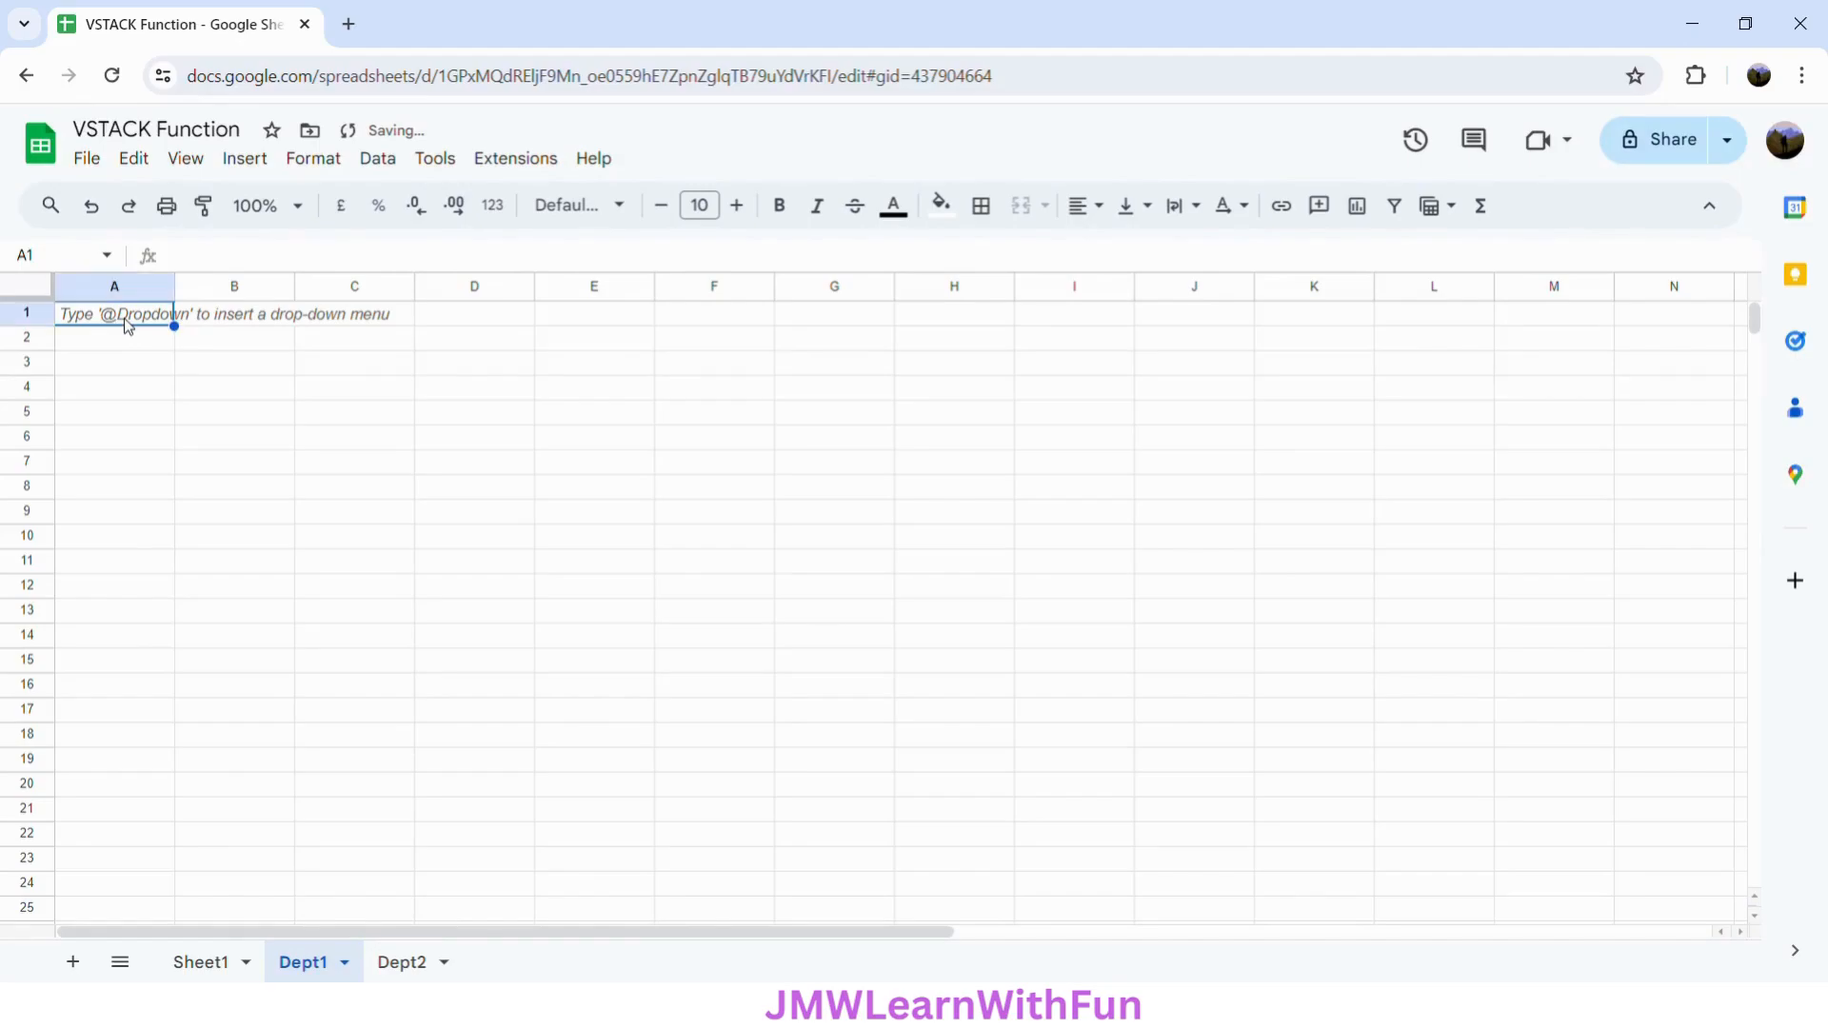
type("Sr. no.")
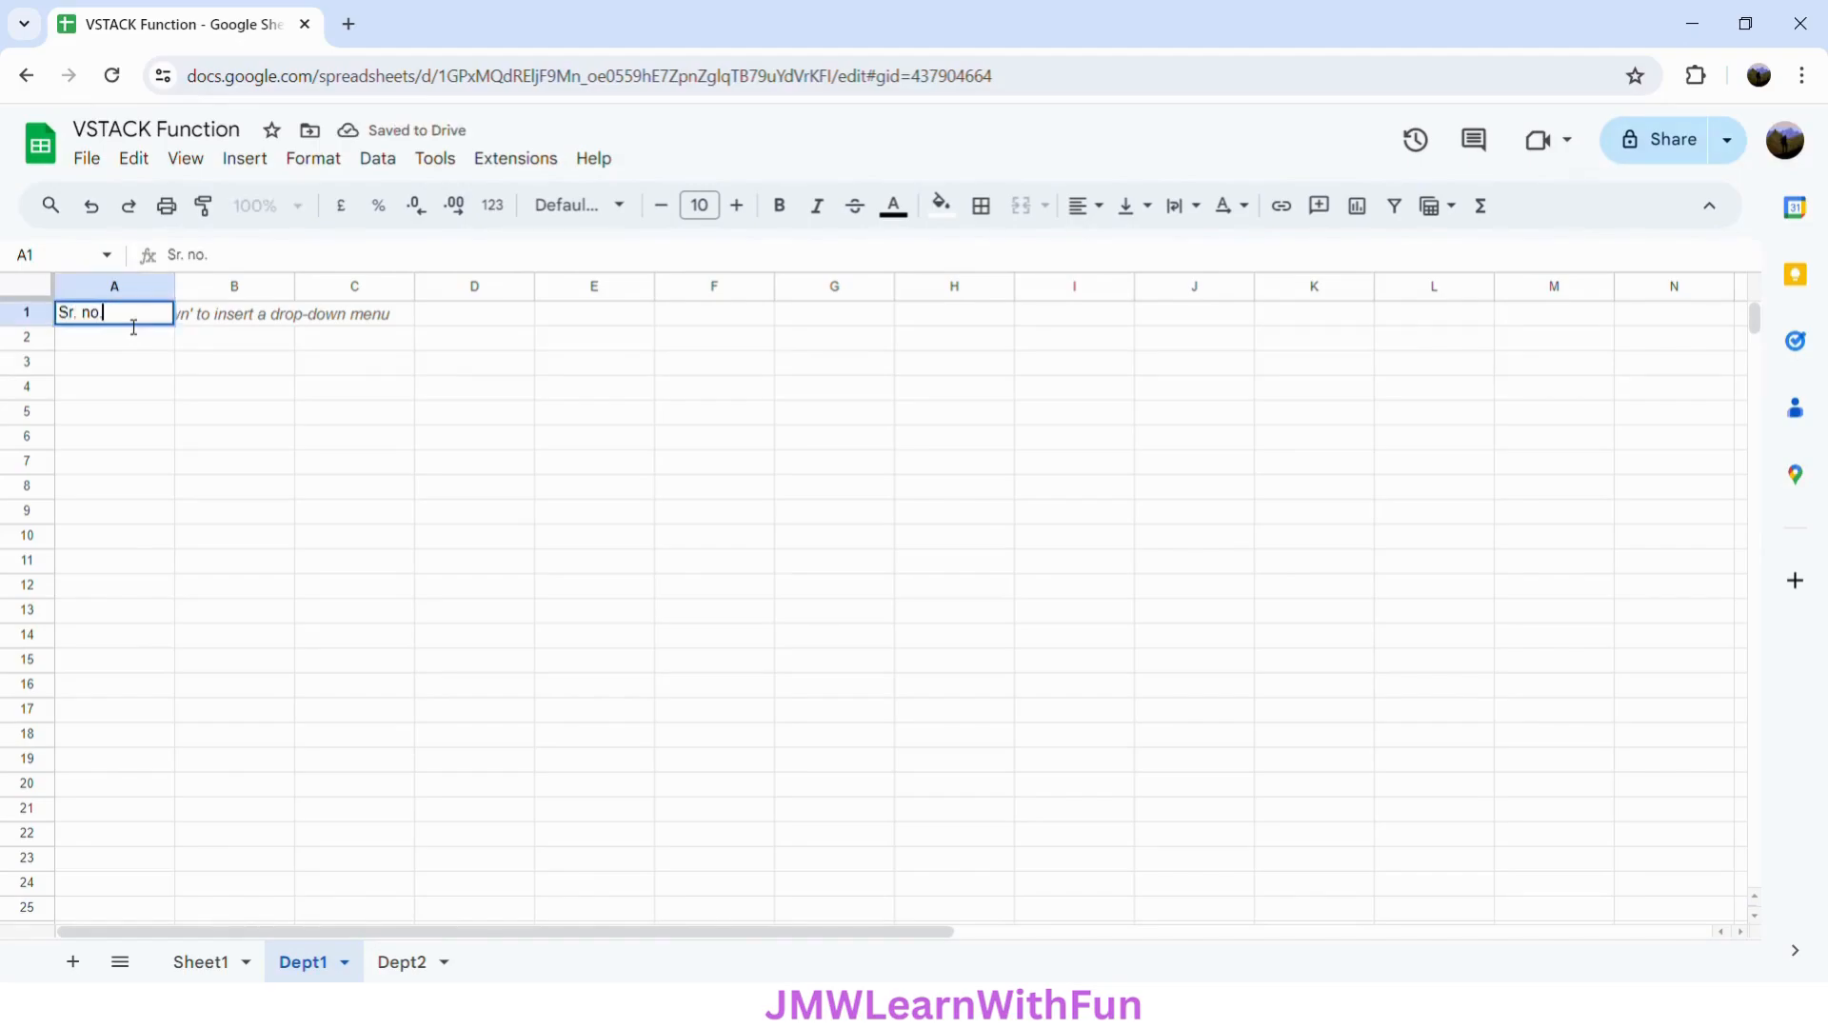
key("Tab")
type("Employee ID")
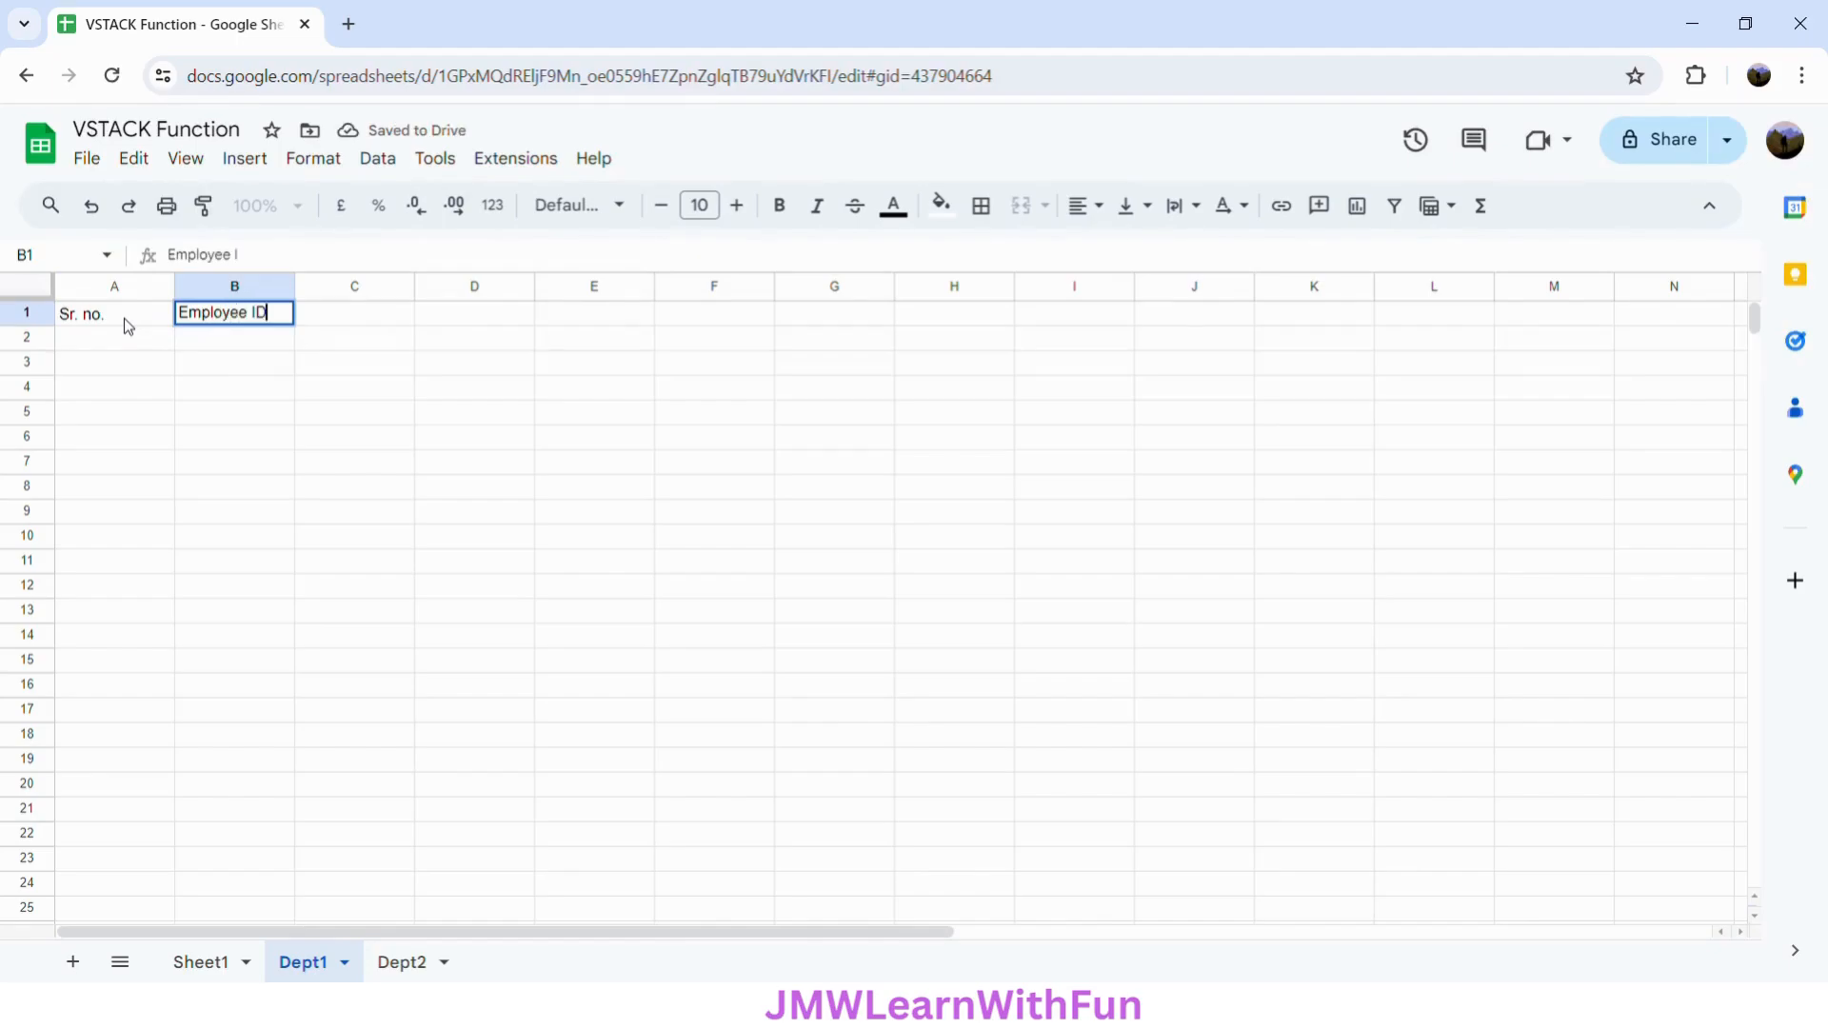
key("Return")
key("Up")
key("Right")
type("Employee Name")
left_click(123, 324)
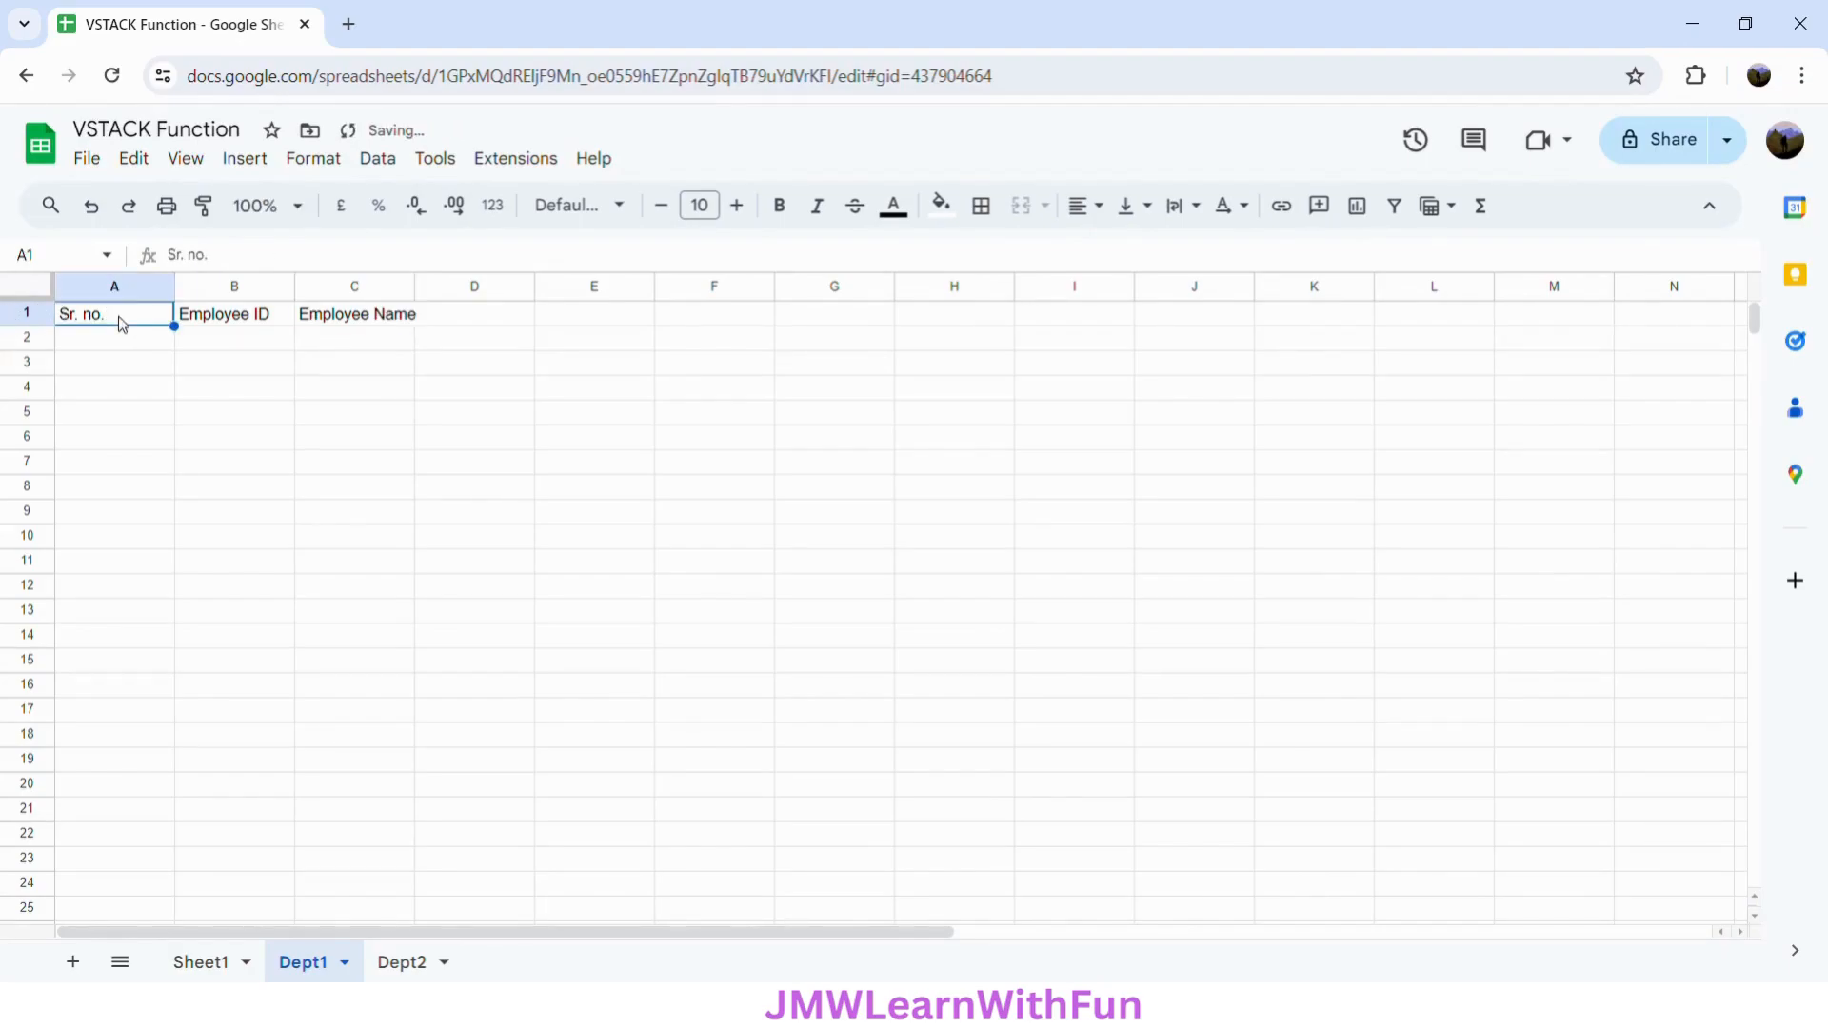
Step: Number the Sr. no. column of Dept1 from cell A2 with the formula =SEQUENCE(5,1,1,1)
left_click(125, 347)
type("=")
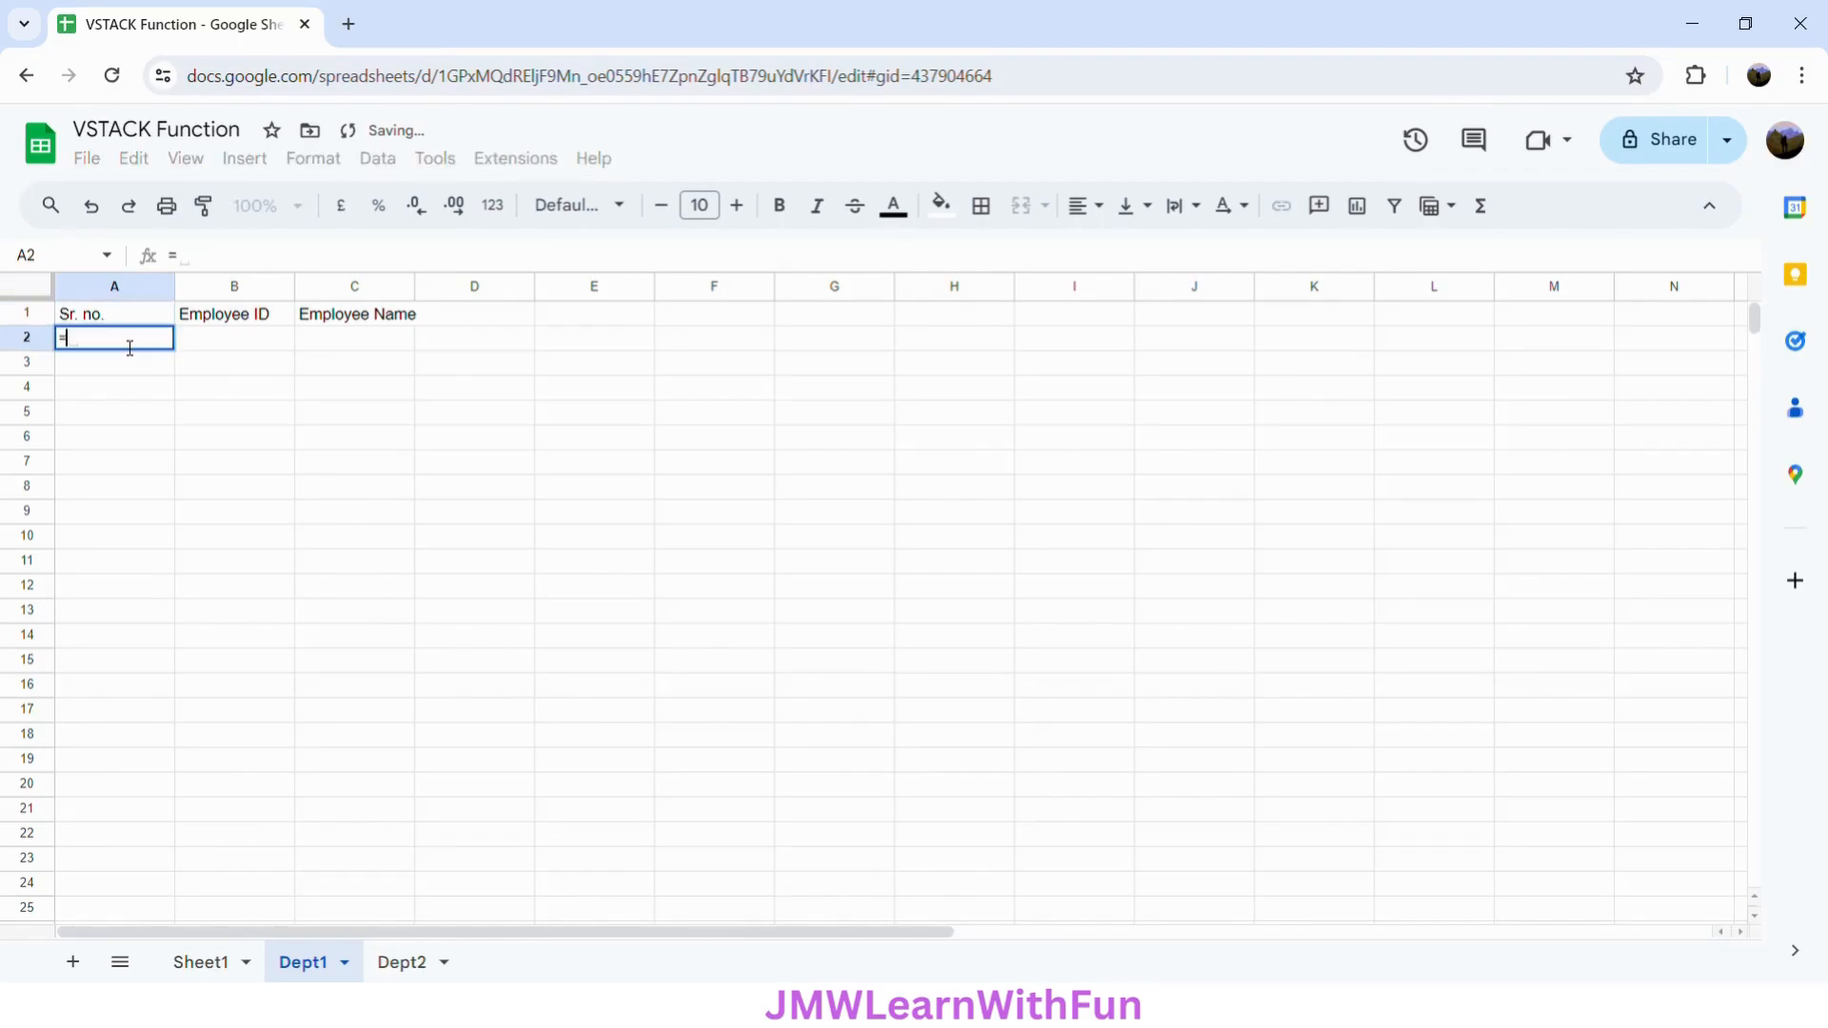
type("SEQ")
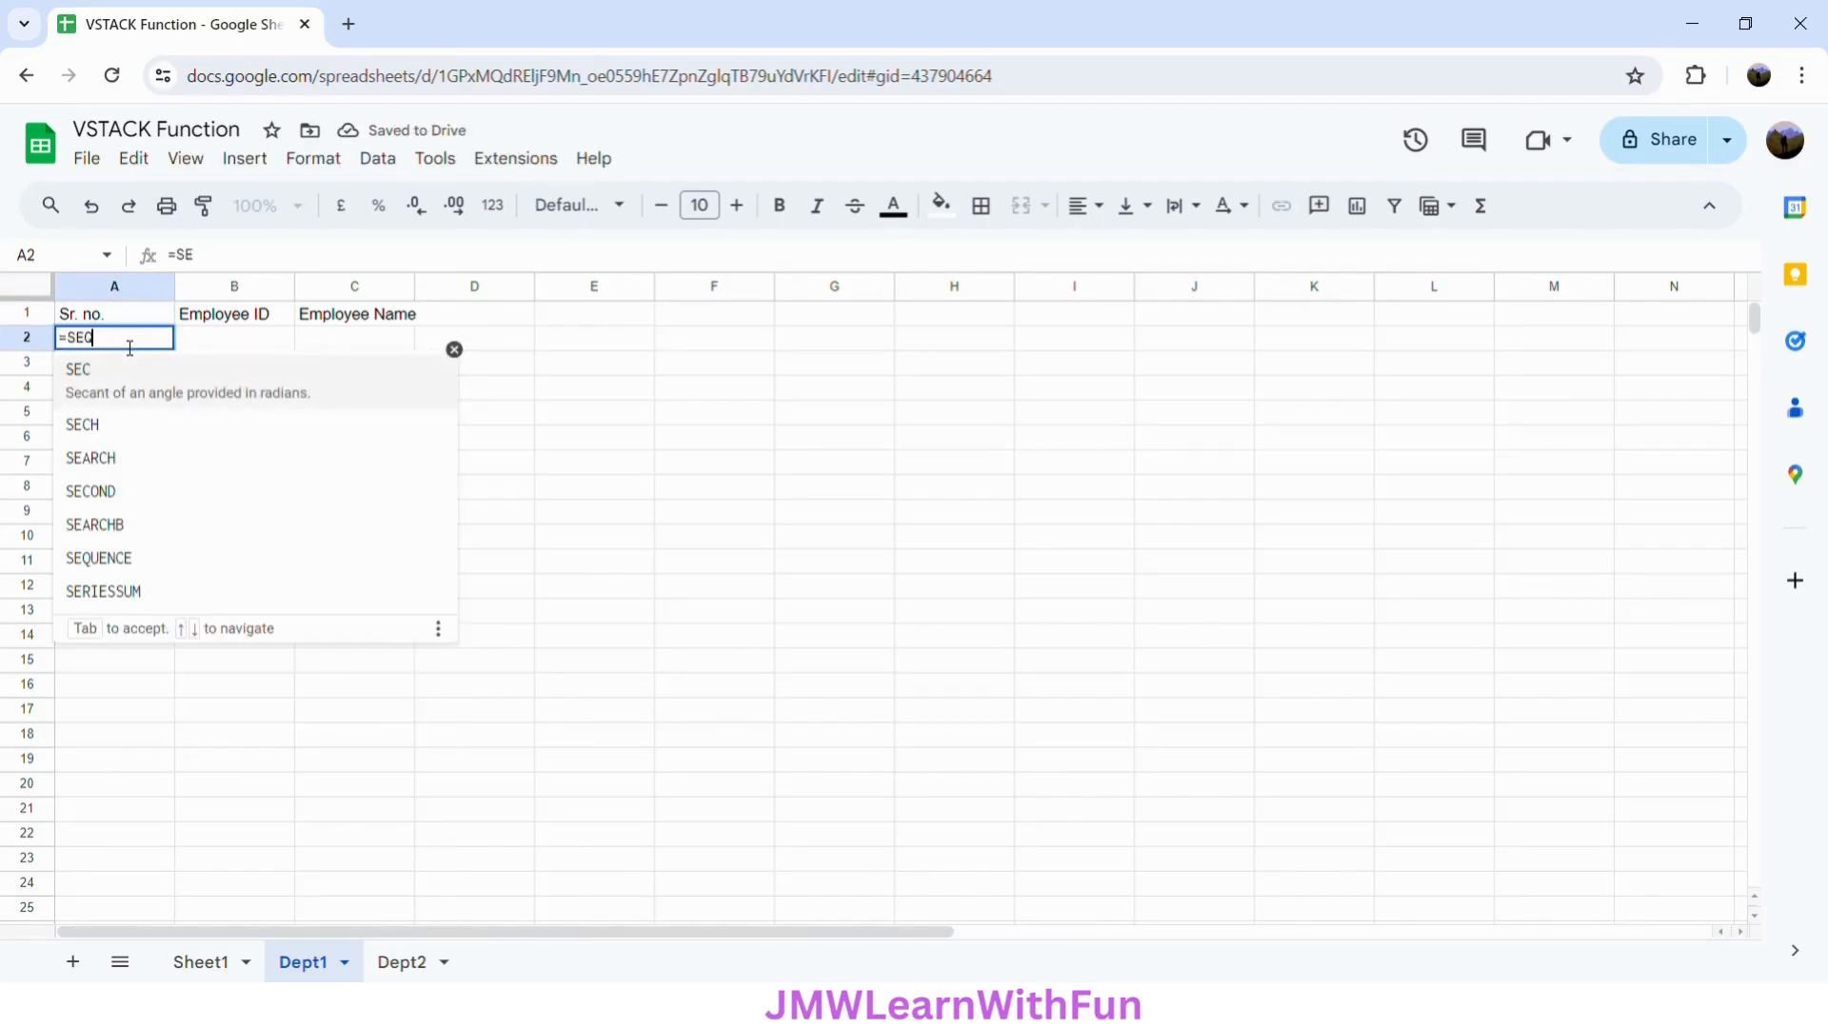
type("UENCE(")
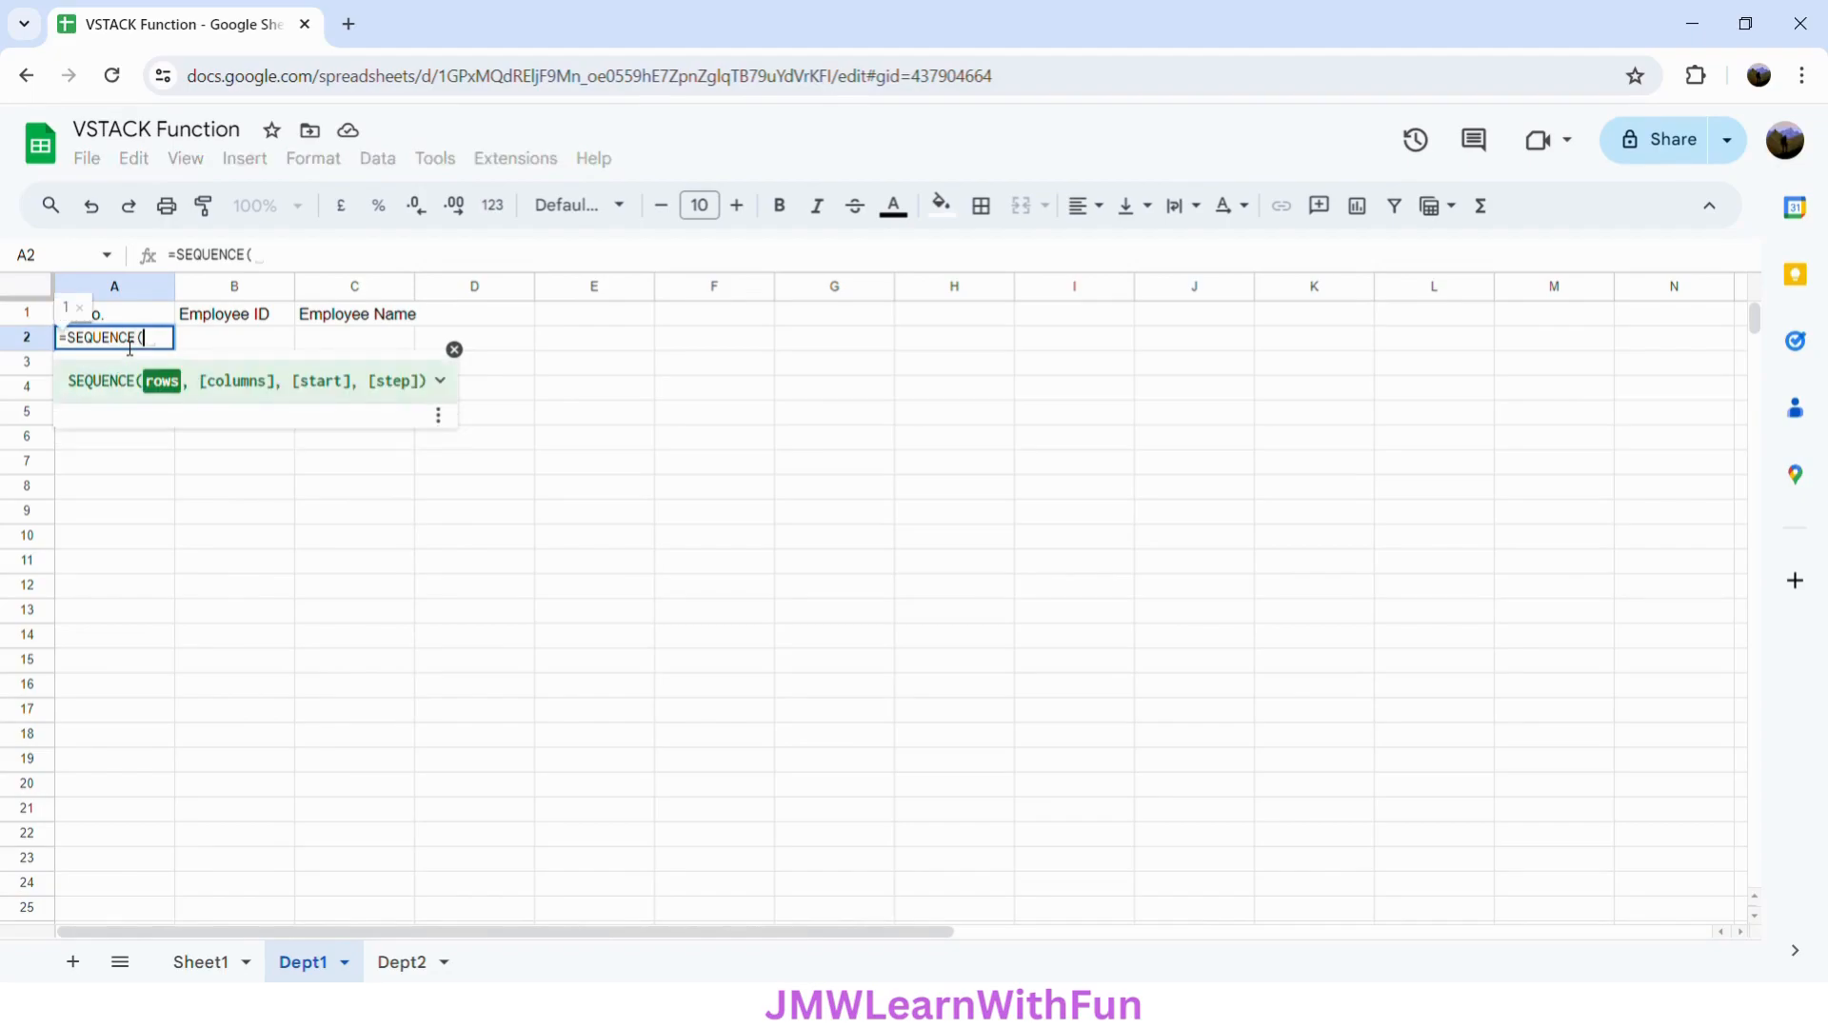
type("5,1,")
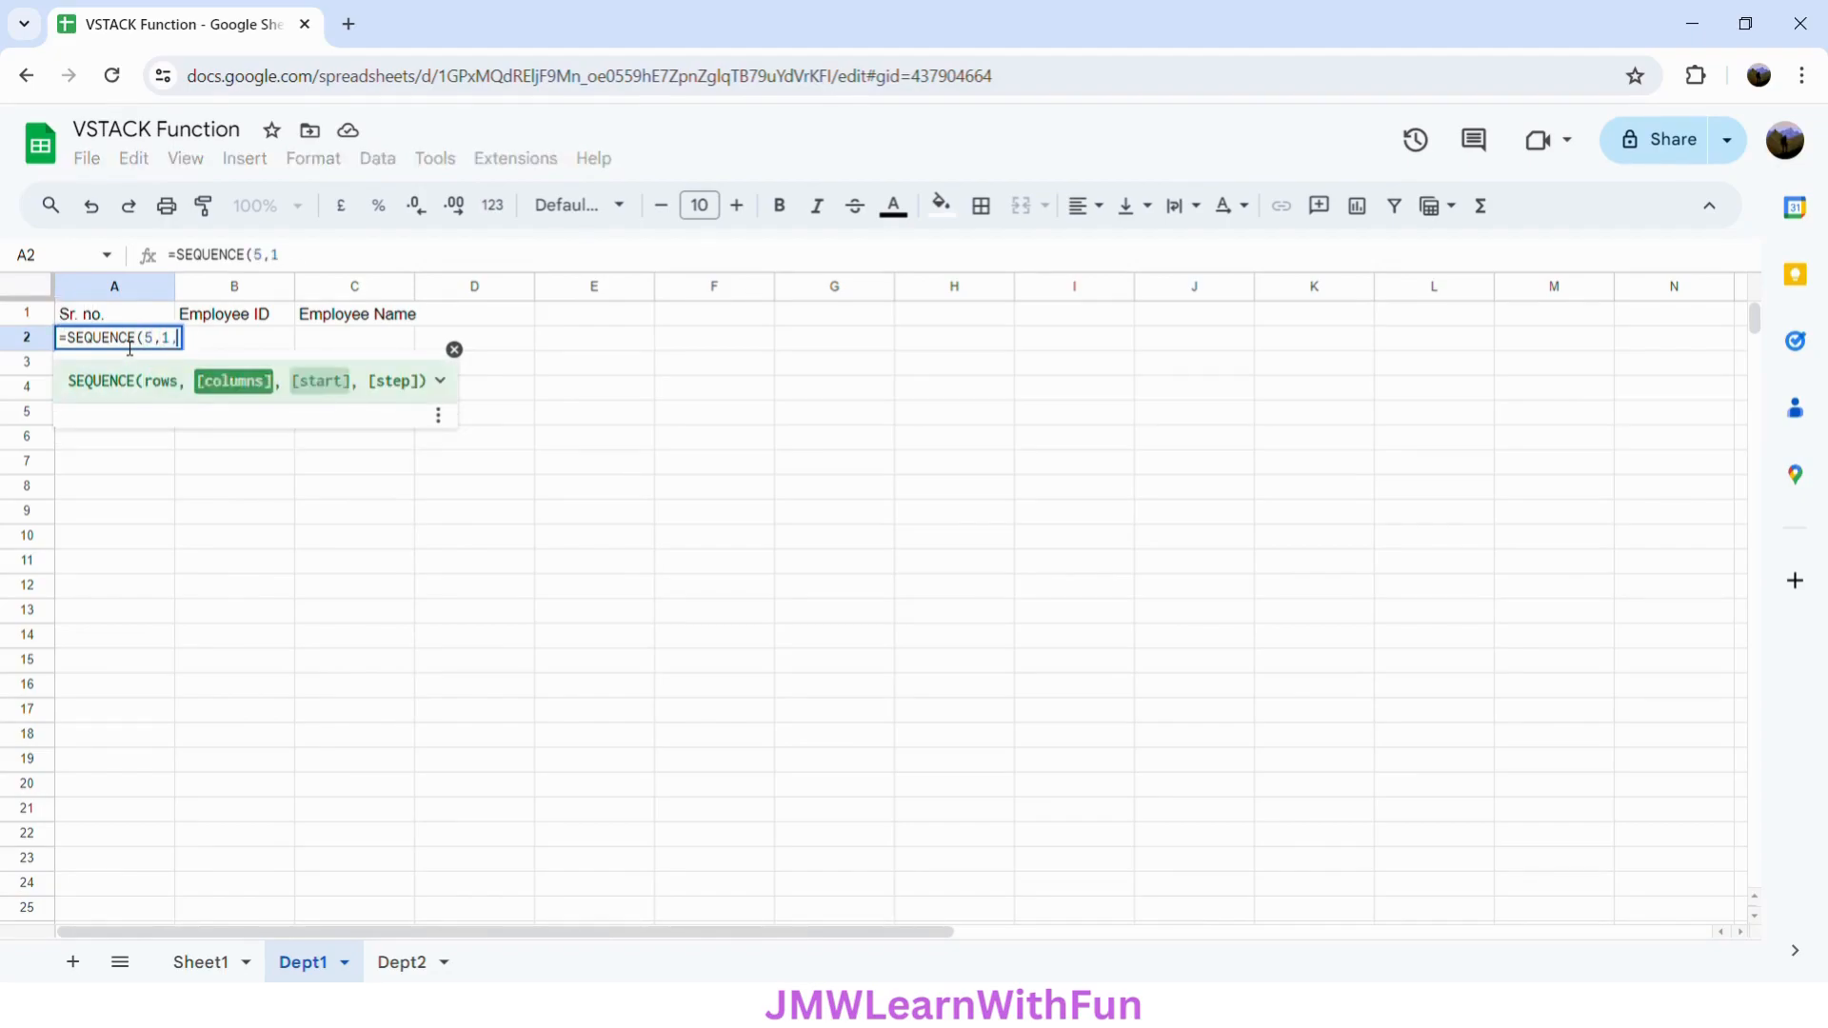
type("1,1)")
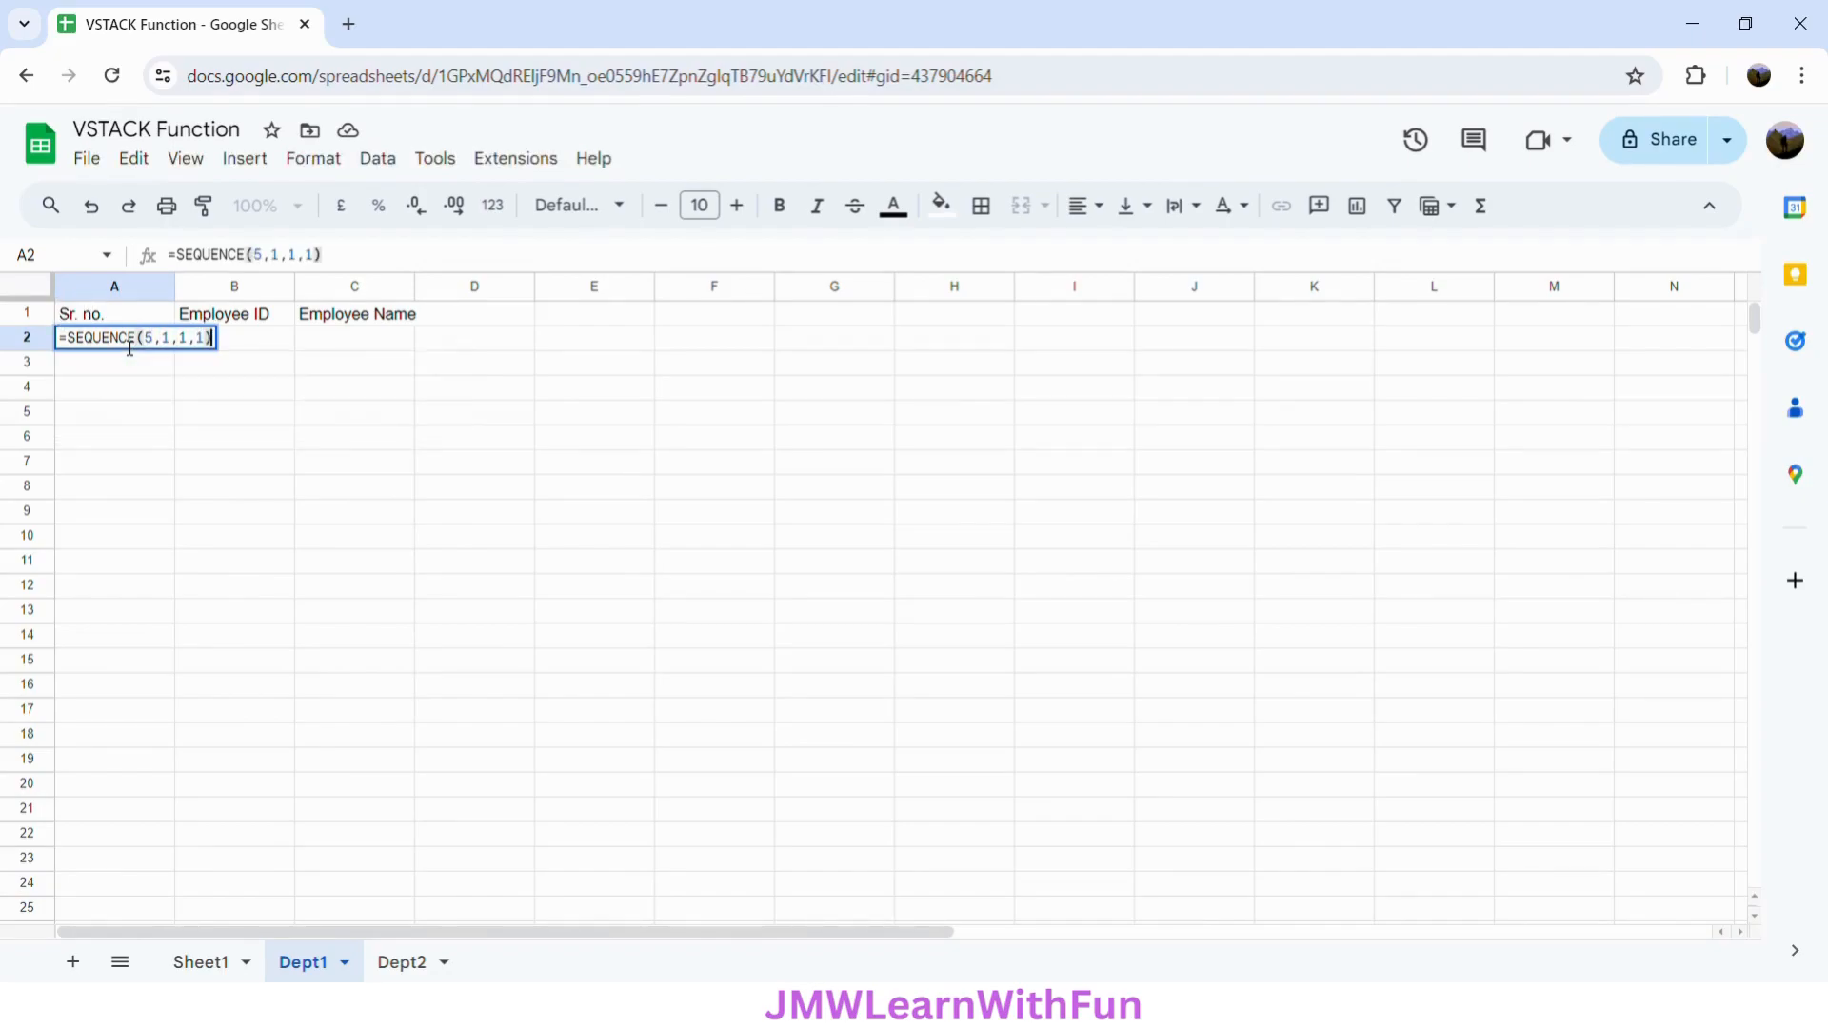
key("Return")
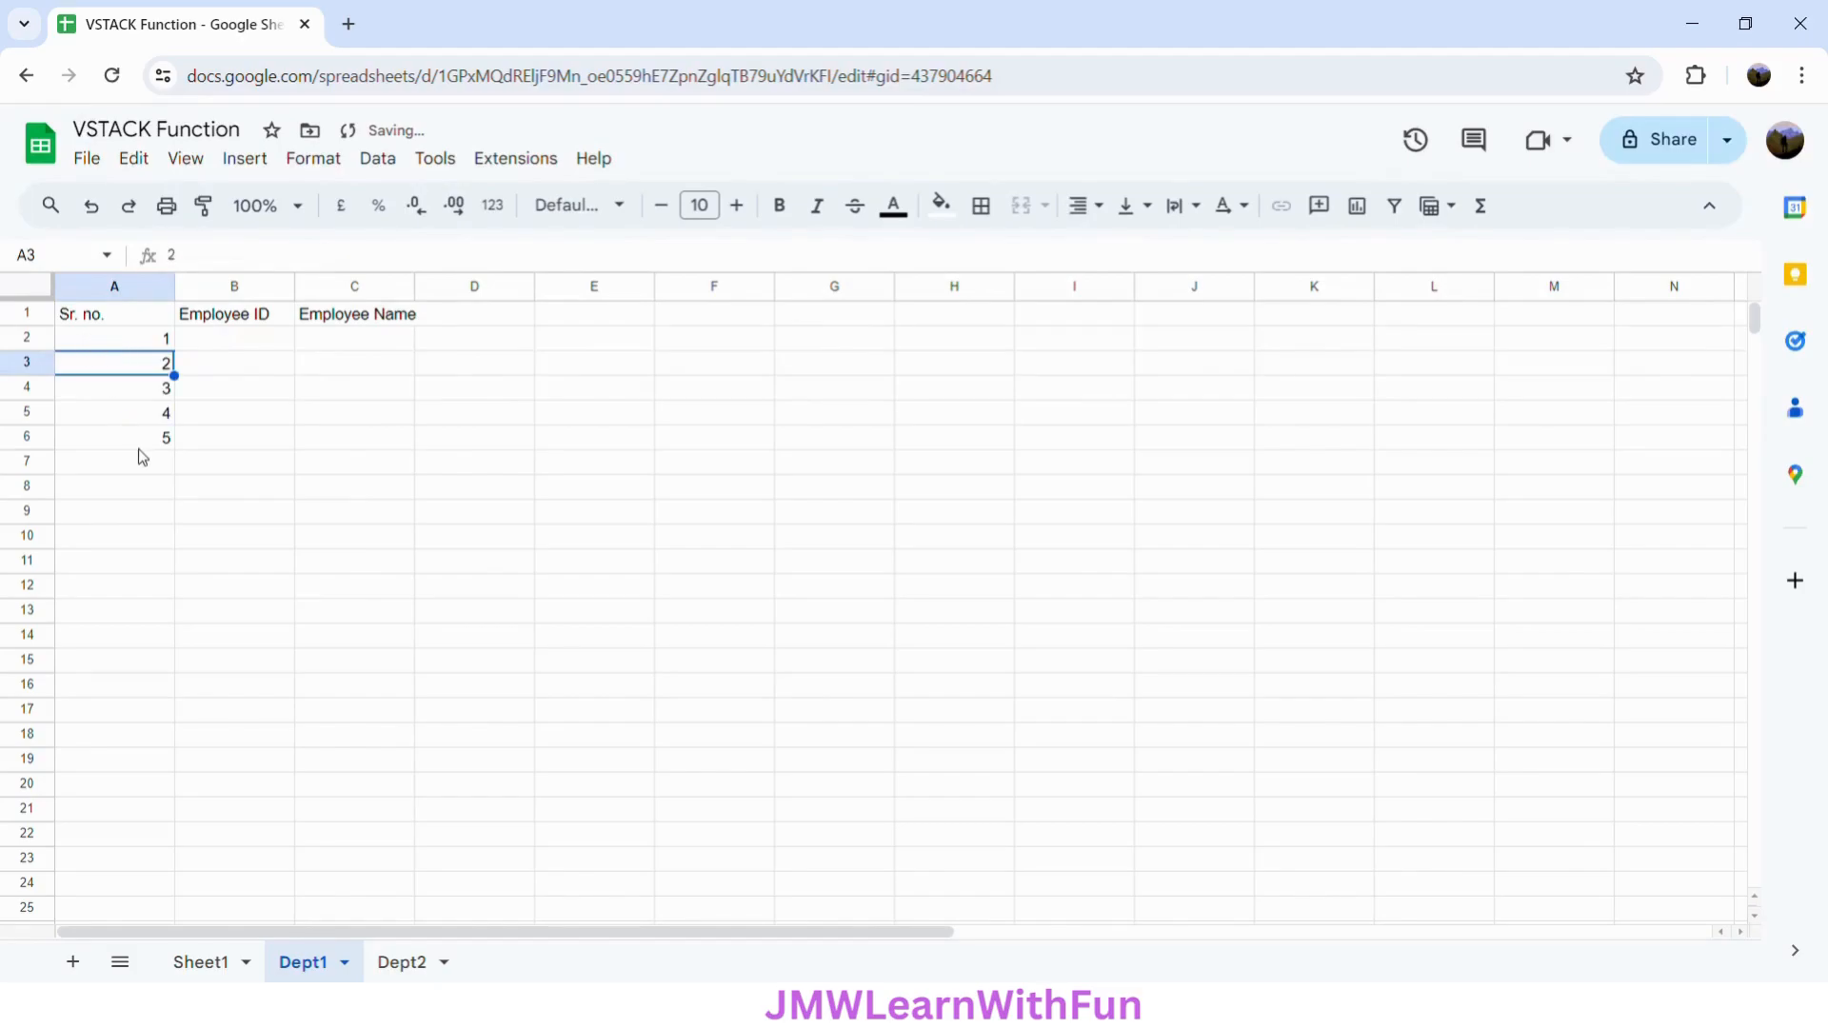
Step: Fill the SEQUENCE formula from A2 across into B2 for the Employee ID column
left_click(167, 342)
left_click_drag(174, 350, 271, 347)
left_click(268, 342)
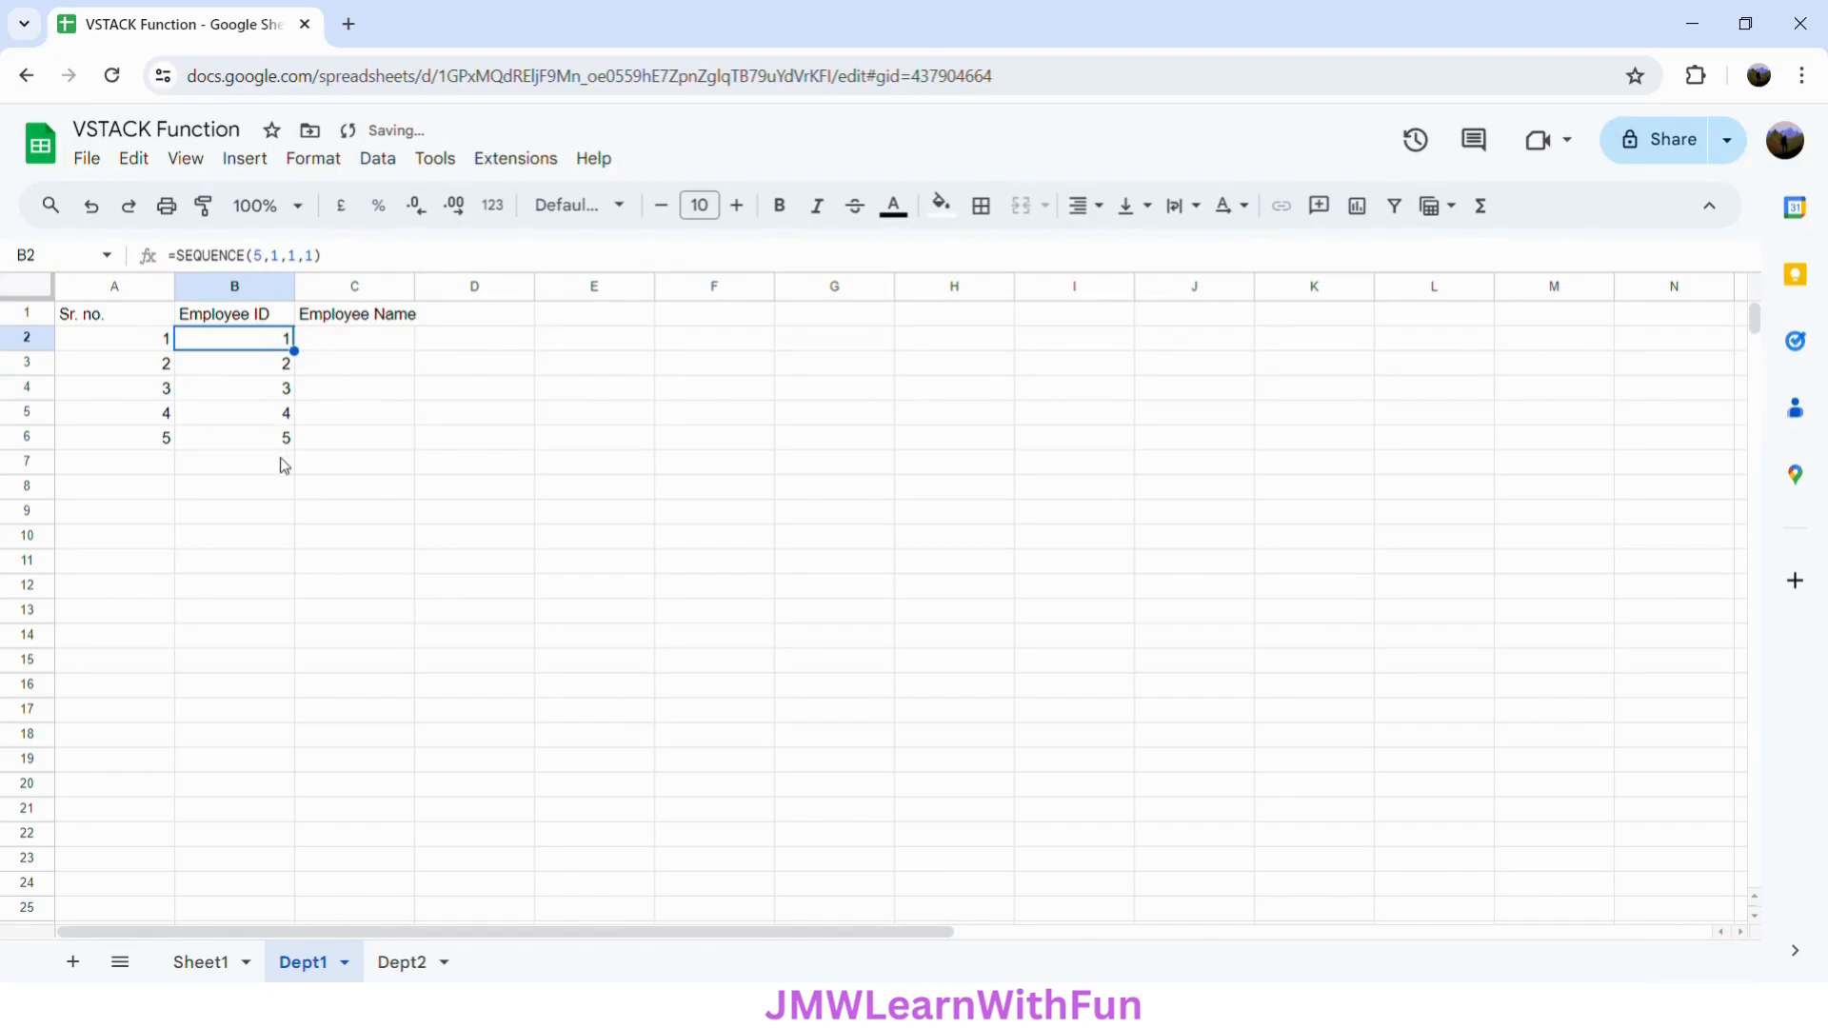
Step: Enter the employee names A, B, C, D and E in cells C2 to C6 of Dept1
left_click(350, 352)
type("A")
key("Return")
type("B")
key("Return")
type("C")
key("Return")
type("D")
key("Return")
type("E")
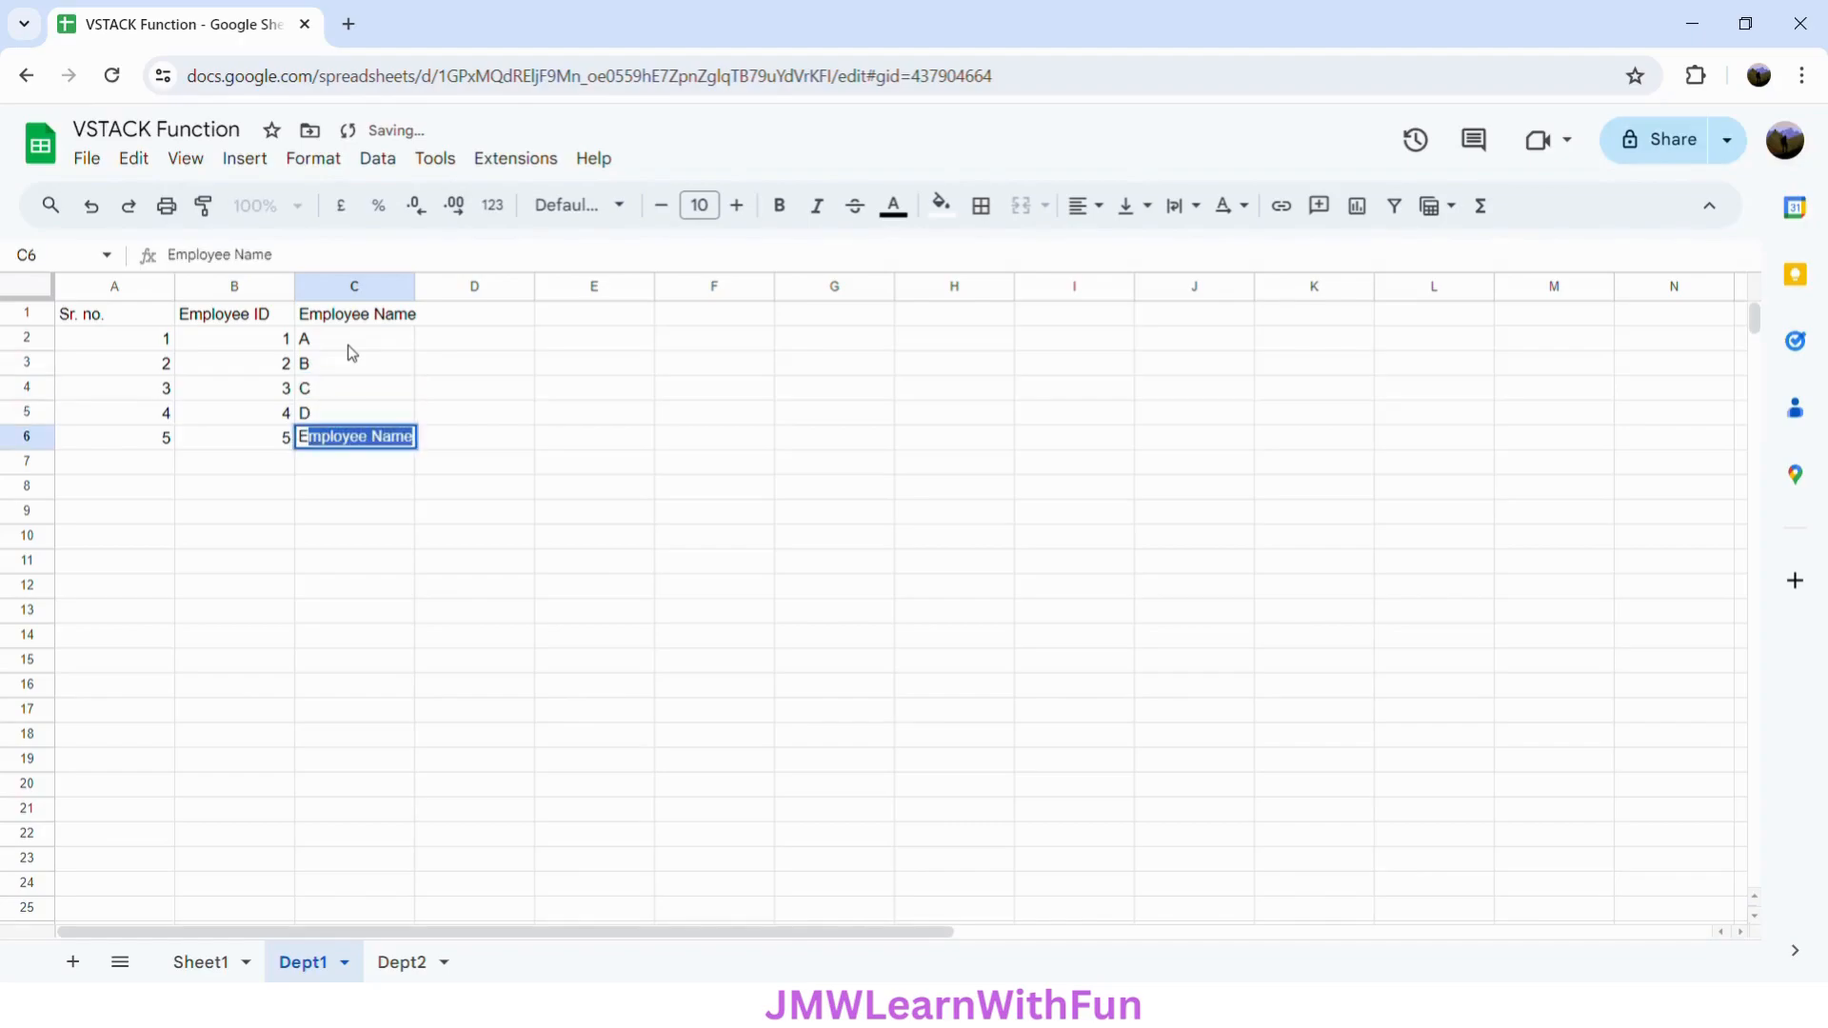
key("Delete")
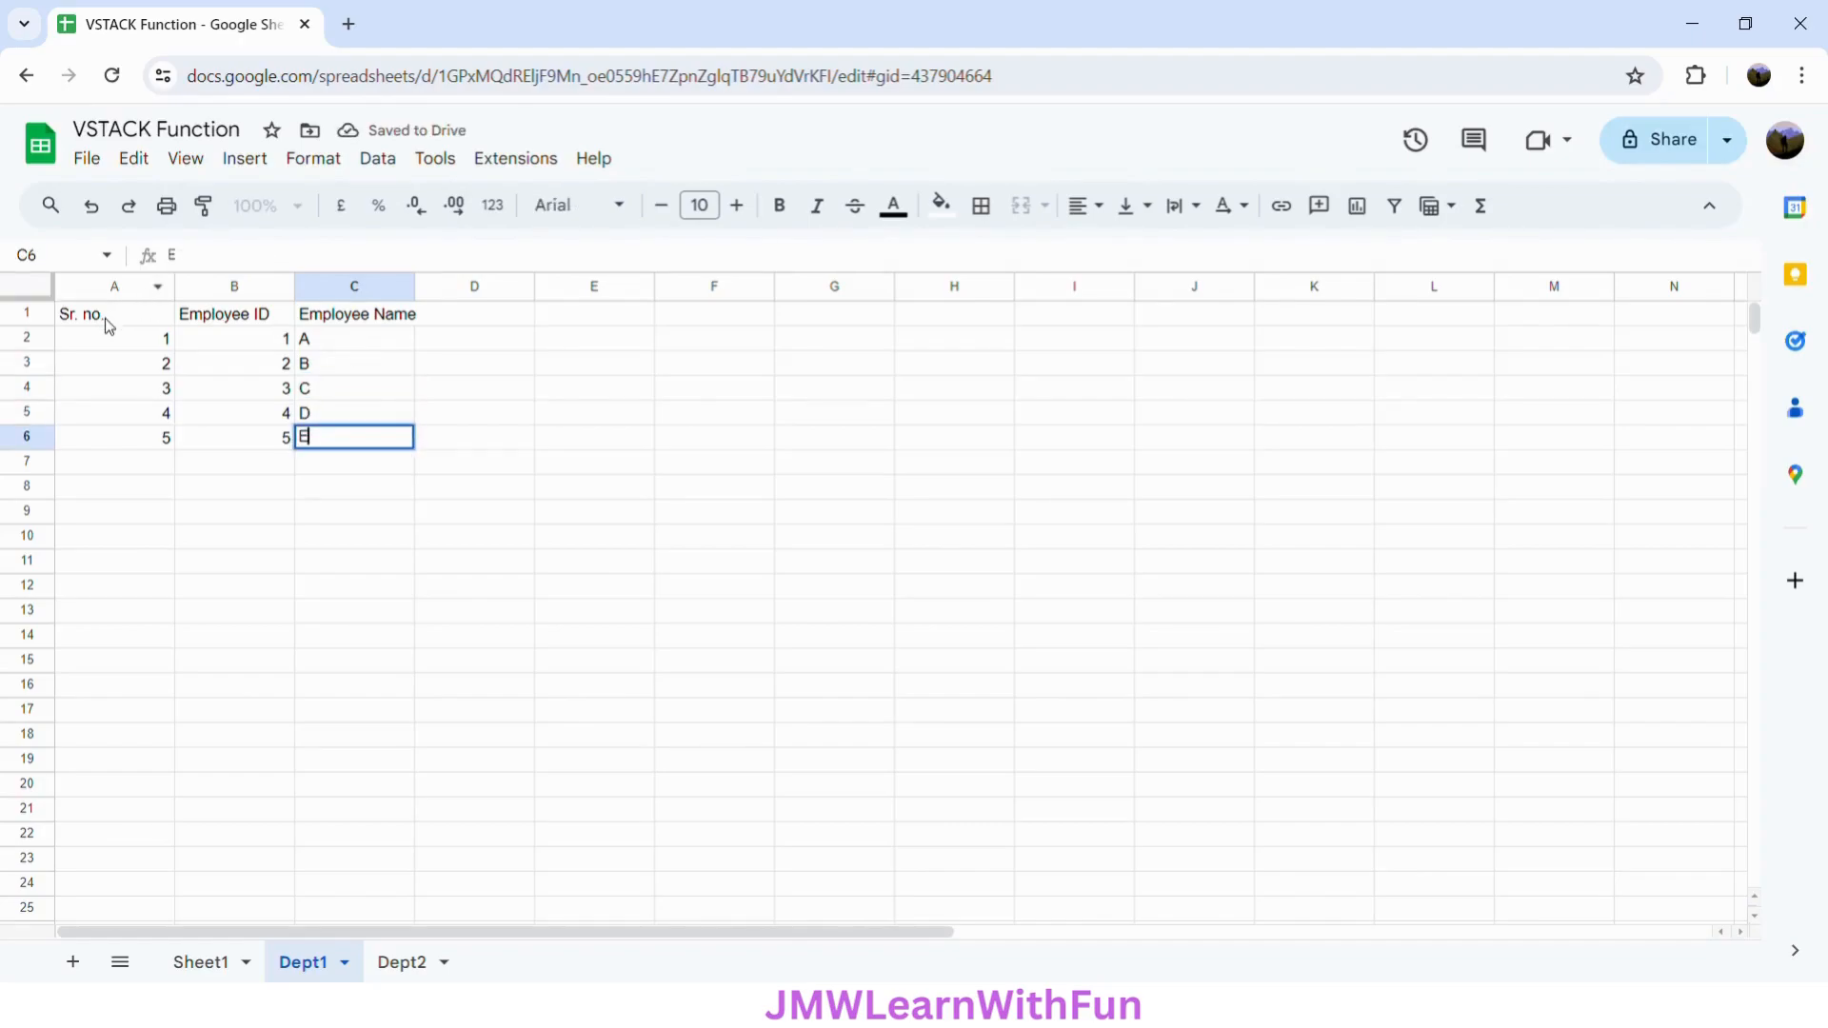
Step: Copy the Dept1 table A1:C6 into the Dept2 sheet starting at cell A1
left_click(105, 318)
left_click_drag(105, 318, 343, 459)
key("ctrl+c")
left_click(119, 325)
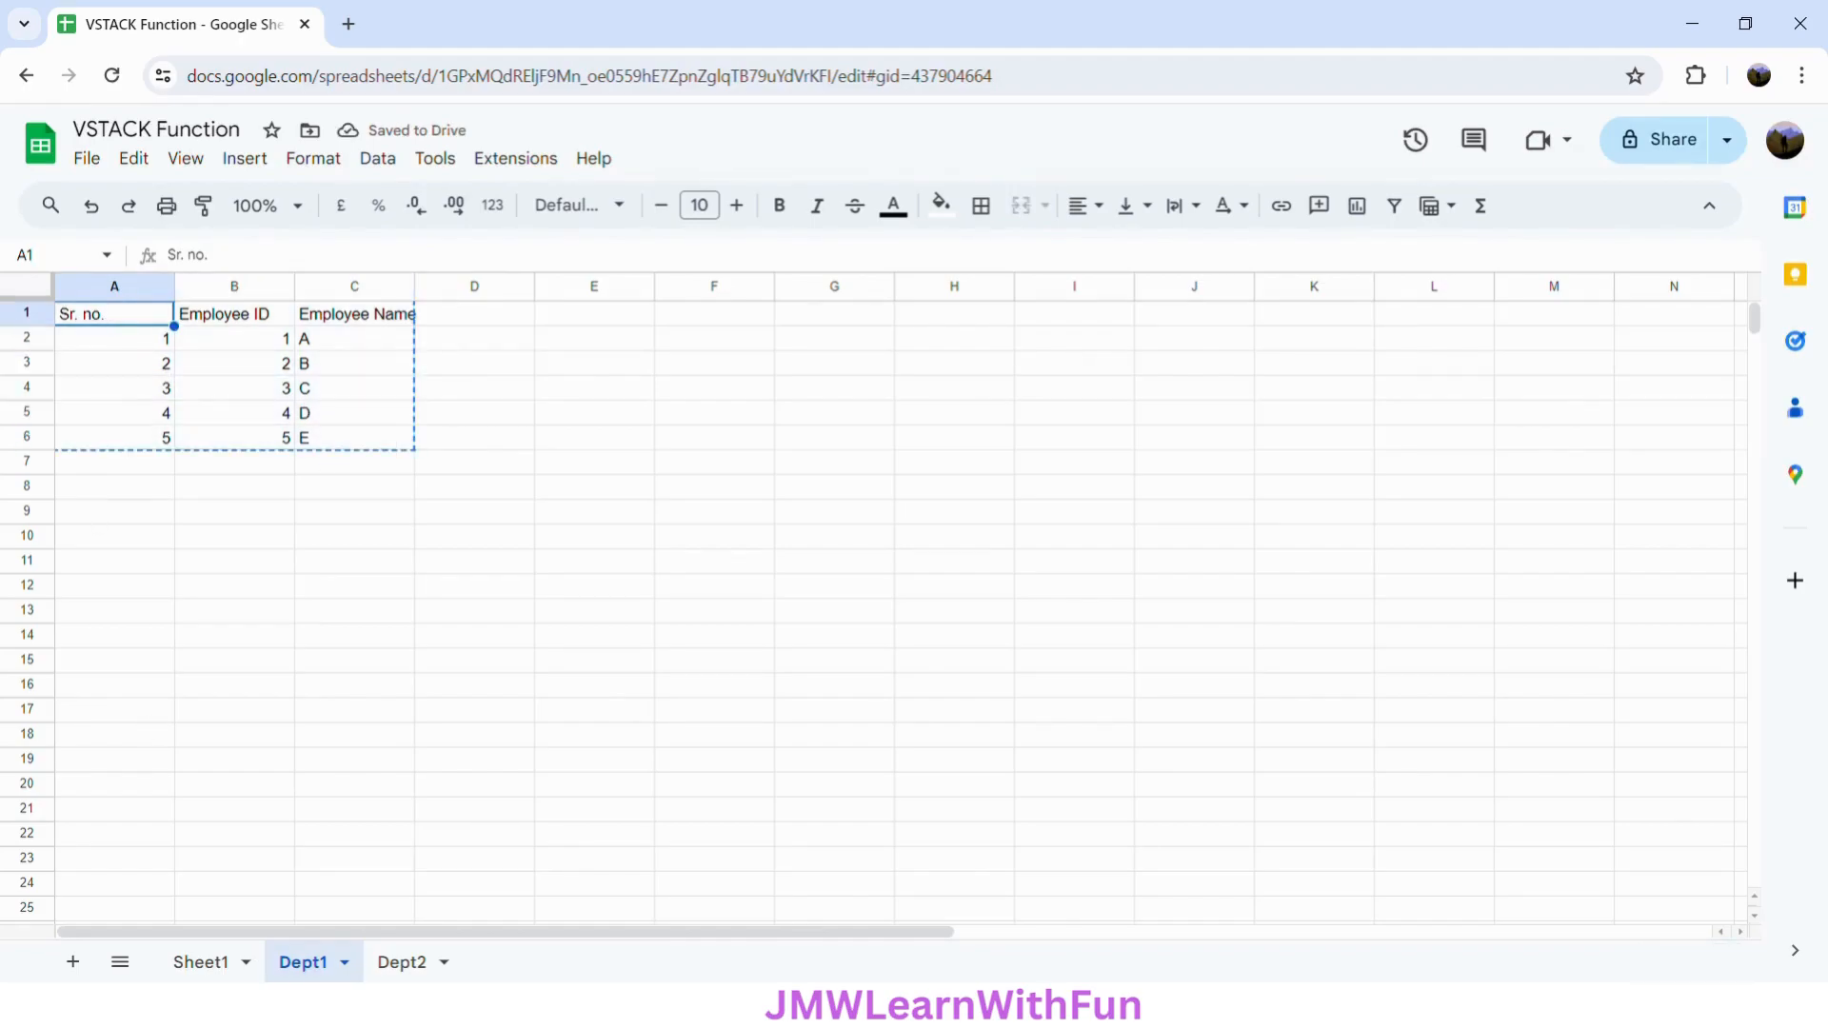
left_click(404, 963)
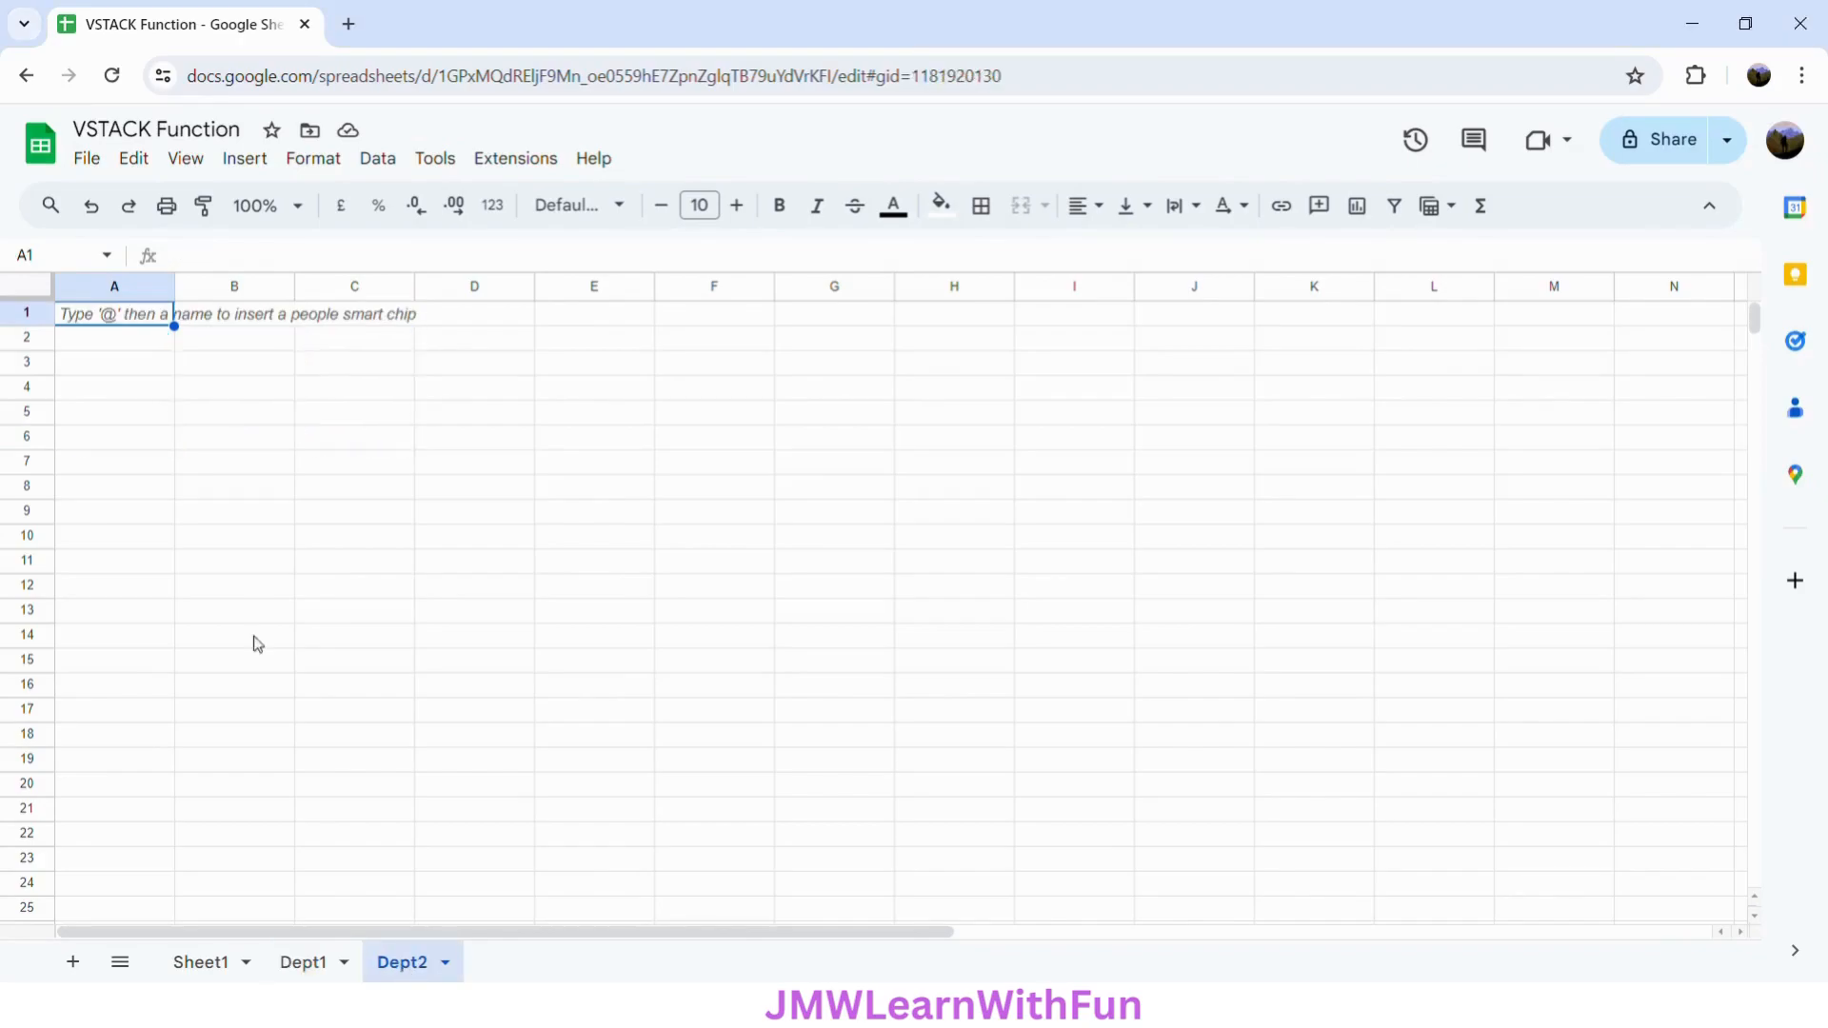
key("ctrl+v")
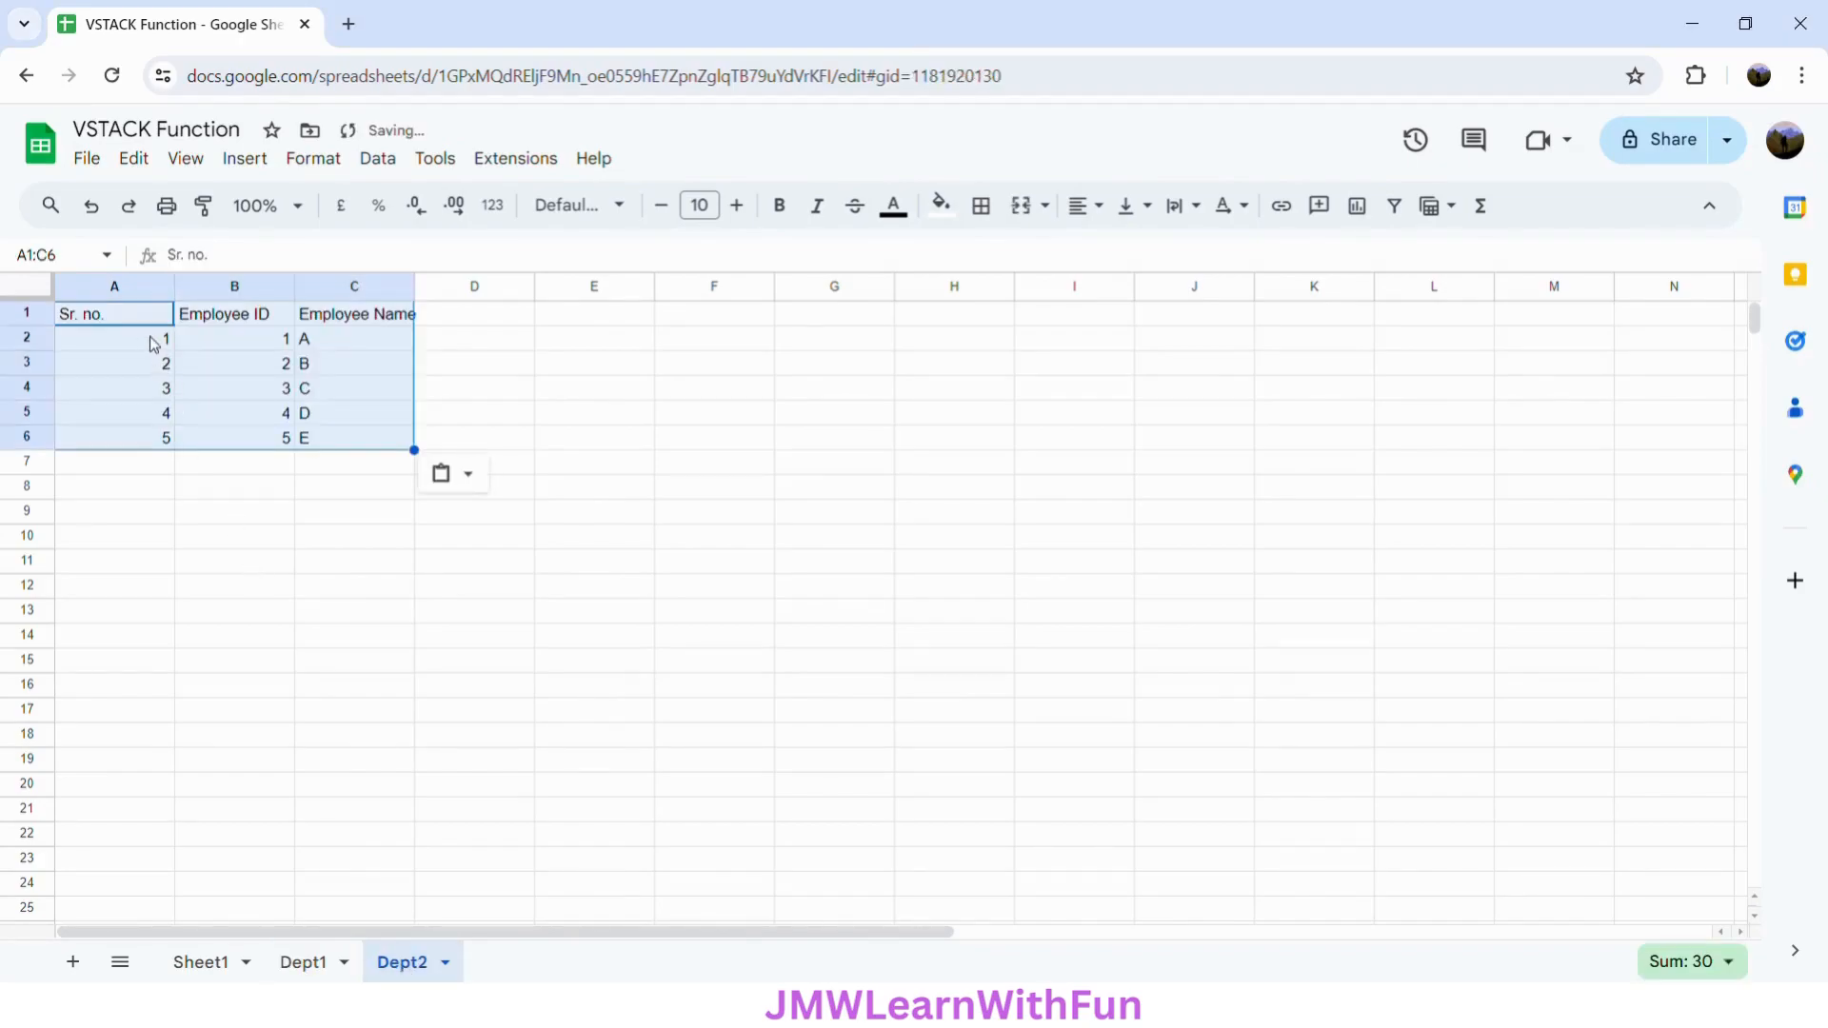
Step: Change the Employee ID formula in B2 of Dept2 so the sequence starts at 11
left_click(155, 345)
left_click(257, 352)
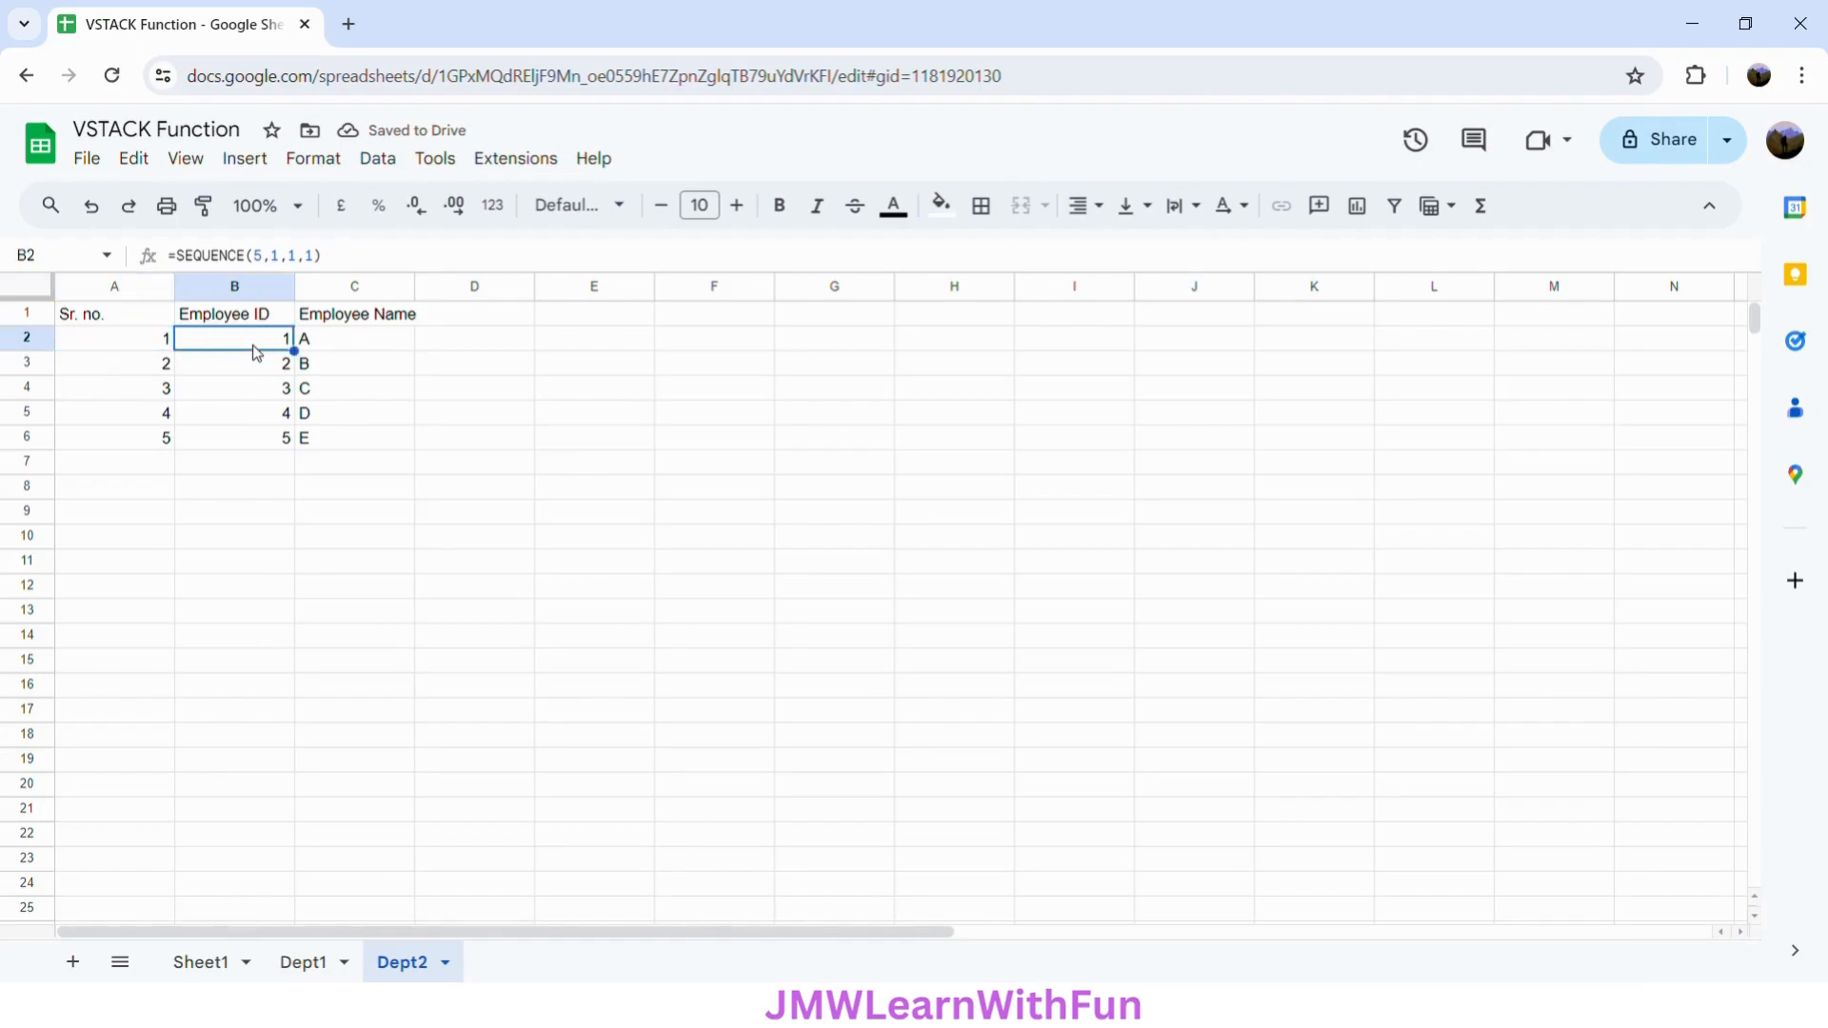
left_click(290, 257)
type("1")
key("Return")
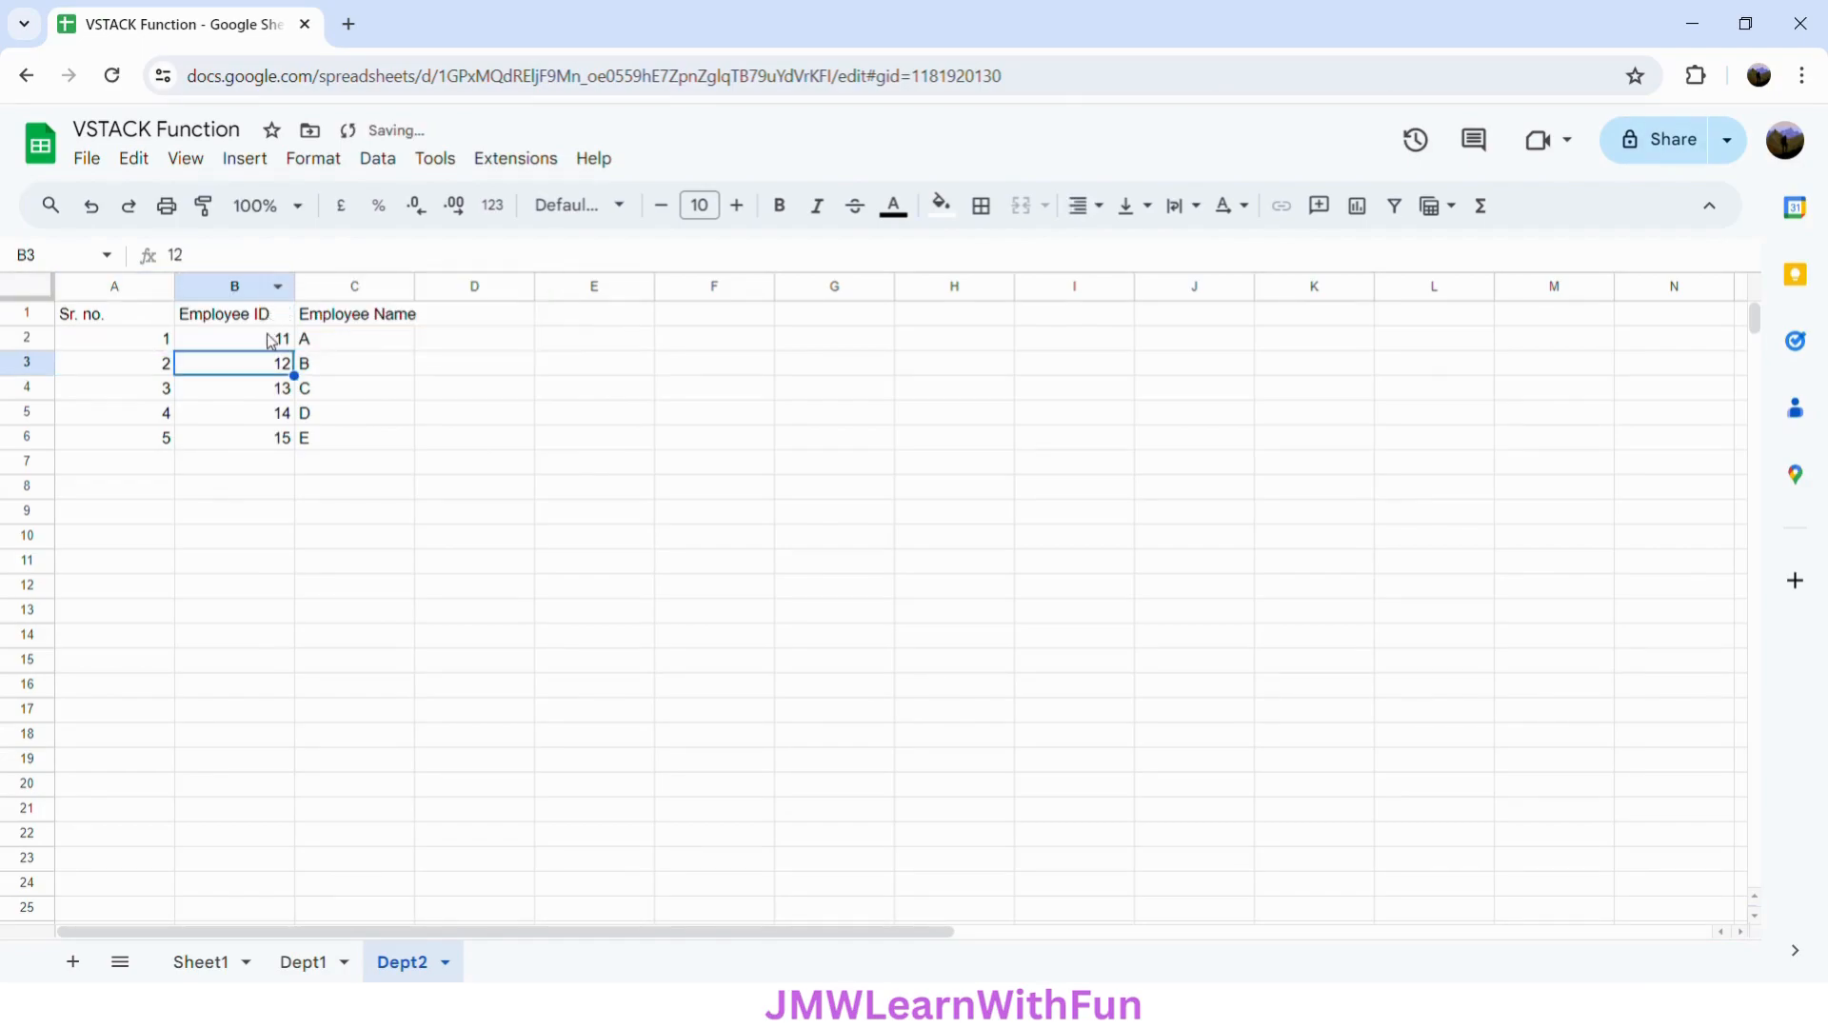
Step: Replace the employee names in C2:C6 of Dept2 with F, G, H, I and J
left_click(321, 346)
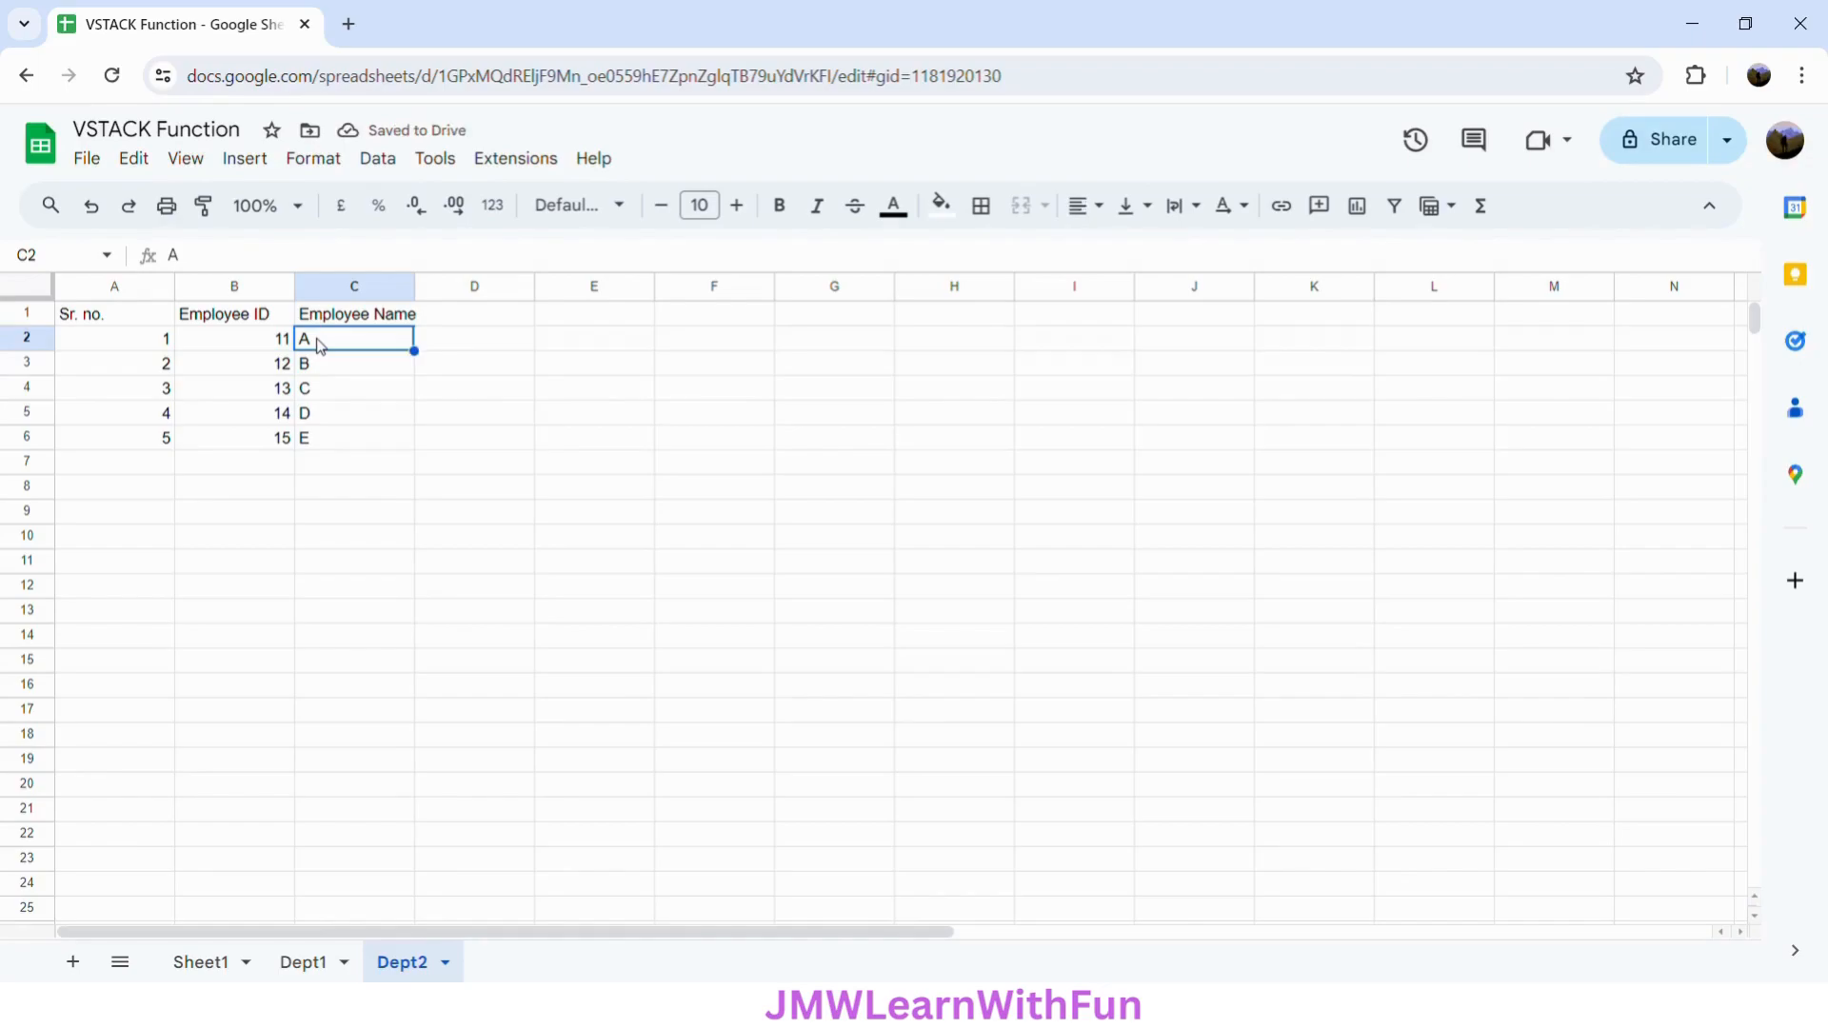
type("F")
key("Return")
type("G")
key("Return")
type("H")
key("Return")
type("I")
key("Return")
type("J")
key("Return")
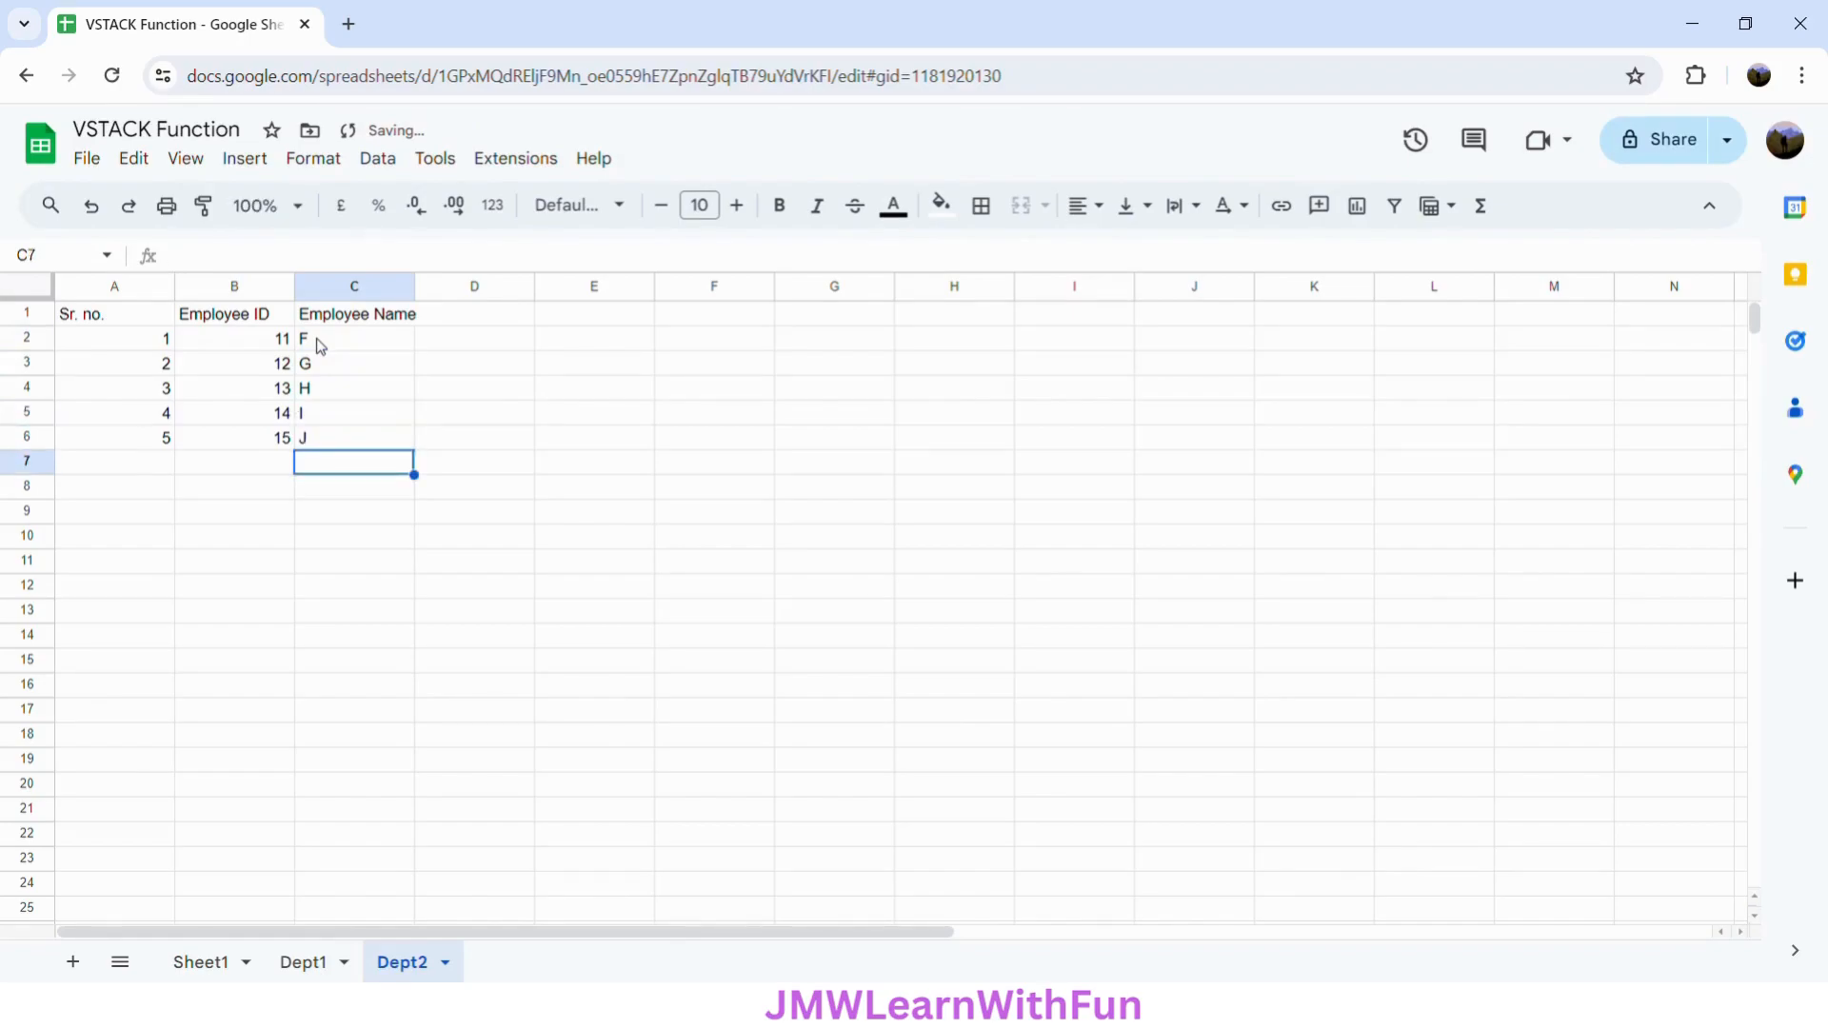
left_click(134, 317)
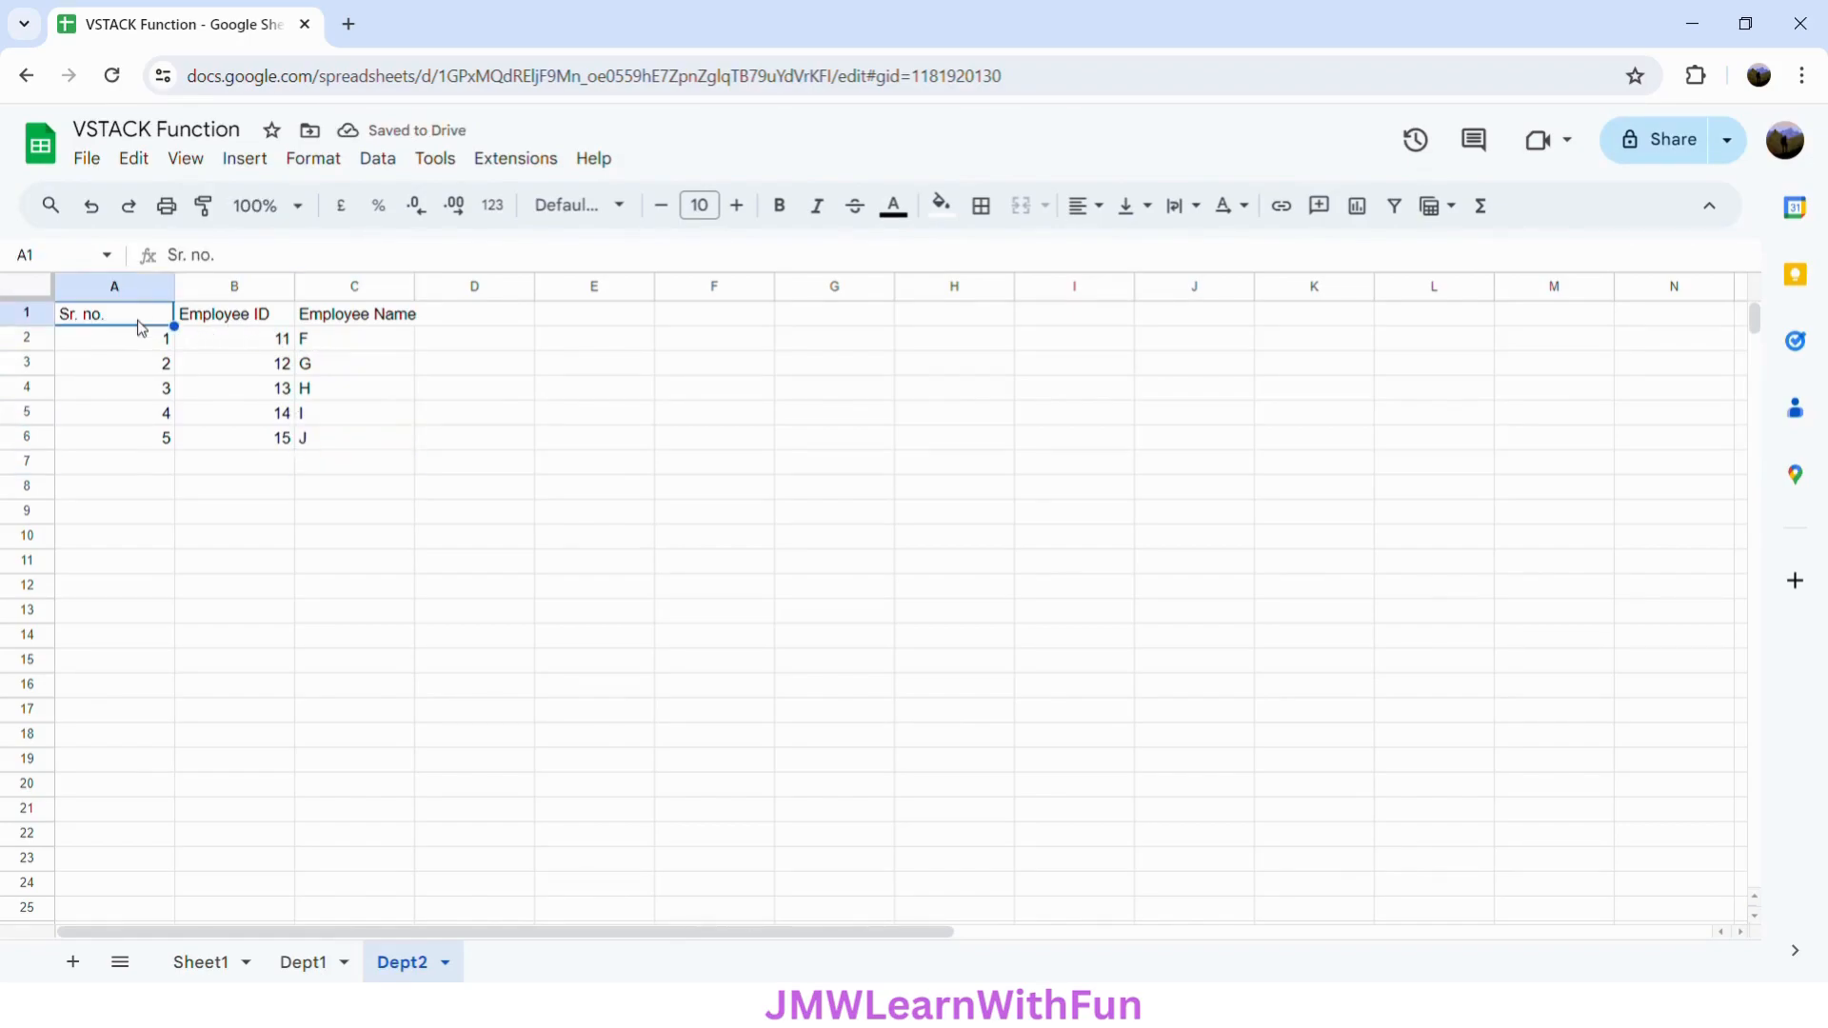
Step: Rename Sheet1 as Master Data
left_click(302, 963)
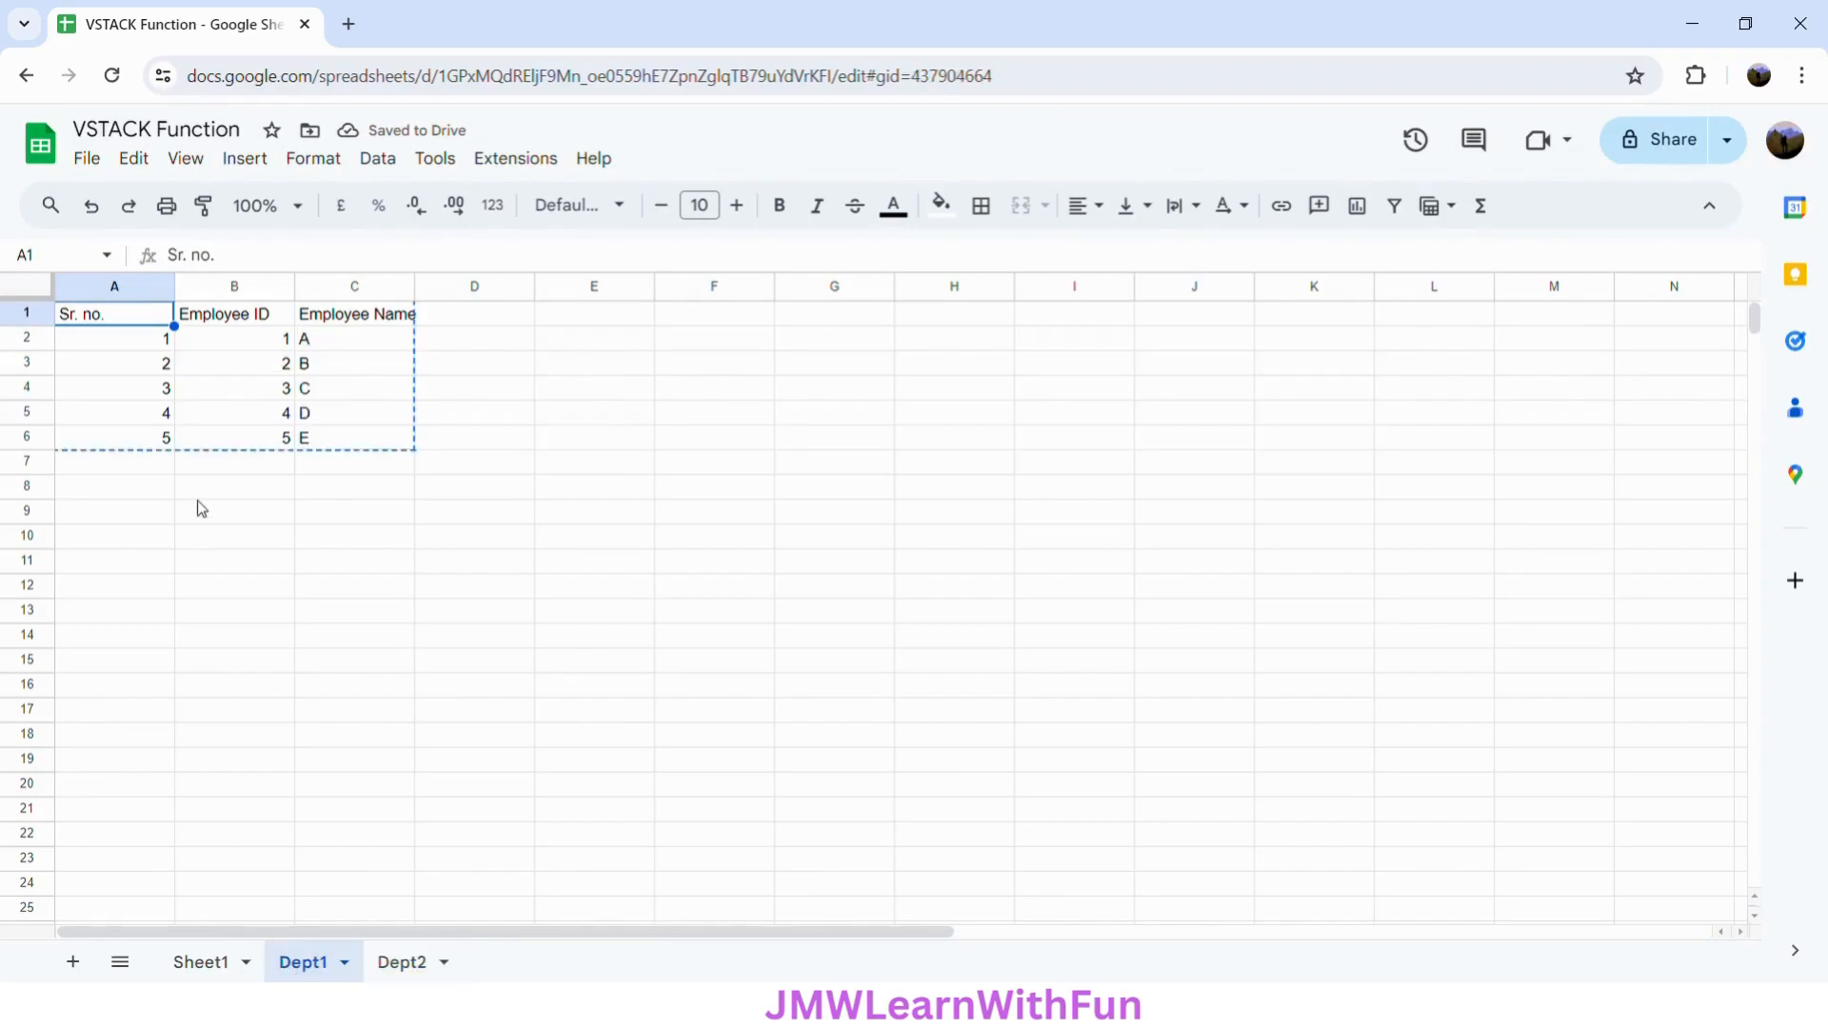
left_click(201, 966)
double_click(203, 966)
type("Master Data")
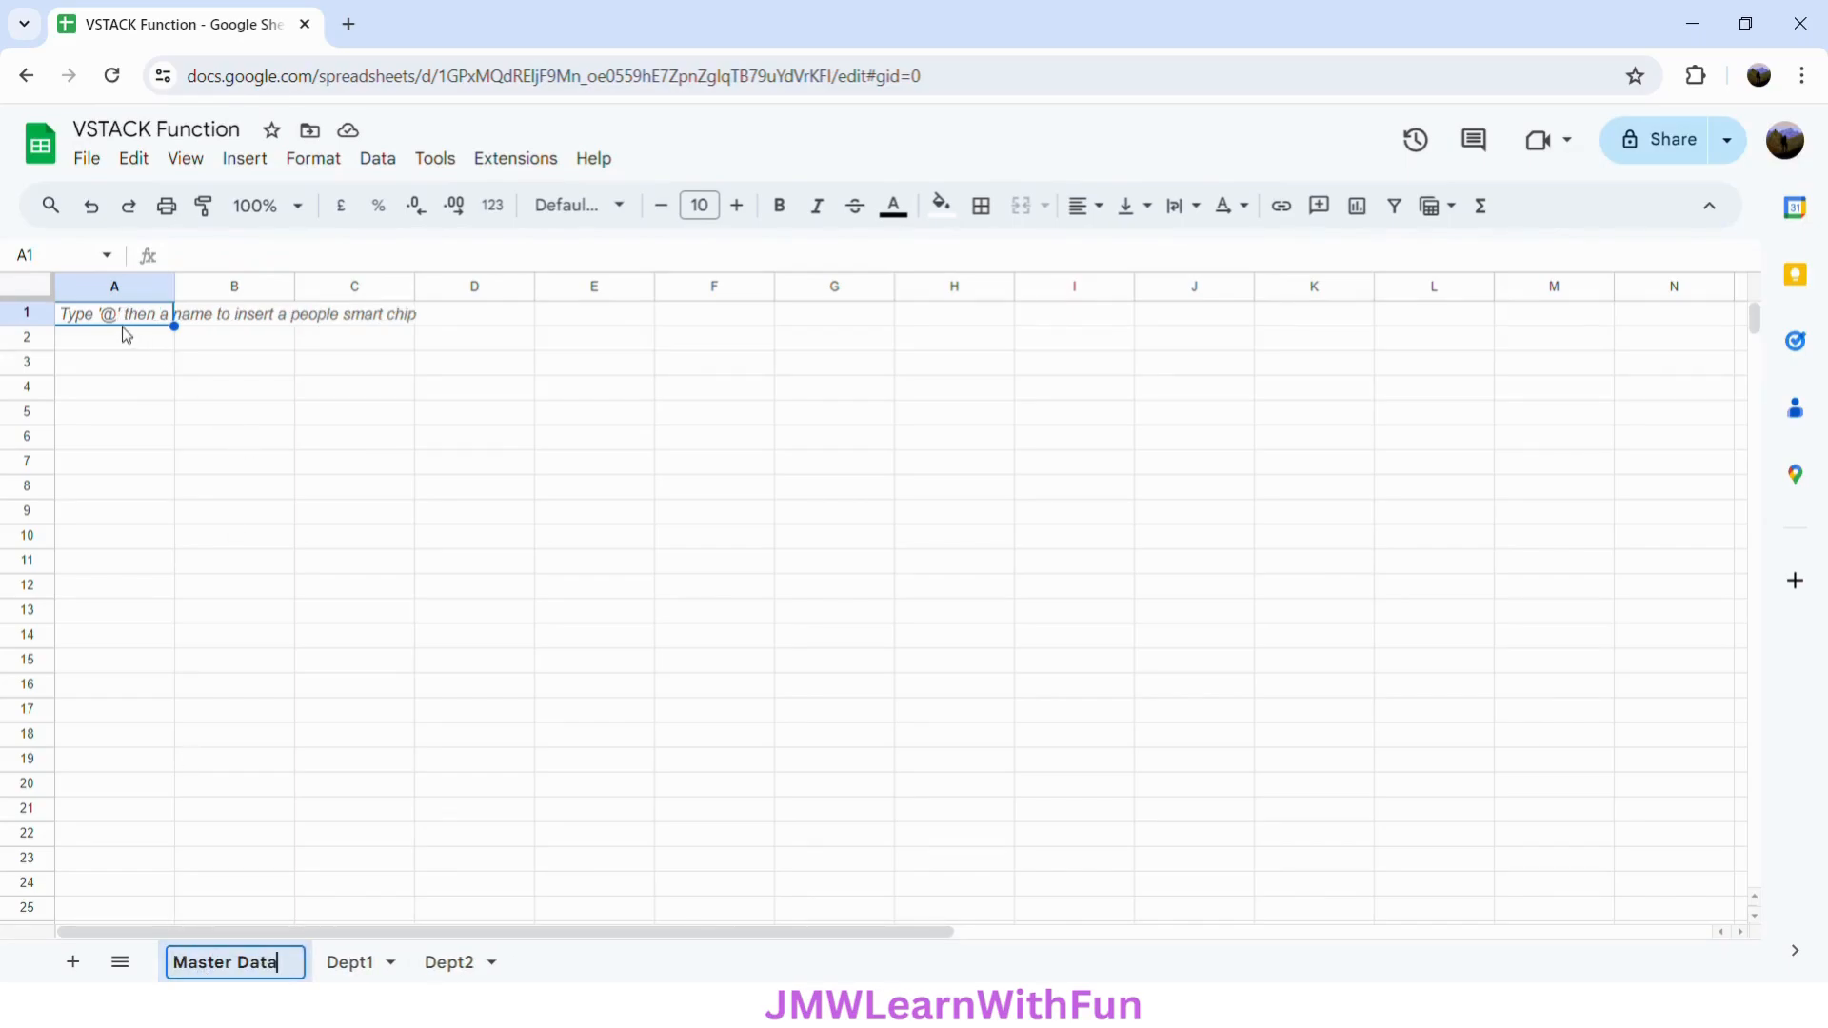
key("Return")
Step: Copy the header row A1:C1 from Dept1 into the Master Data sheet starting at cell A1
left_click(342, 962)
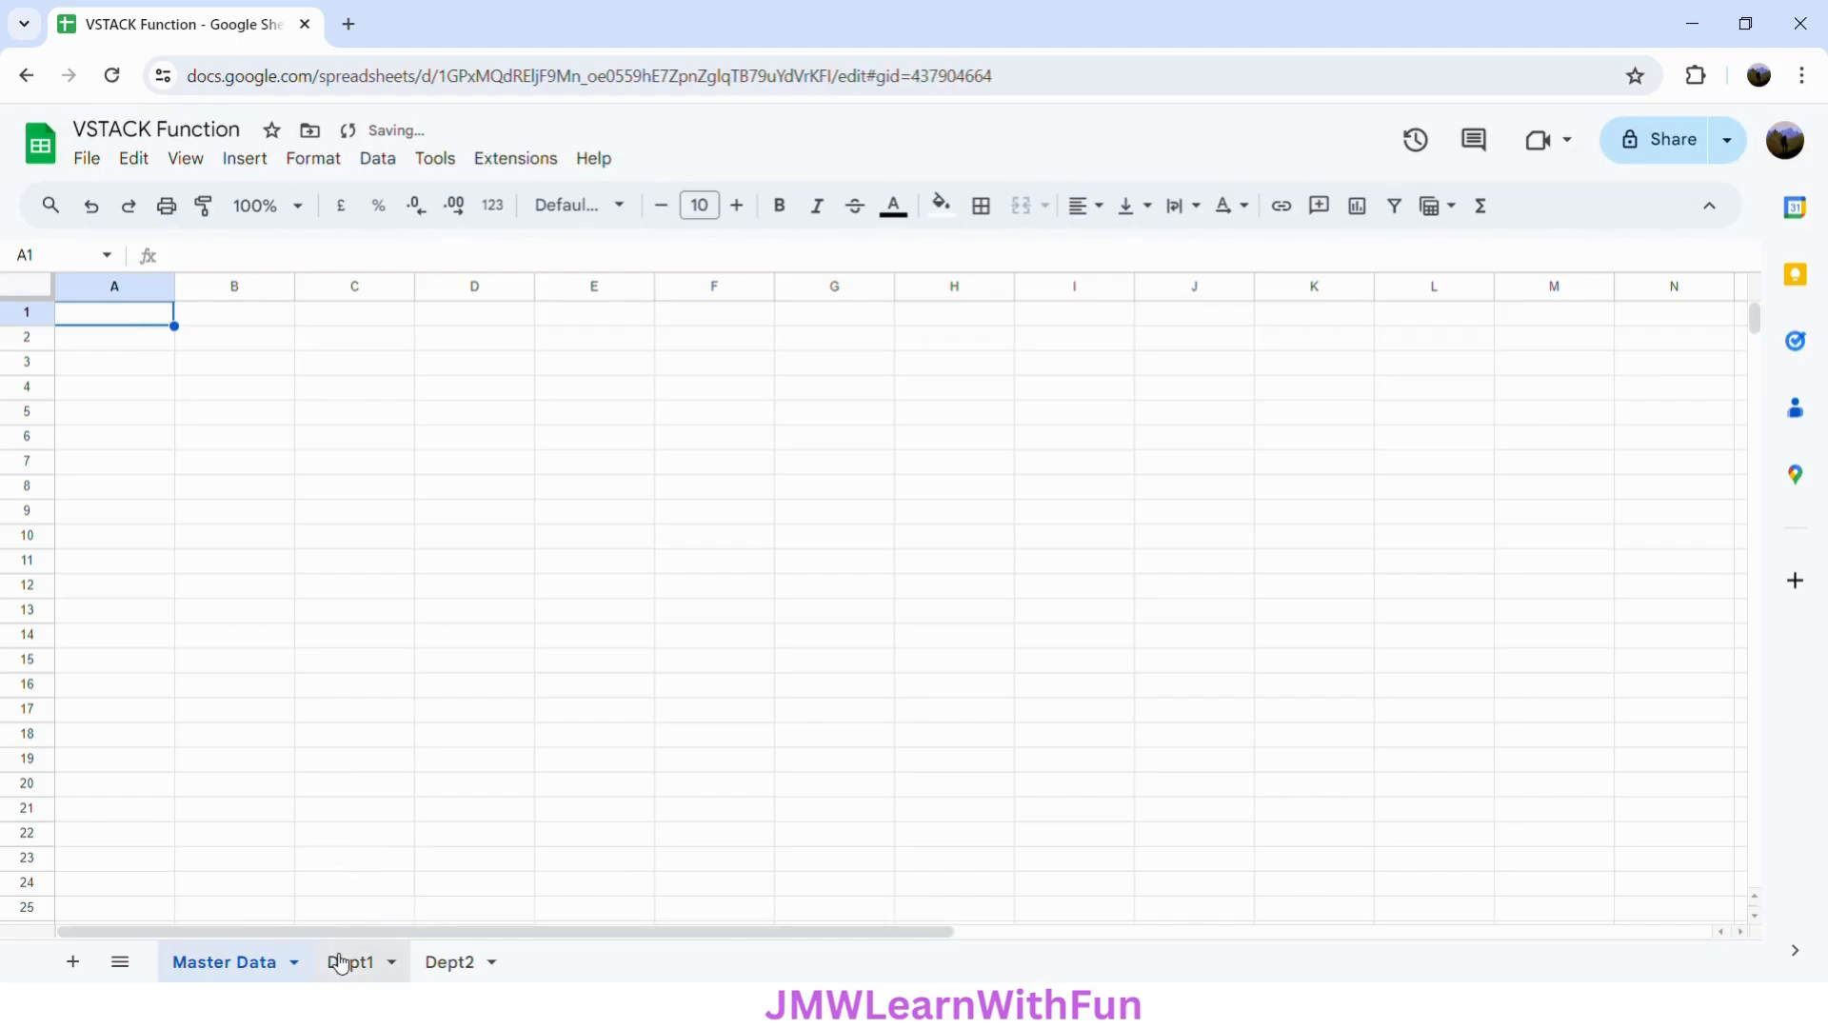
left_click(442, 962)
left_click(263, 963)
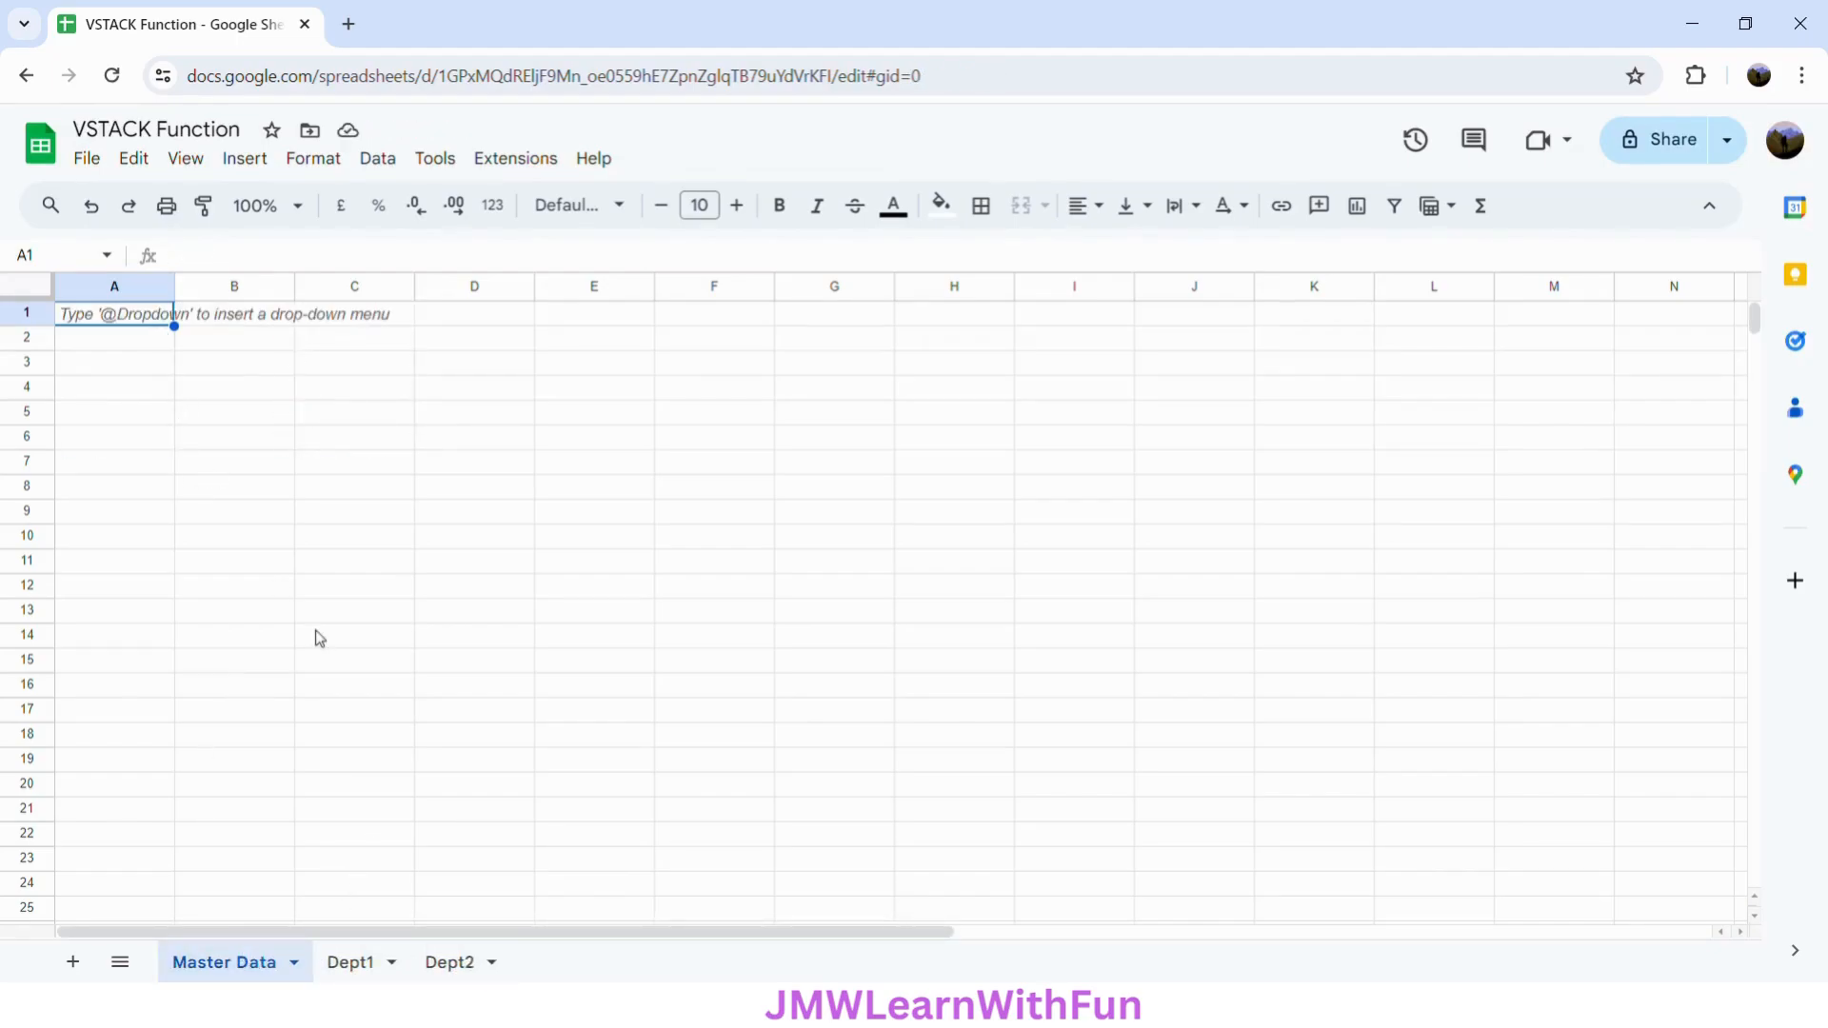
left_click(358, 964)
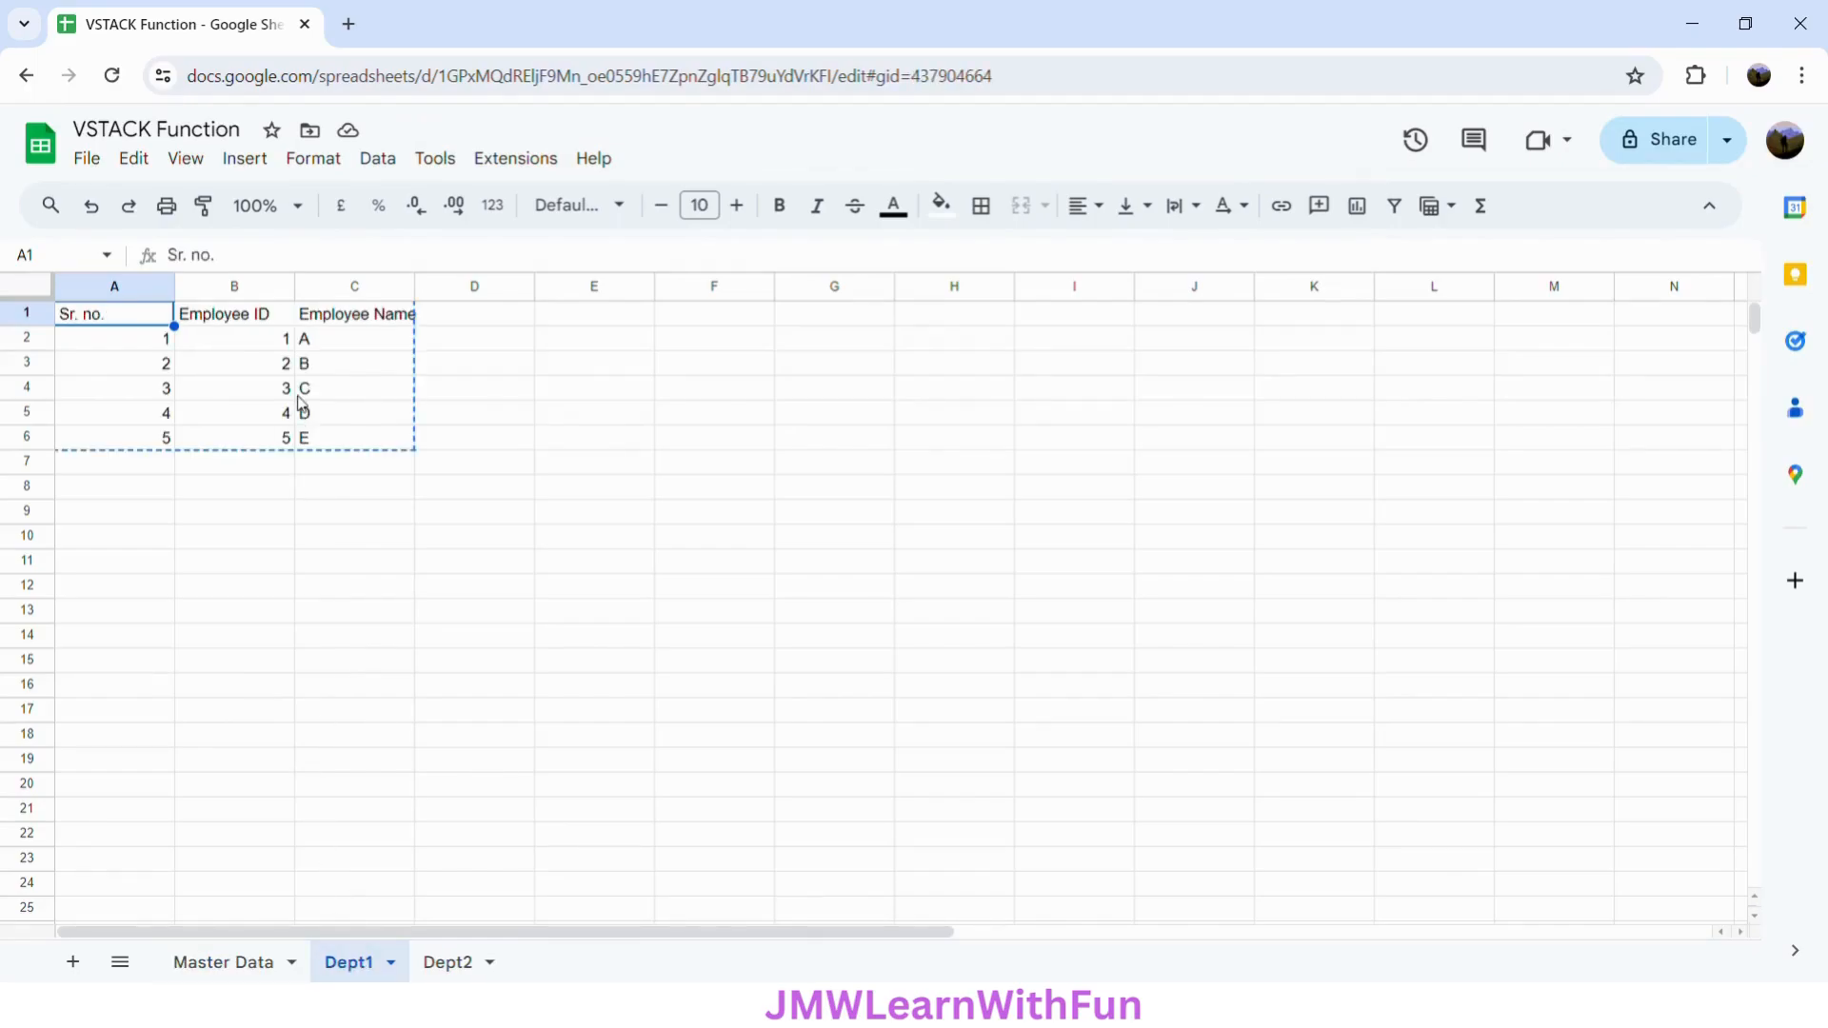
left_click(348, 316, "shift")
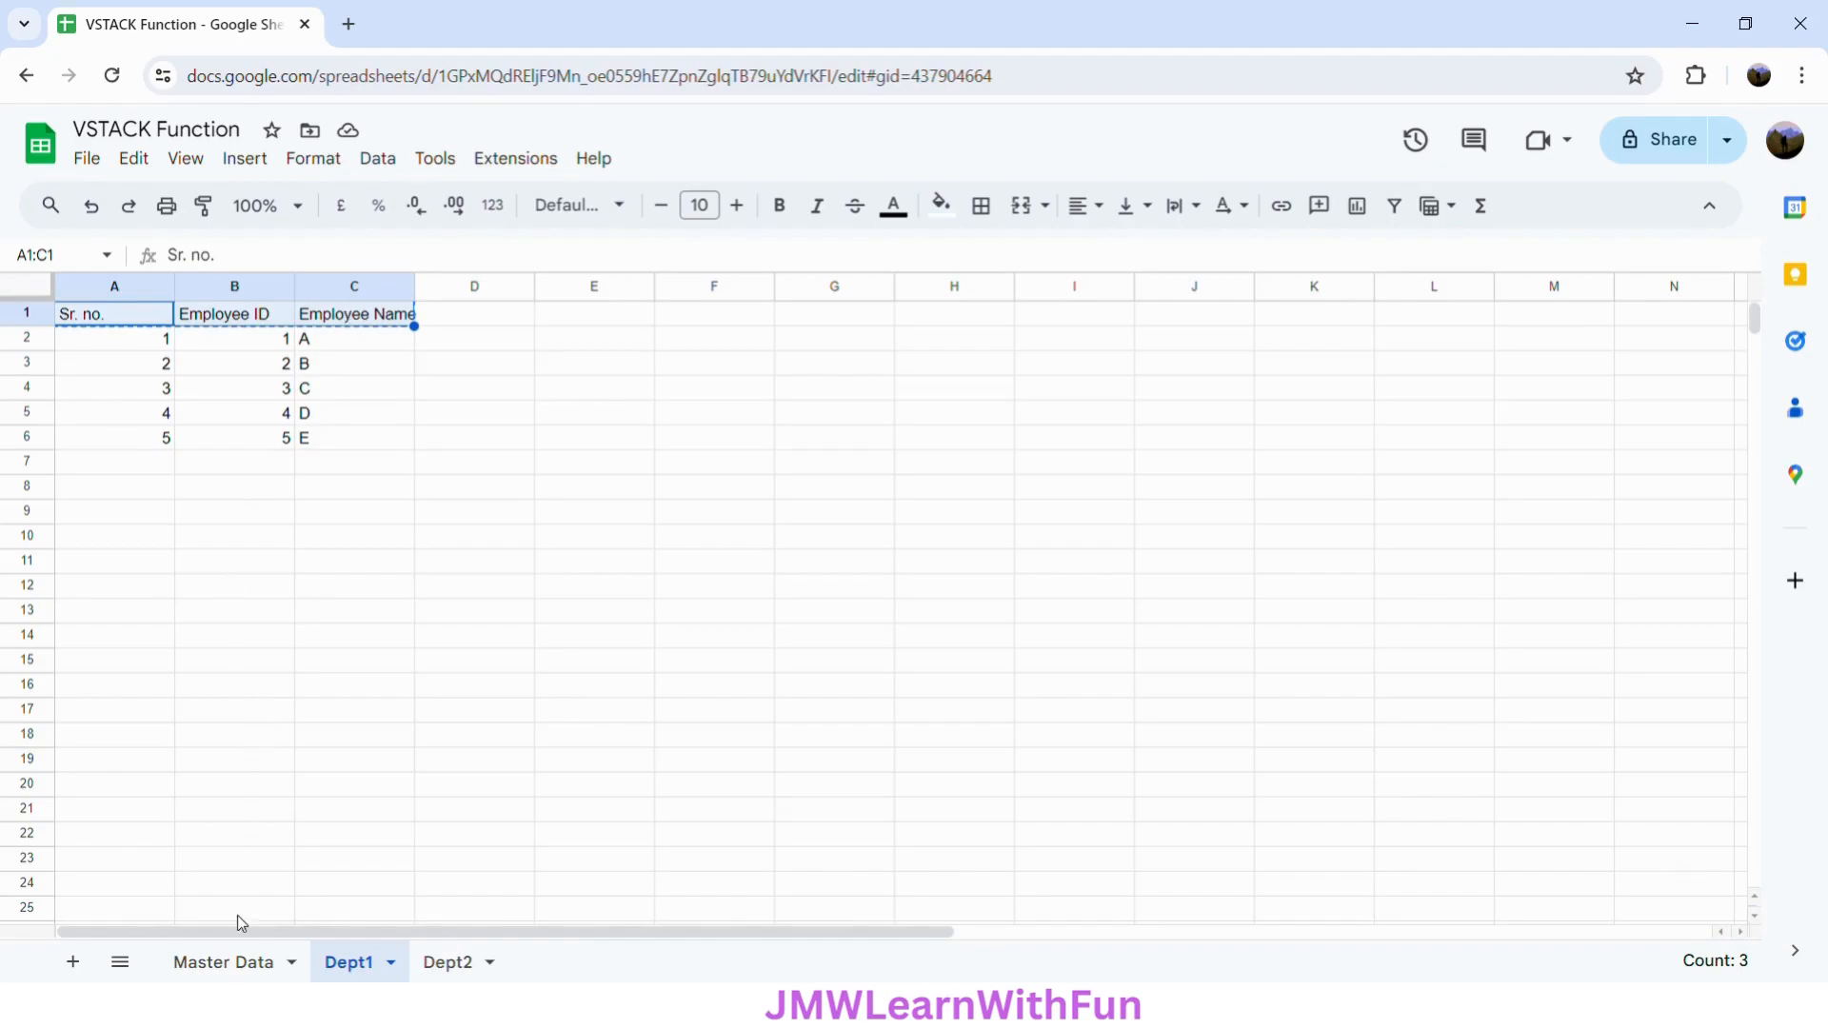
left_click(233, 962)
key("ctrl+v")
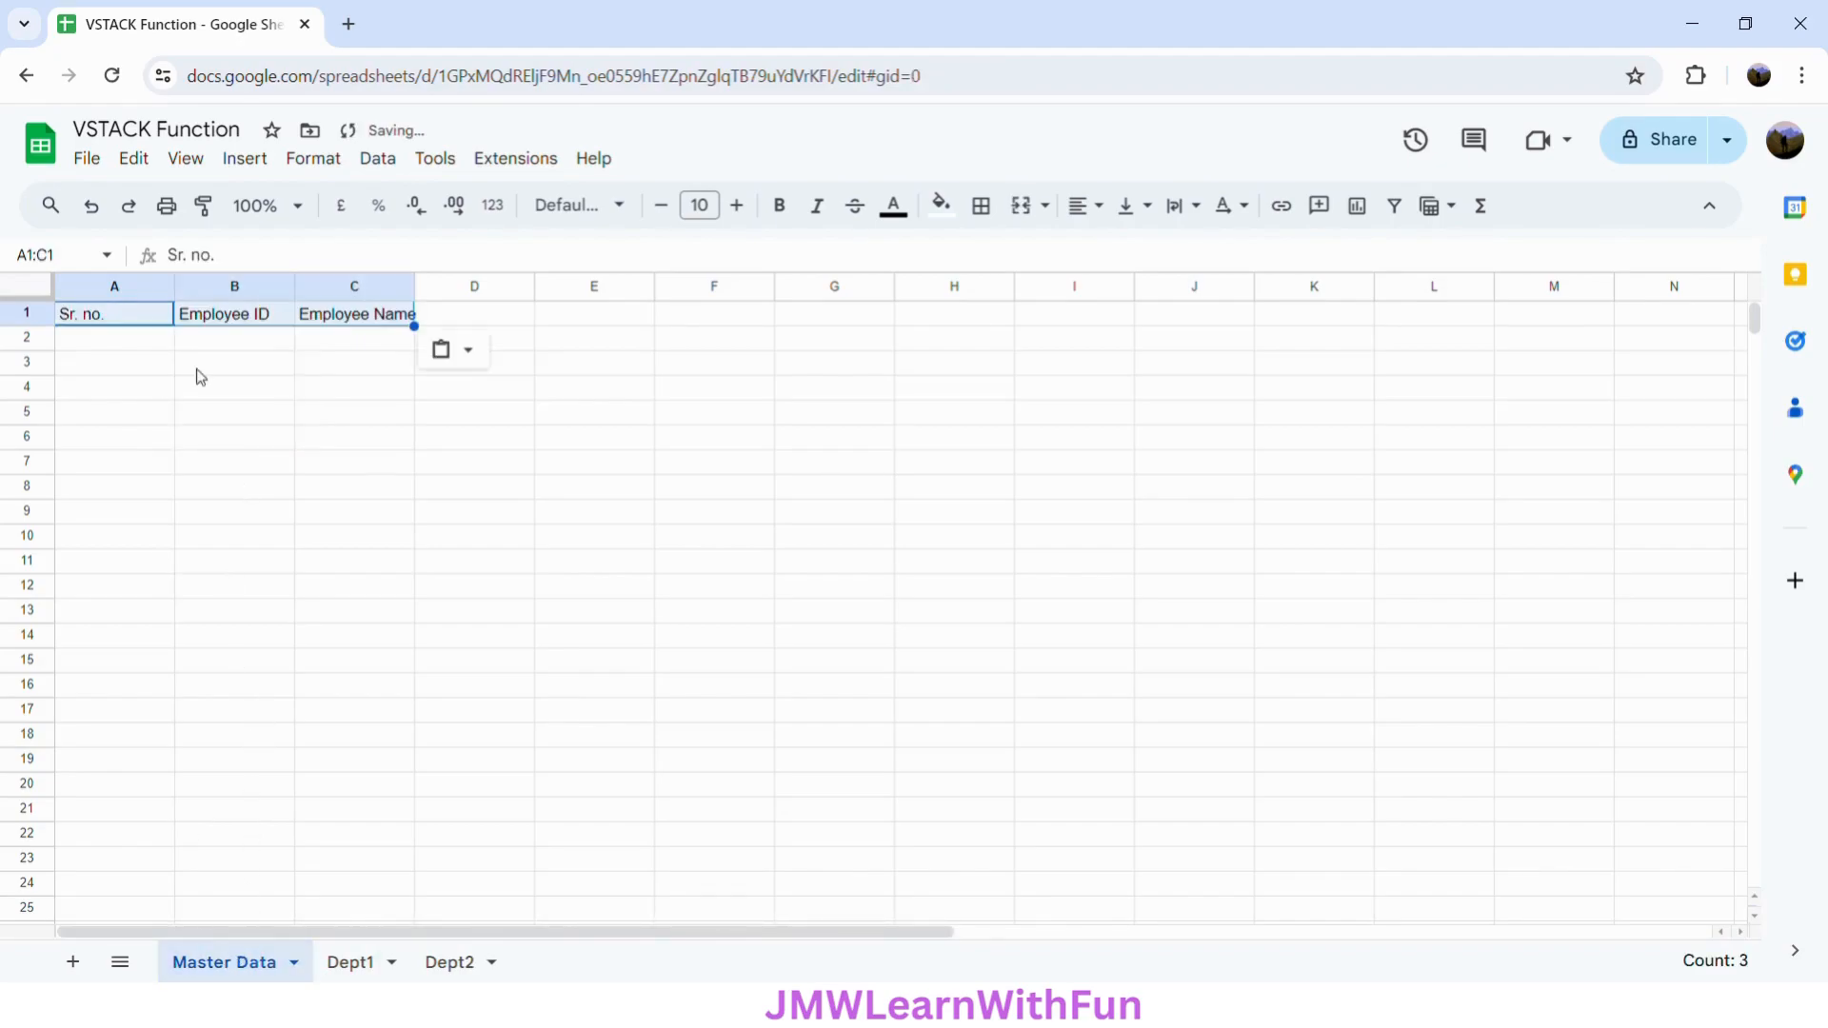
Step: Write a SEQUENCE formula in A2 of Master Data with blank rows, 1 column, start 1 and step 1
left_click(117, 344)
type("=SEQUENCE")
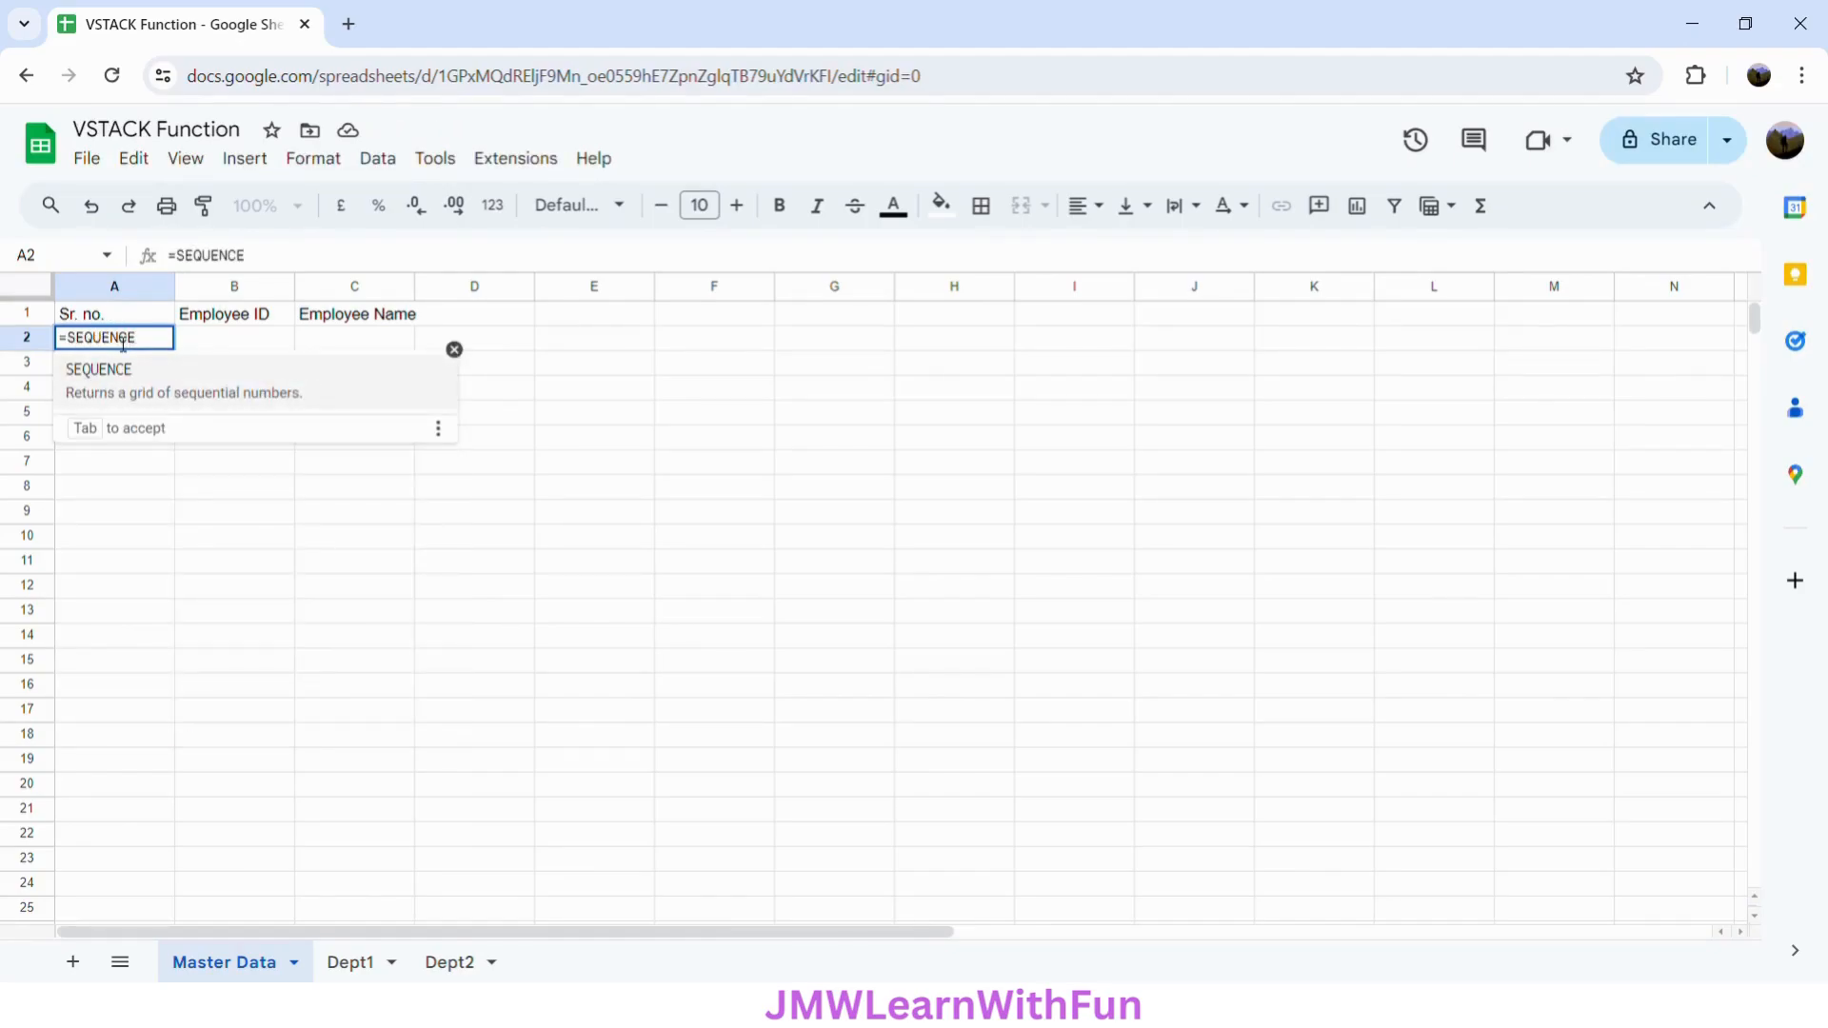
type("(,")
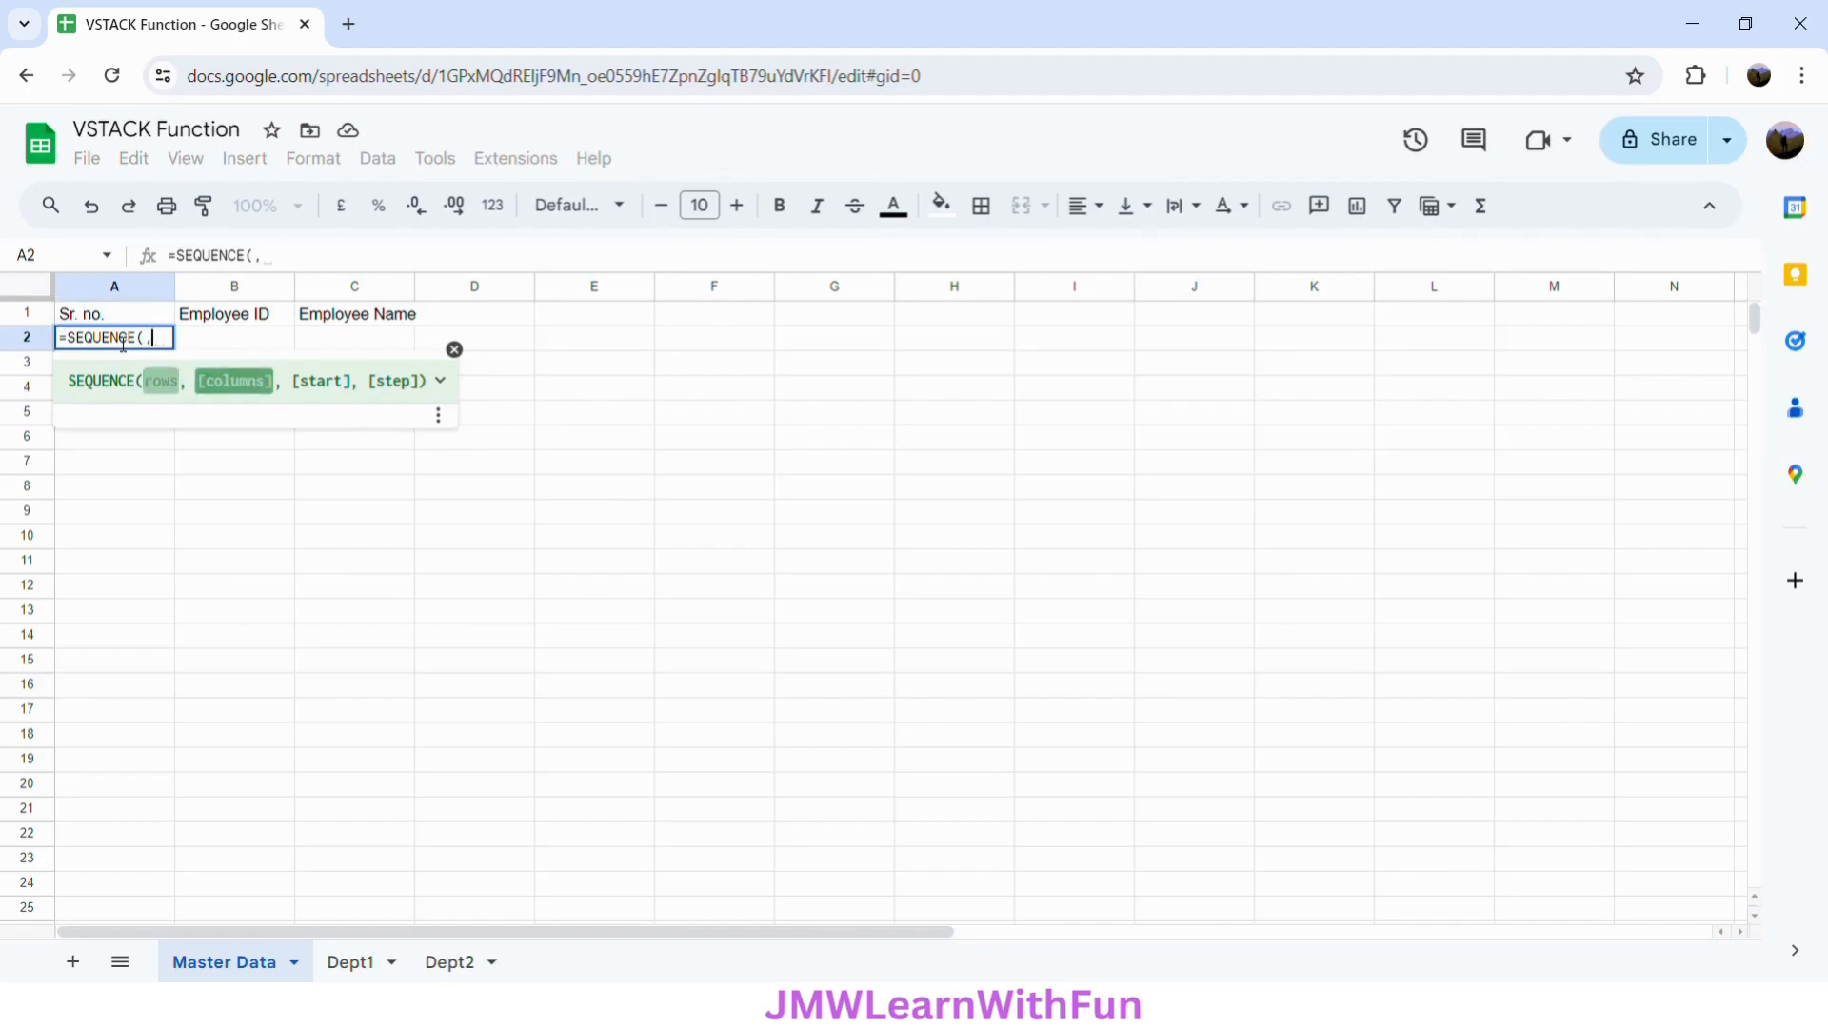
type("1,1")
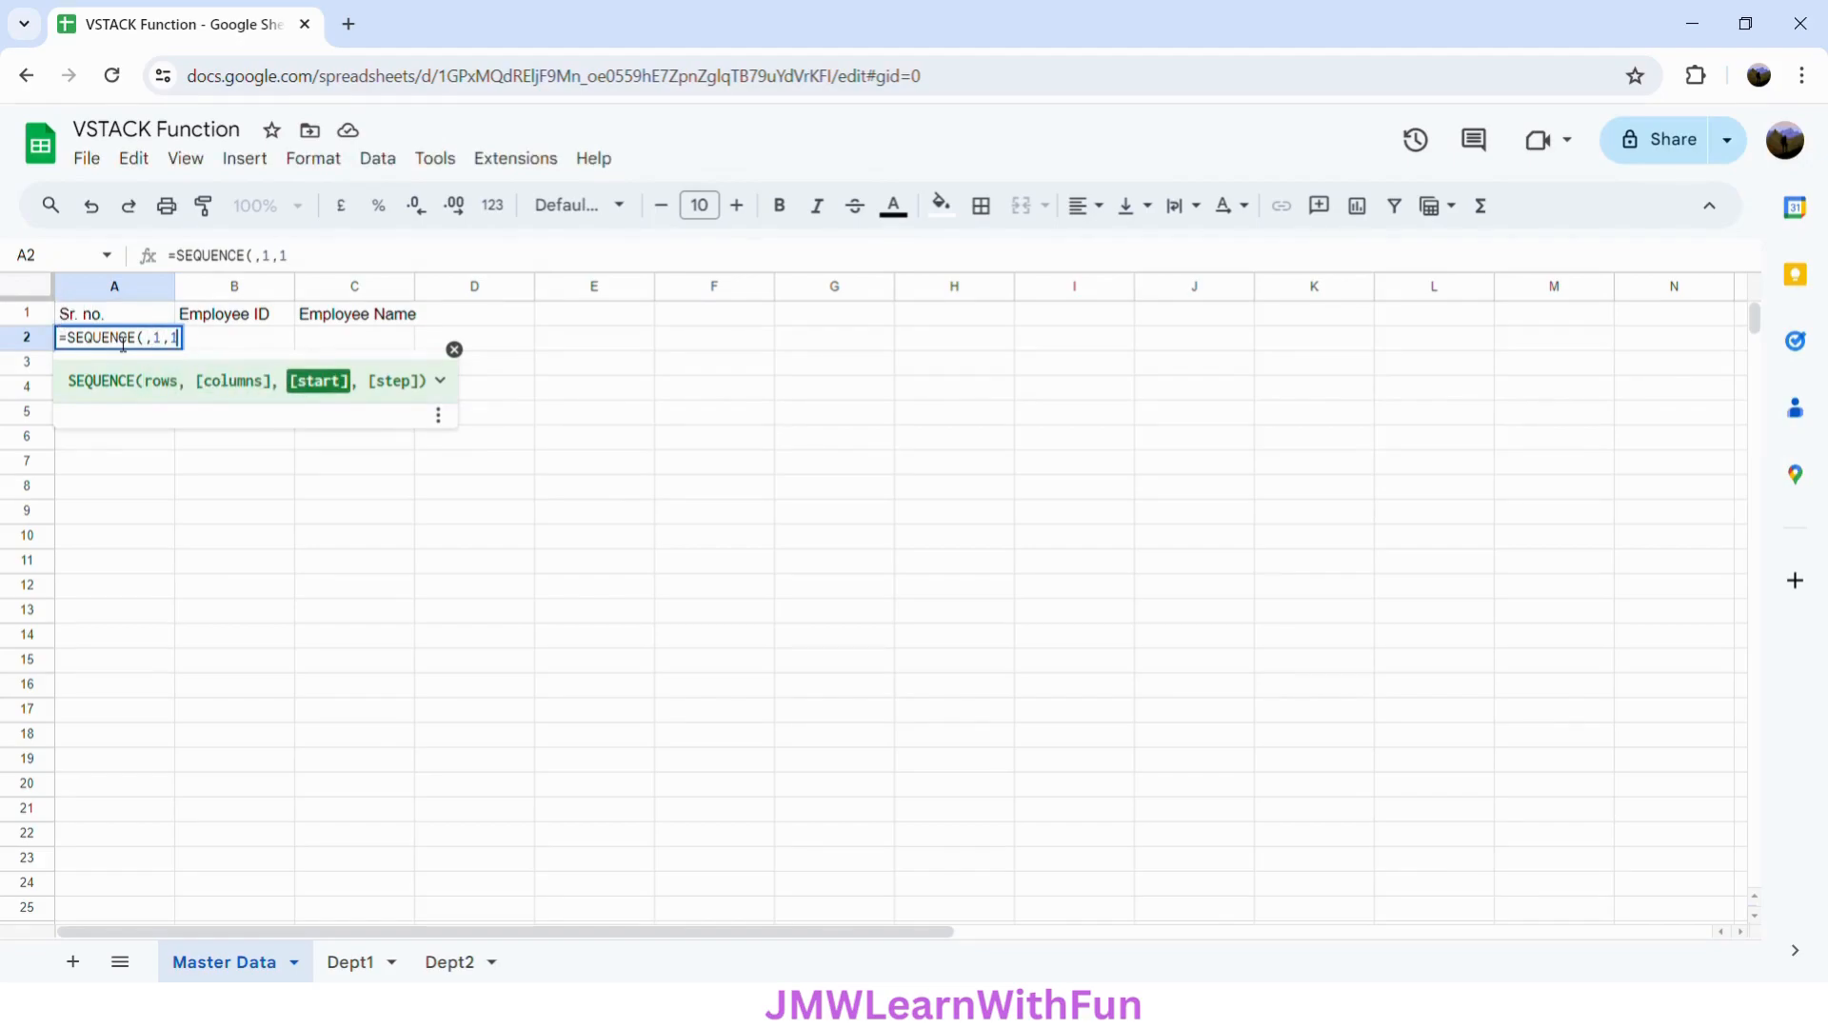
type(",1)")
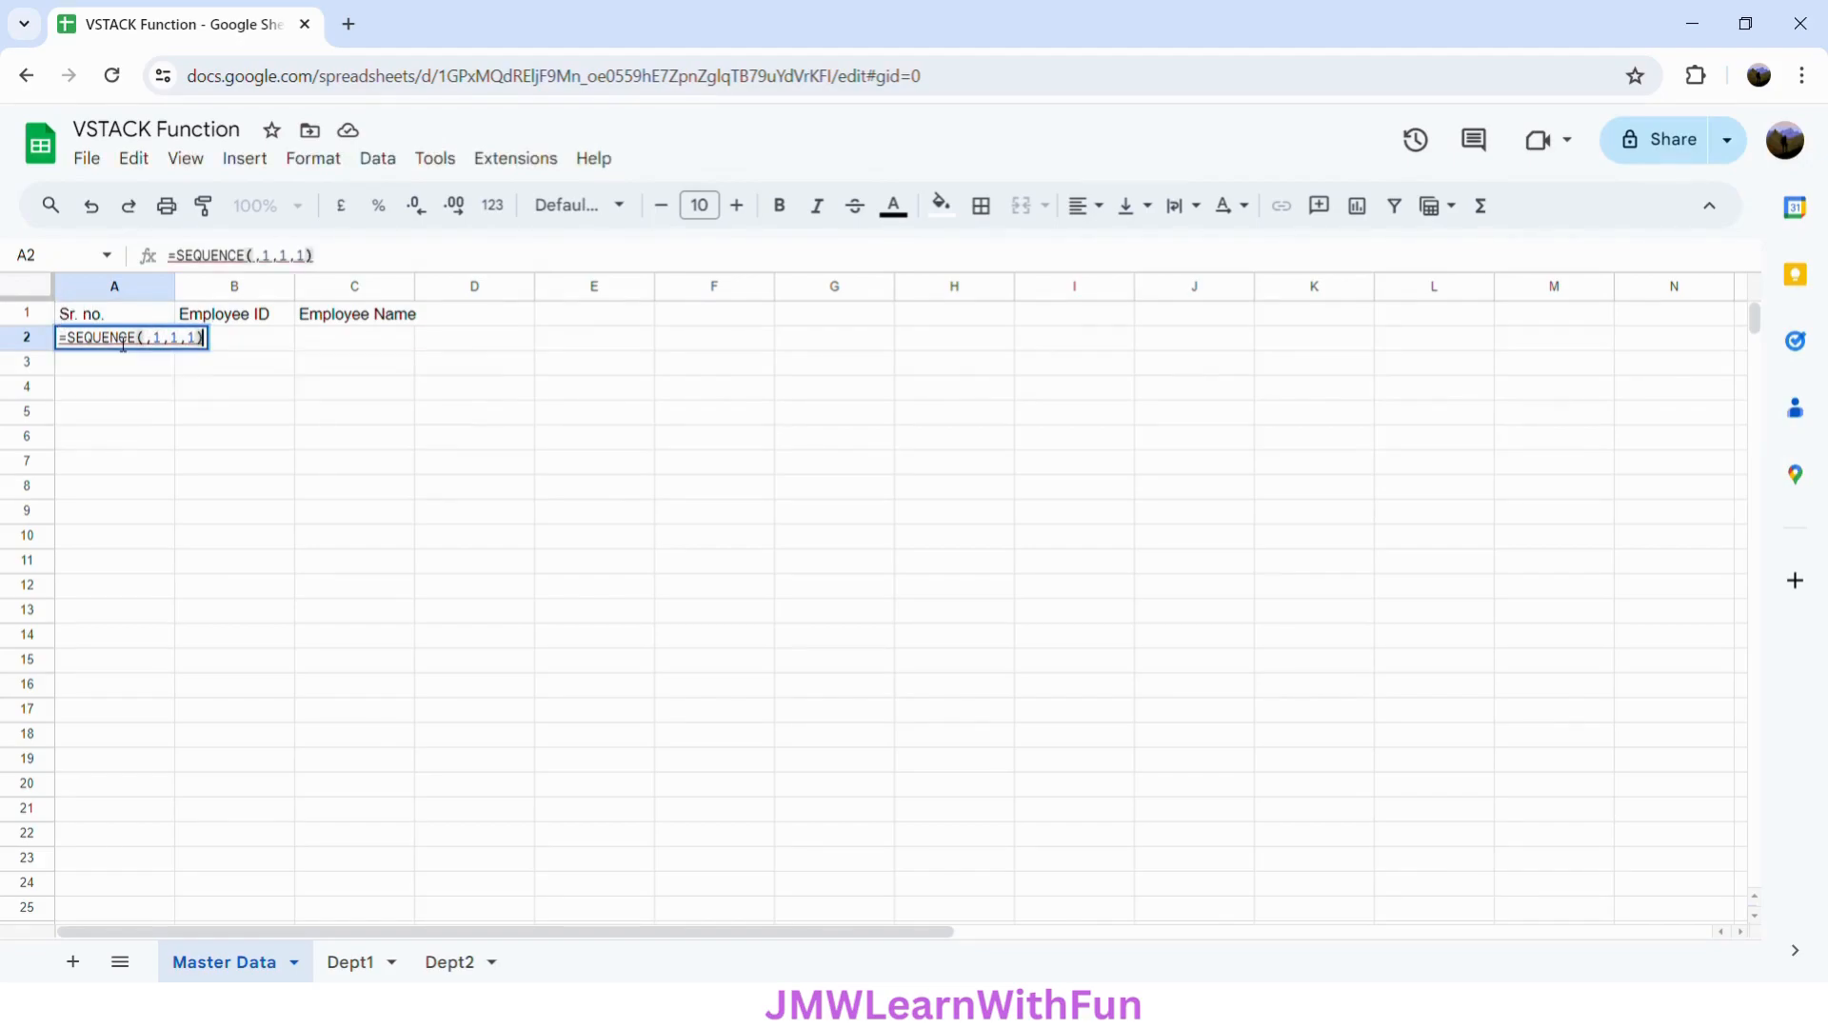
Step: Insert COUNT(Dept1!B2:B) as the rows argument of the SEQUENCE formula in A2
left_click(266, 264)
type("COUNT")
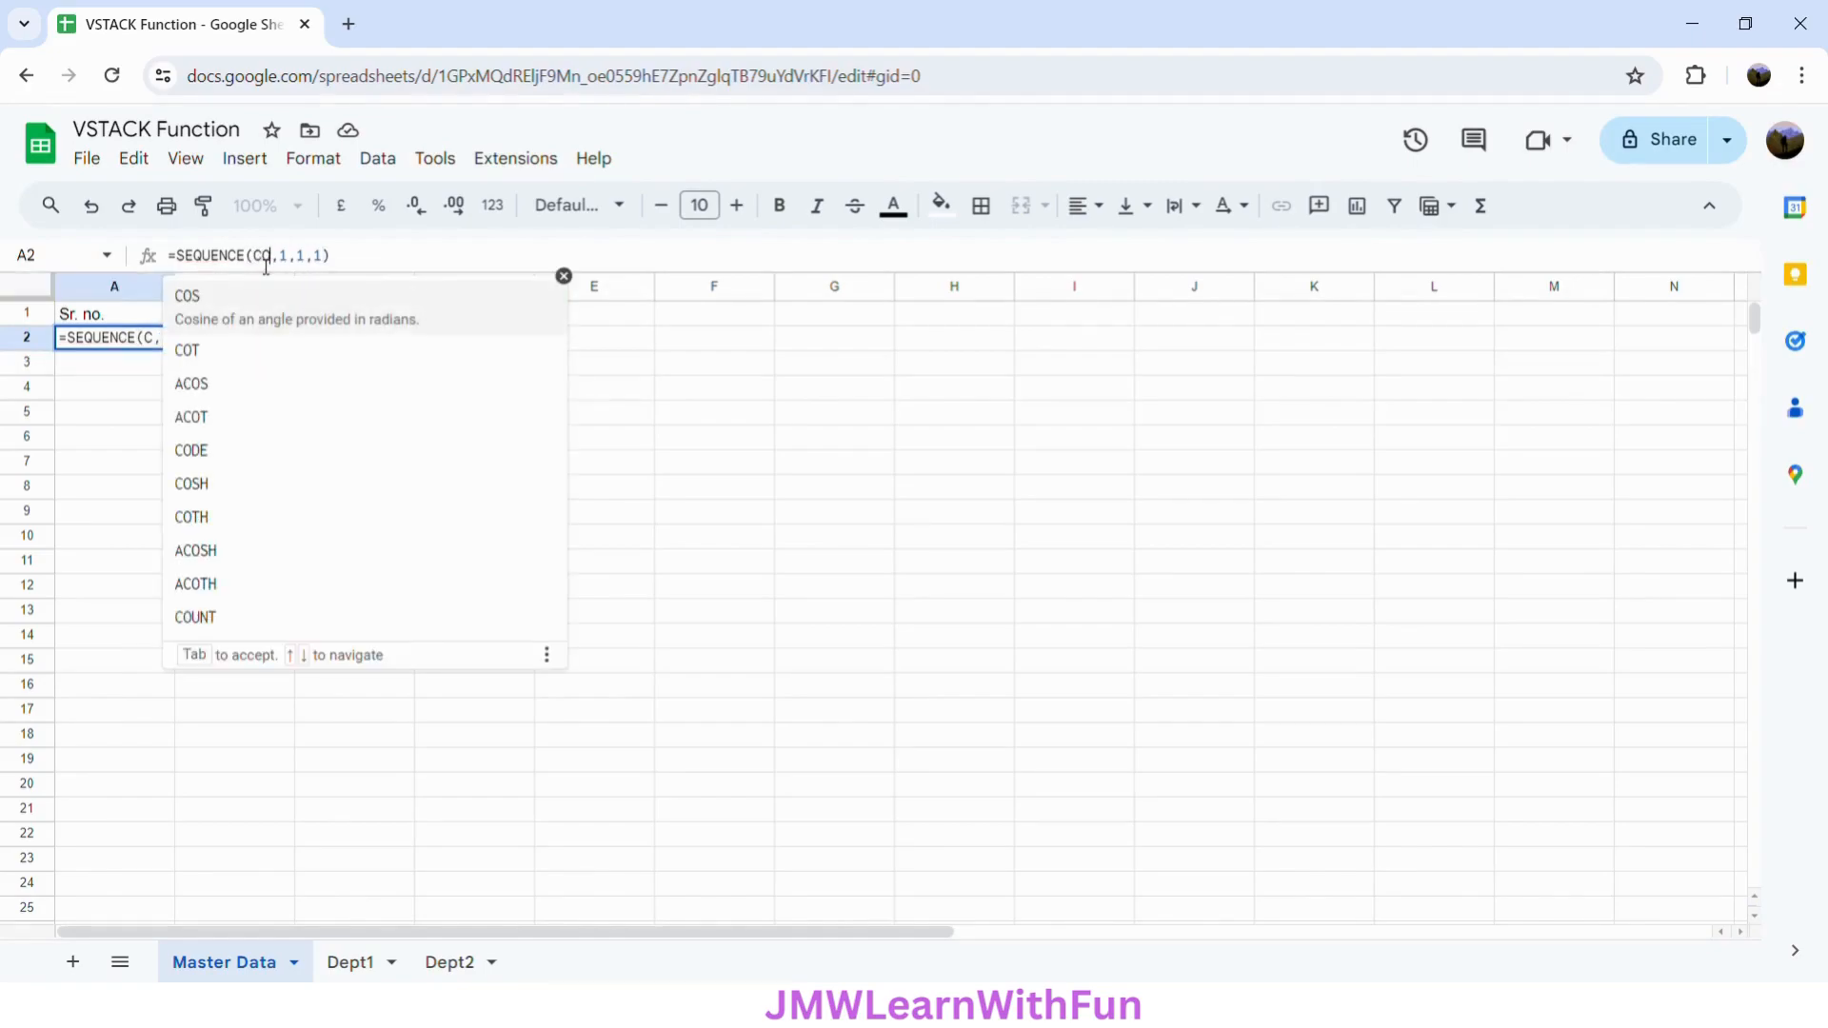
key("Tab")
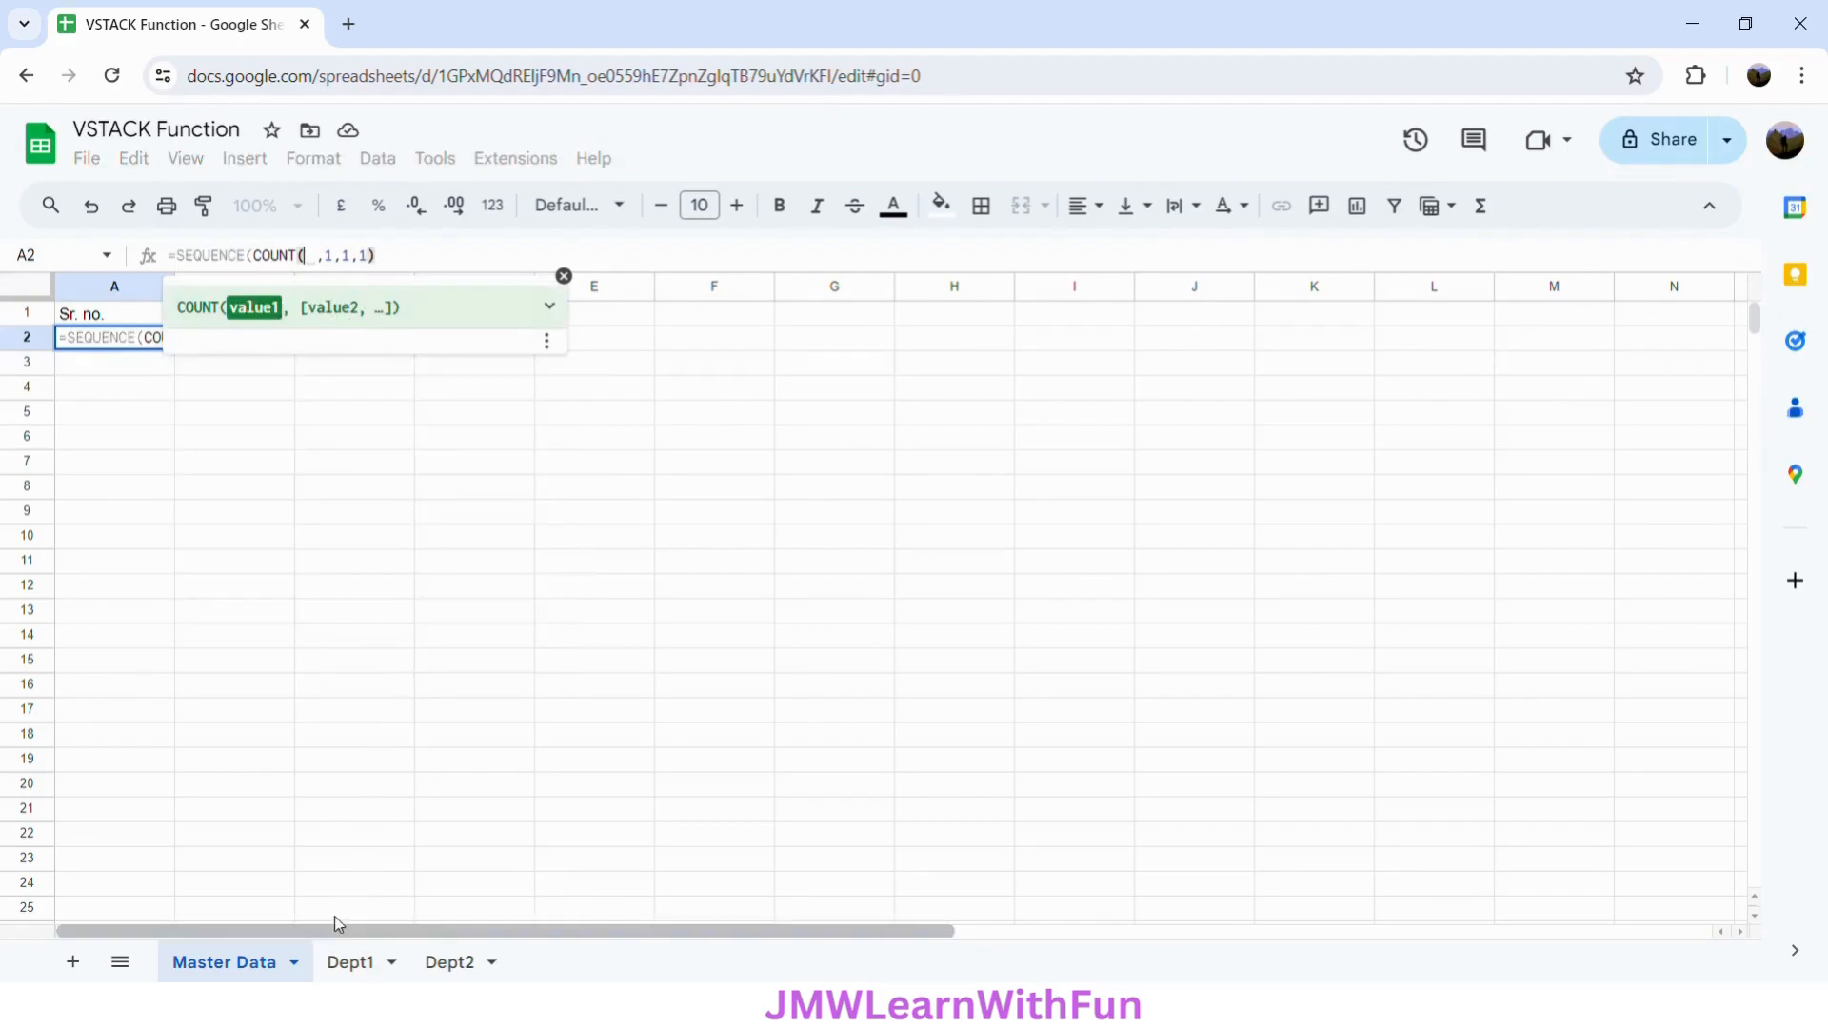
left_click(355, 963)
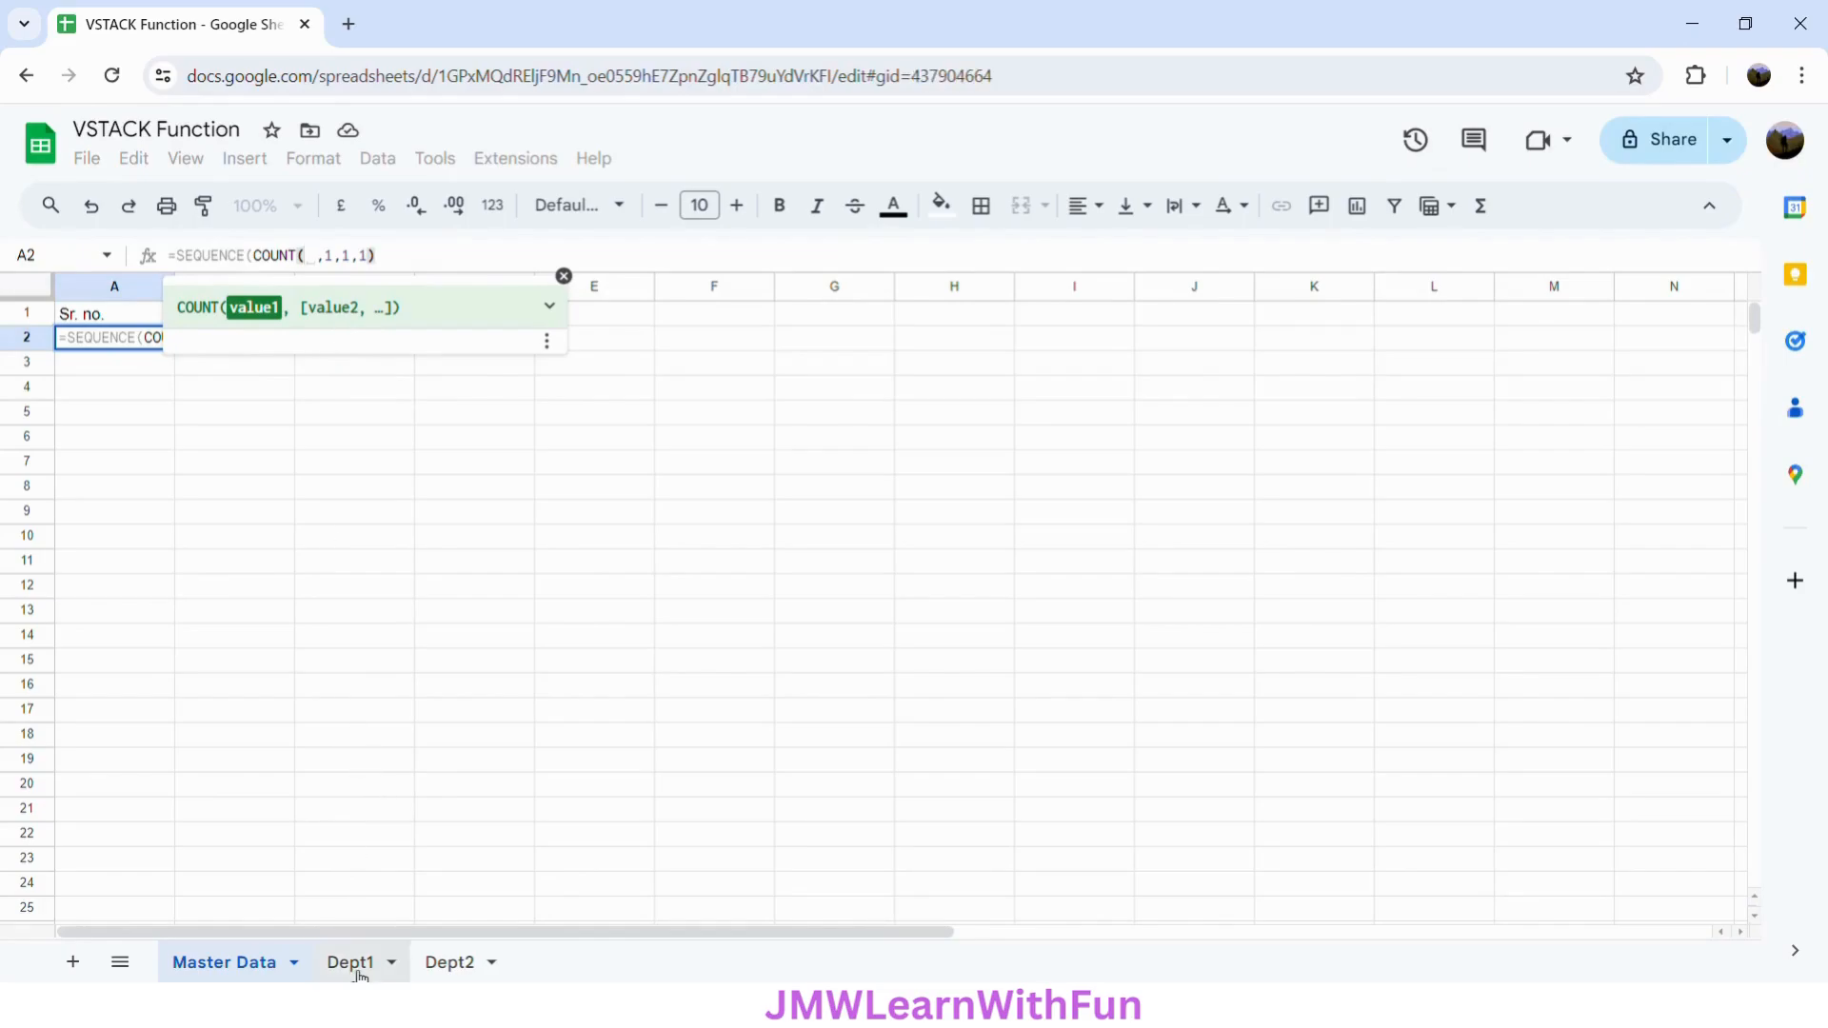
left_click(288, 343)
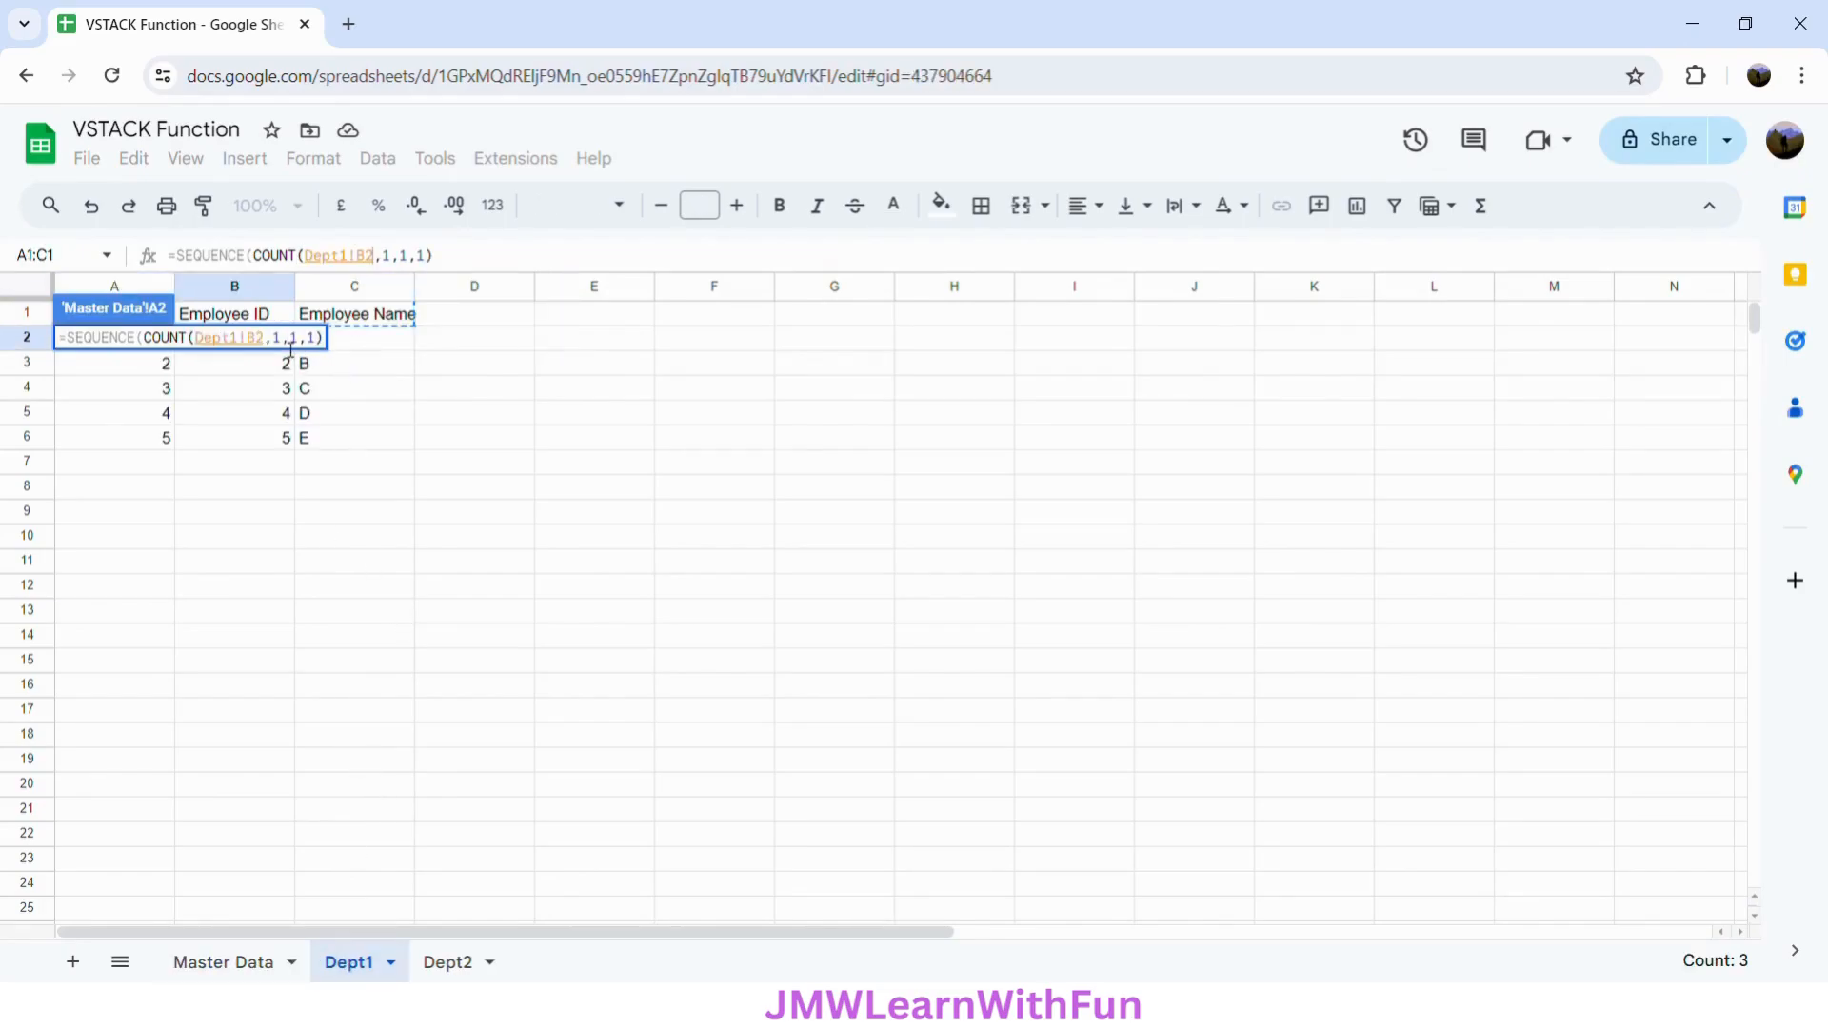
left_click(383, 263)
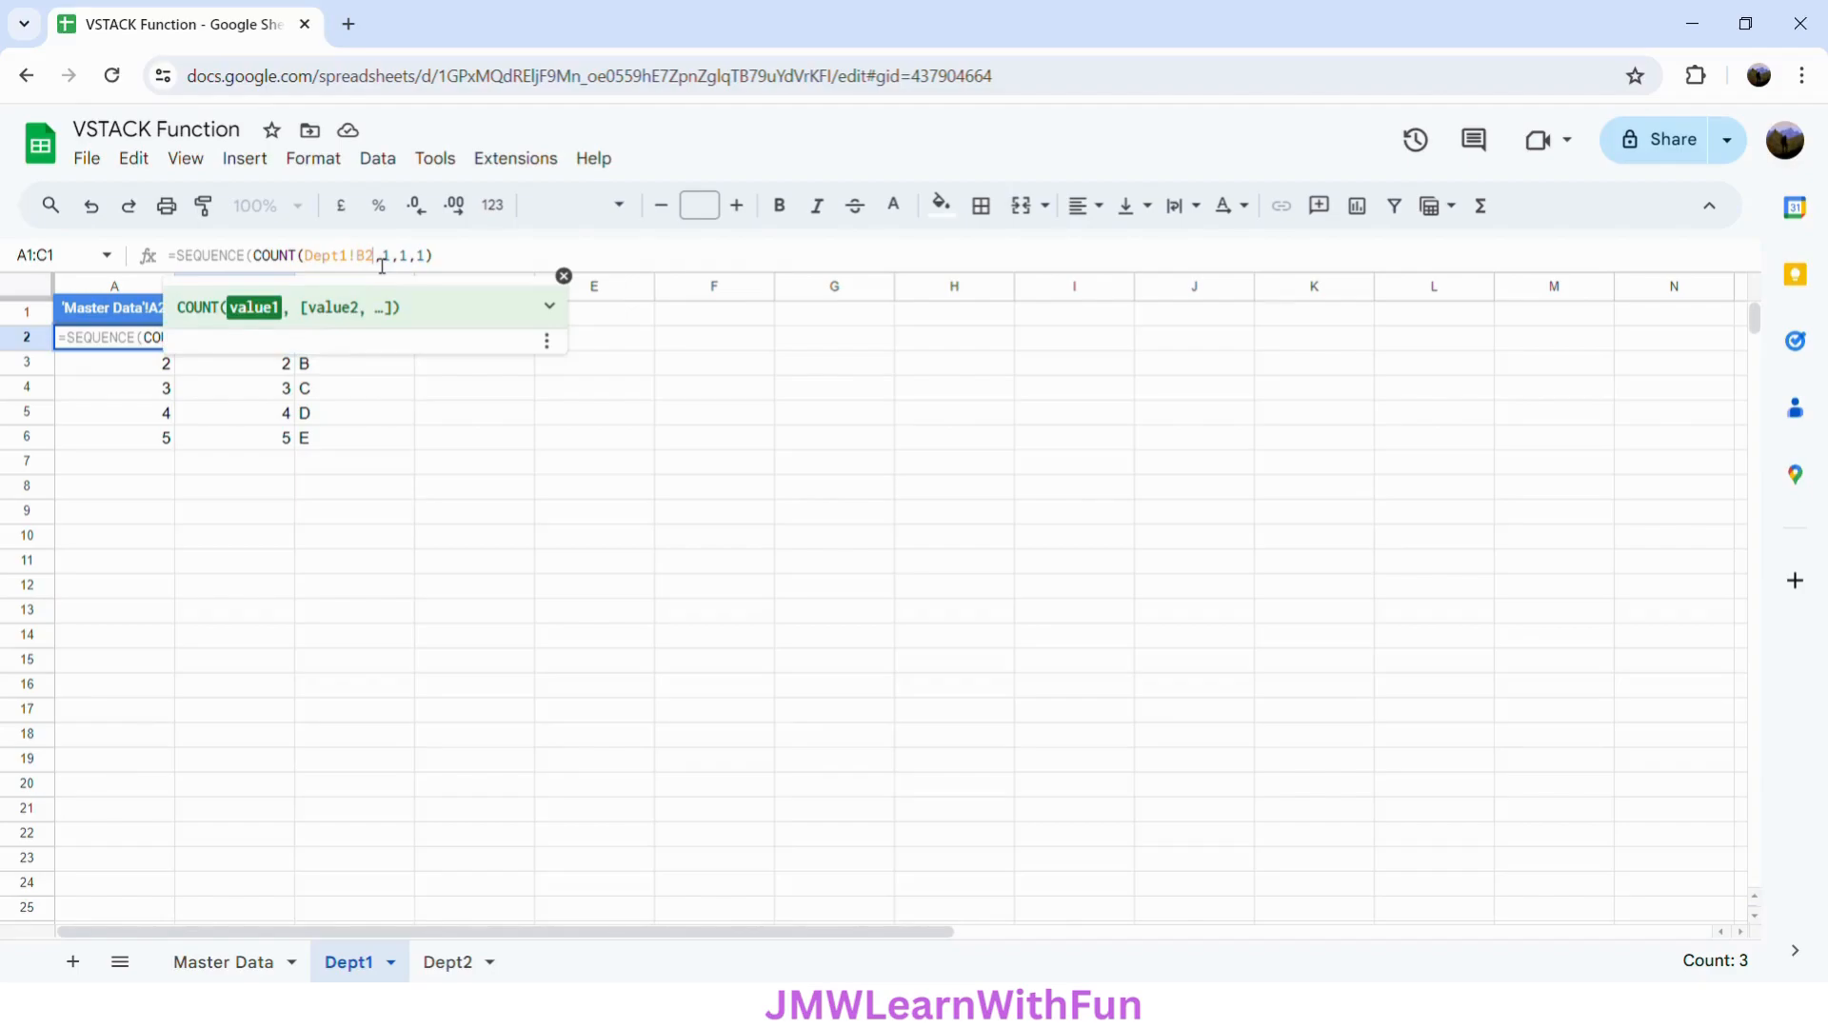
type(":B")
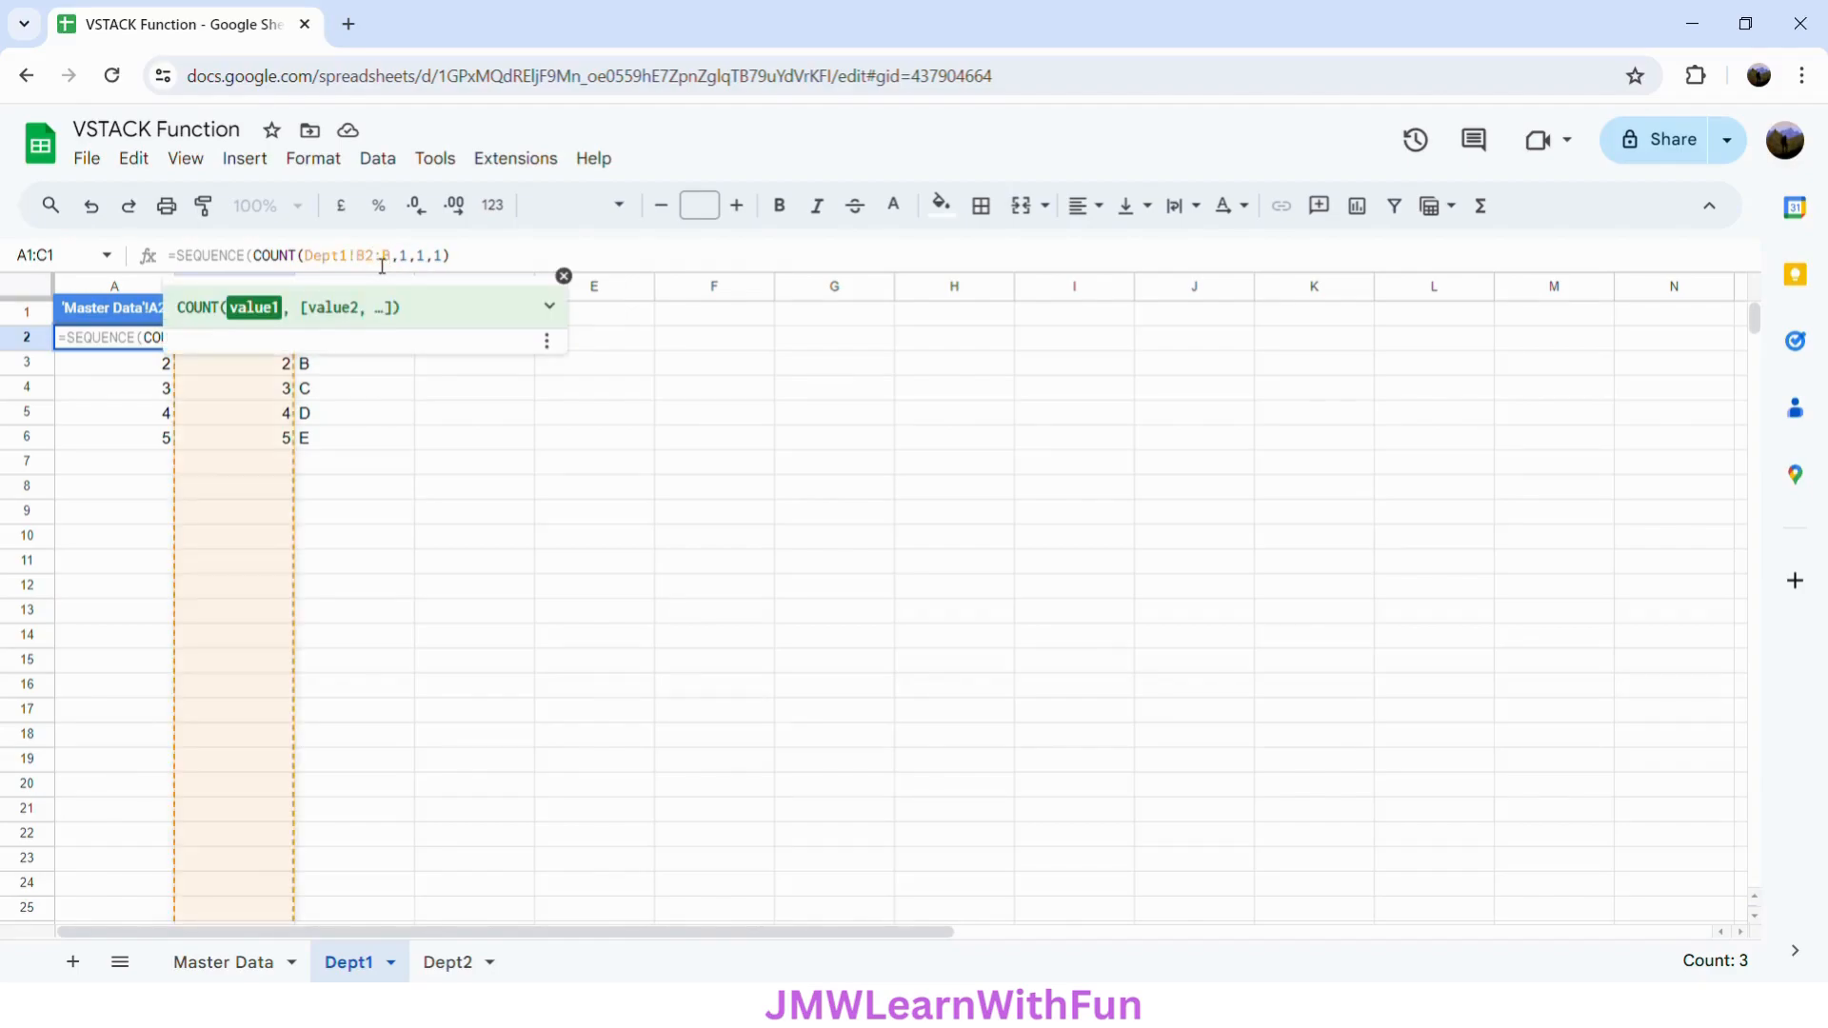
left_click(474, 264)
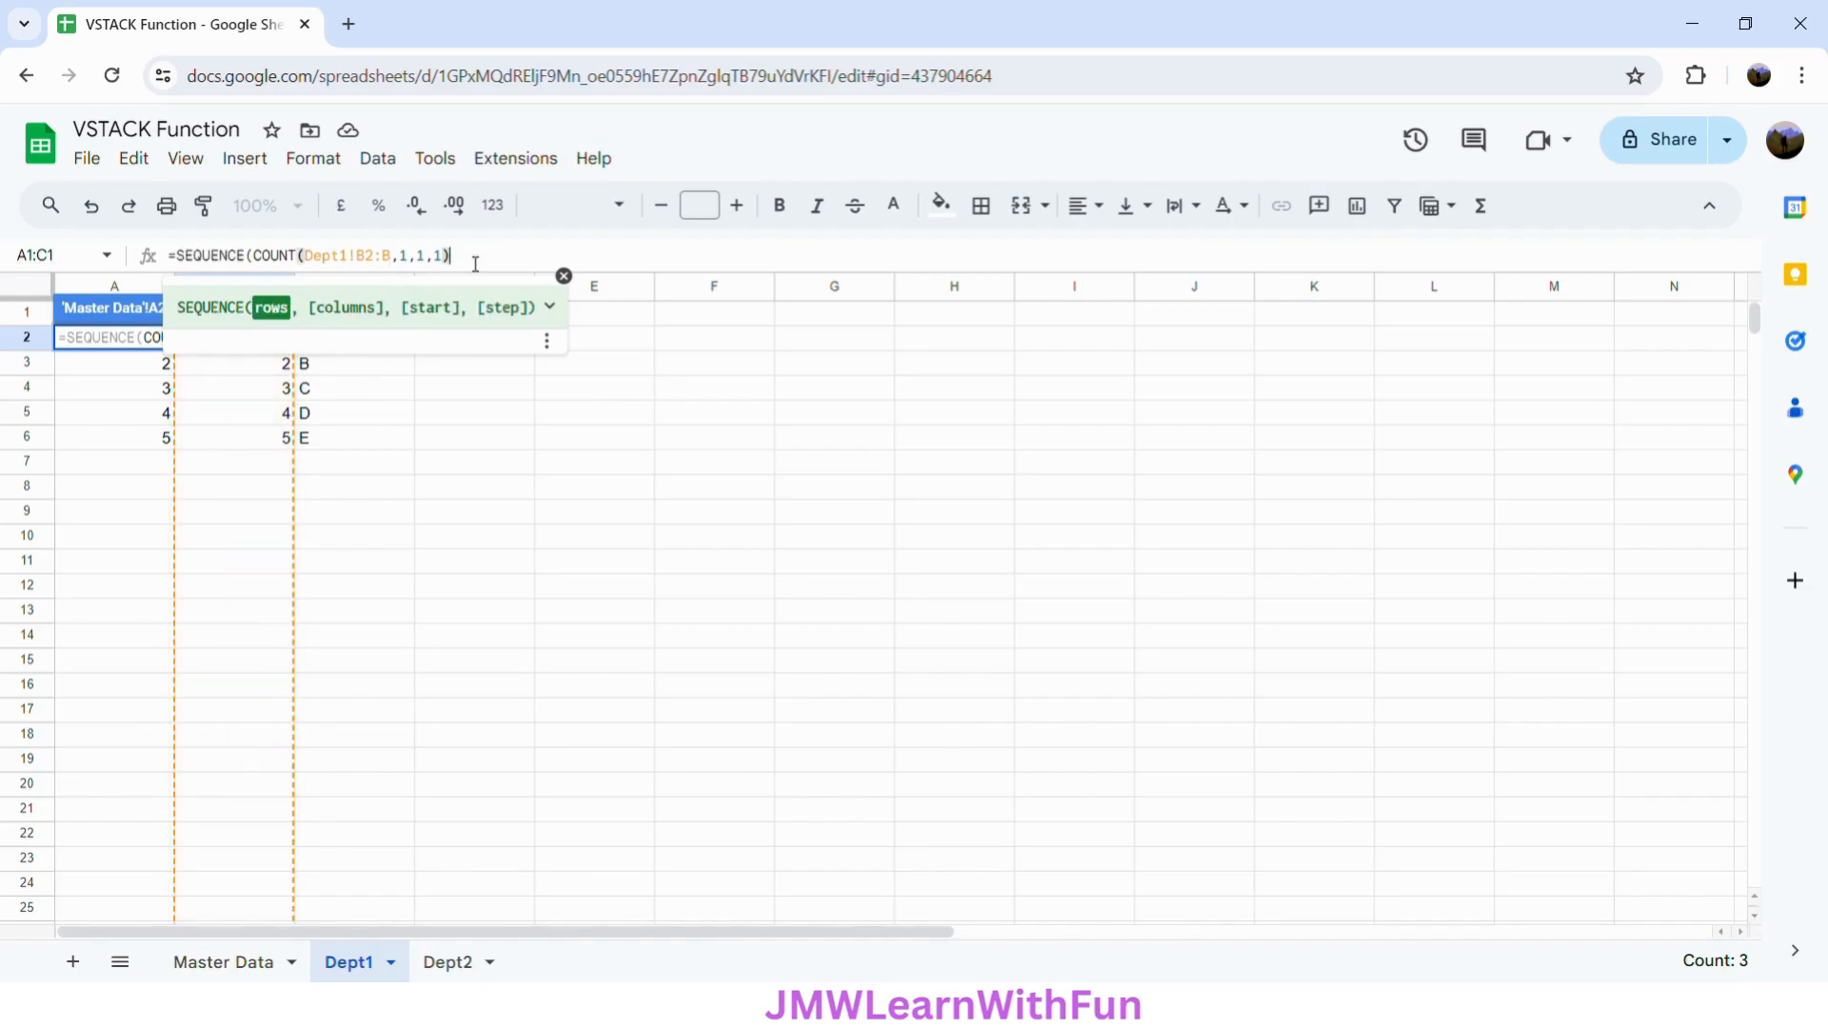
left_click(402, 264)
type(")")
Step: Add +COUNT(Dept2!B2:B) to the rows argument and enter the SEQUENCE formula in A2 of Master Data
left_click_drag(253, 261, 408, 264)
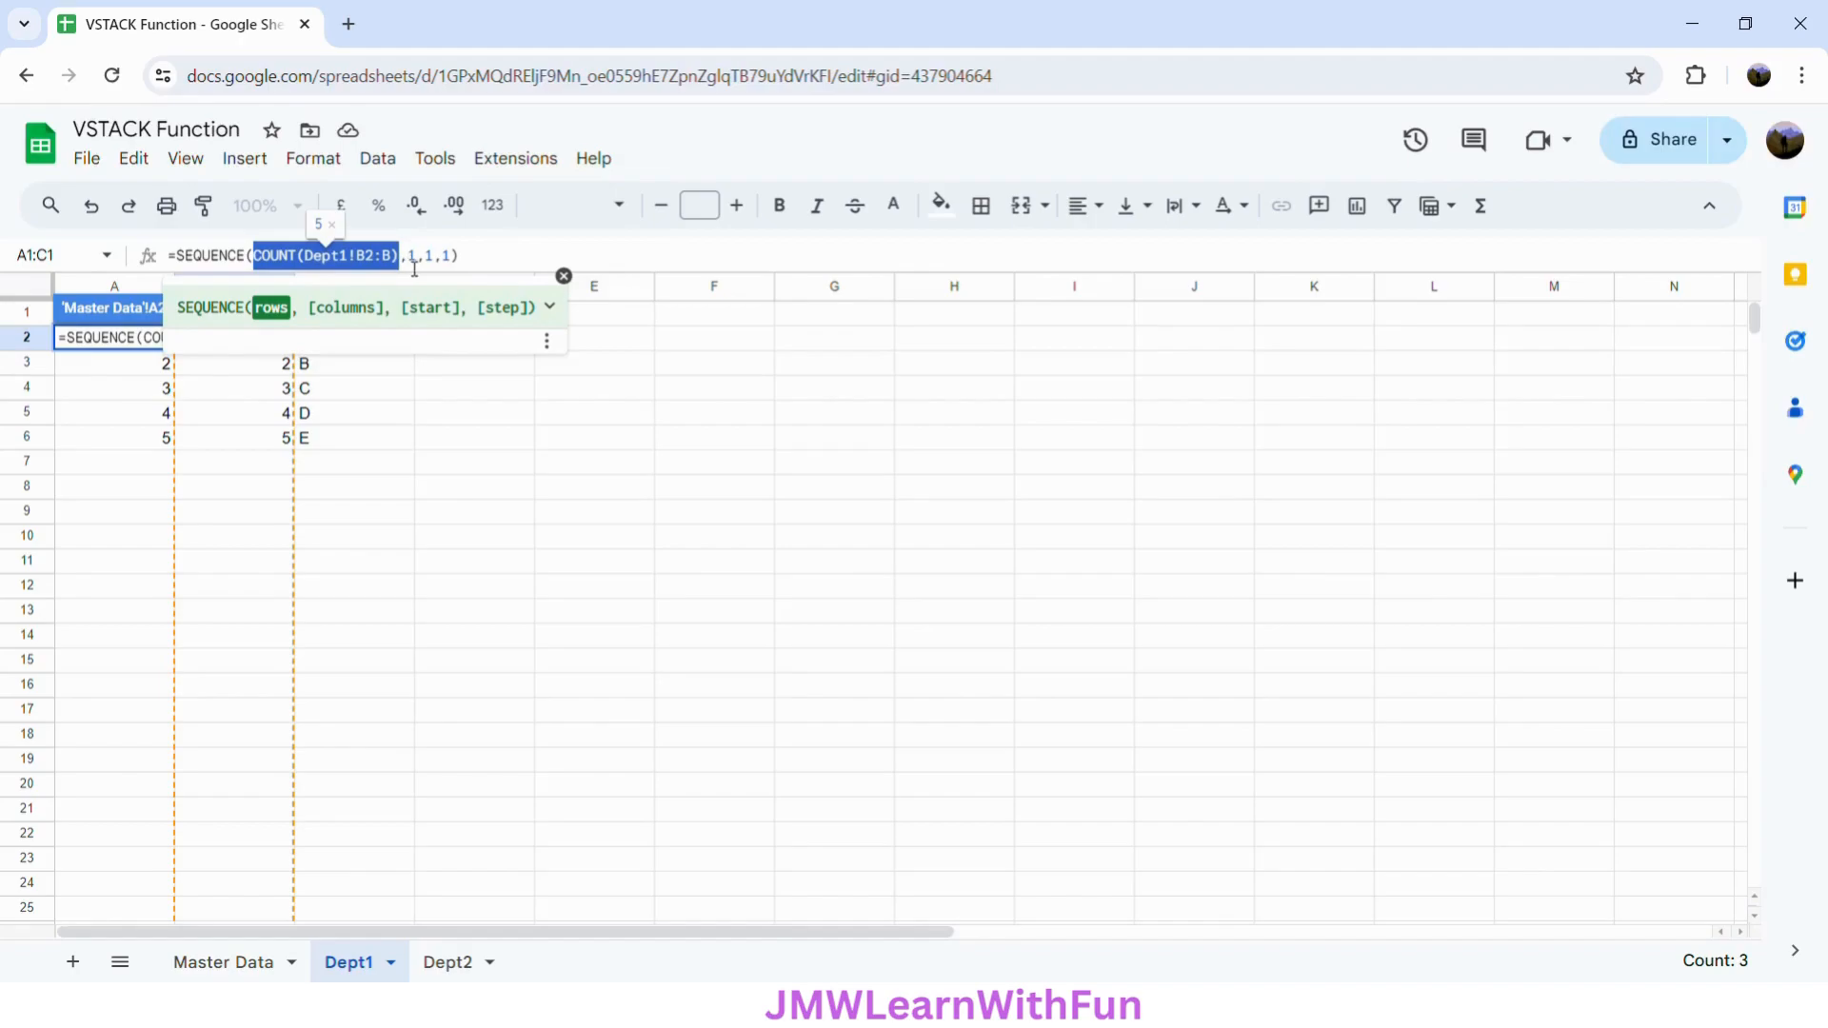
left_click(407, 267)
type("+")
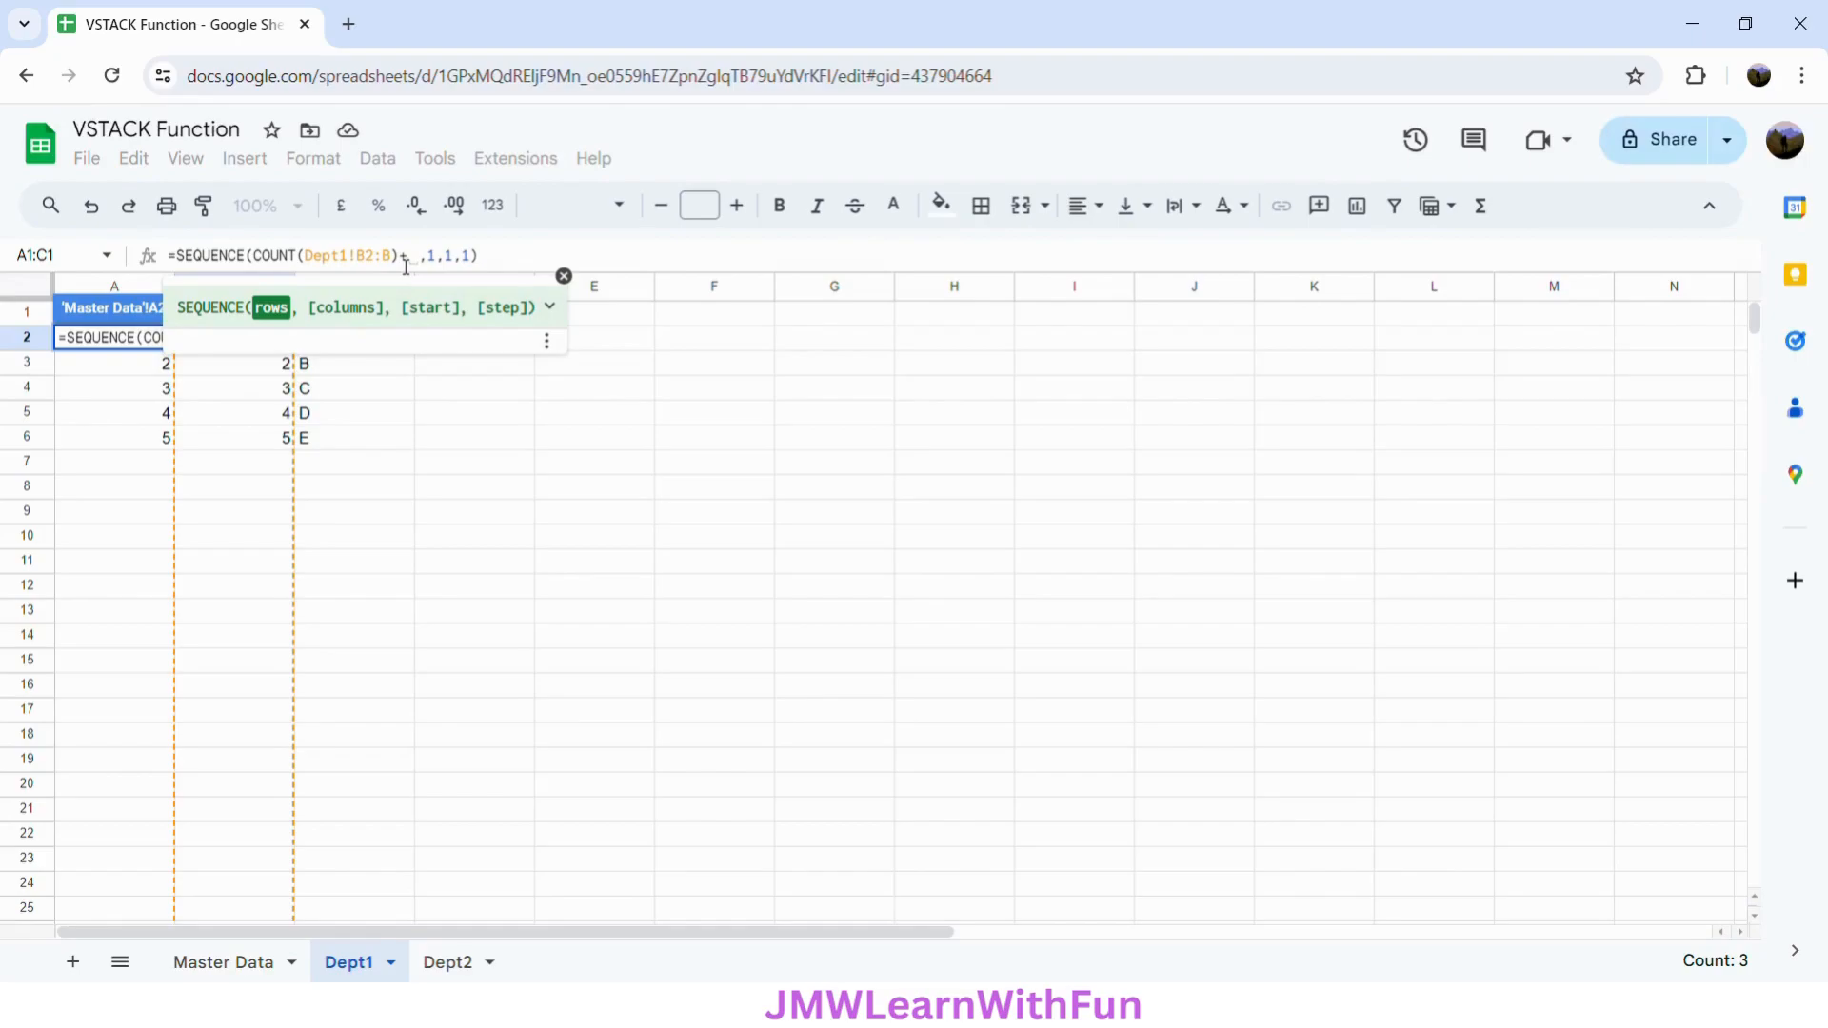
key("ctrl+v")
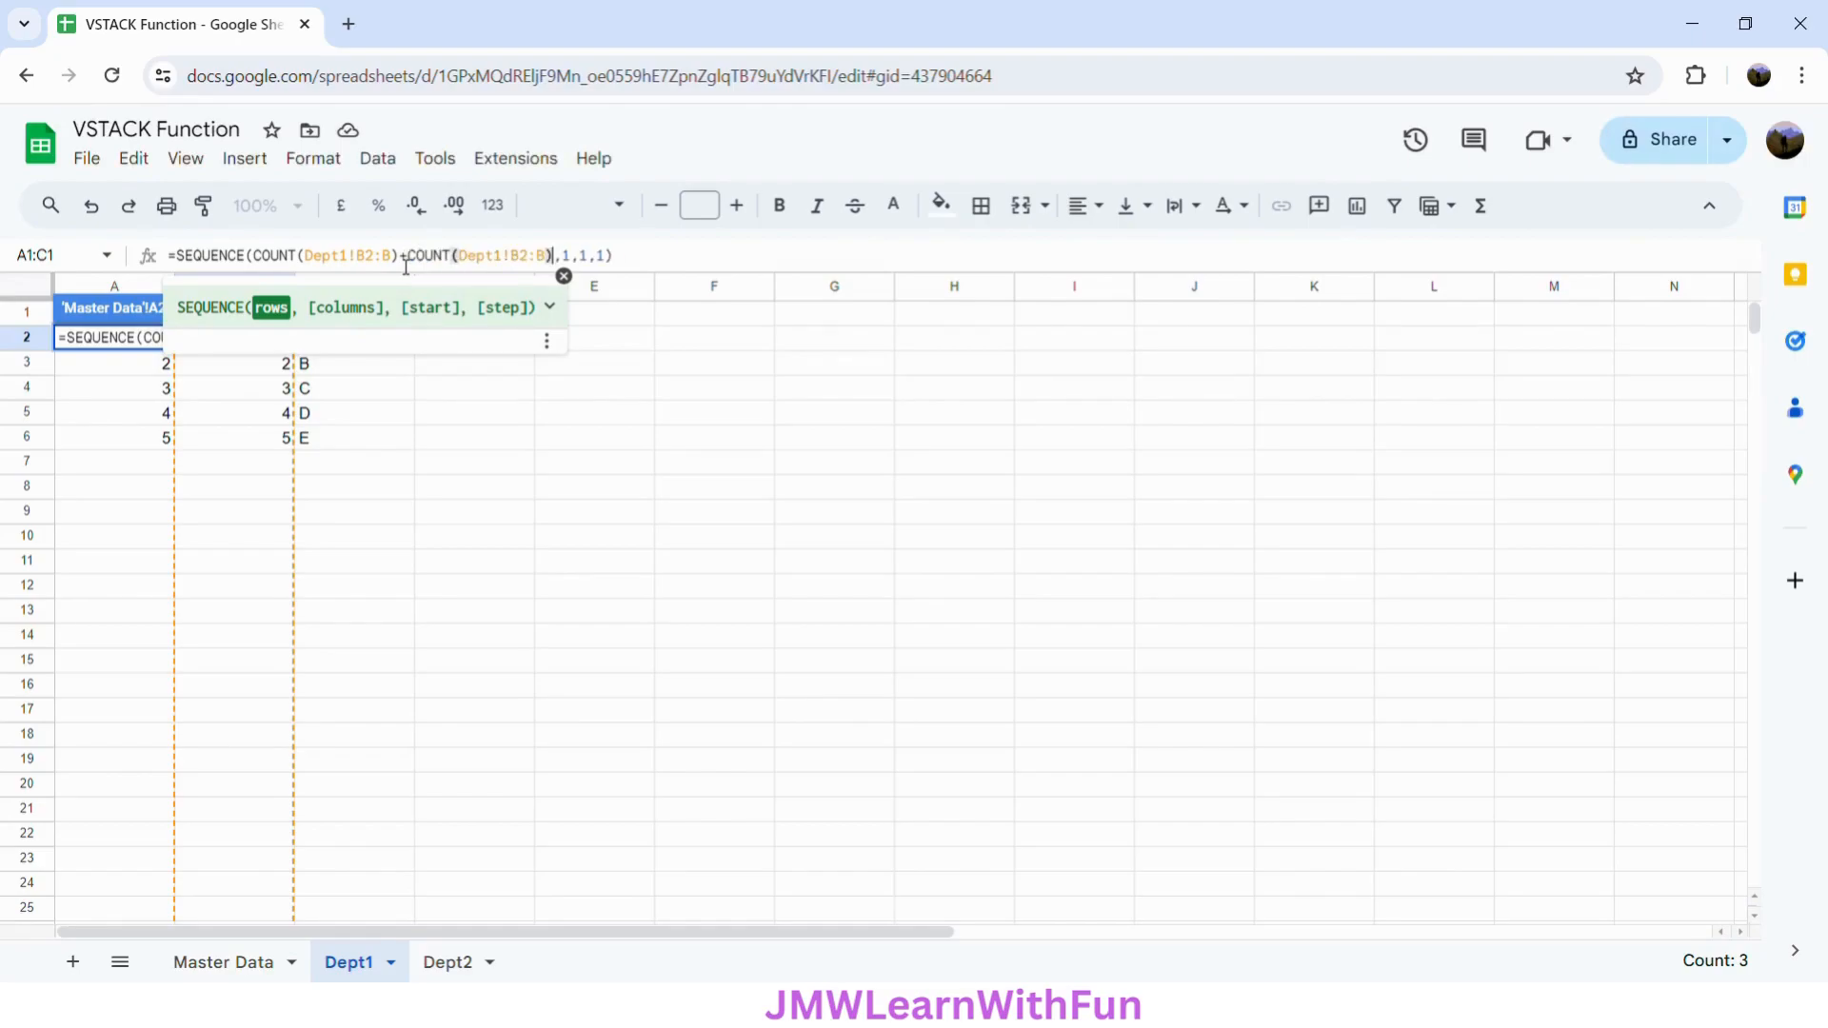
left_click(506, 258)
key("BackSpace")
type("2")
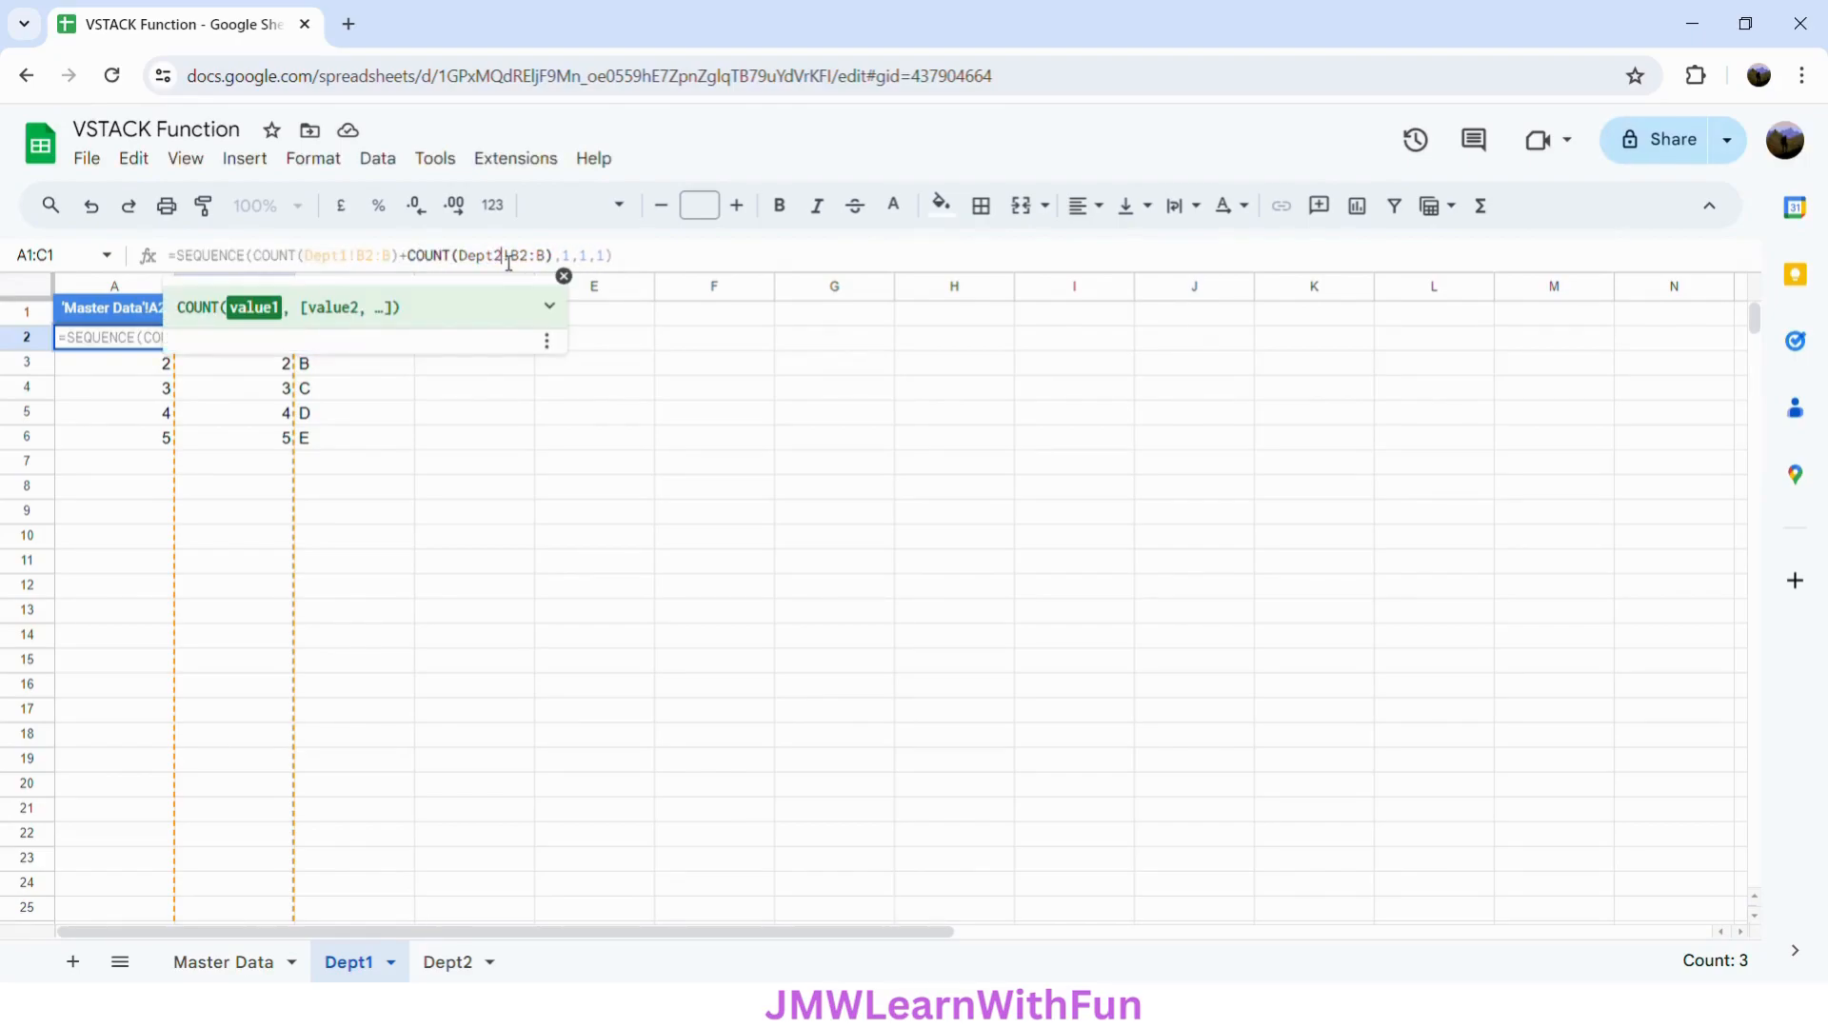
key("Return")
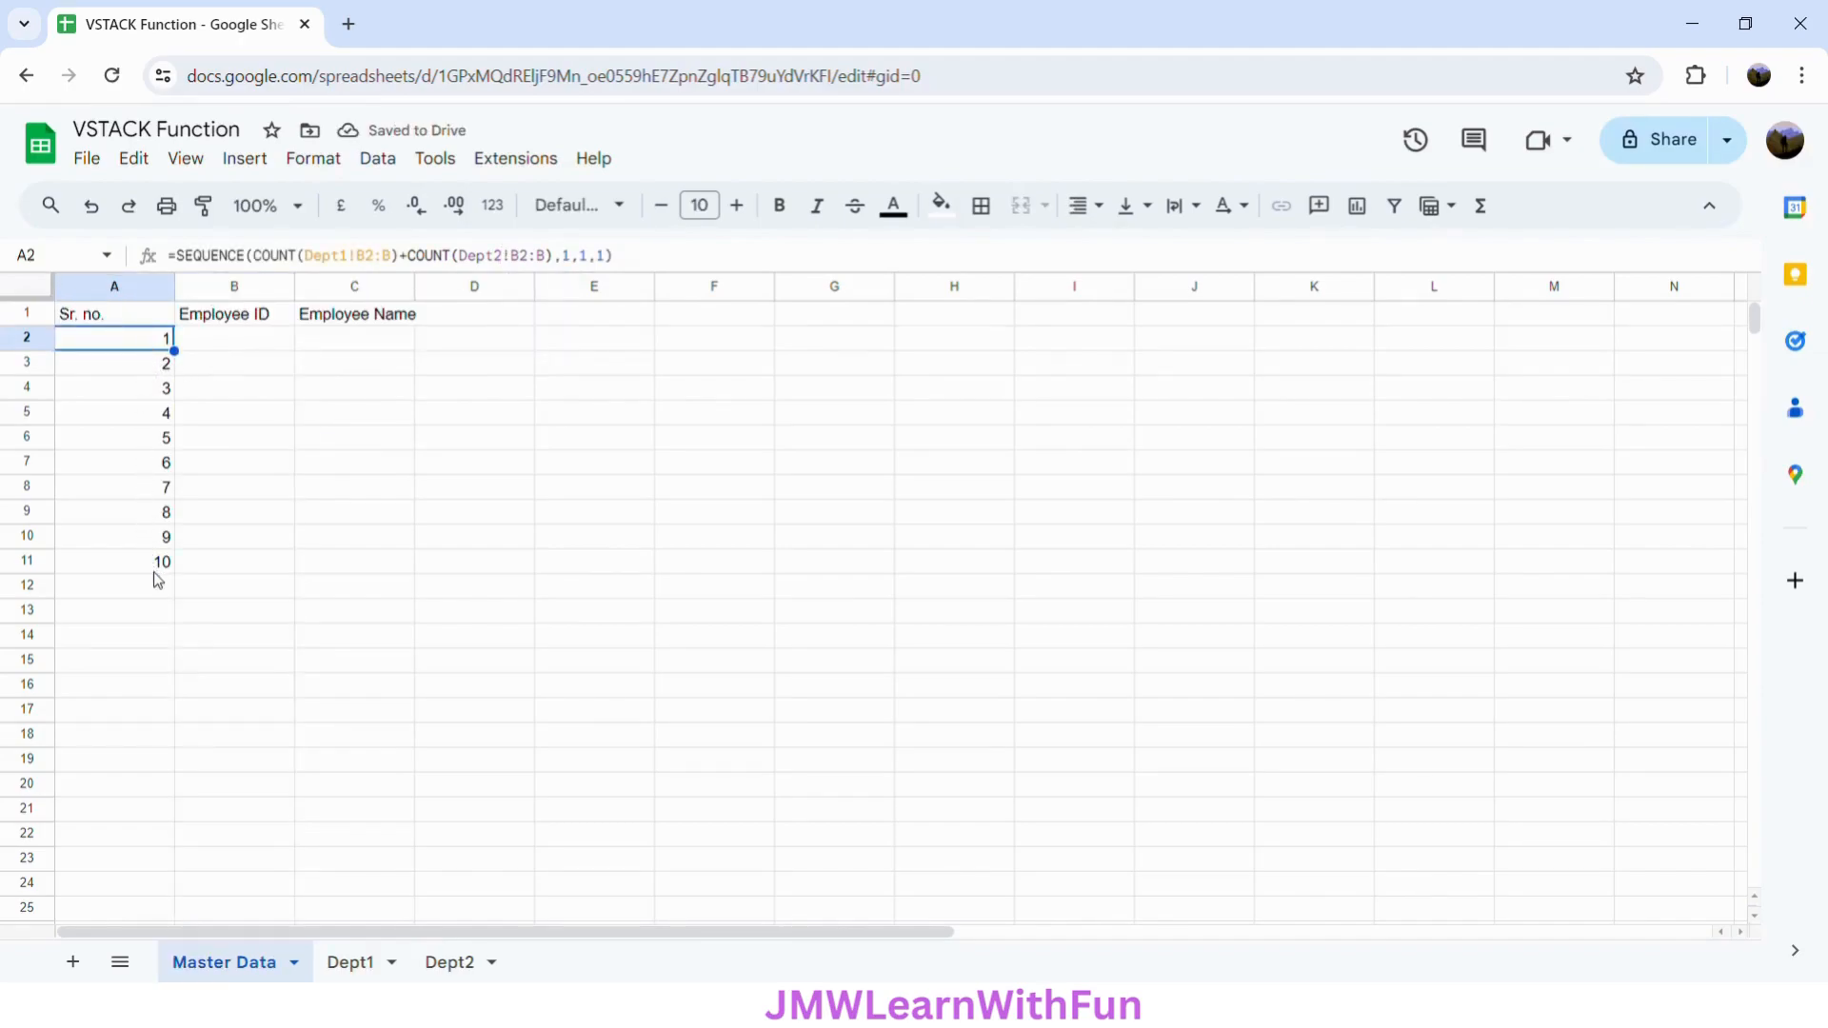
Step: Check the Dept1 and Dept2 tables, and begin a VSTACK formula in B2 of Master Data with its function help expanded
left_click(348, 959)
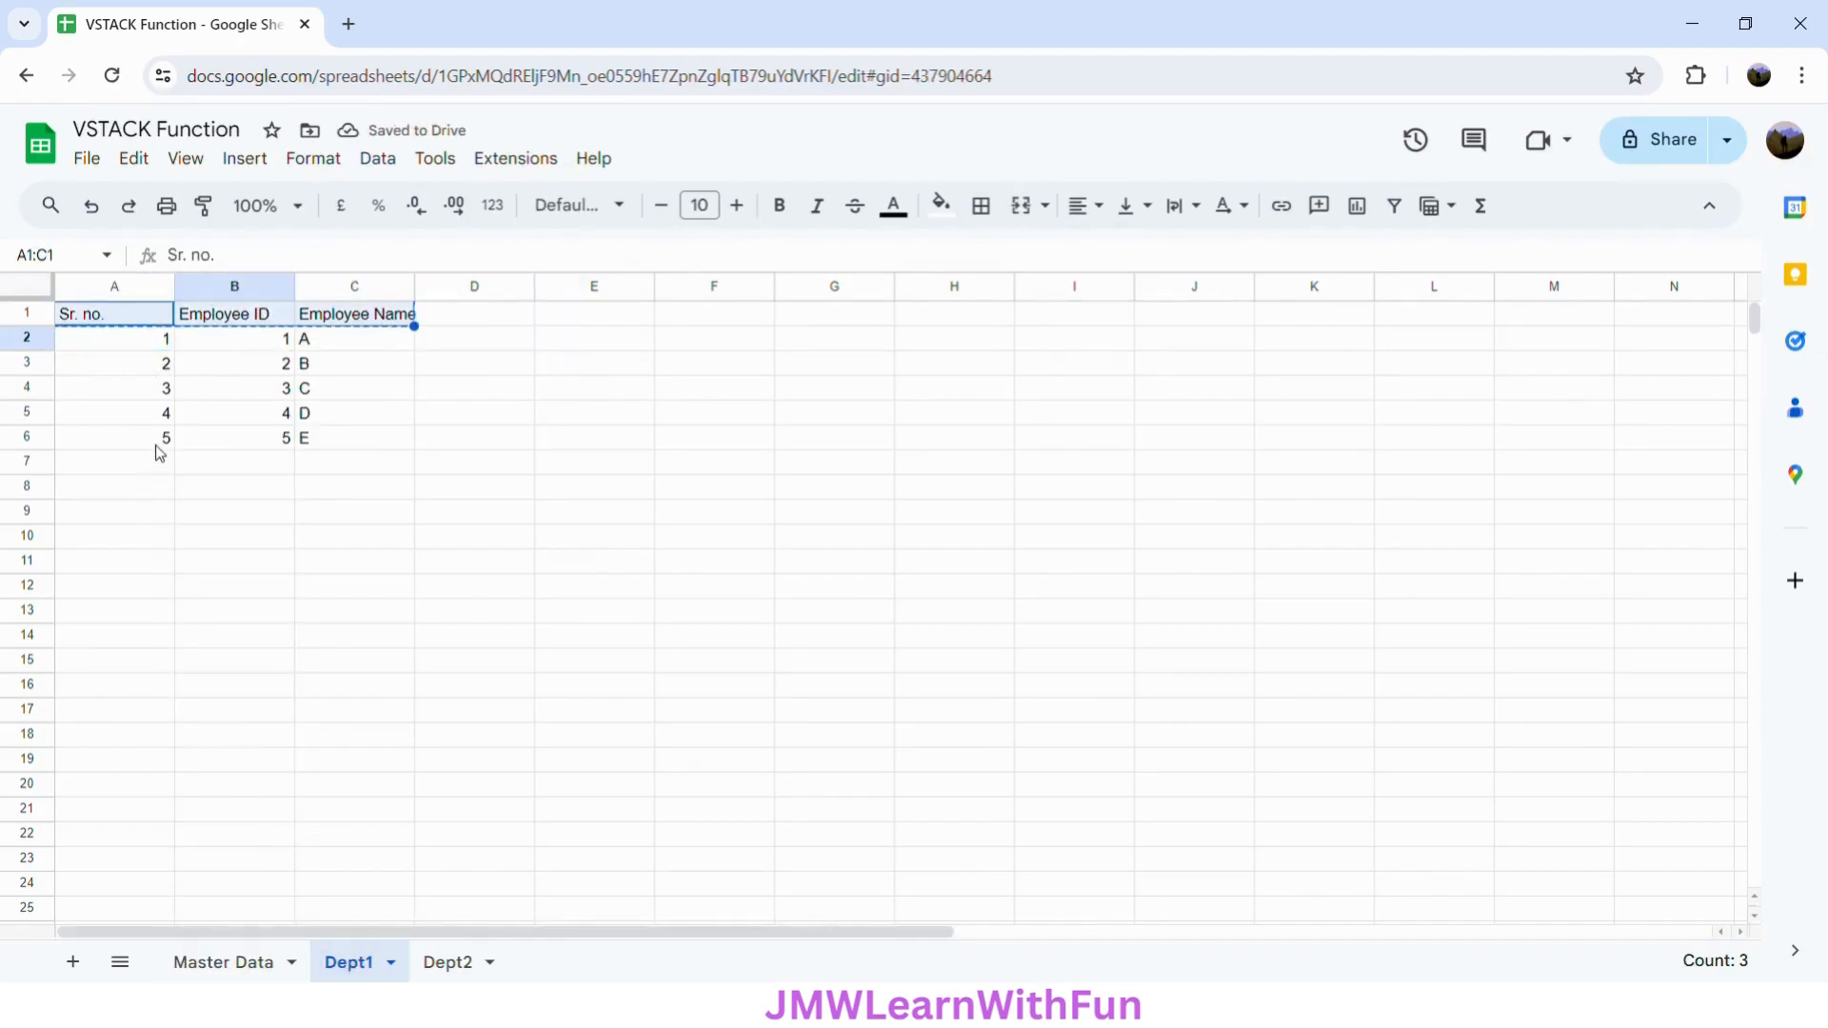
left_click(448, 962)
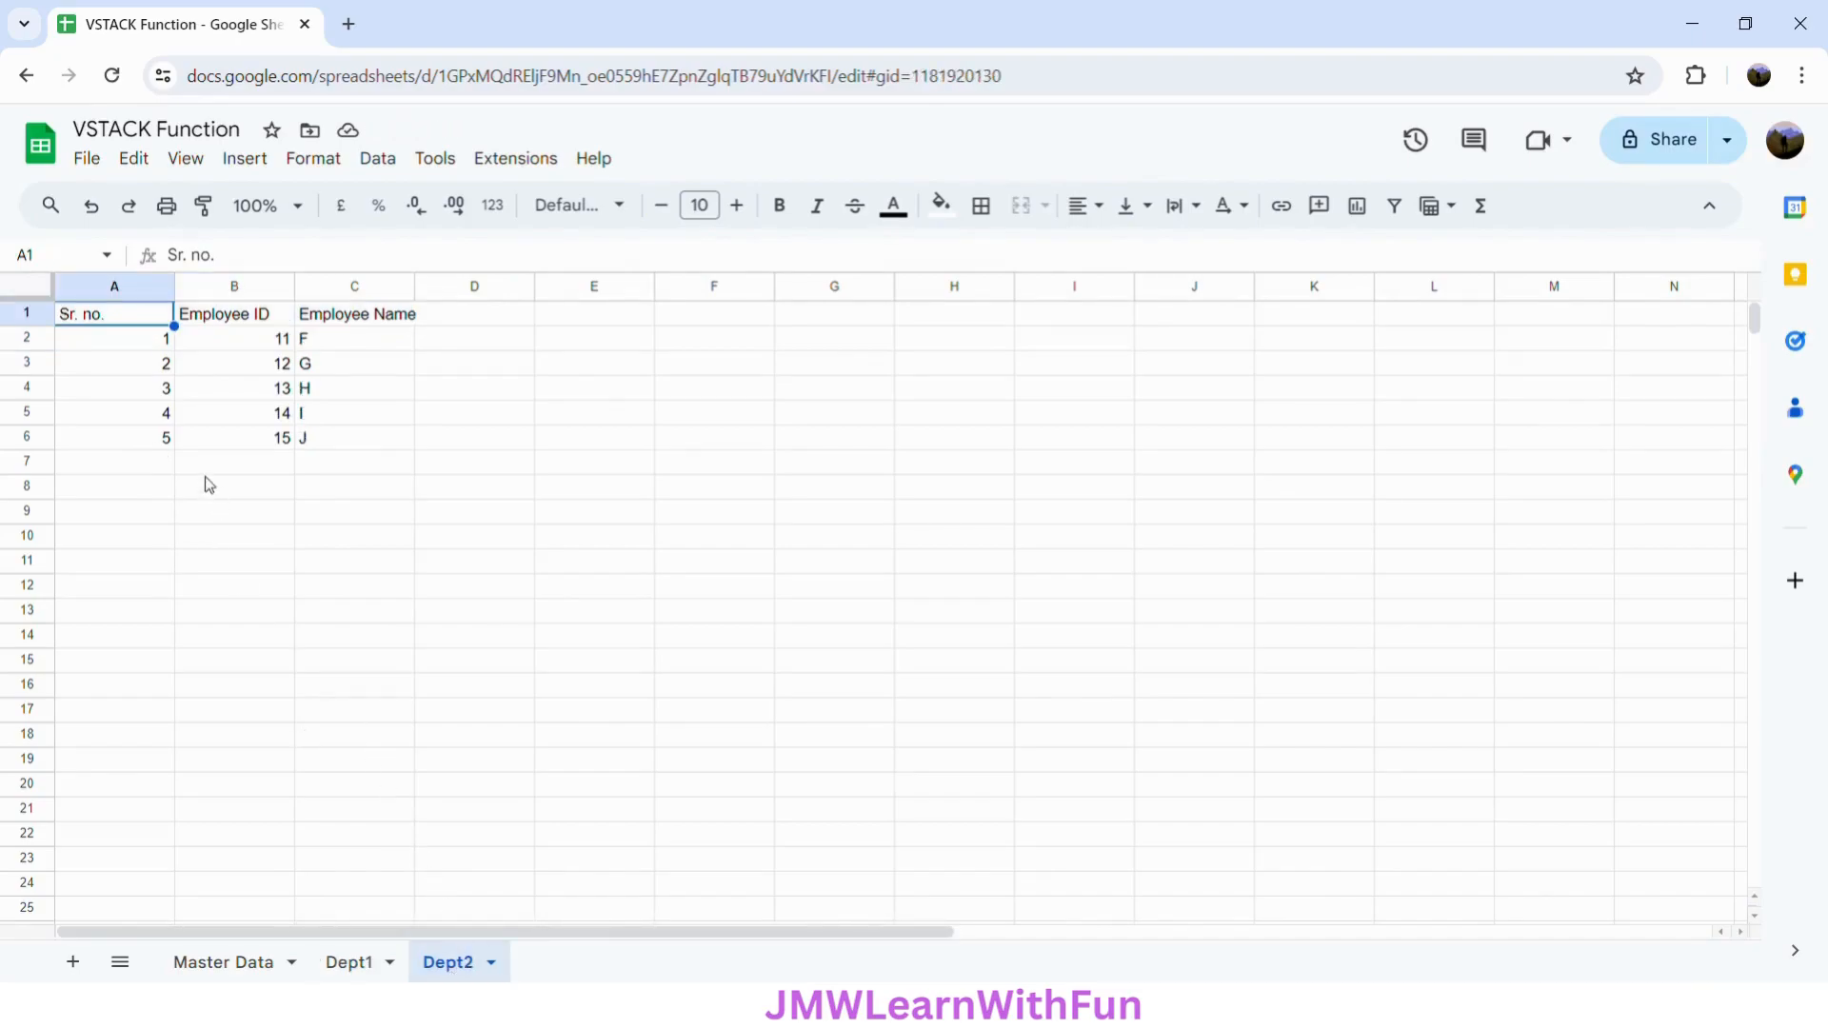
left_click(235, 961)
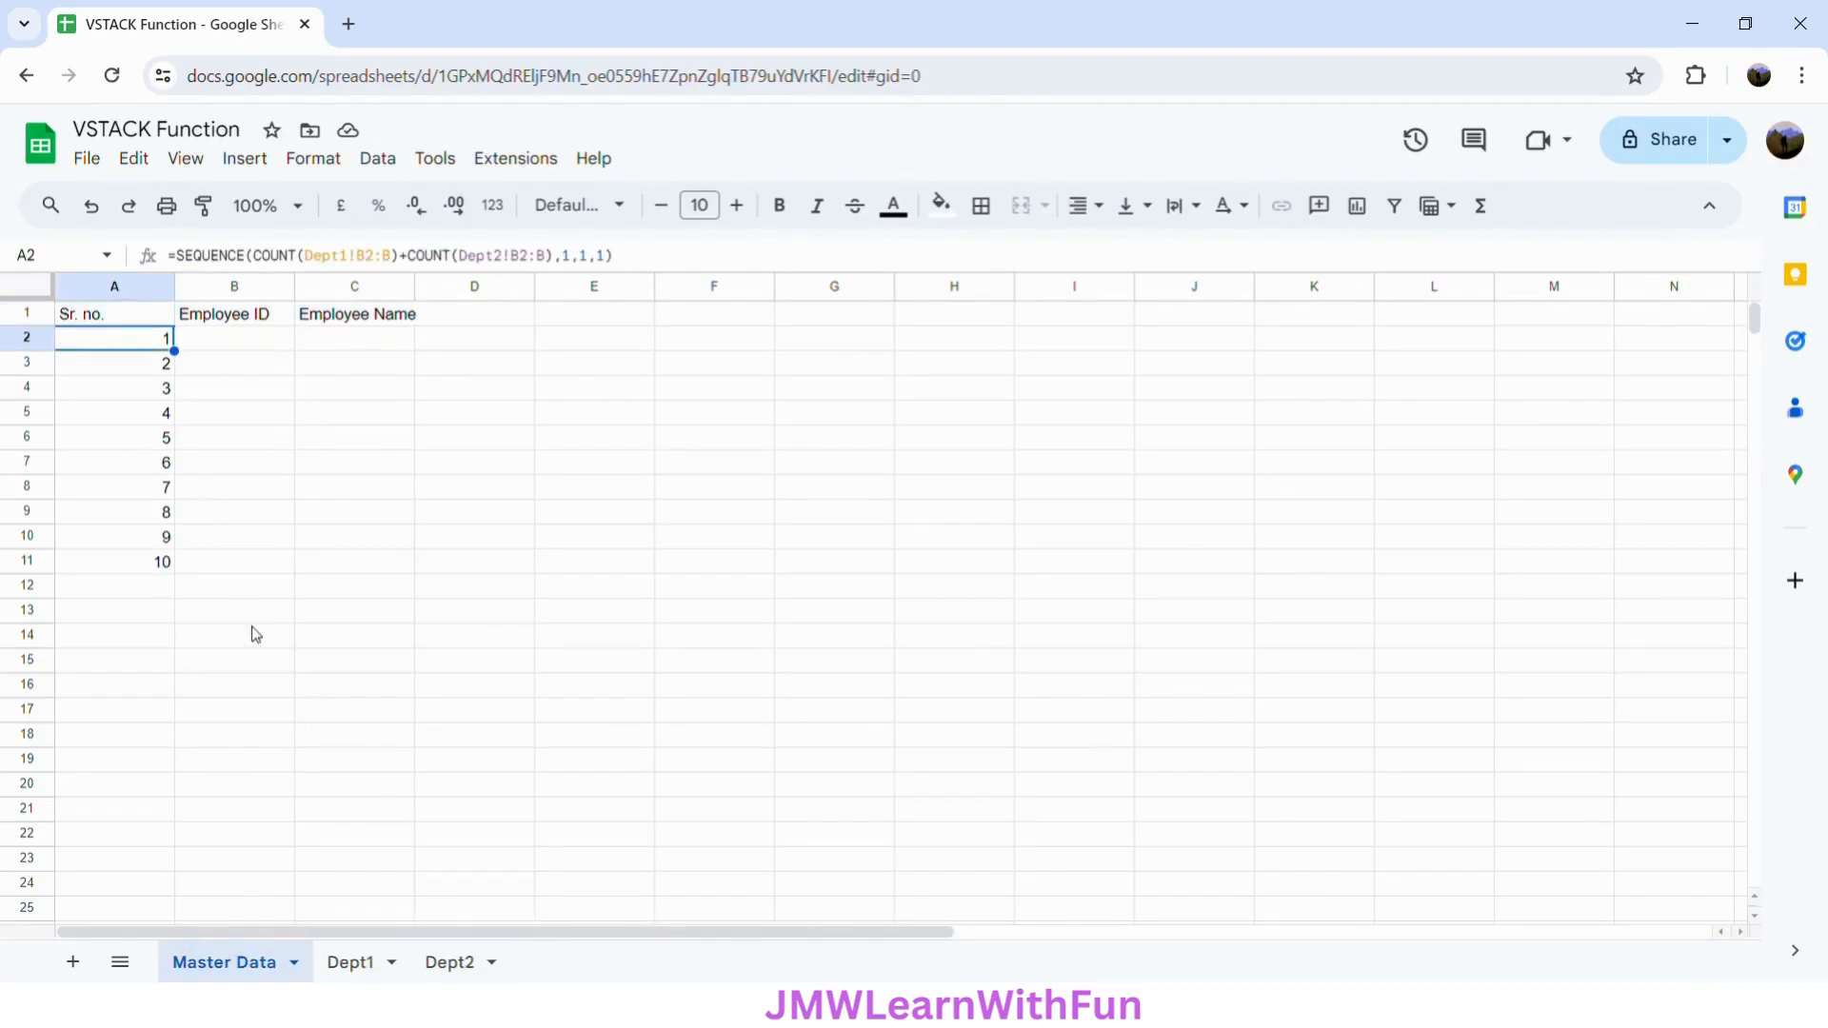
left_click(231, 340)
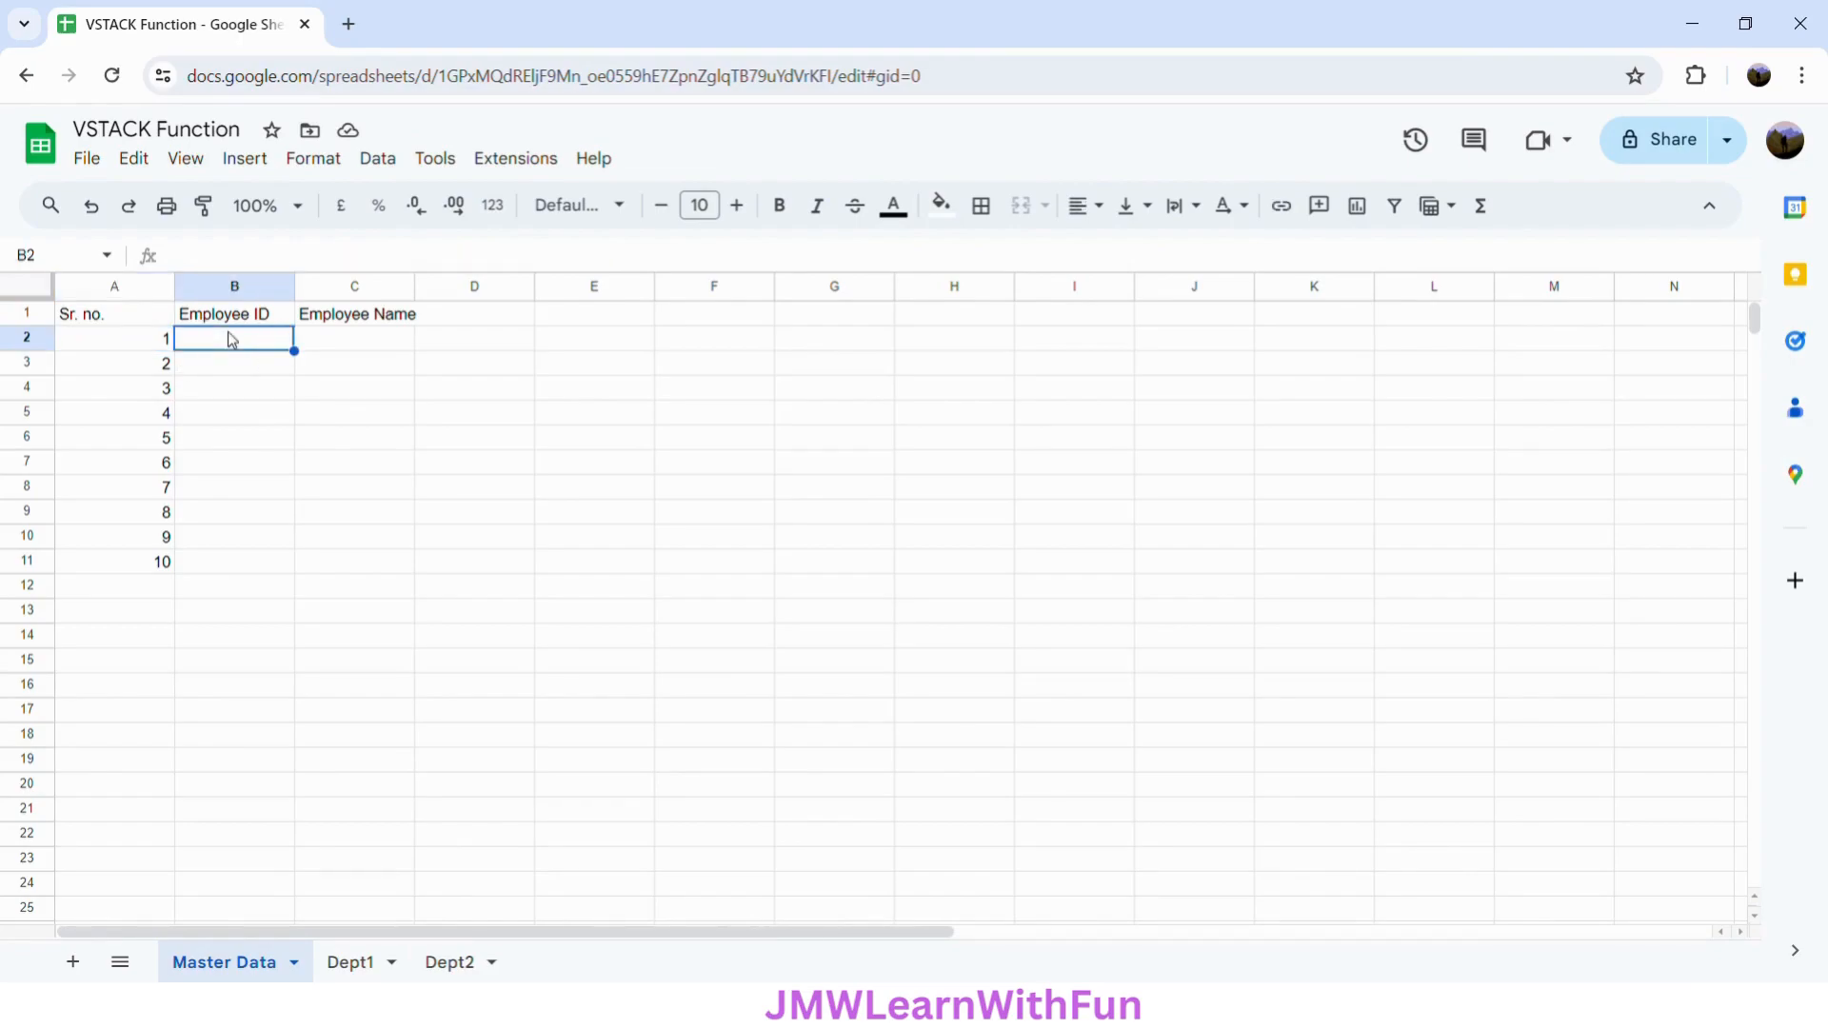
type("=VSTACK(")
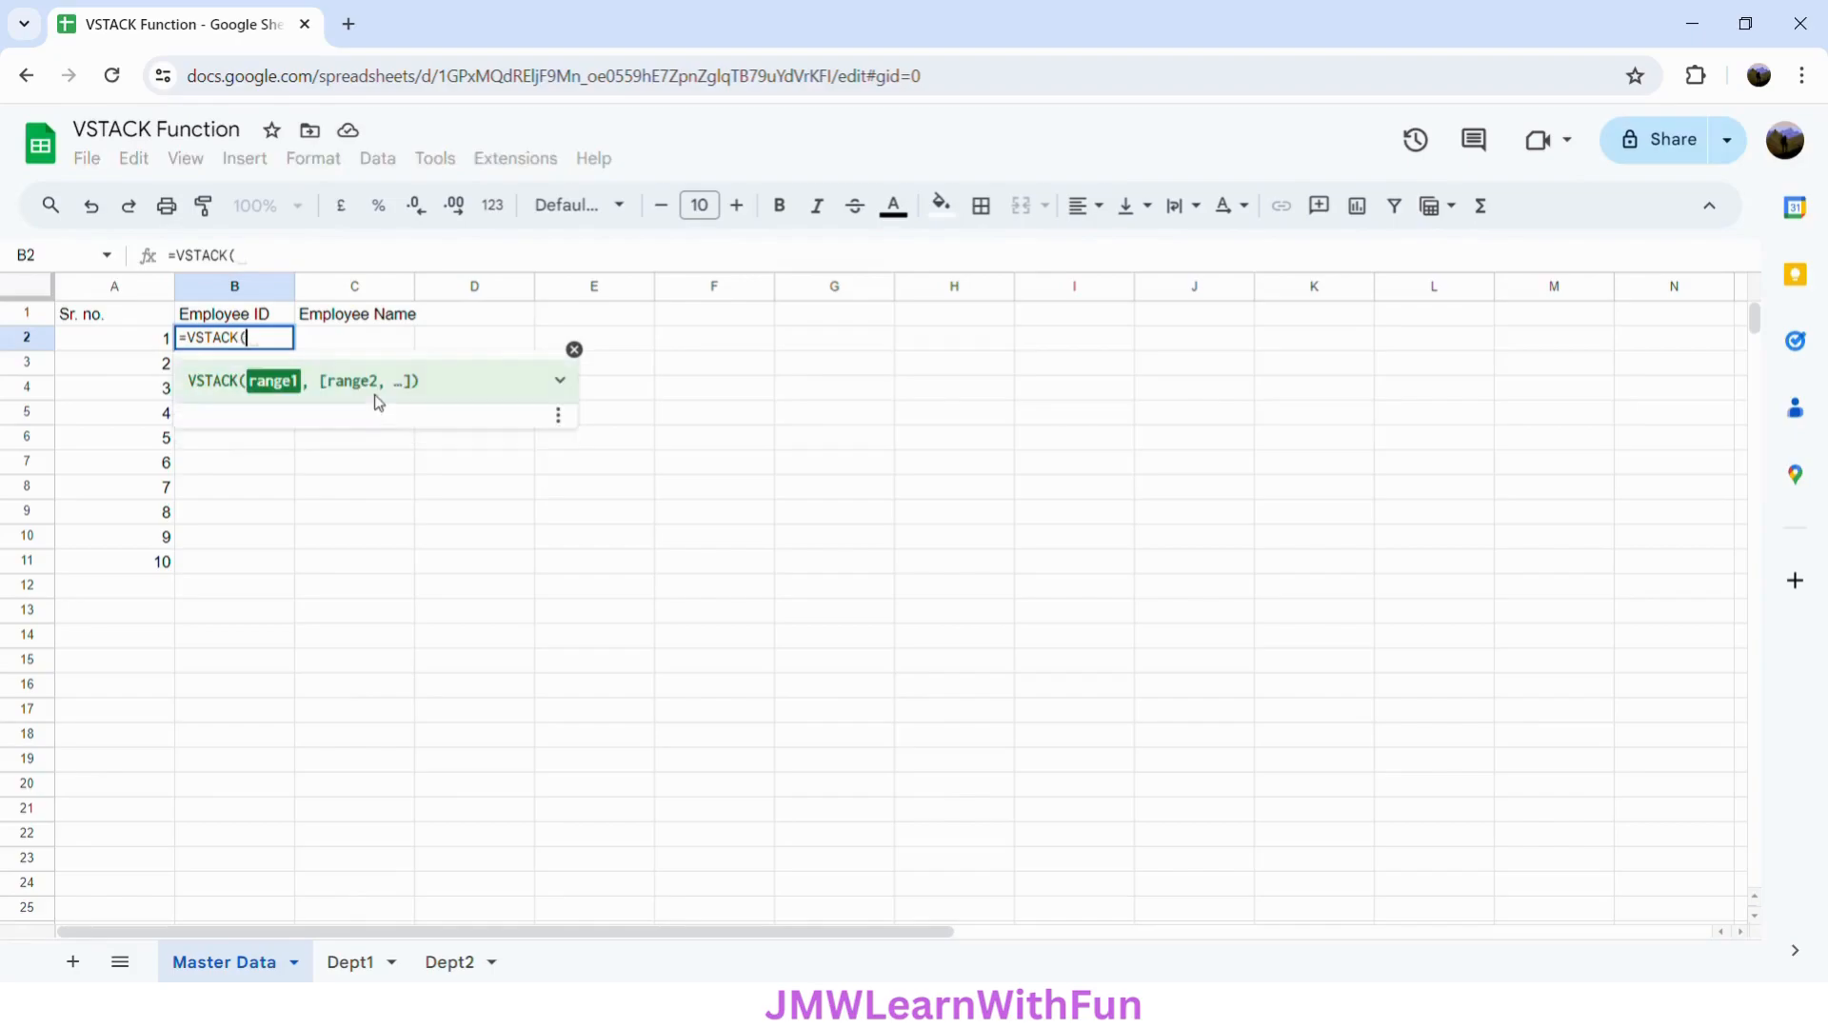
left_click(374, 398)
left_click(560, 382)
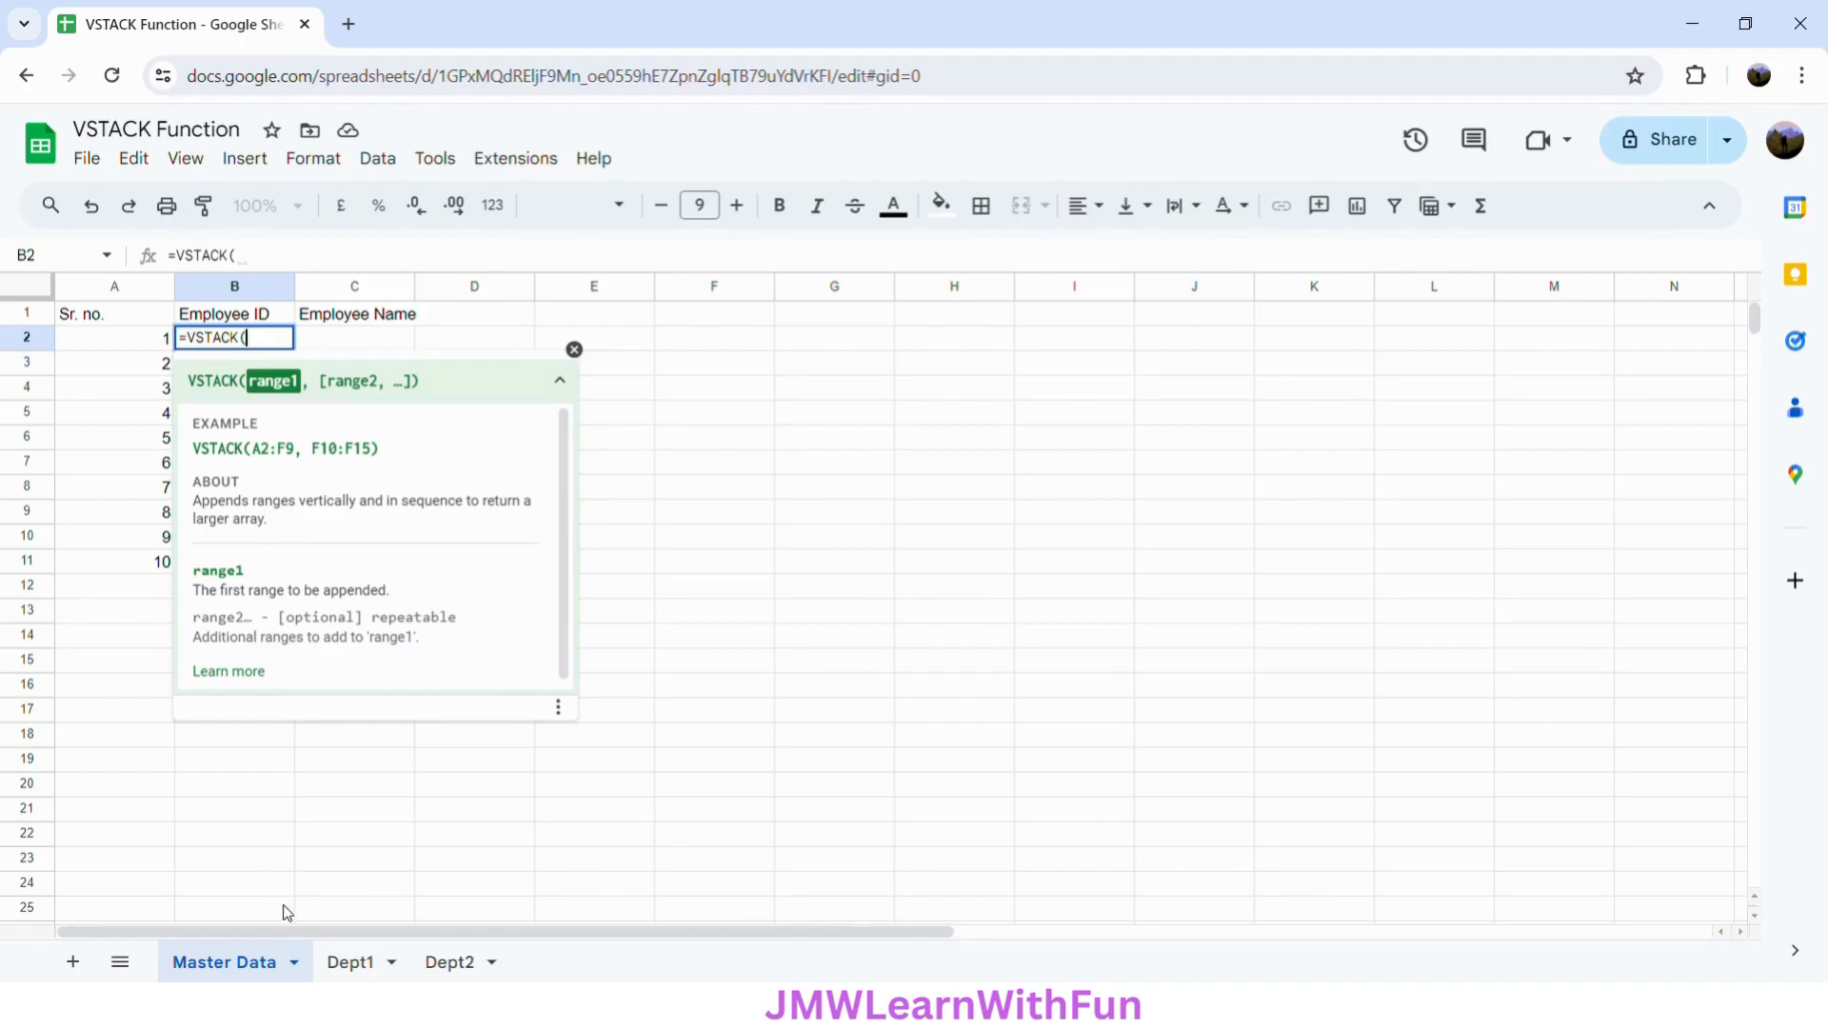
left_click(360, 966)
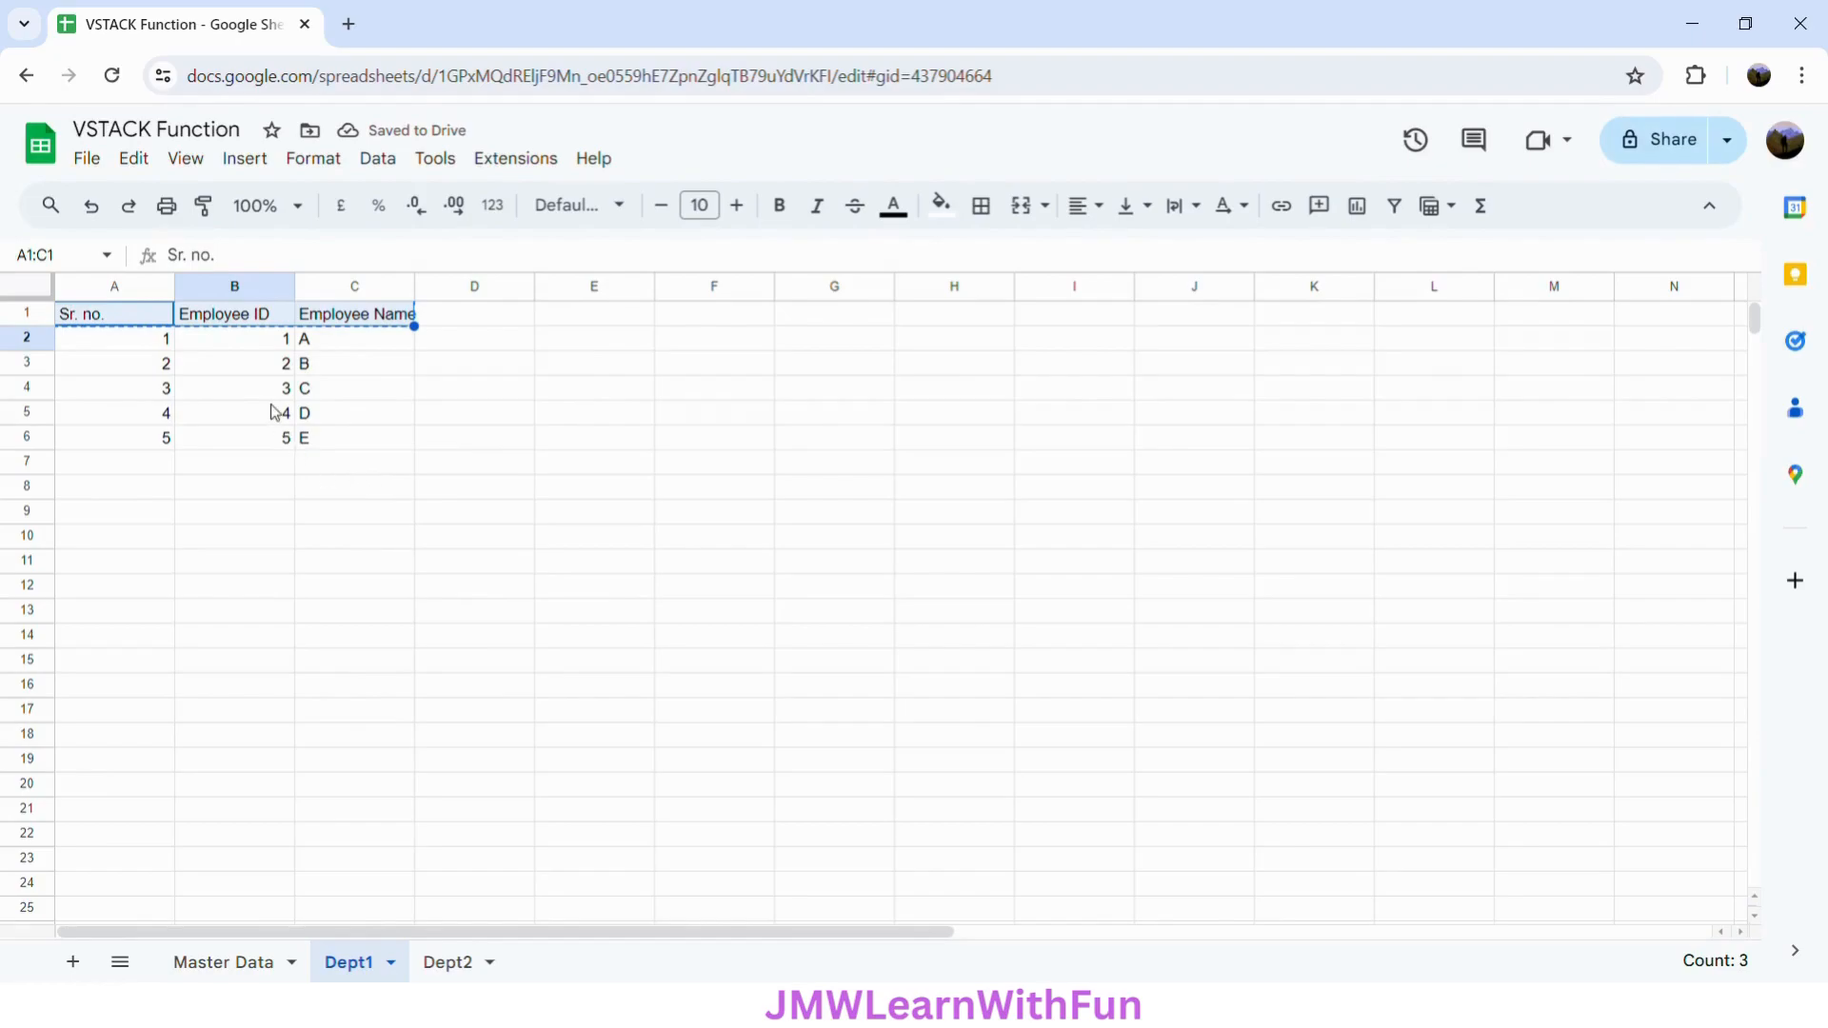
left_click(217, 963)
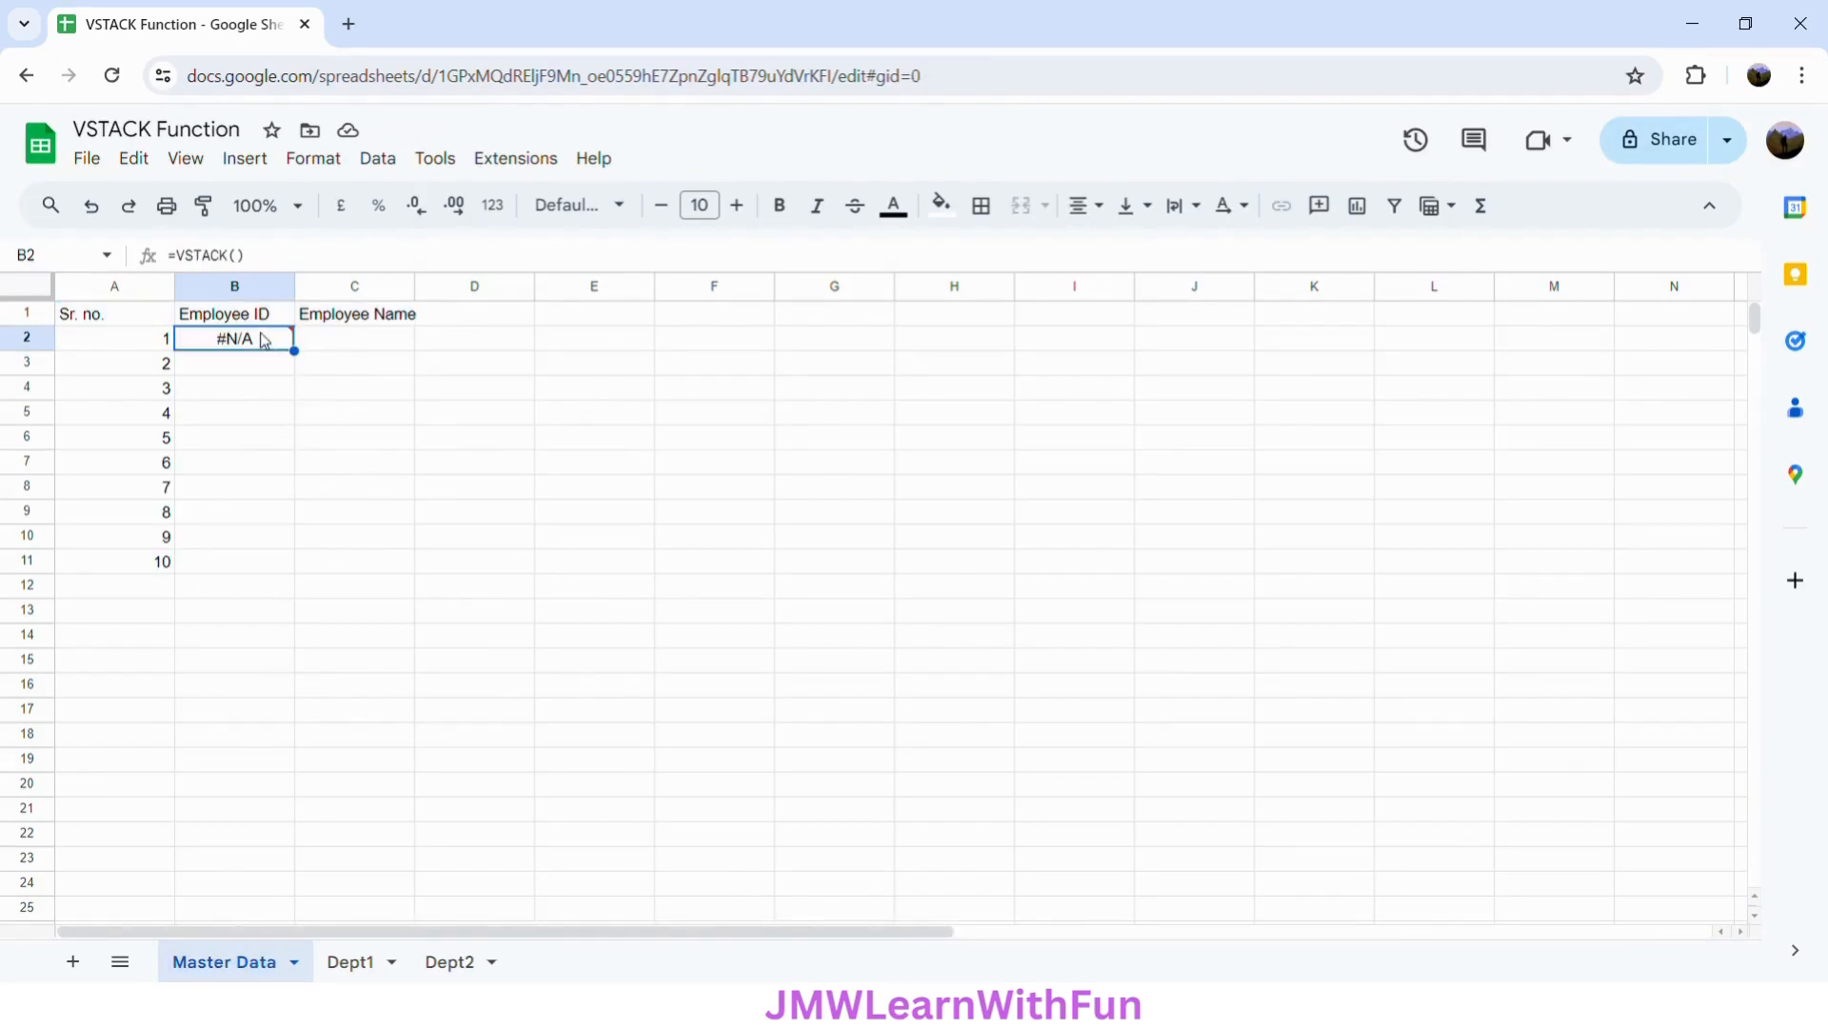
Step: Nest an INDIRECT function as the first range of the VSTACK formula in B2 of Master Data, checking the Dept1 columns to reference
left_click(250, 257)
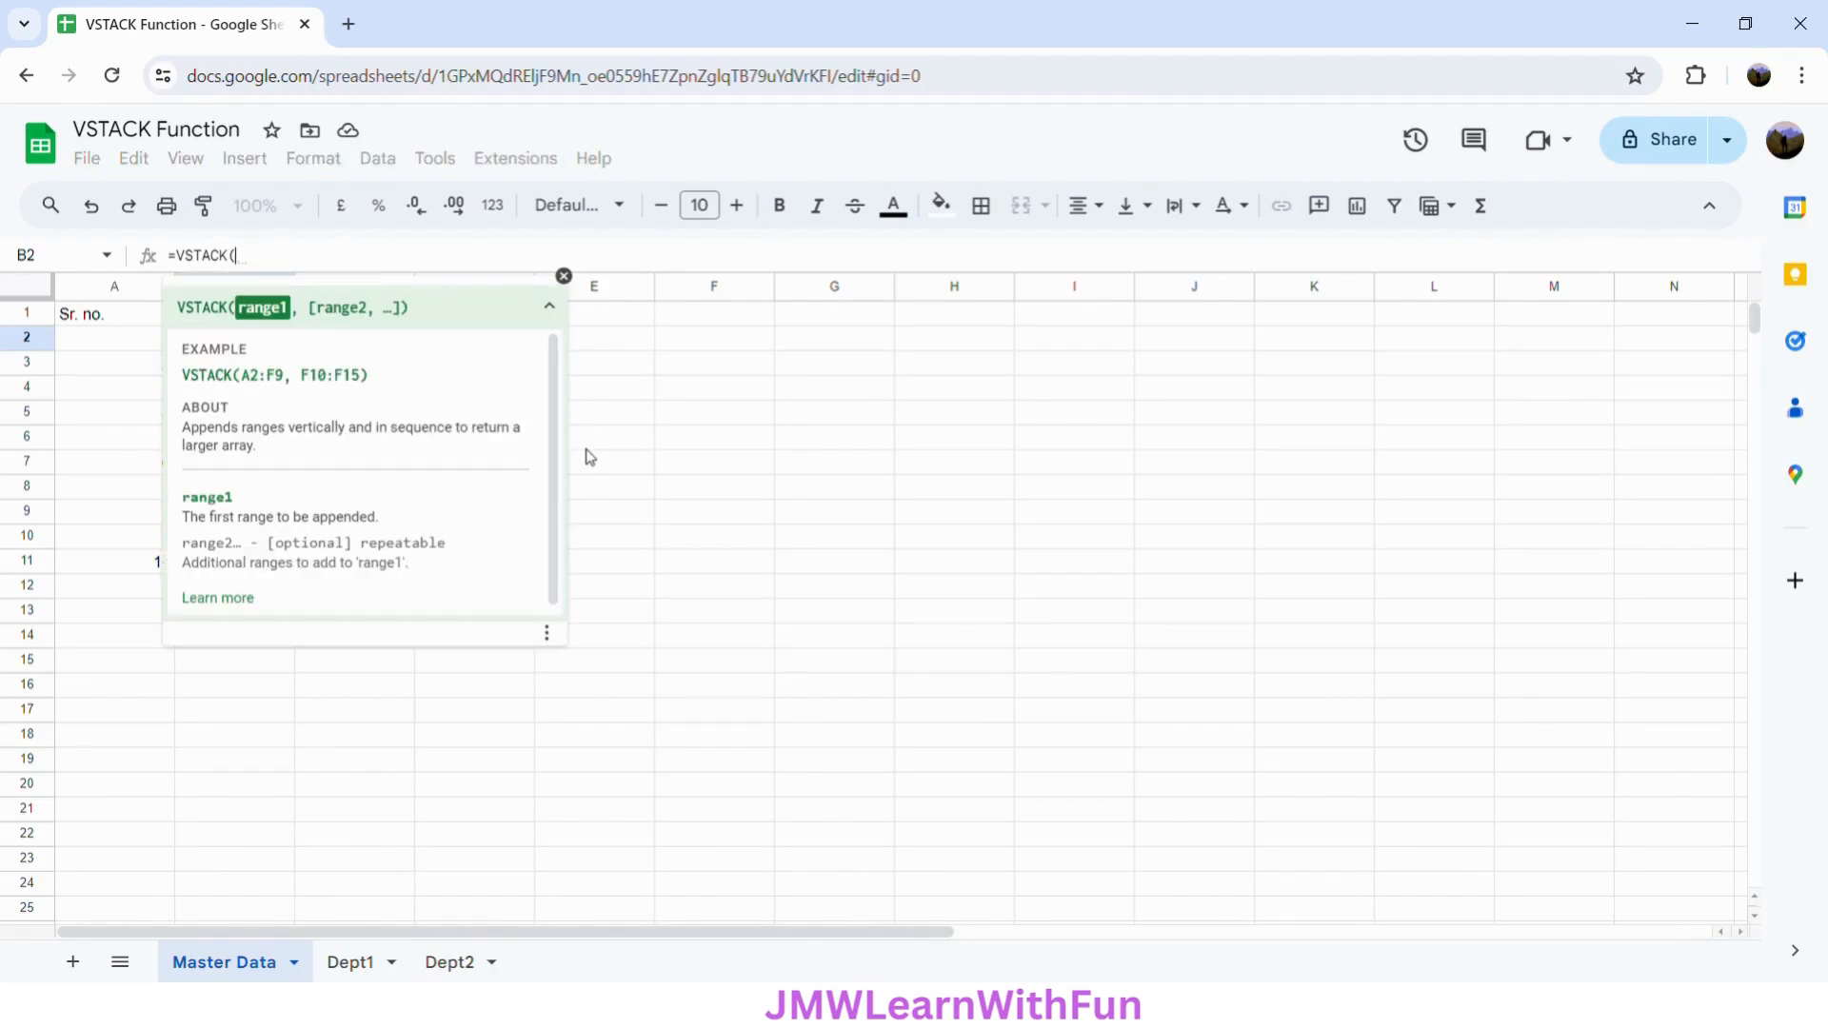
type("INDIRECT")
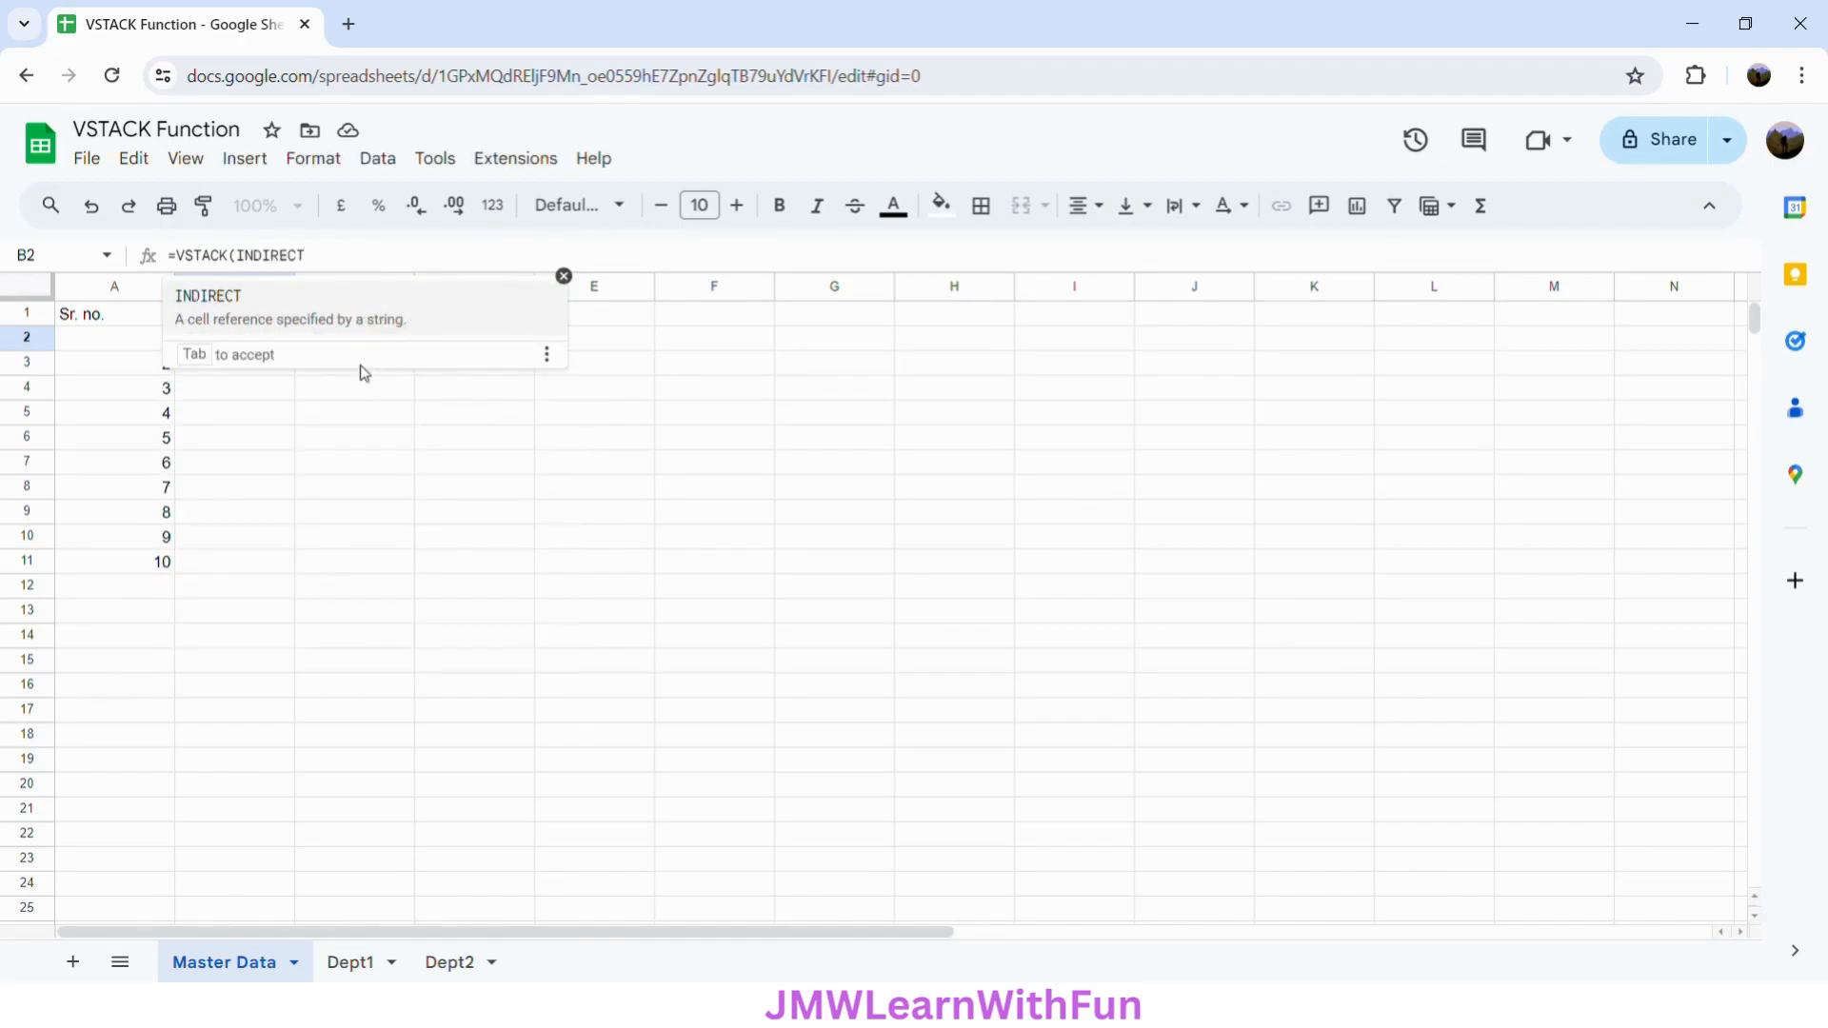
left_click(405, 326)
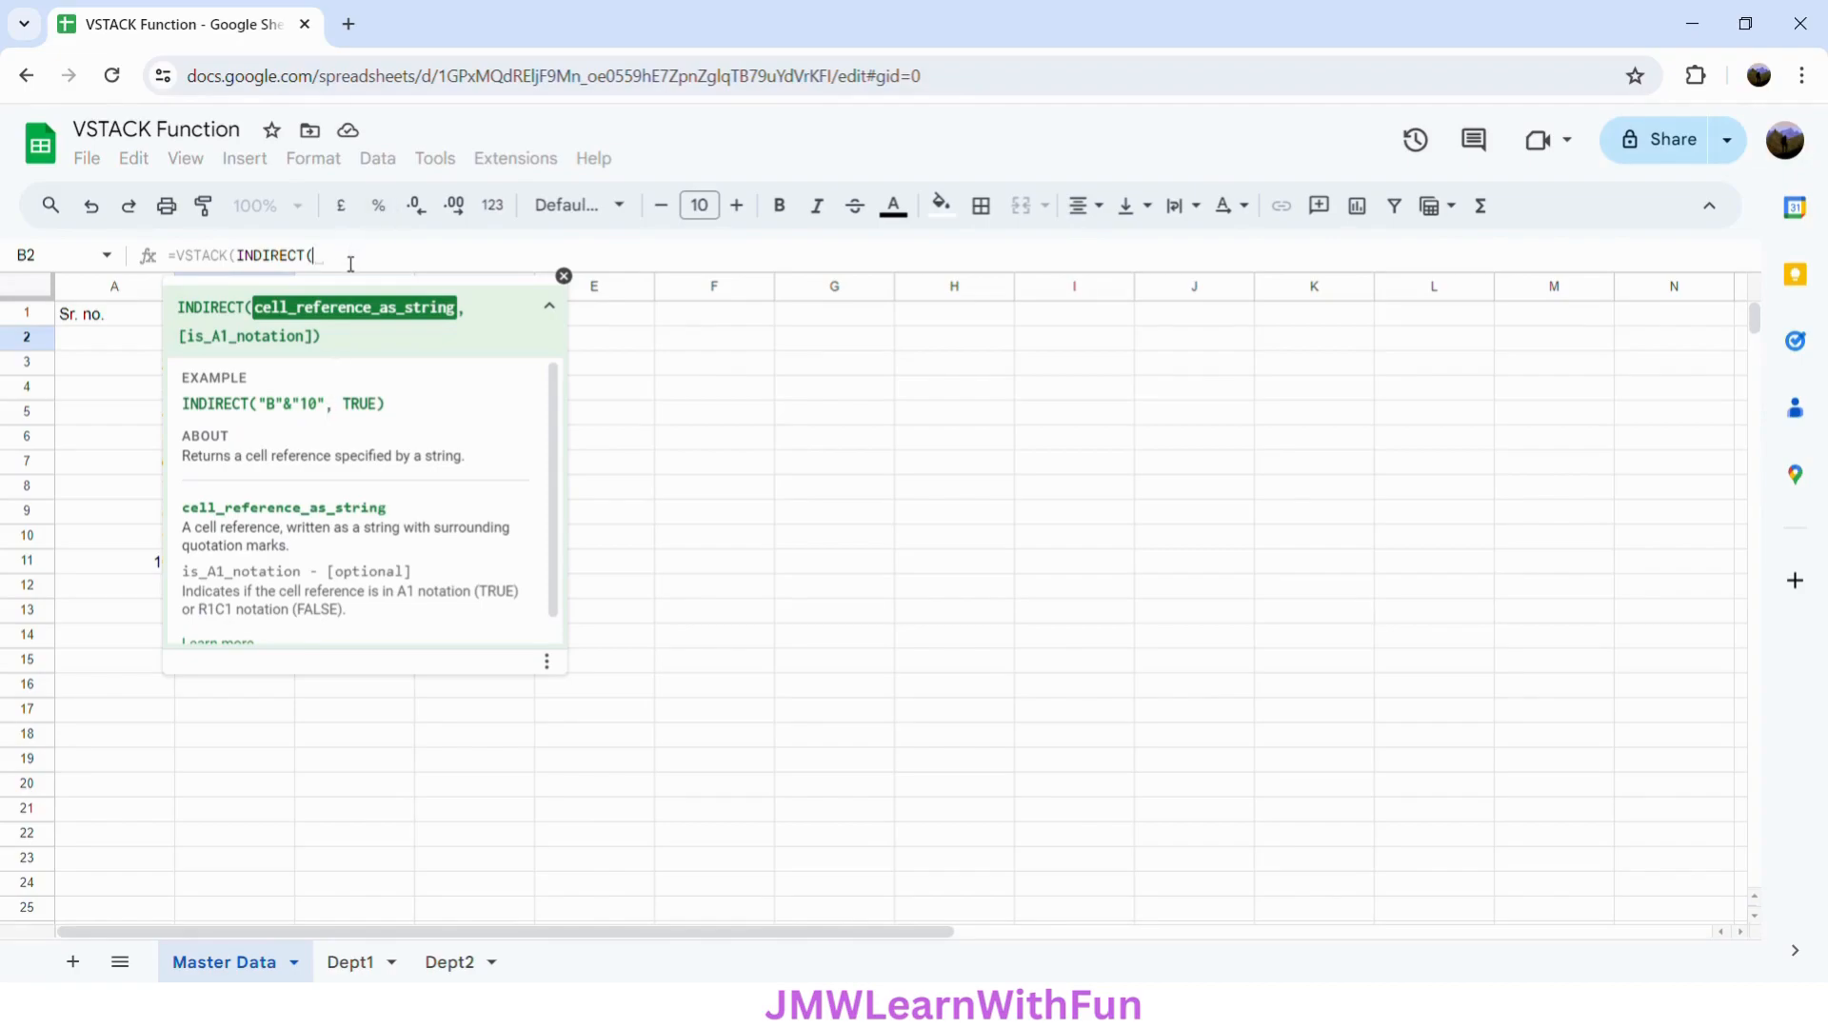
left_click(360, 968)
left_click_drag(274, 342, 325, 340)
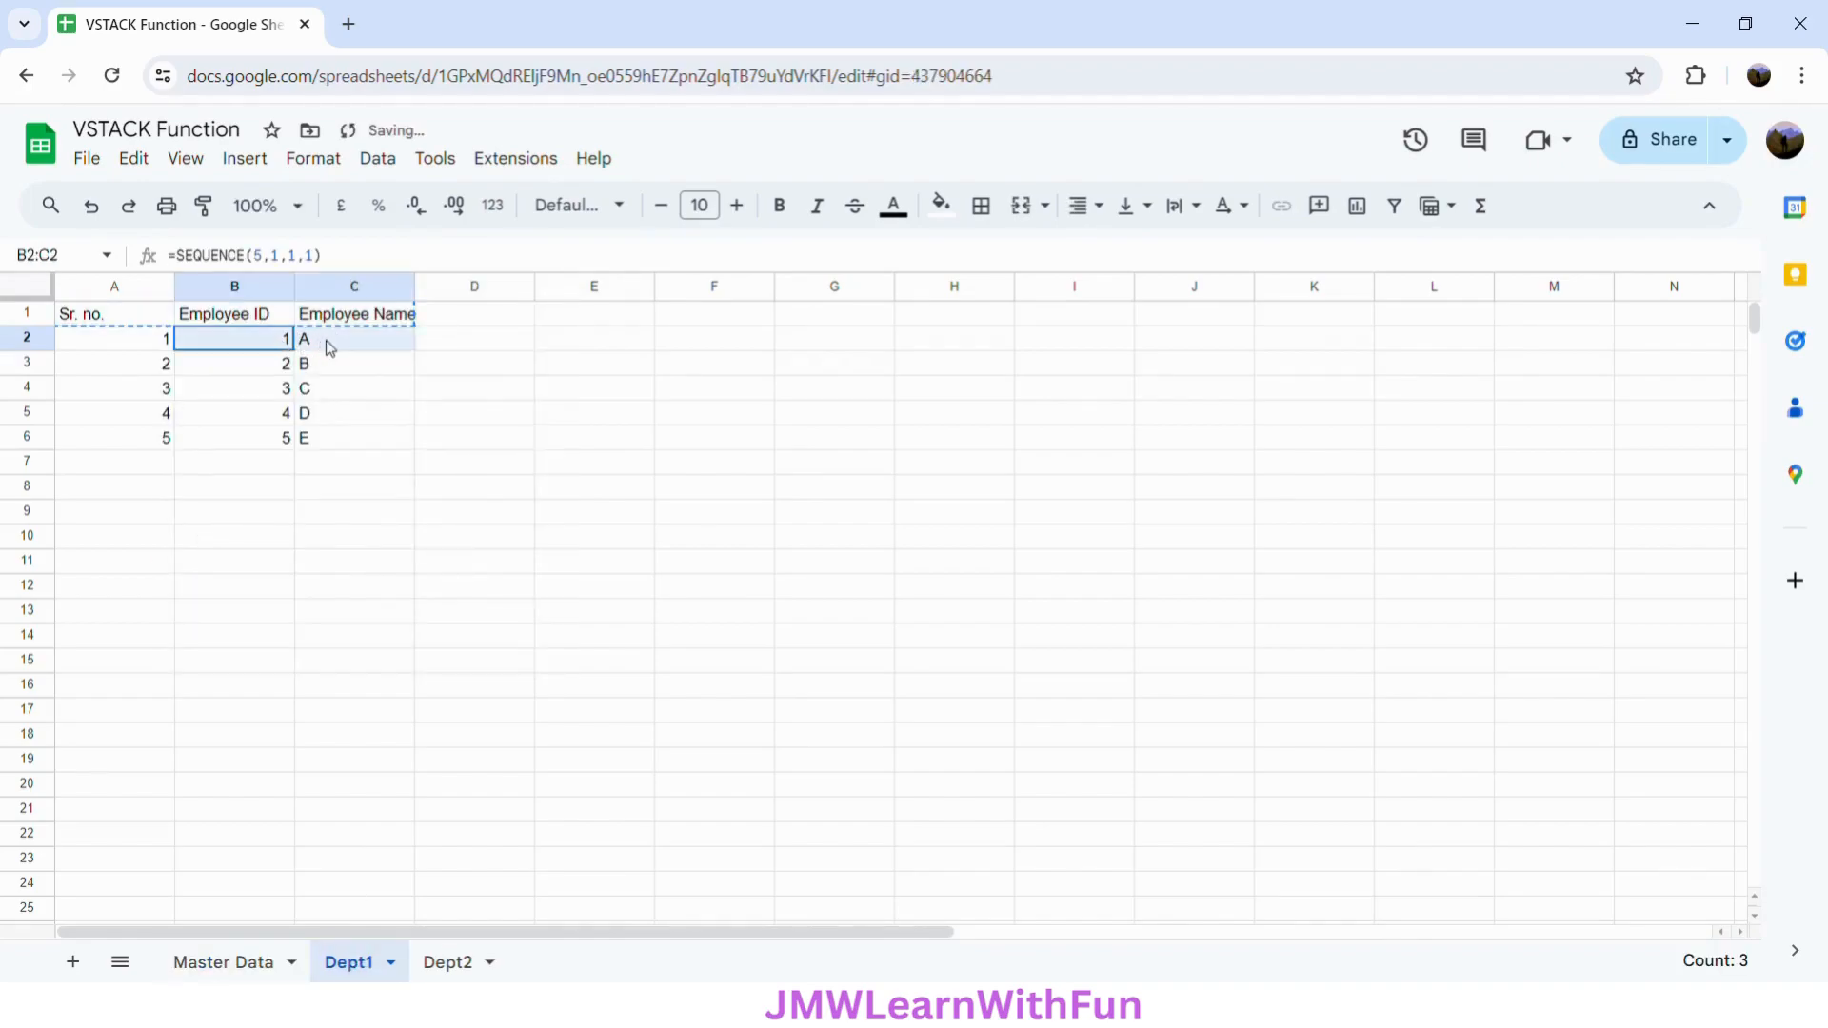
left_click(246, 962)
left_click(350, 257)
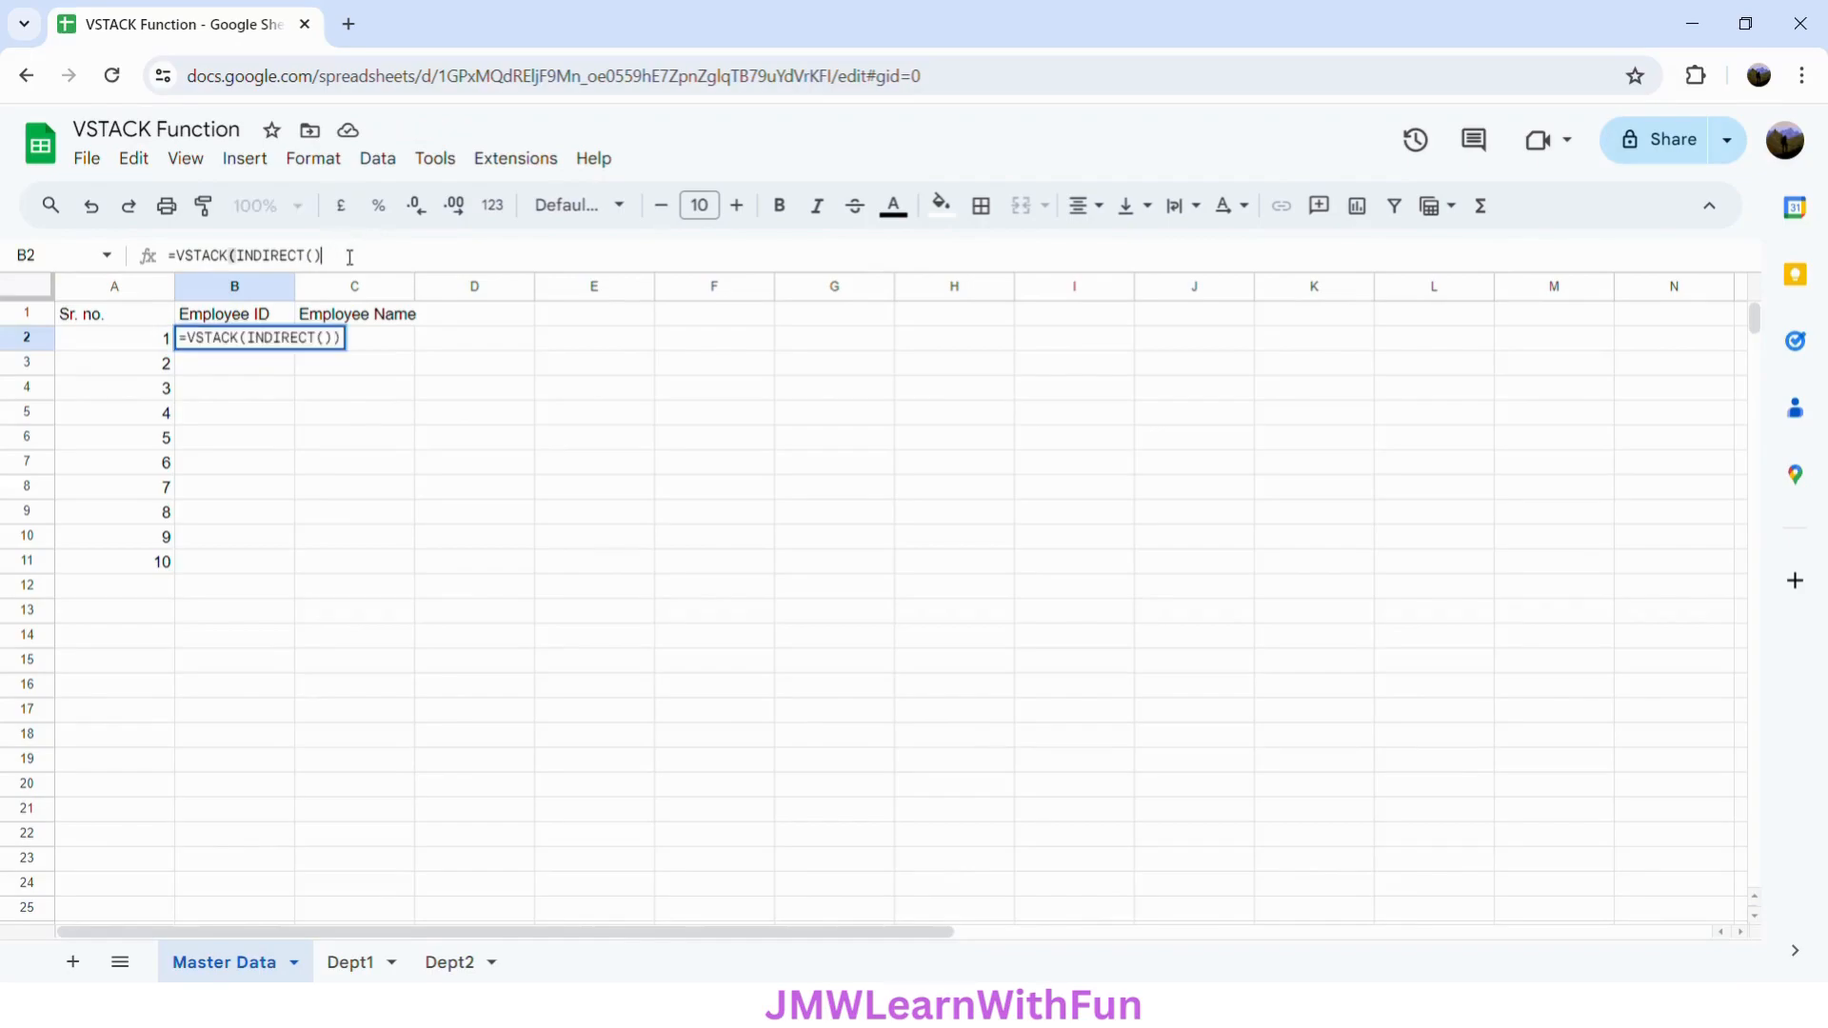
key("BackSpace")
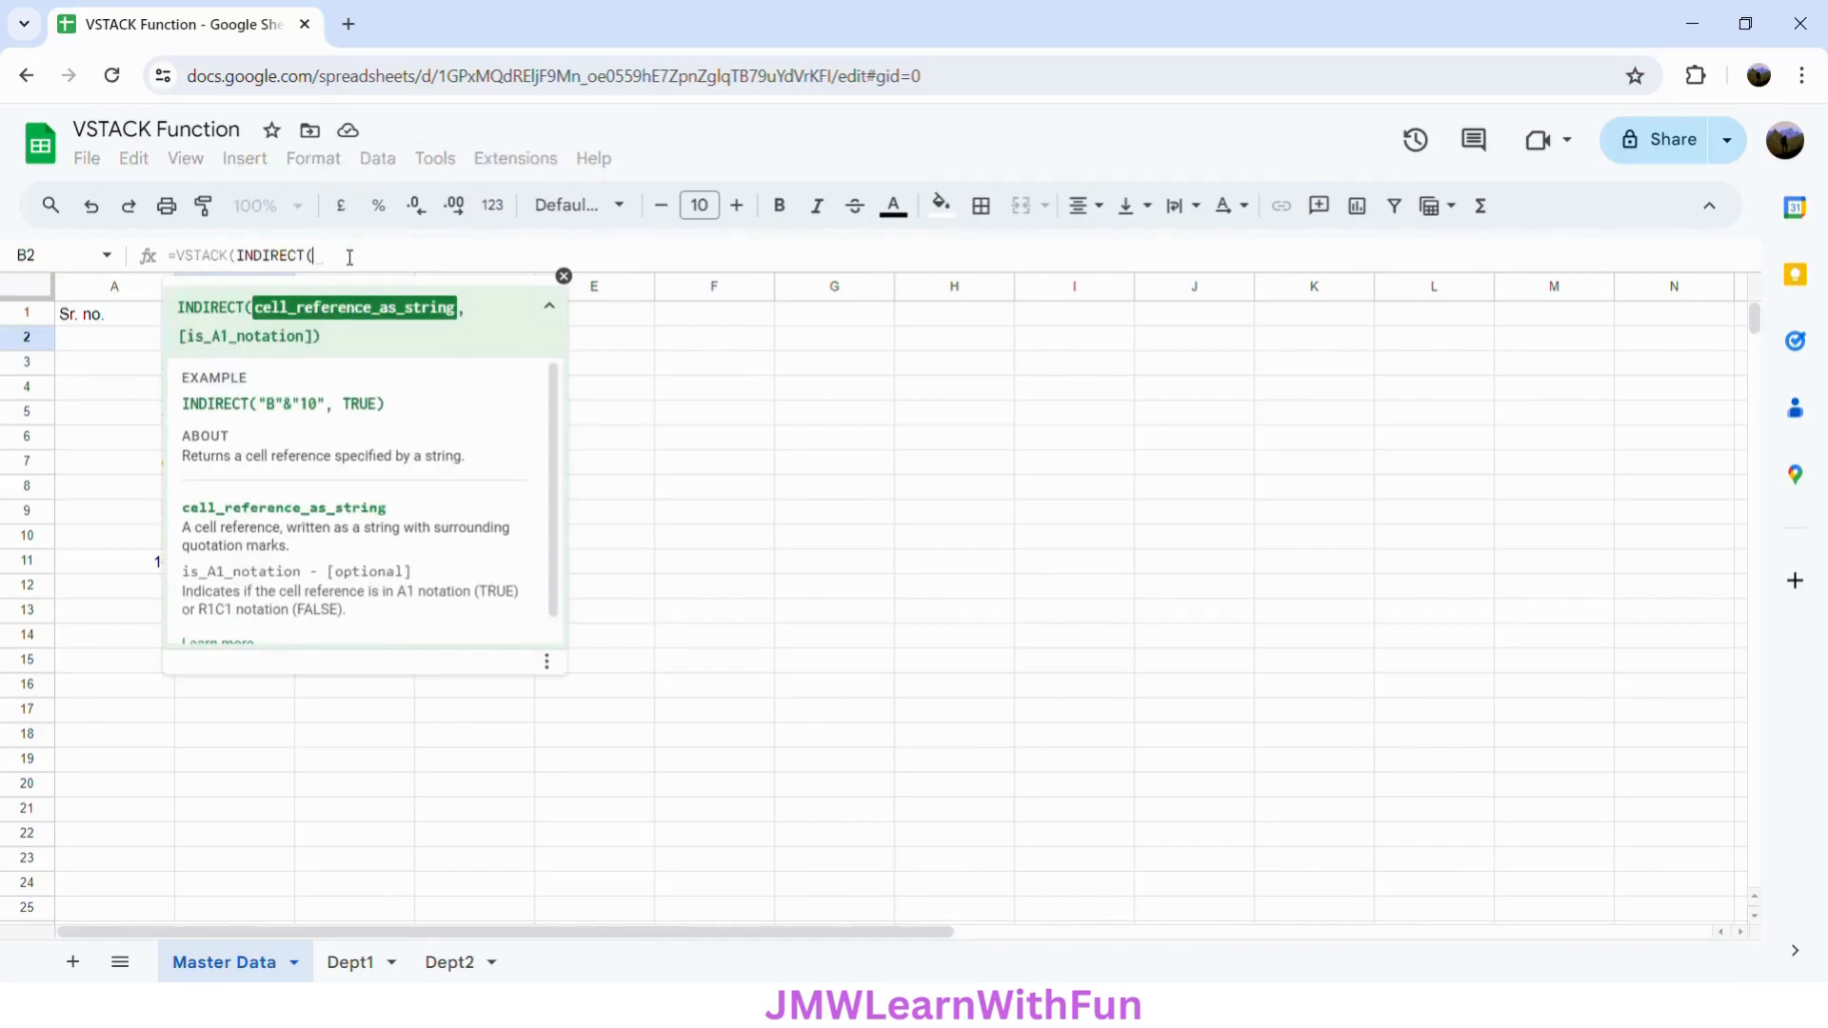
Step: Give INDIRECT the quoted reference "Dept1!B2:C" as its cell reference string
left_click(340, 963)
left_click(238, 369)
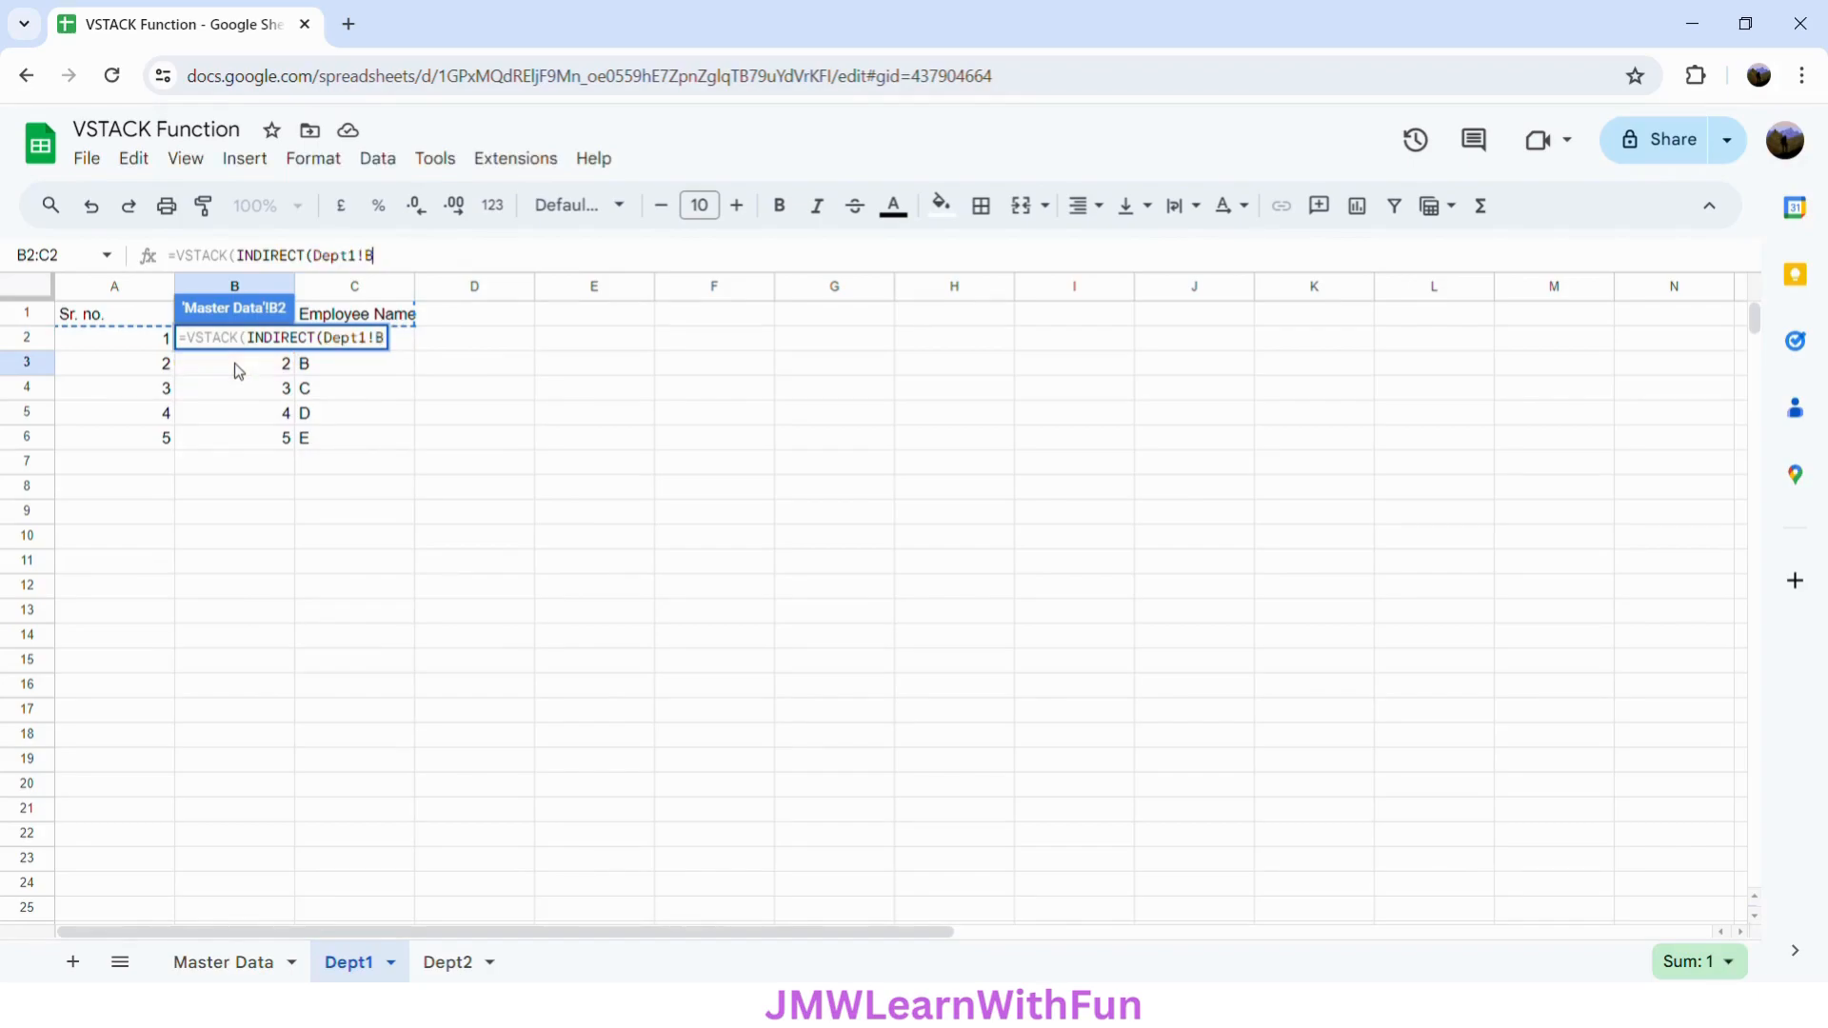
key("BackSpace")
type("2:C")
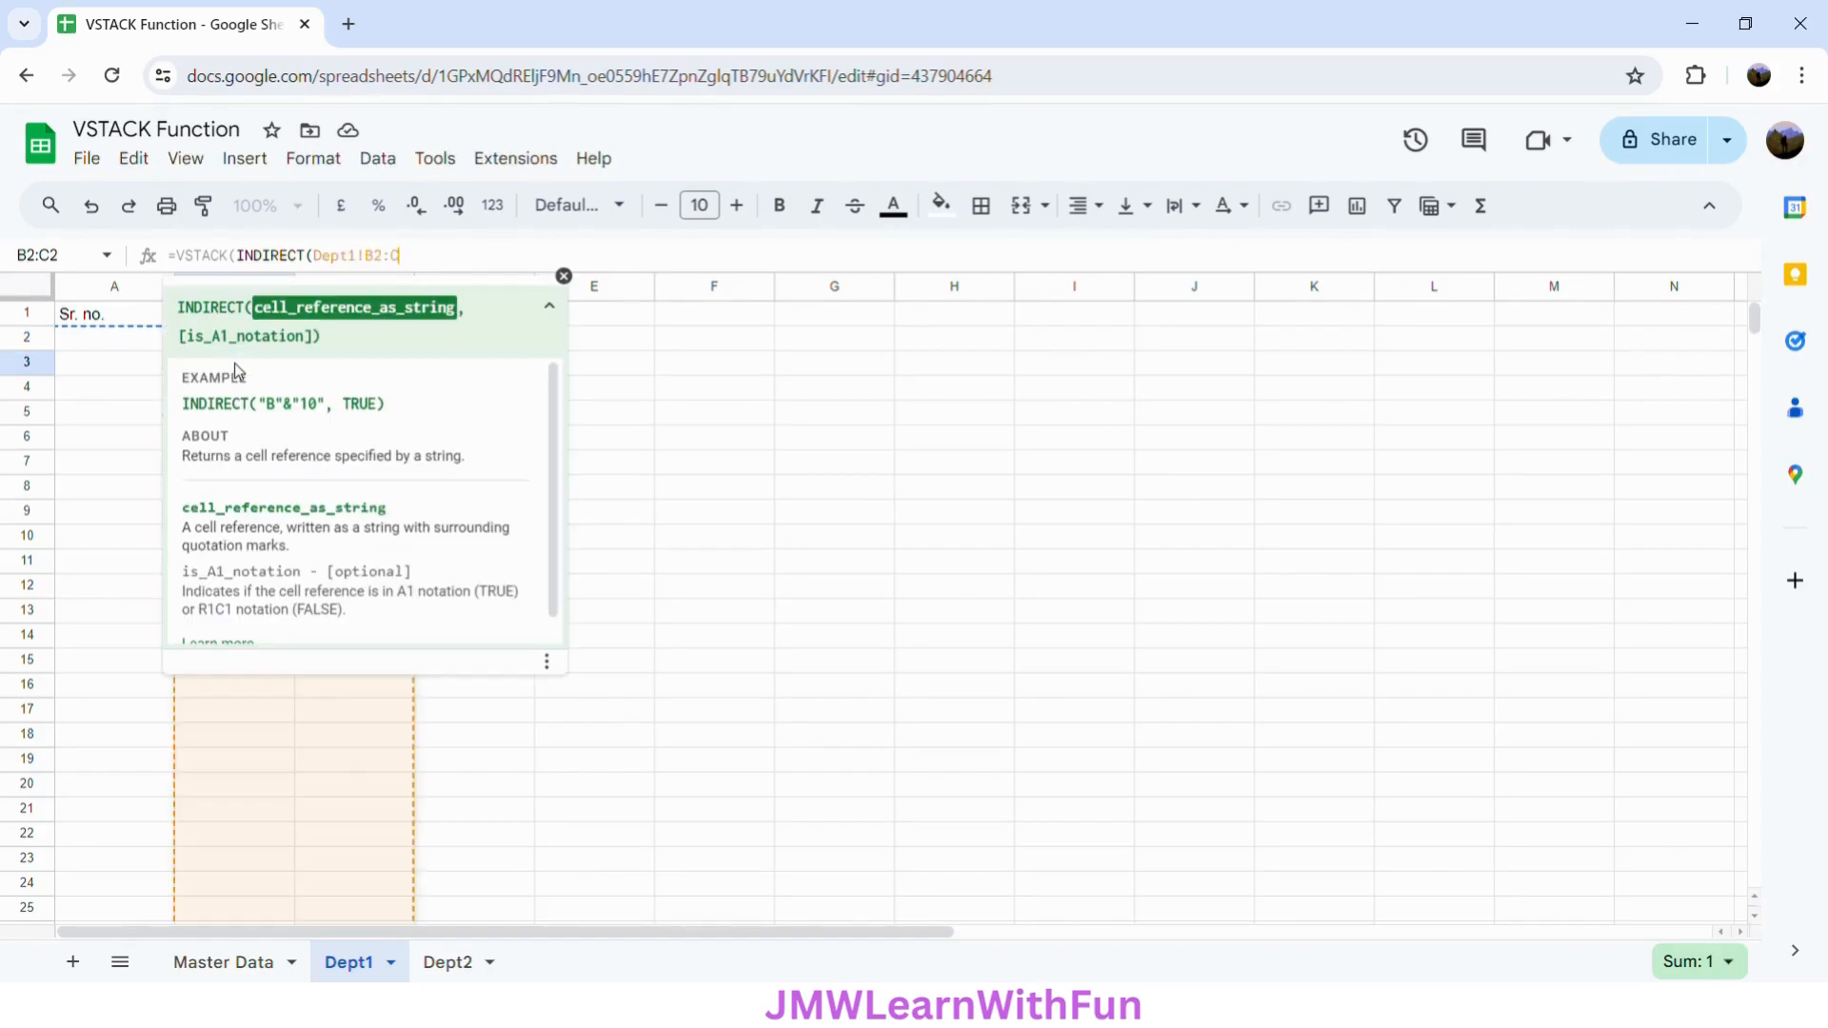
left_click(321, 263)
type("\"")
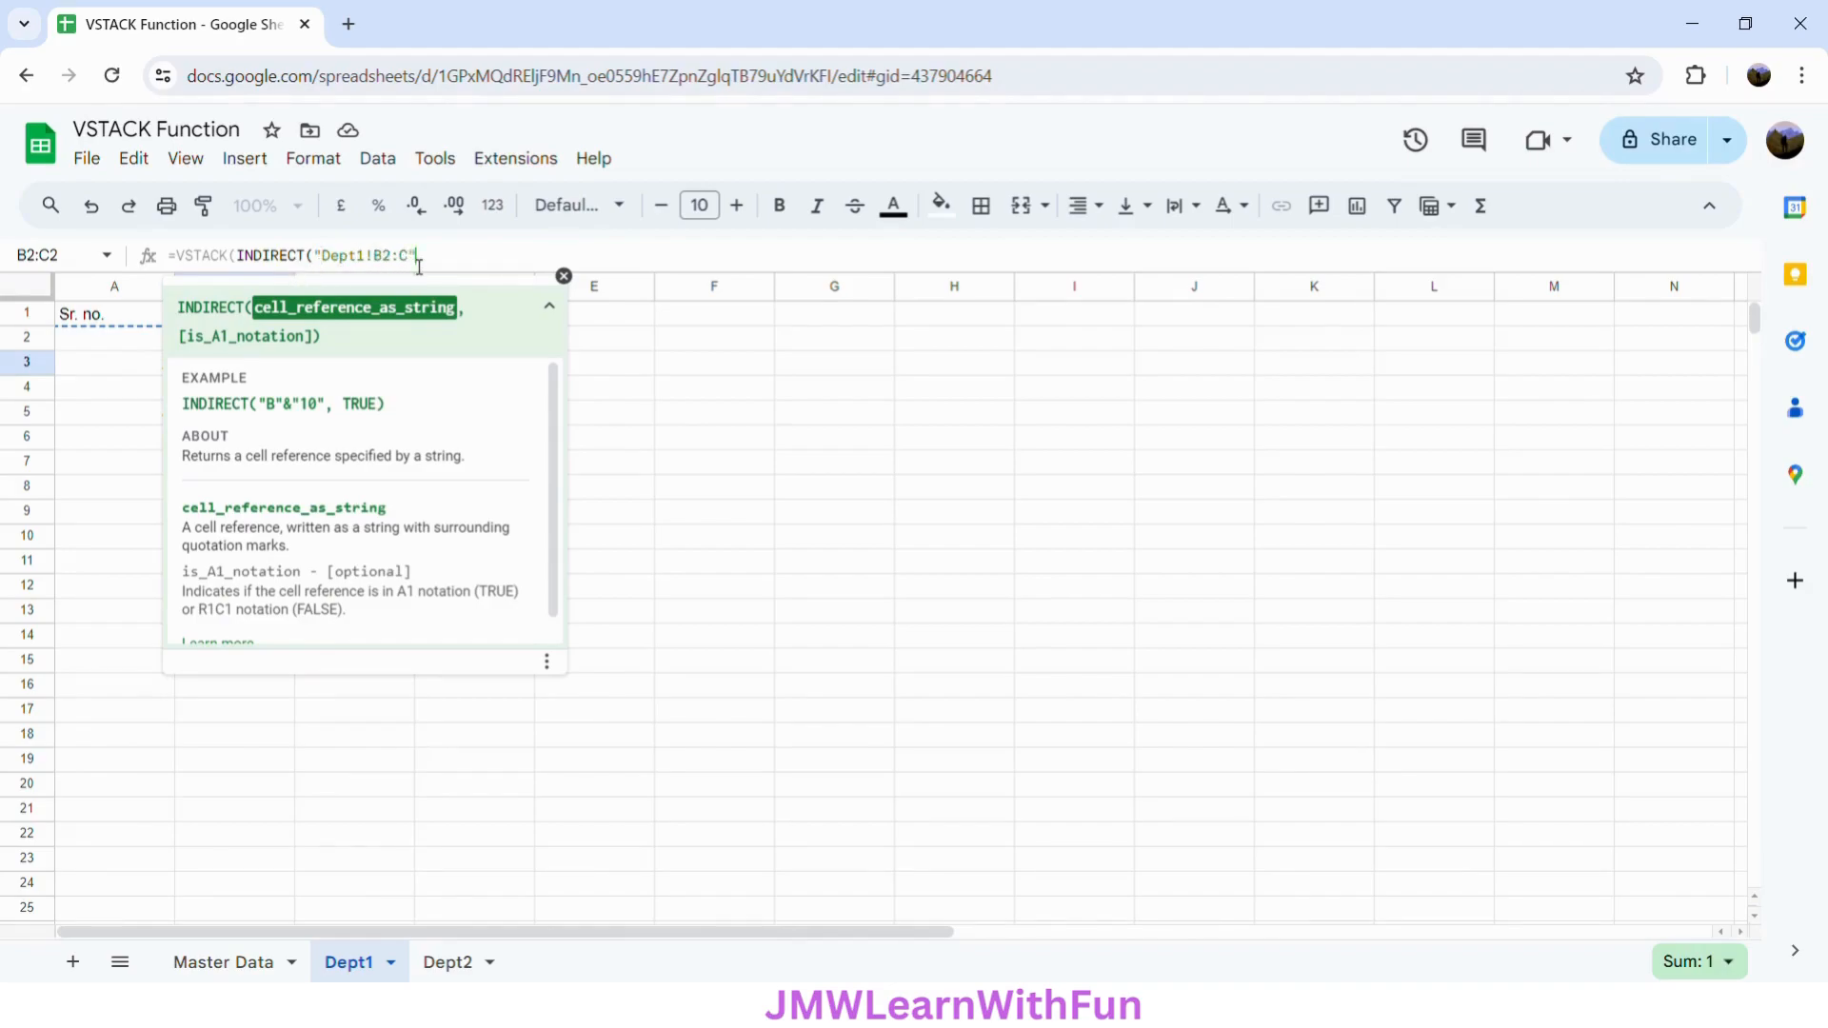
Step: Append & COUNT(Dept1!B2:B)+1 to the INDIRECT reference string and close the INDIRECT function
type("& ")
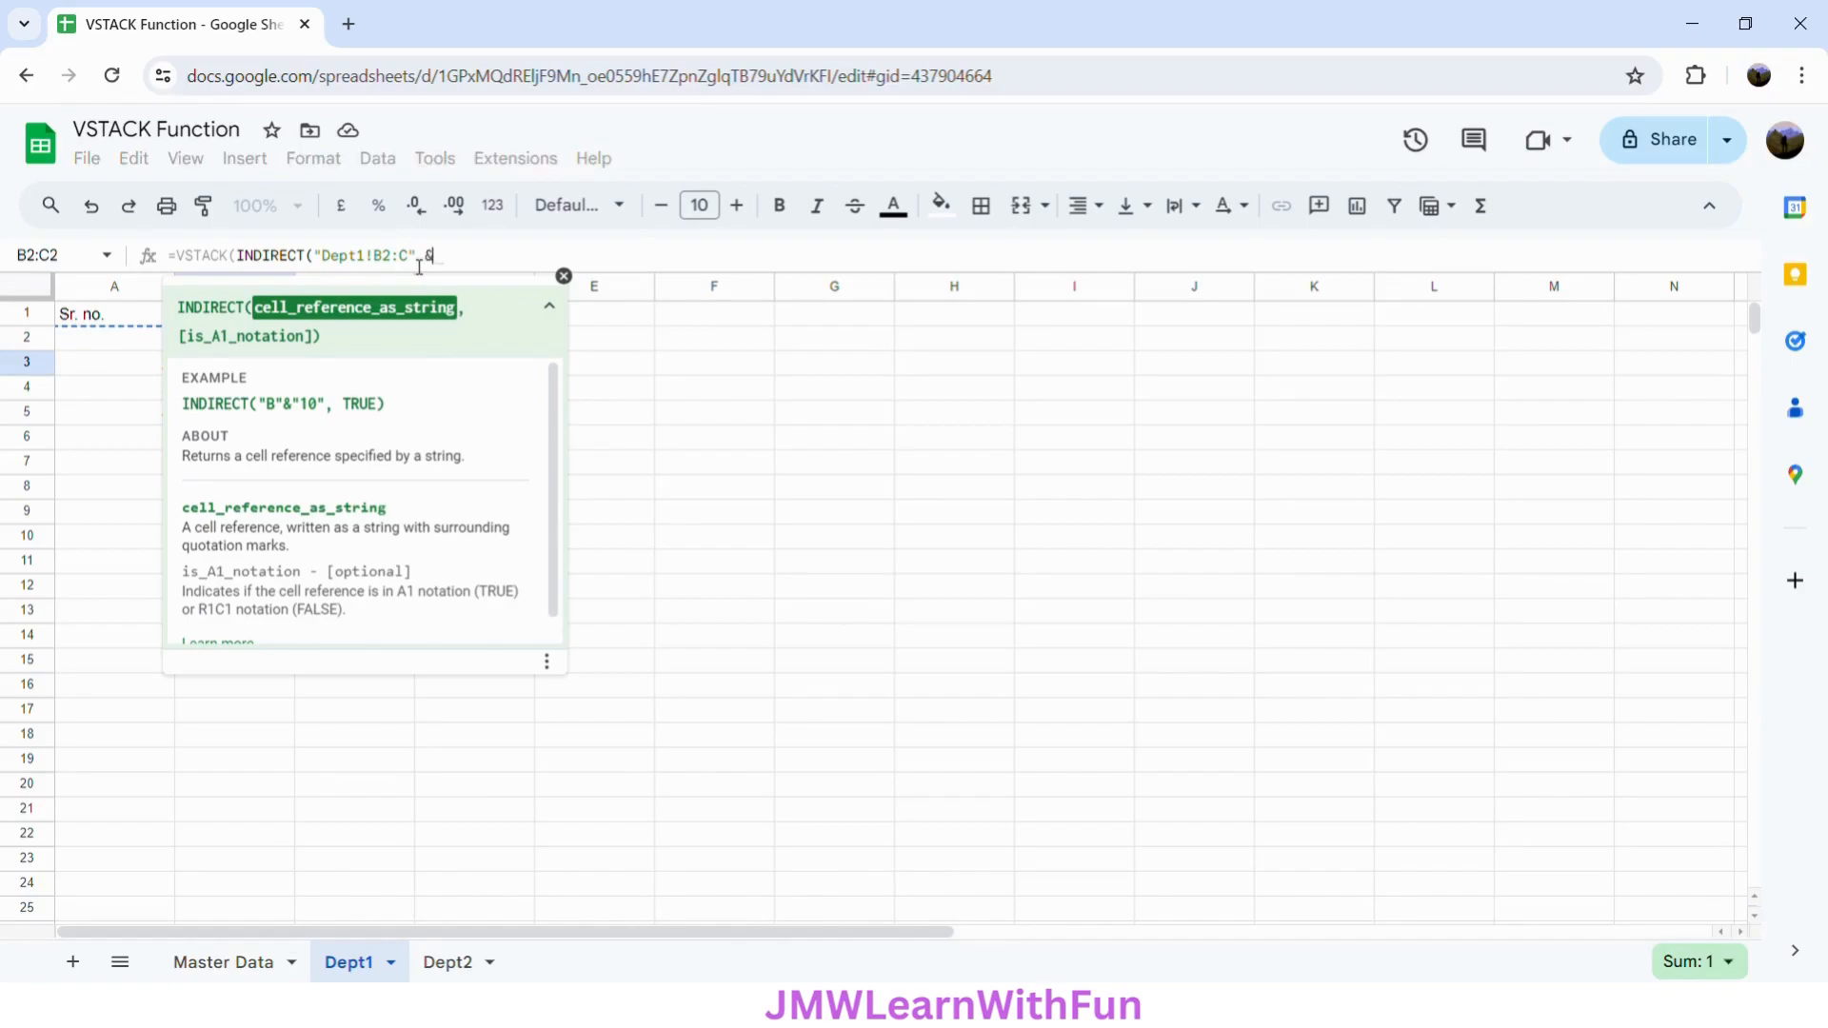
type("CO")
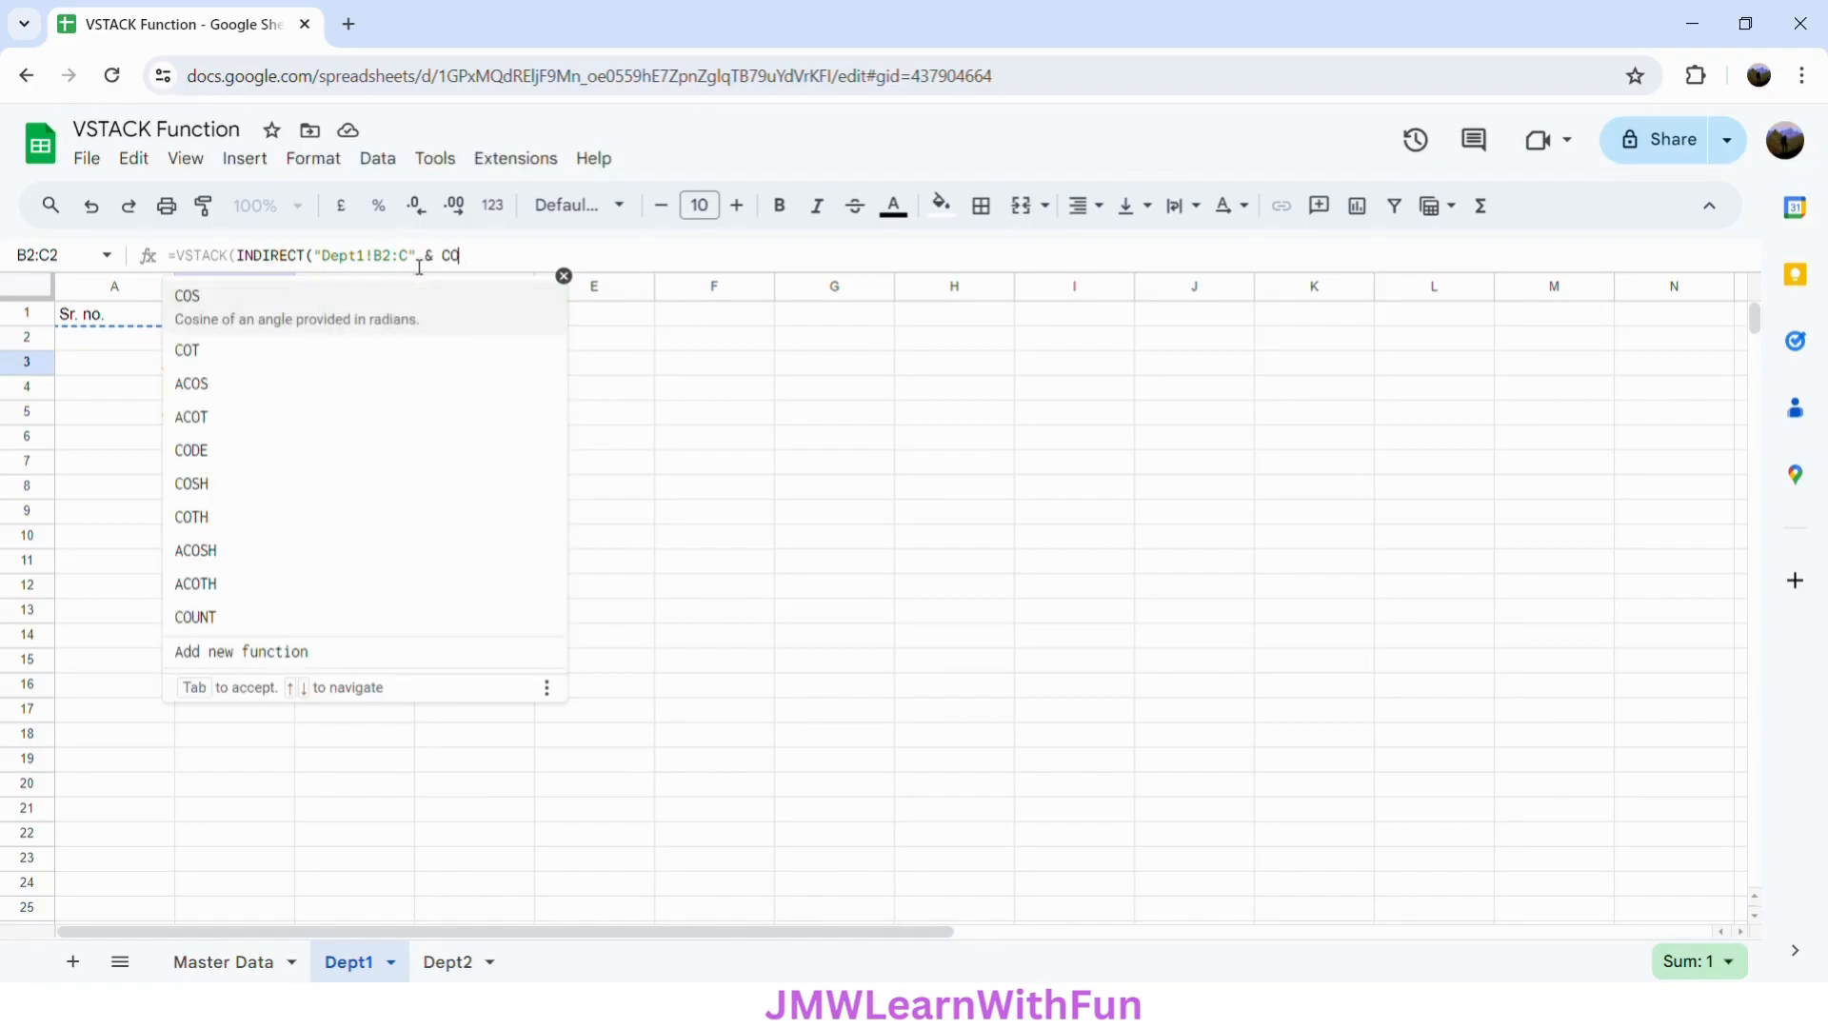
type("UNT(")
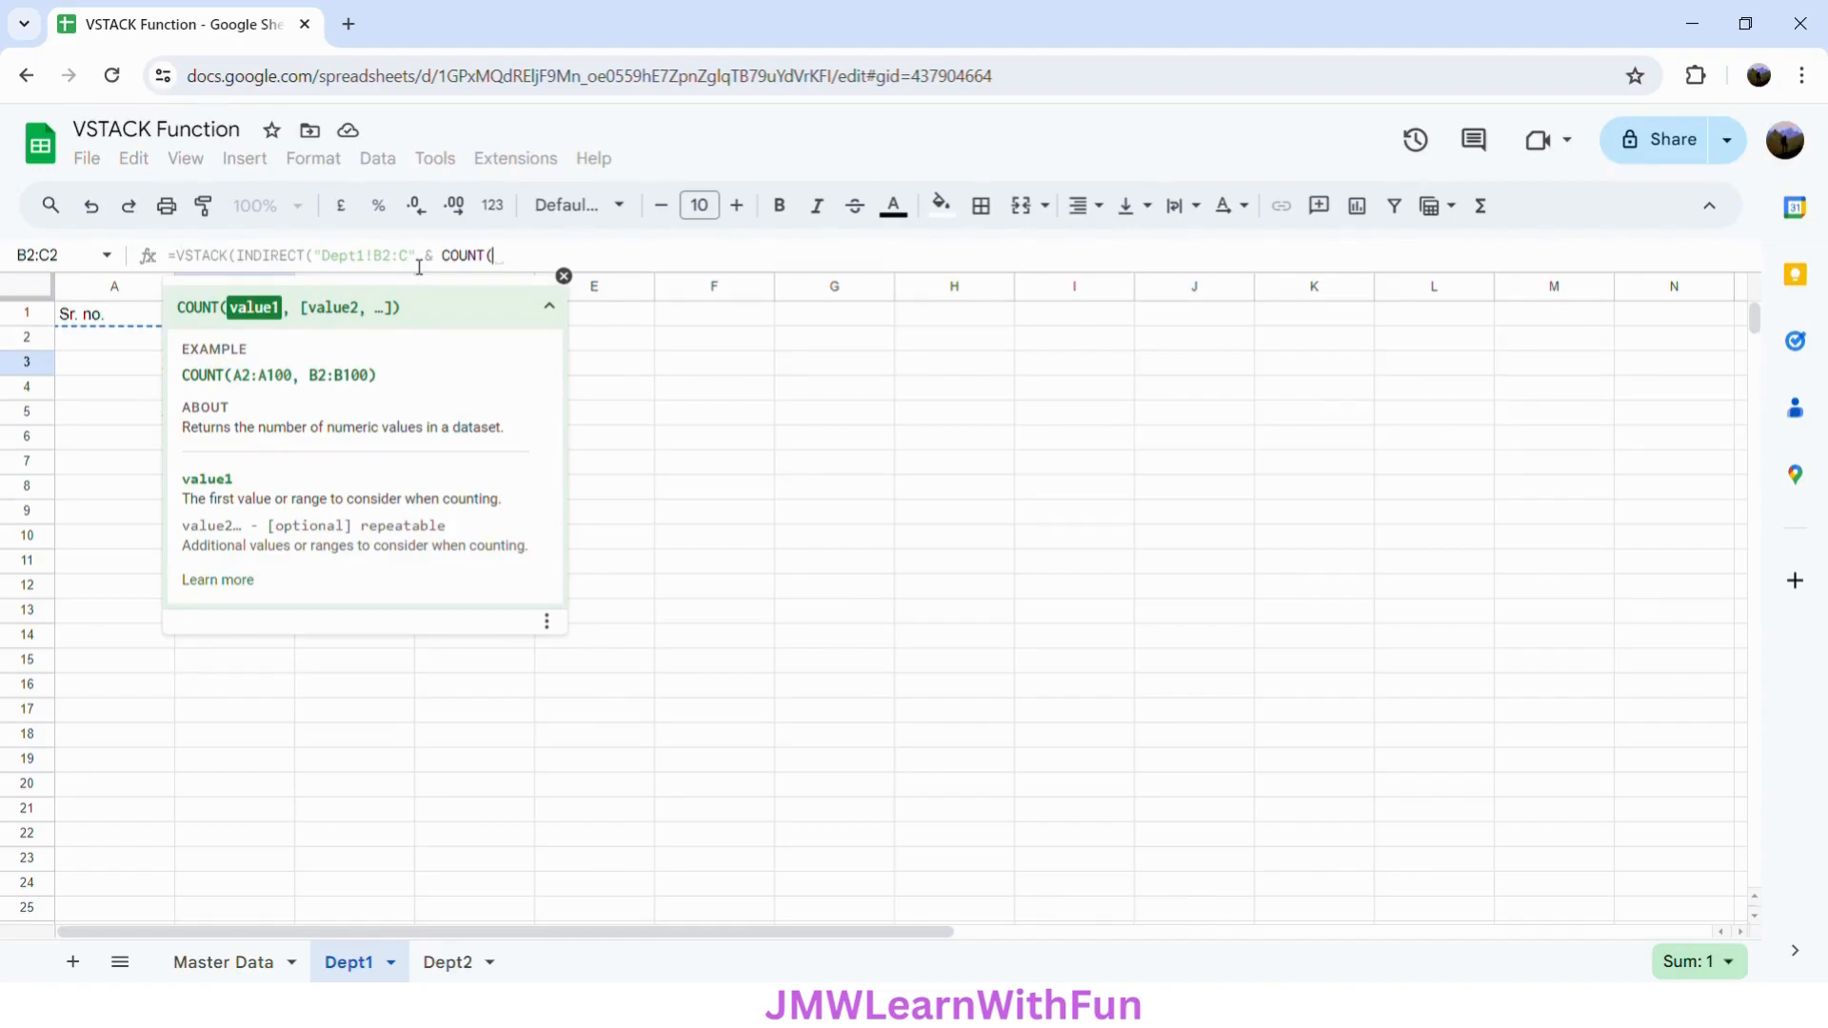
left_click_drag(324, 257, 414, 264)
key("ctrl+c")
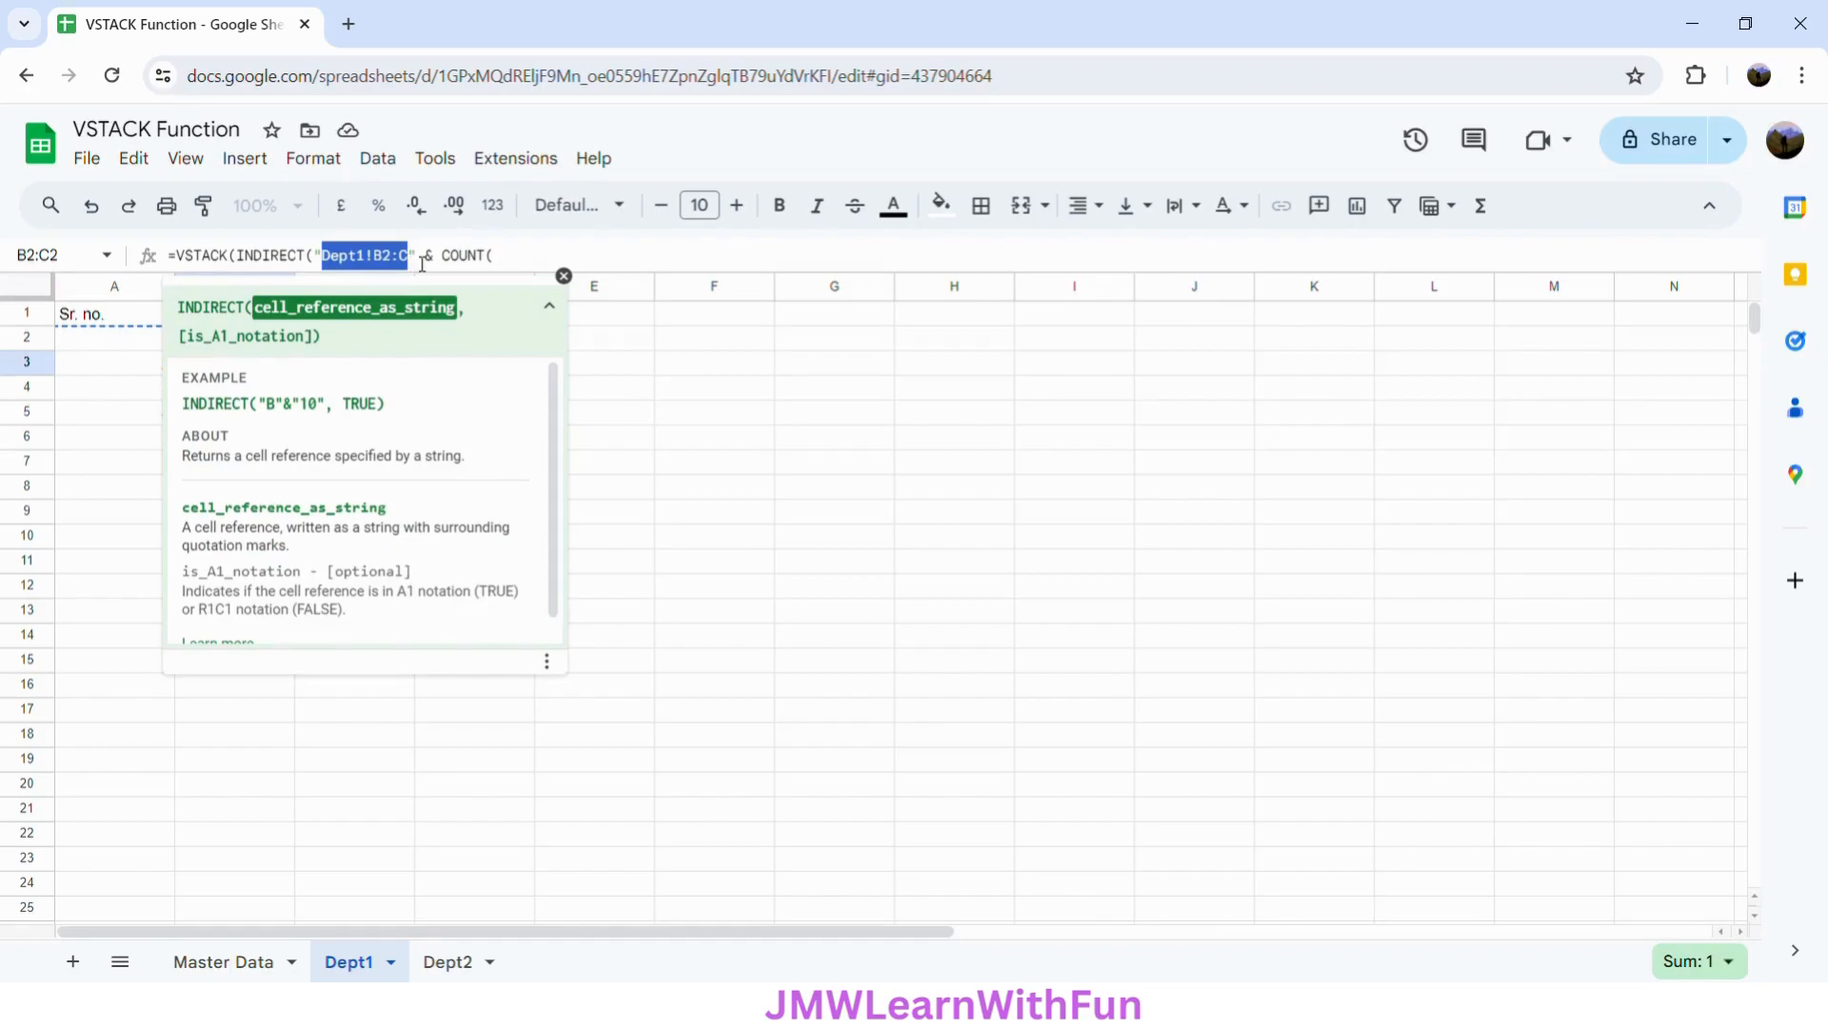
left_click(510, 263)
key("ctrl+v")
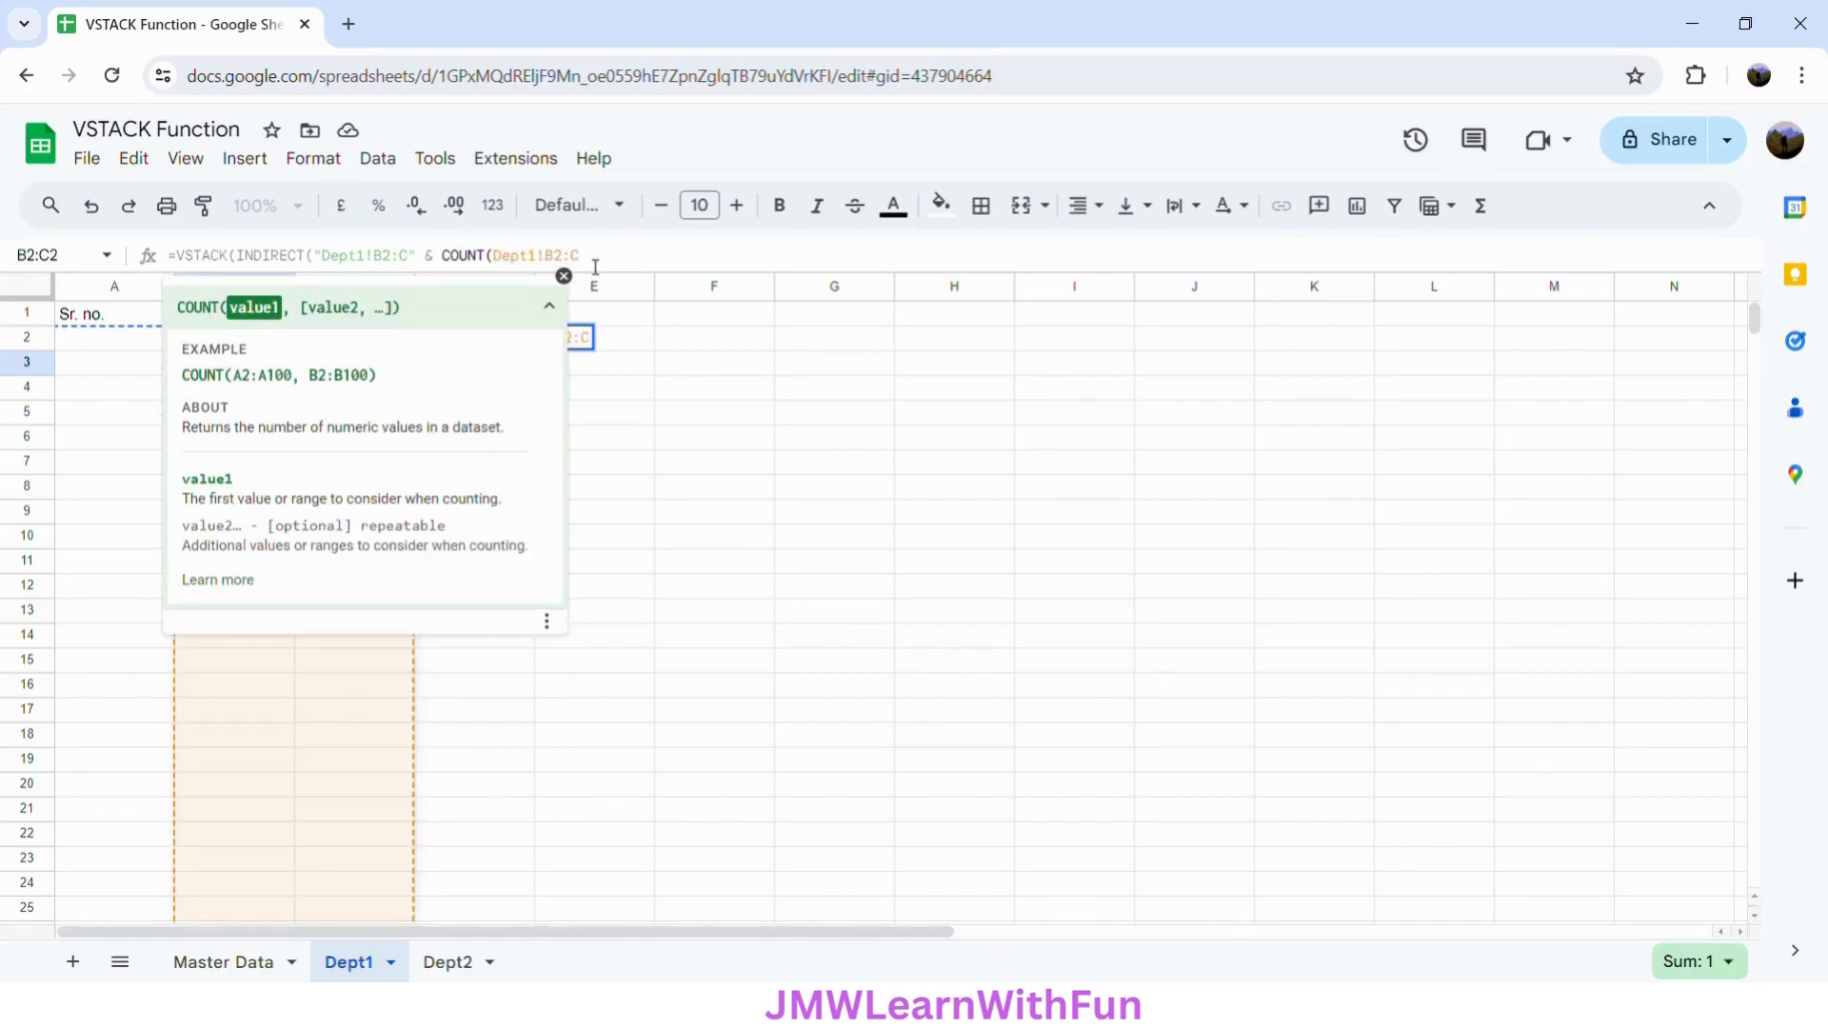
key("BackSpace")
type("B")
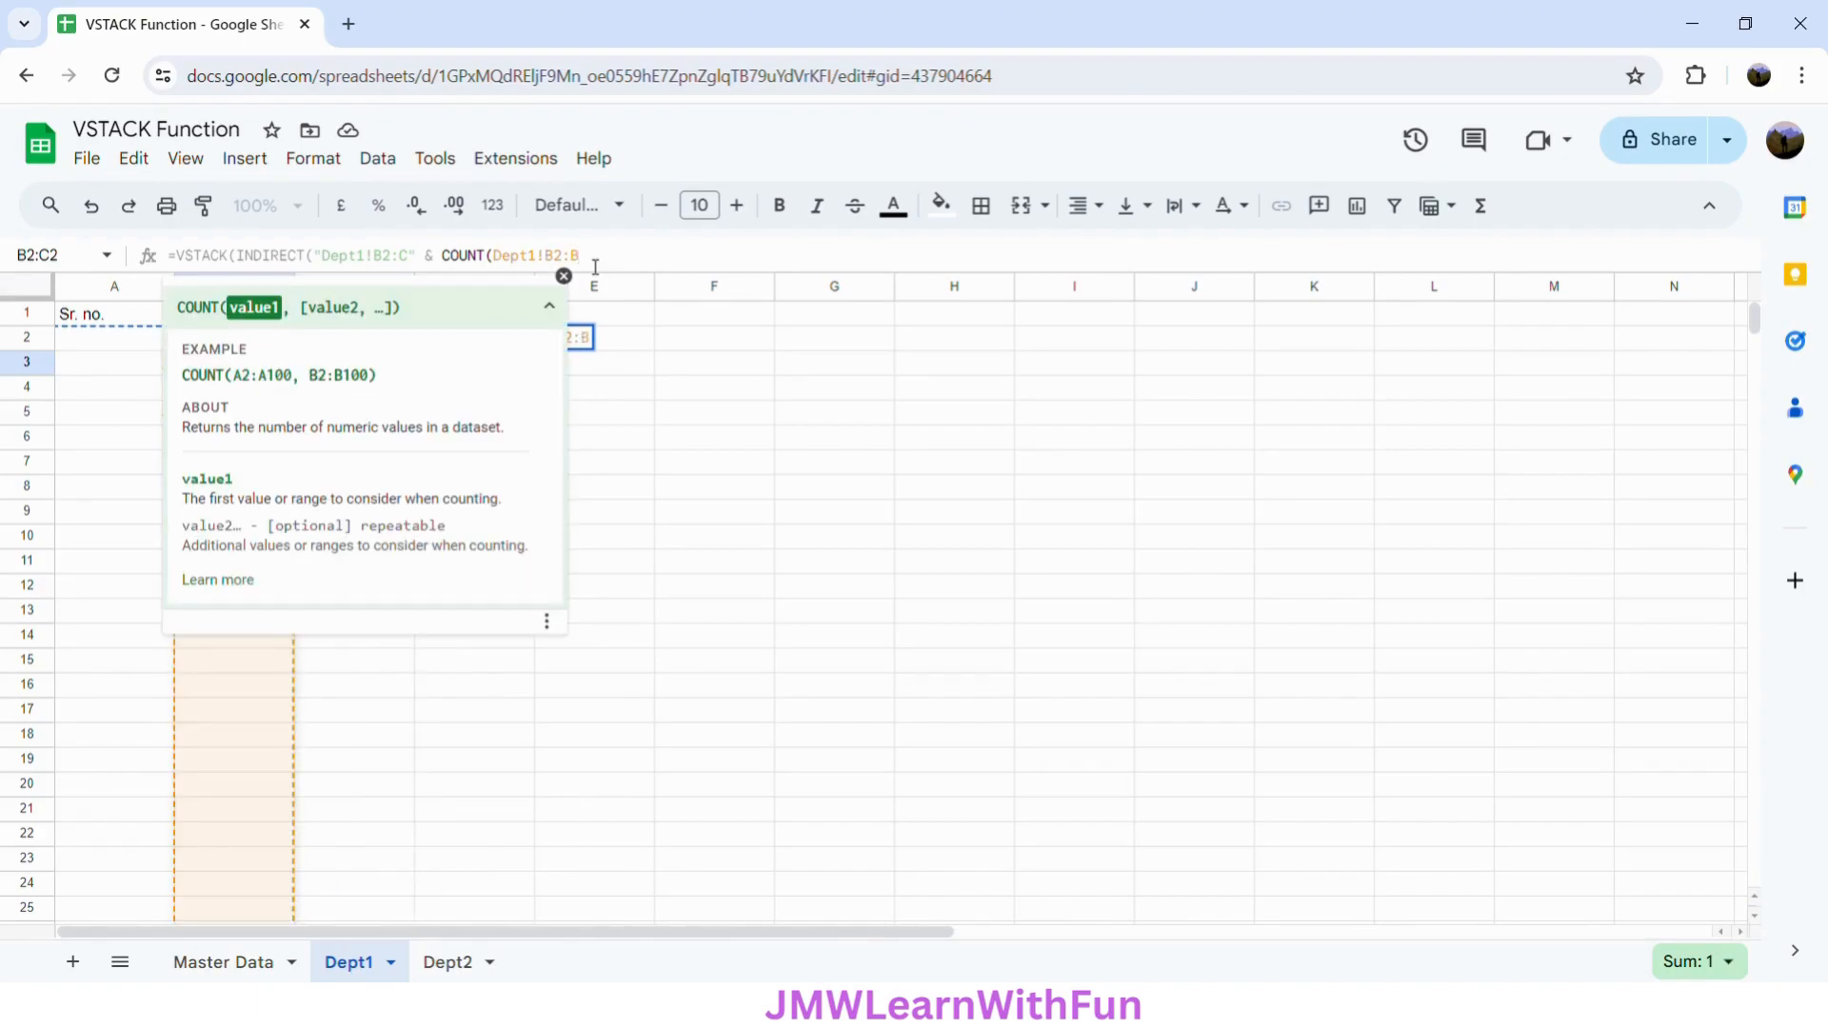
type(")")
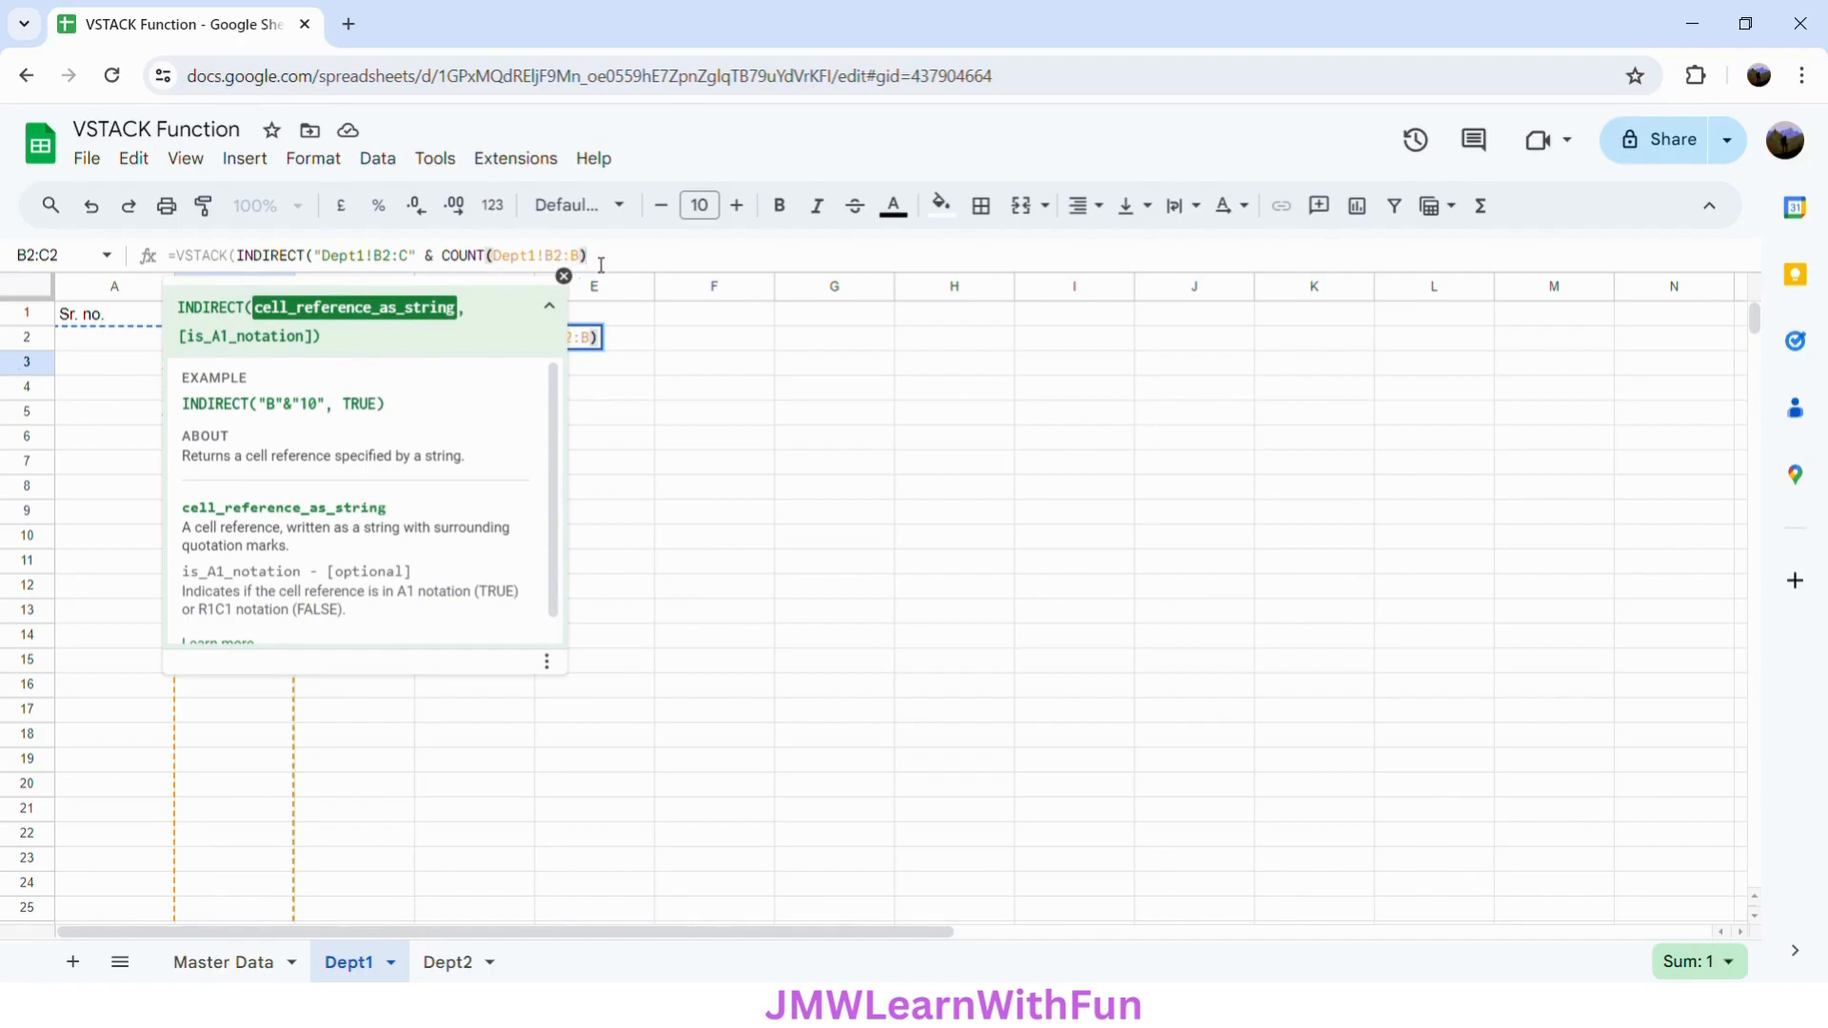
type("+1)")
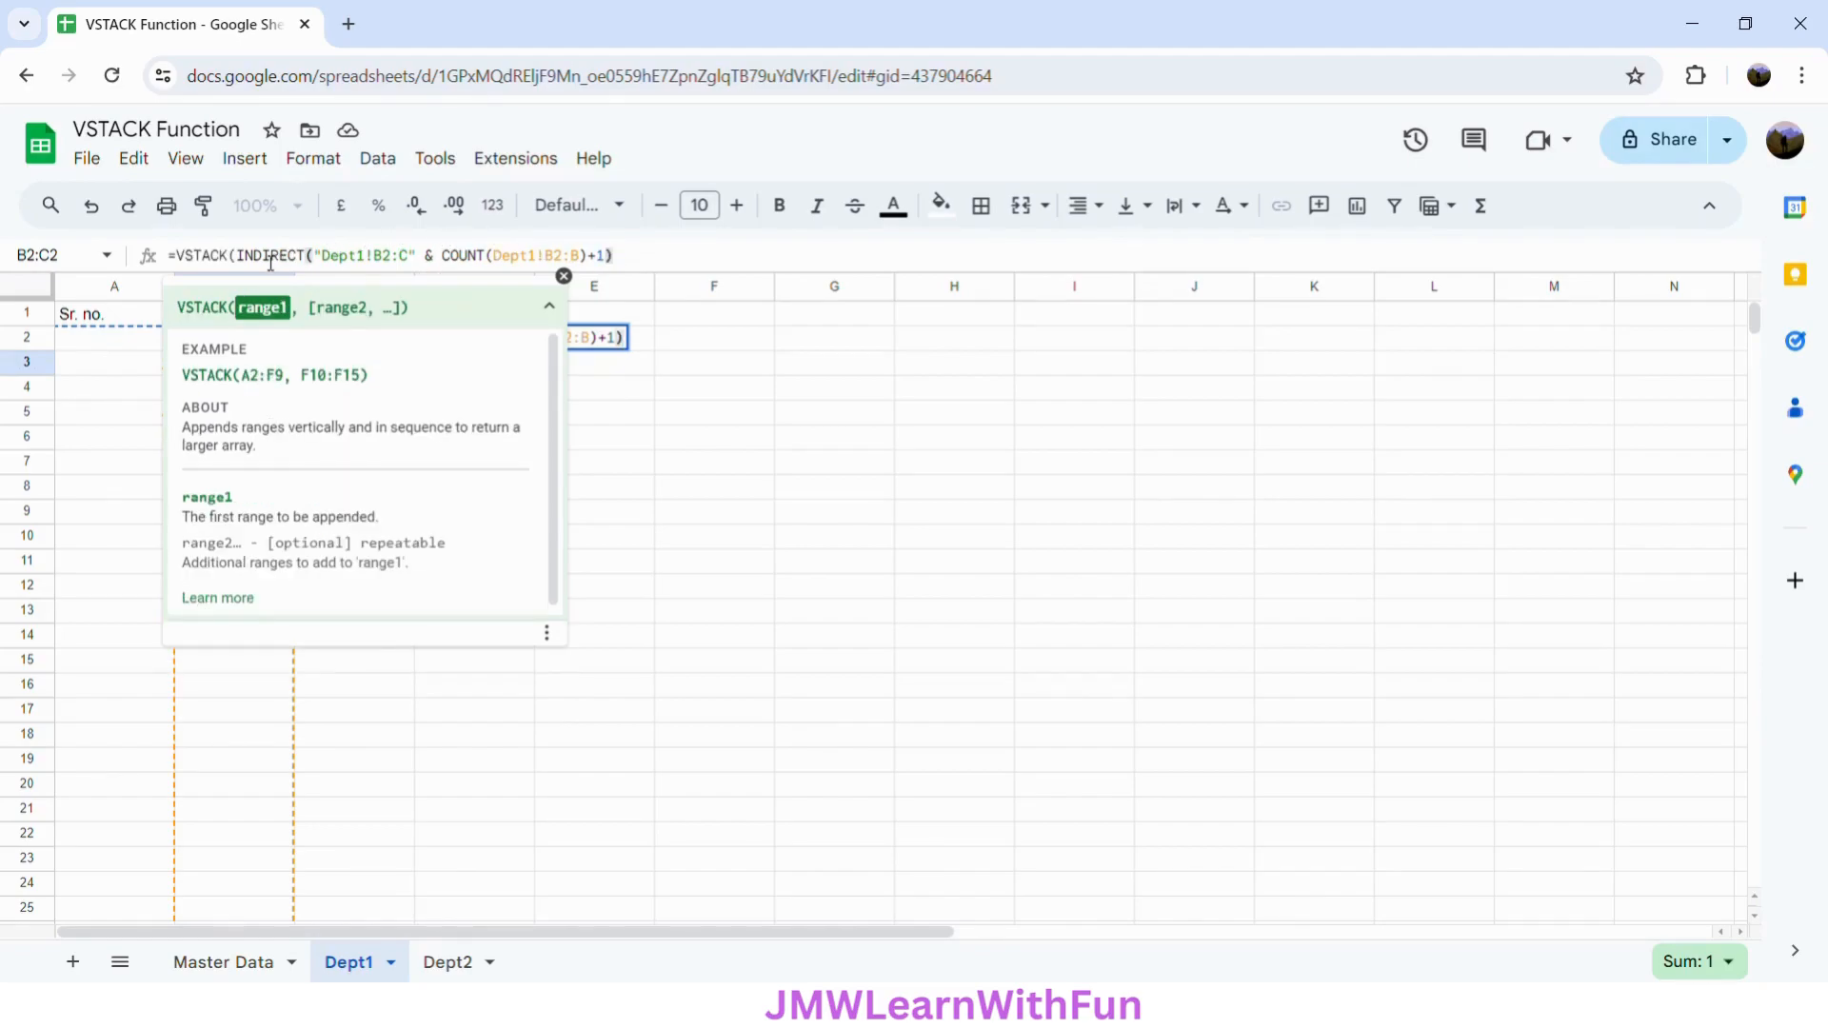
Step: Duplicate the whole Dept1 INDIRECT expression as the second range of the VSTACK formula
left_click(245, 260)
left_click_drag(238, 261, 623, 276)
key("ctrl+c")
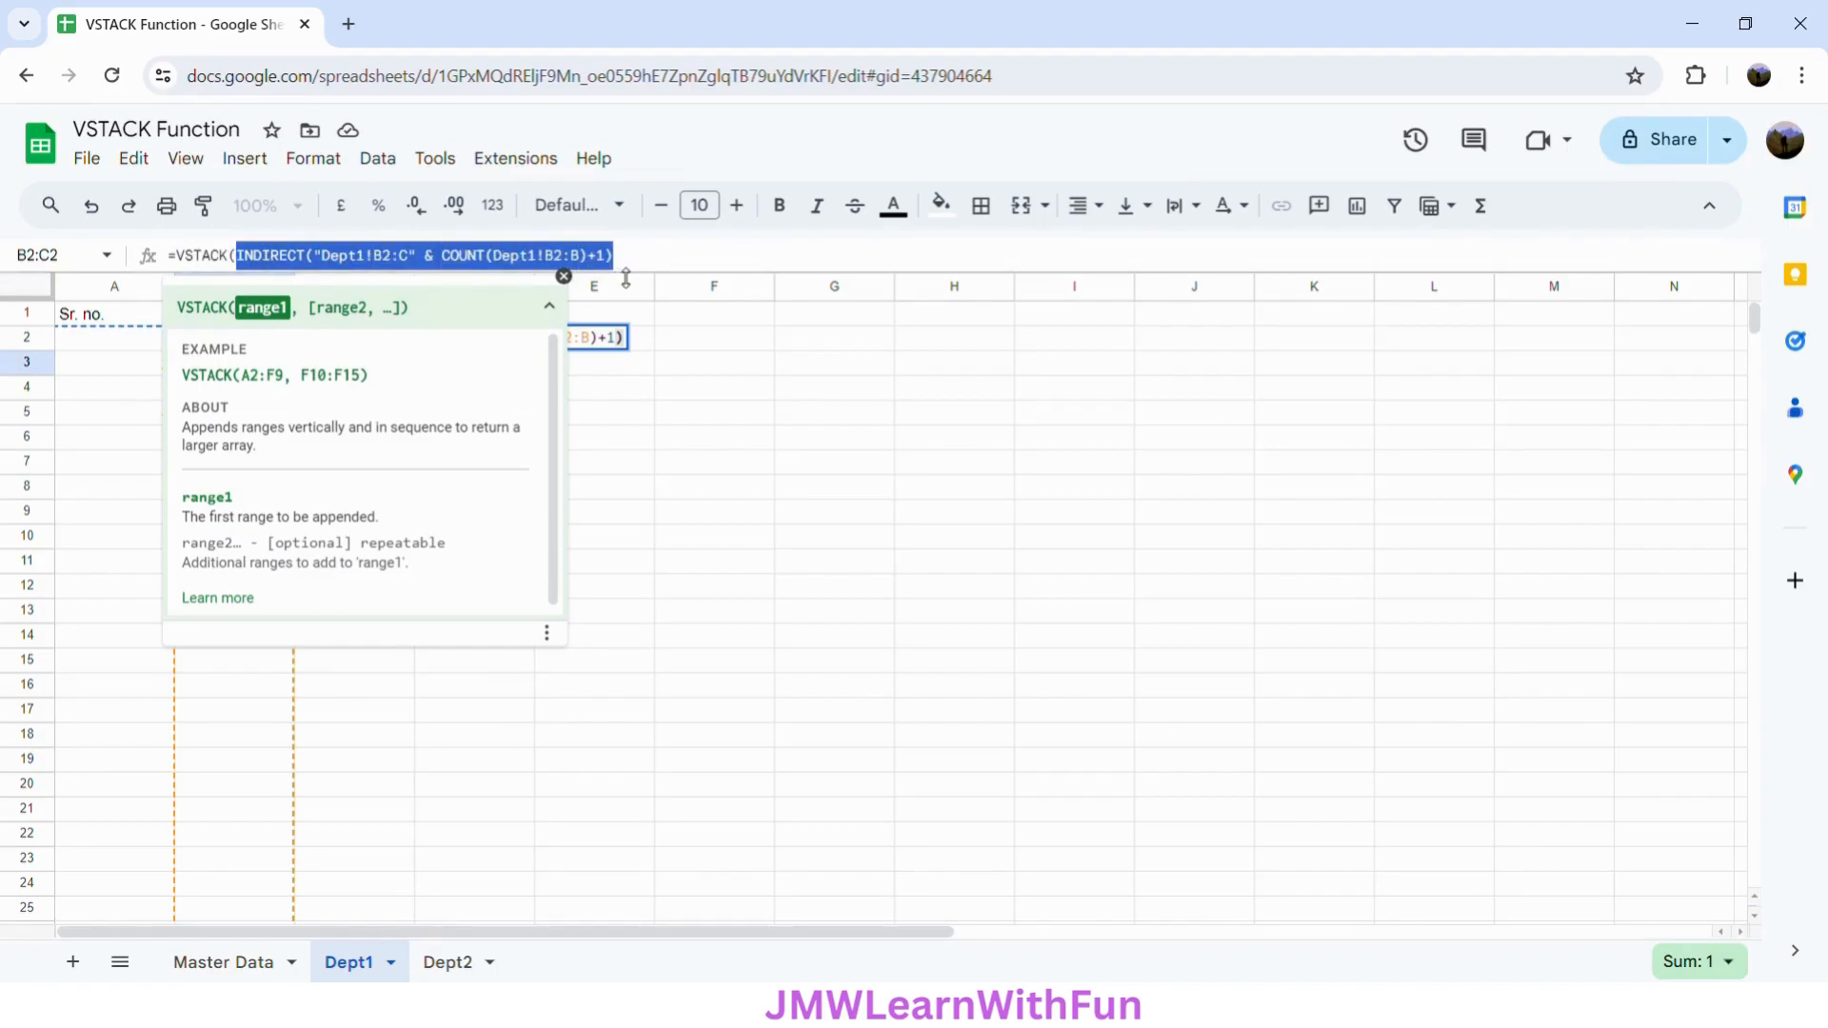
left_click(632, 265)
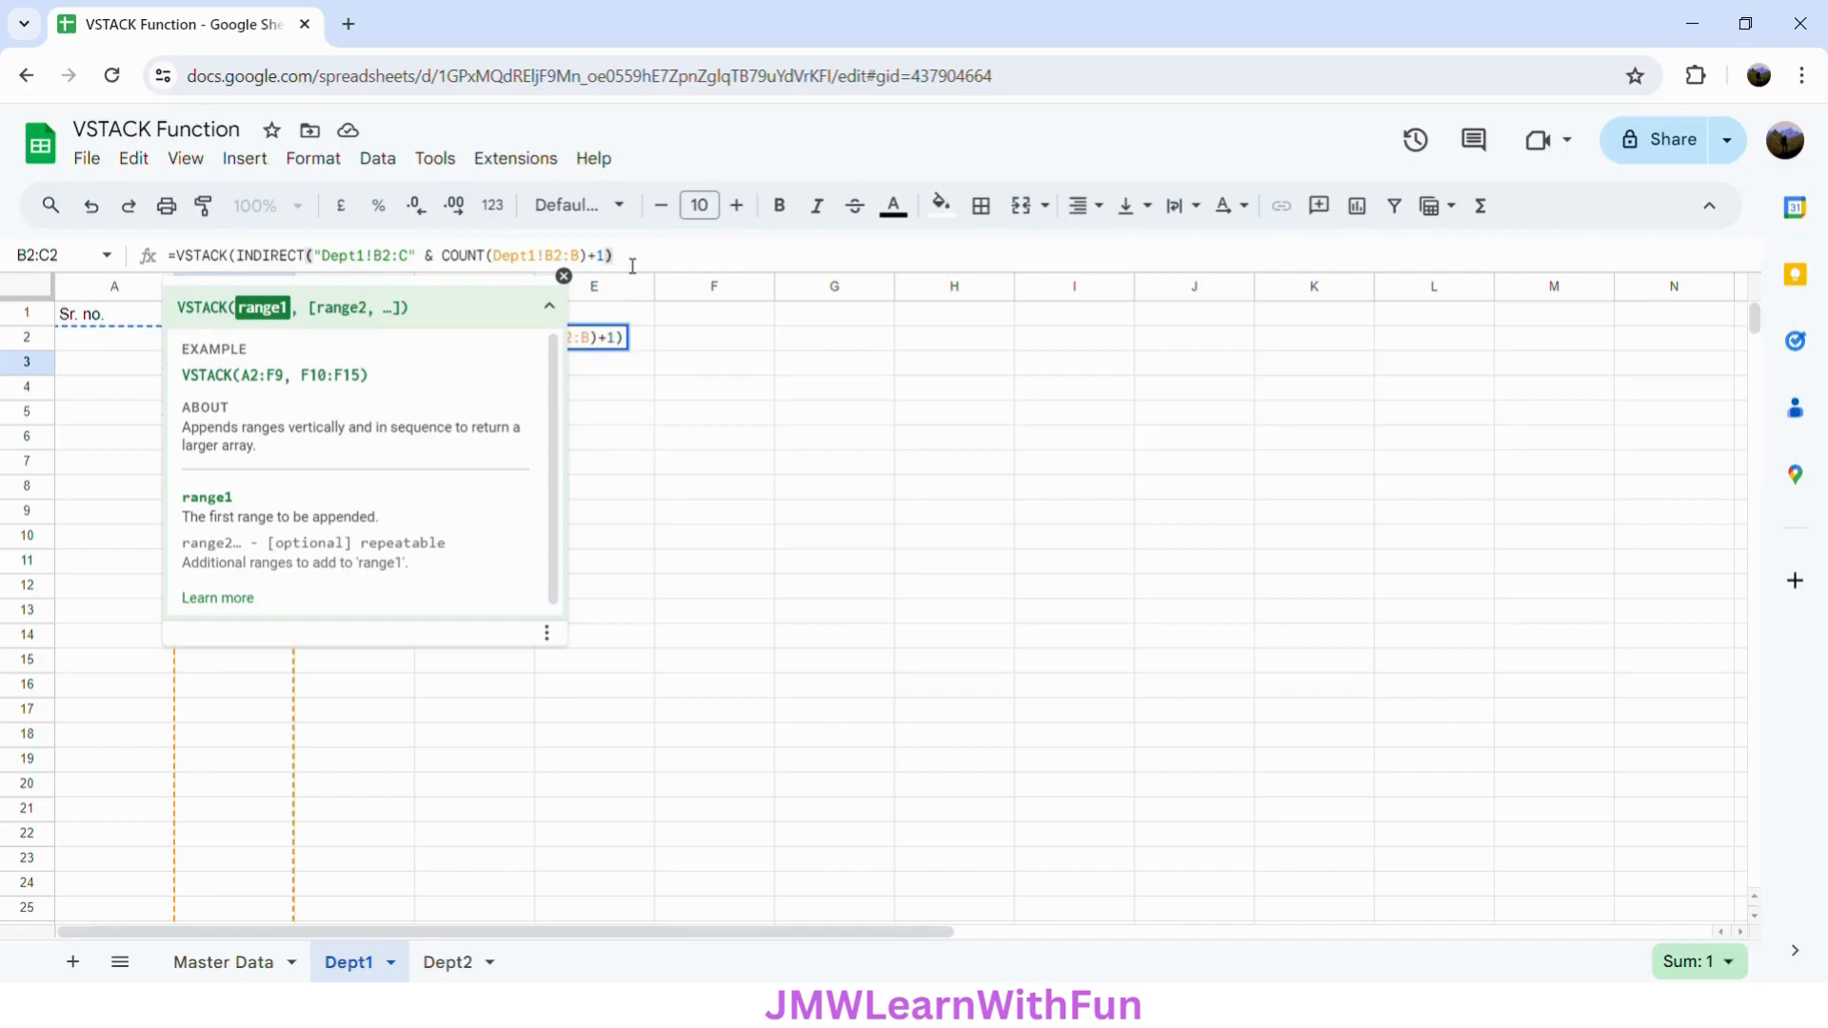
type(",")
key("ctrl+v")
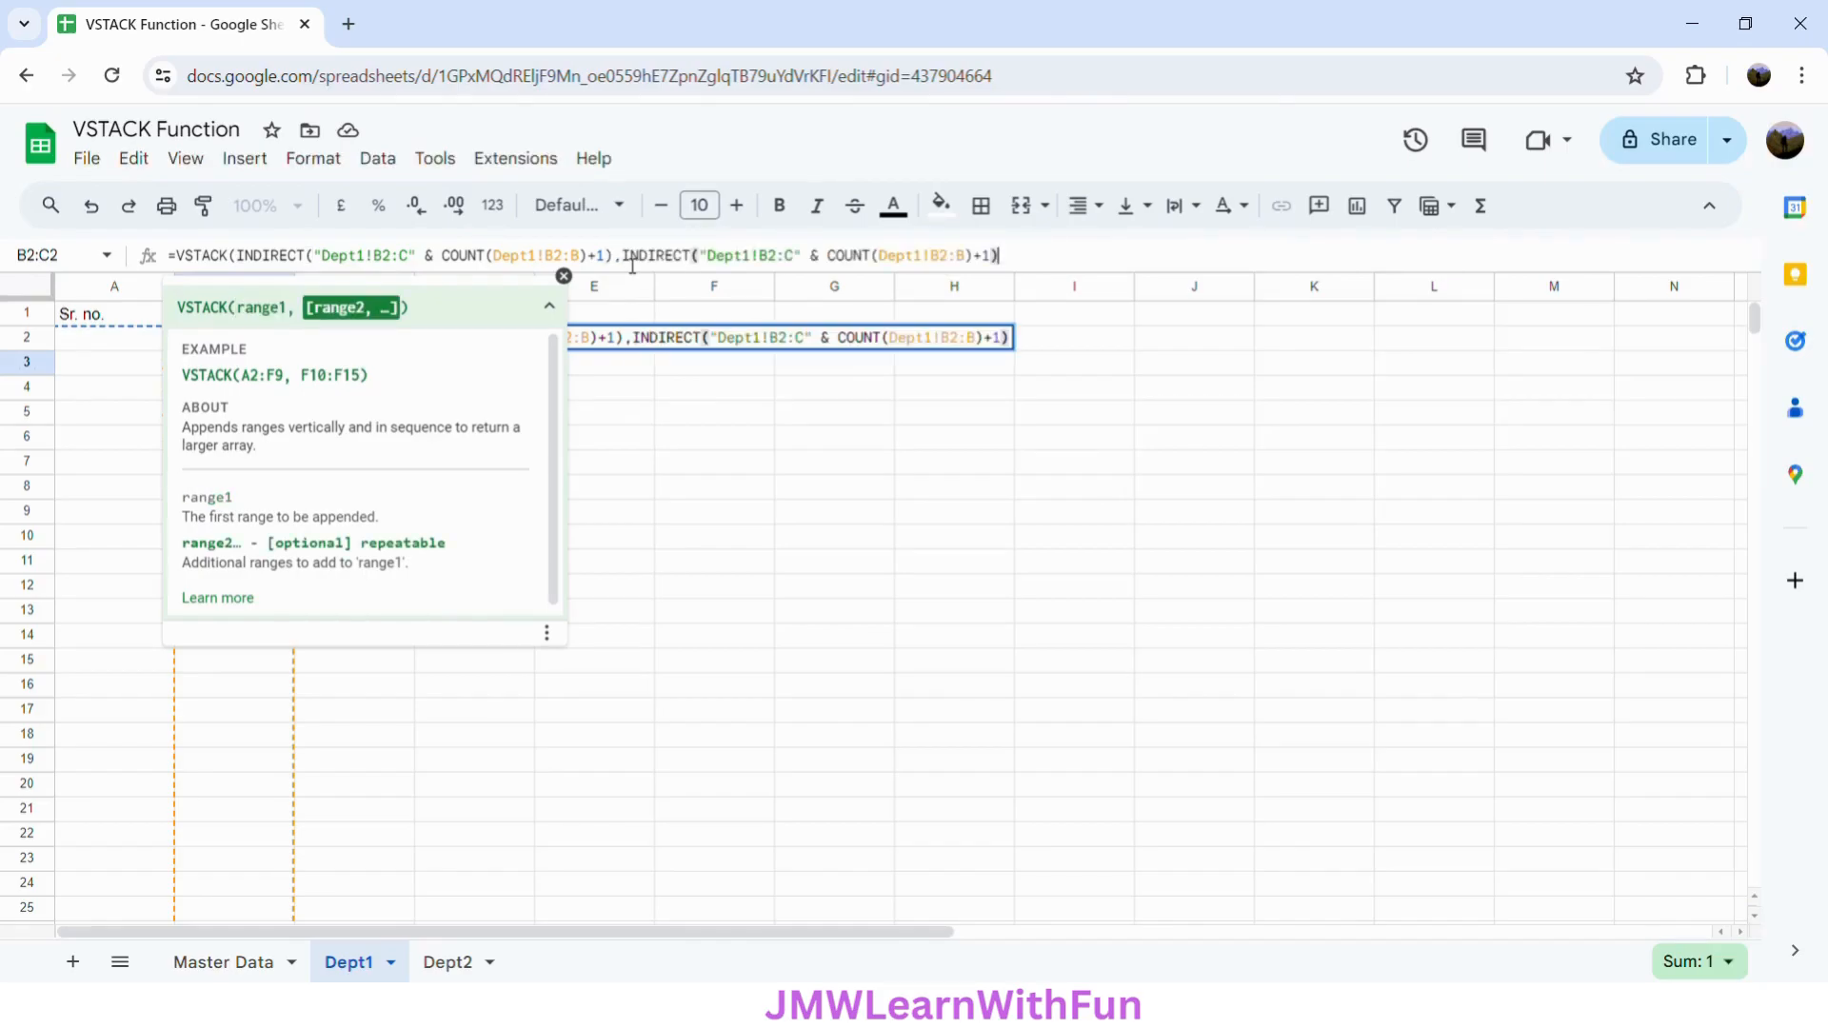
Step: Change both sheet references in the second INDIRECT expression to Dept2, then close and enter the VSTACK formula
left_click(757, 261)
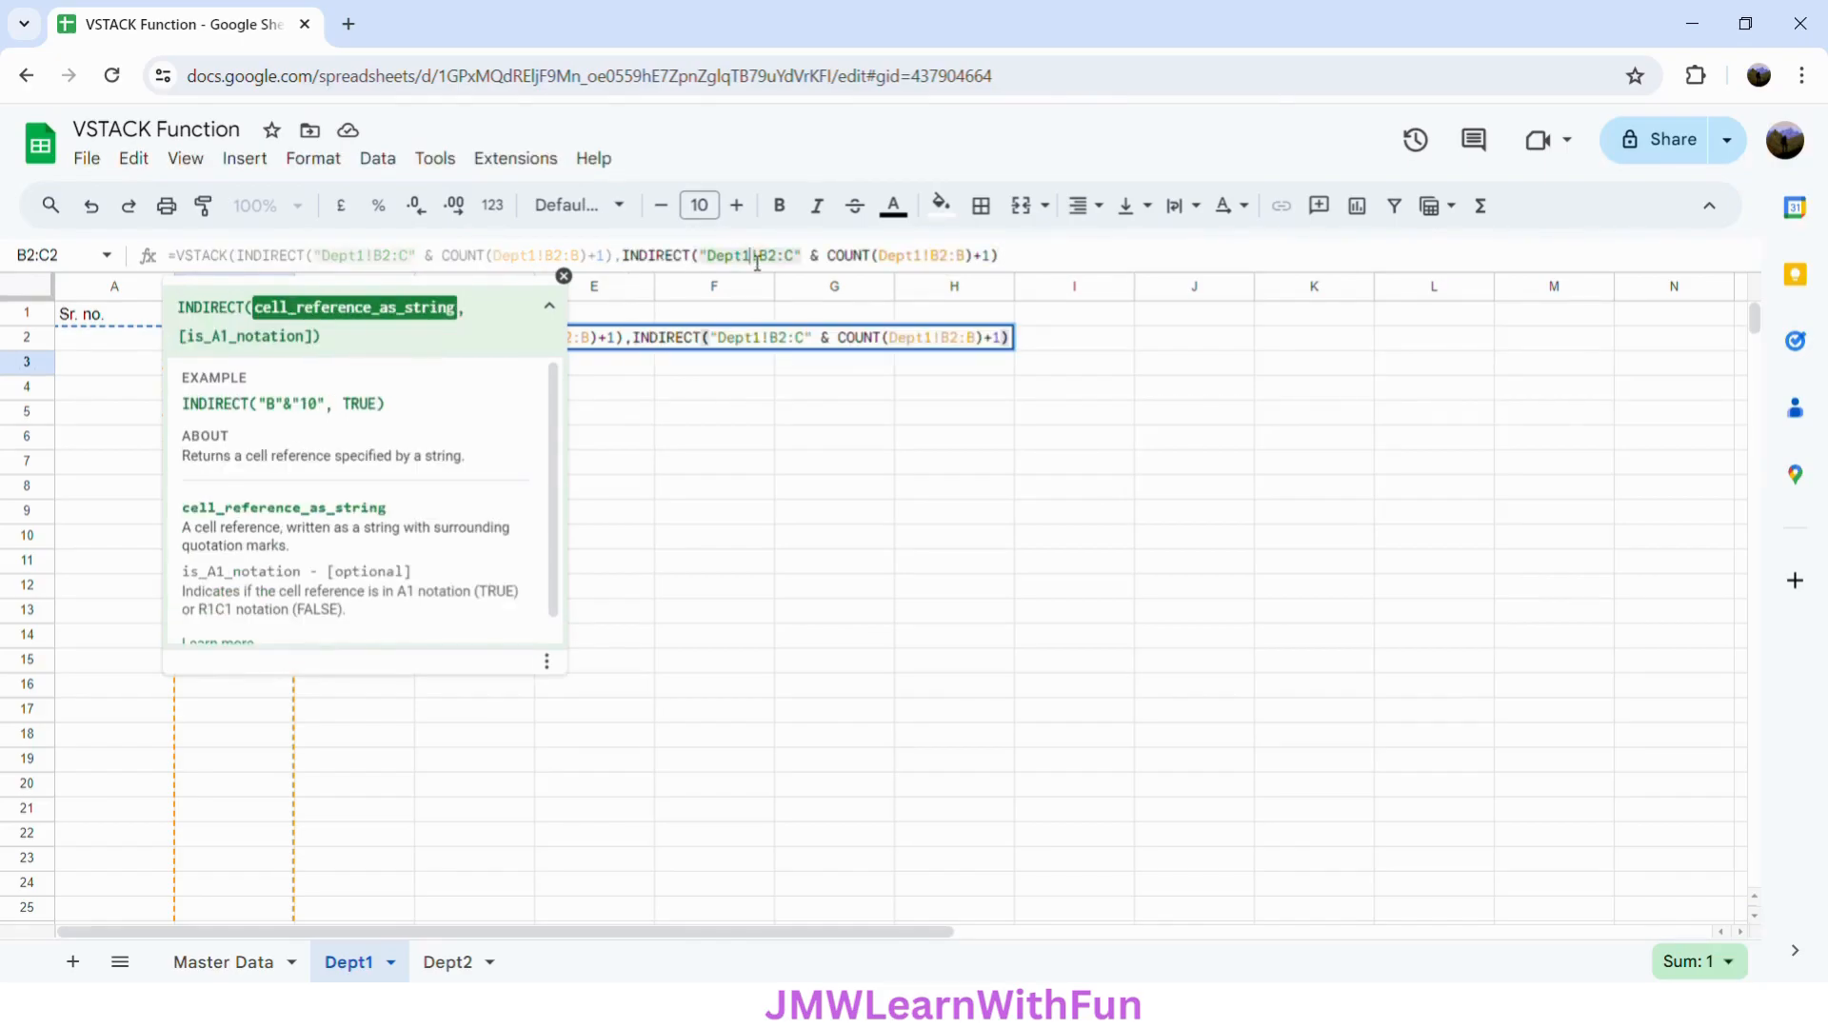
key("BackSpace")
type("2")
left_click(930, 259)
key("BackSpace")
type("2:B")
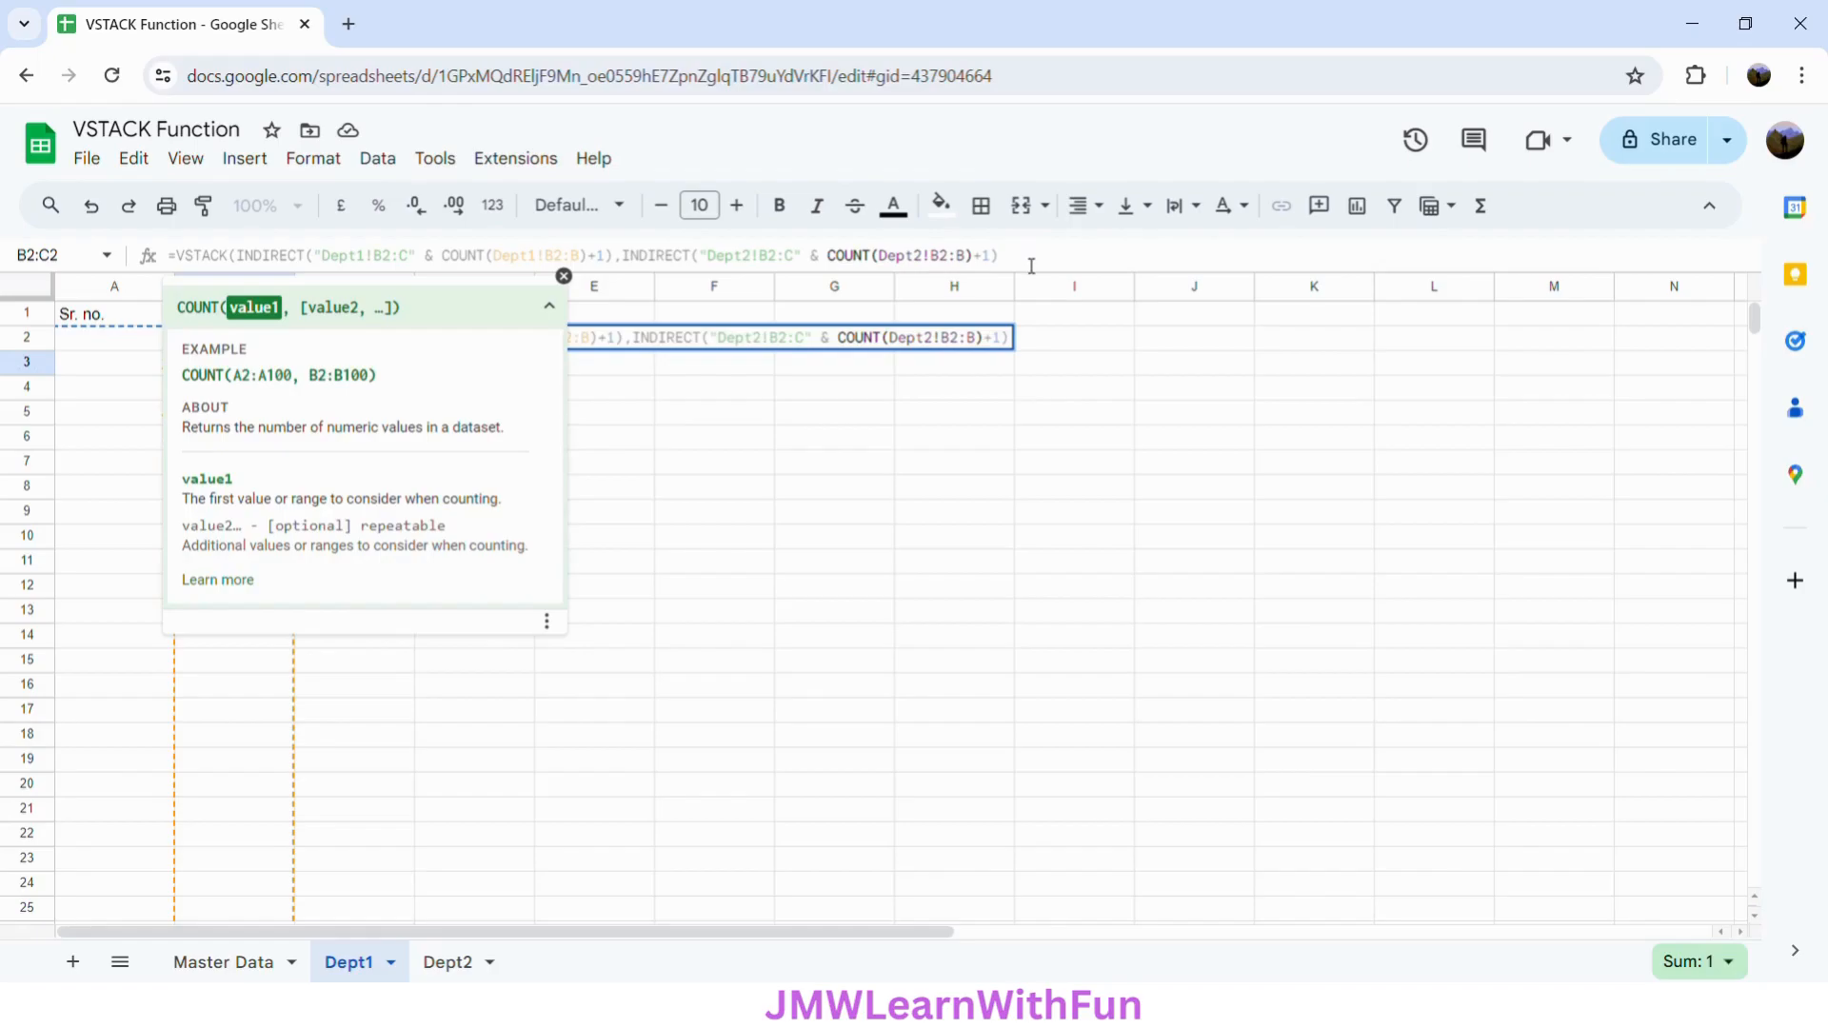
type(")")
key("Return")
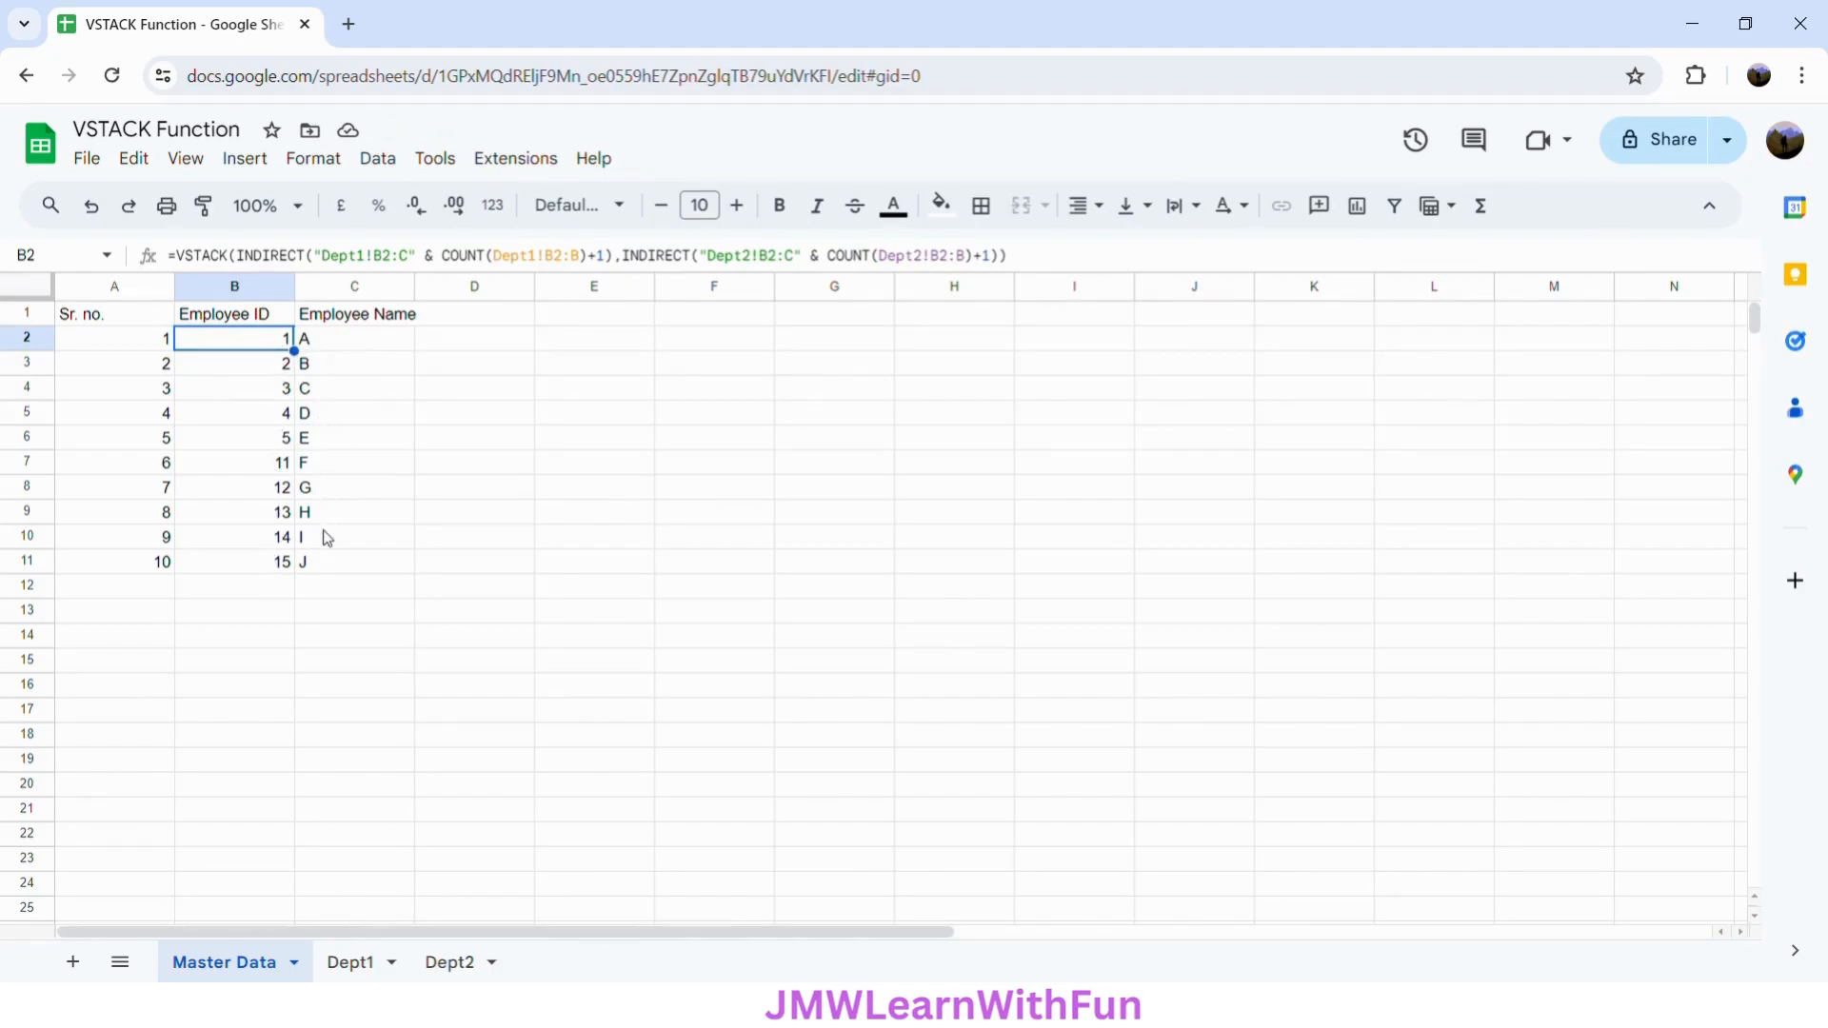
Step: Compare the Dept1 and Dept2 tables with the combined table in A1:C11 of Master Data
left_click(385, 958)
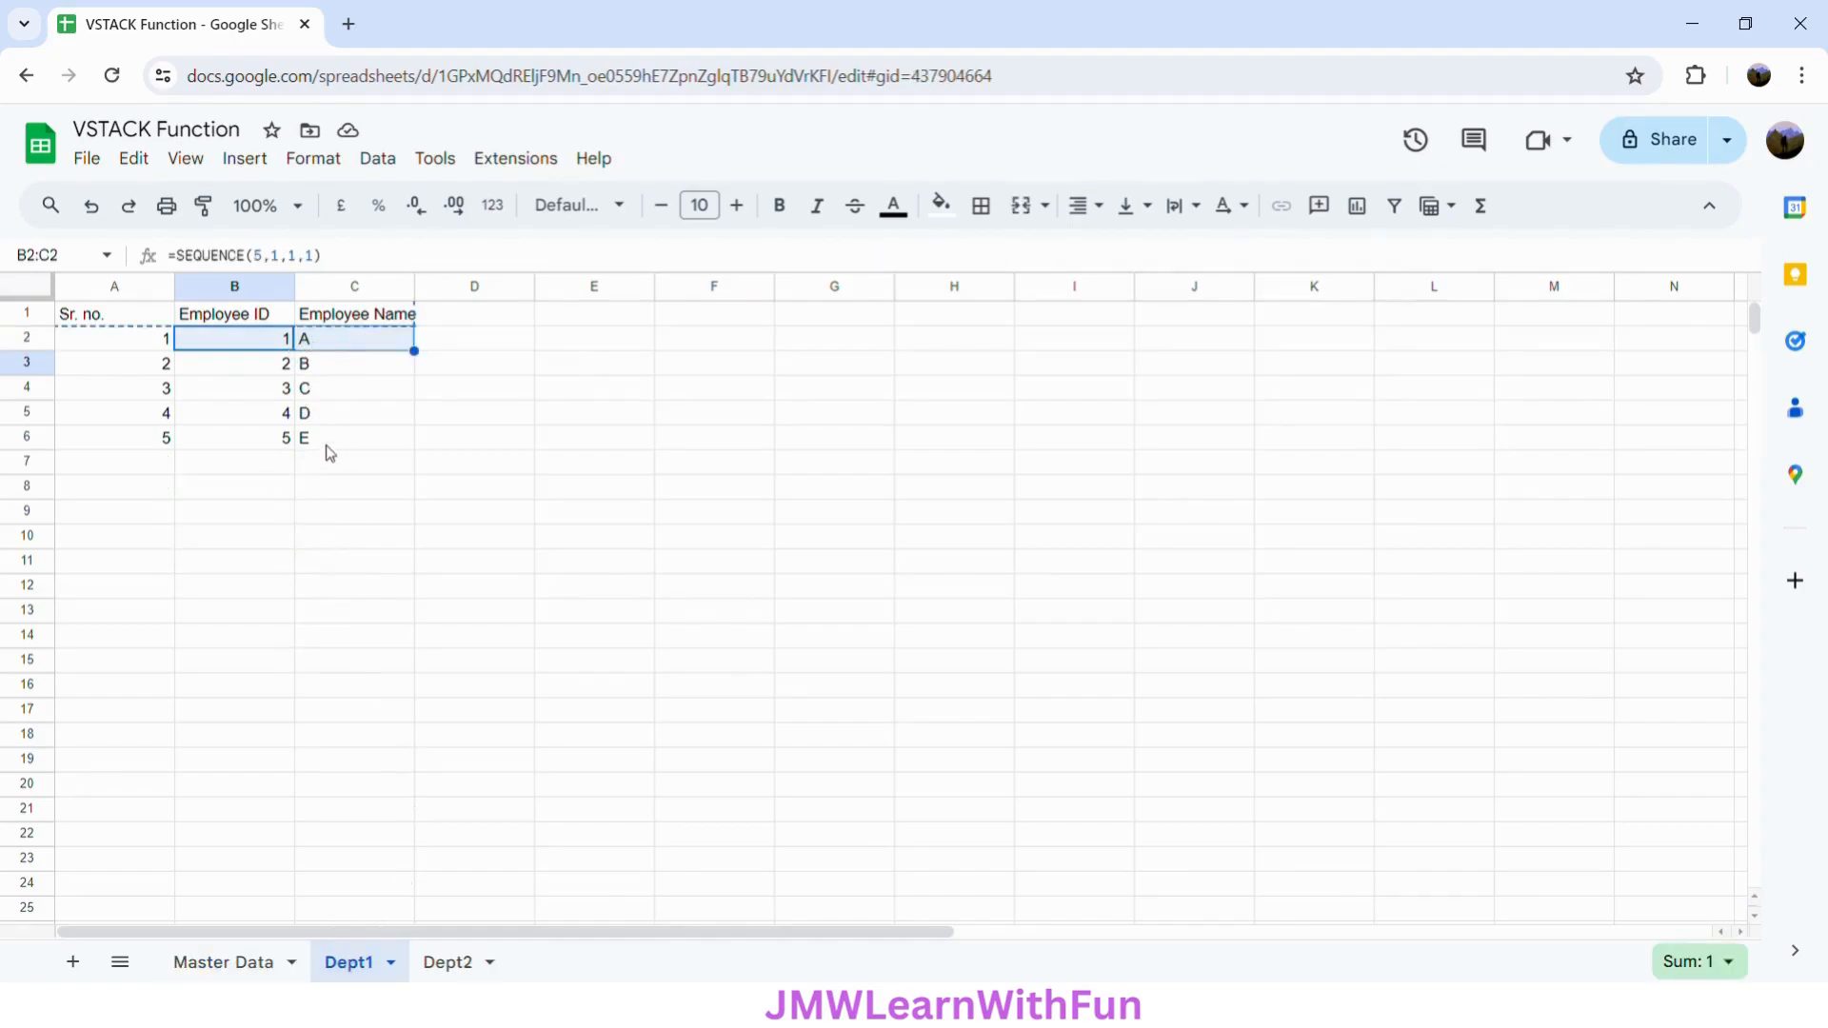
left_click(463, 963)
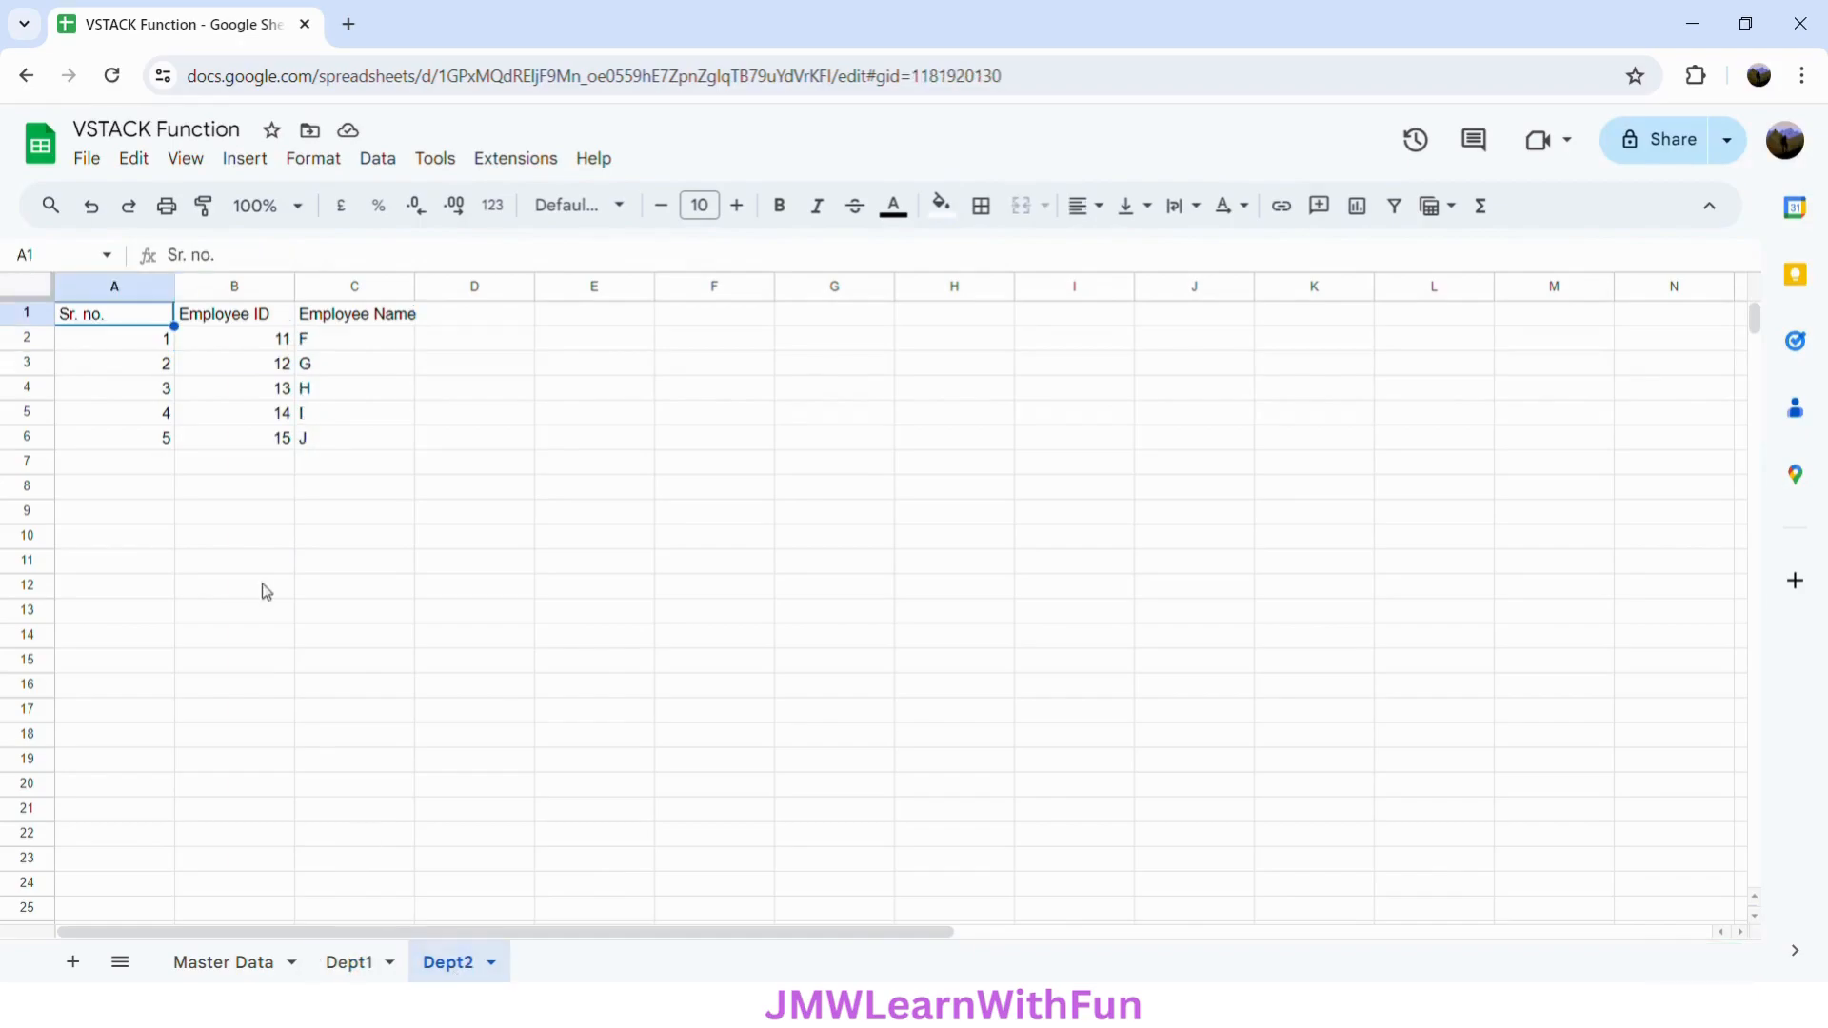
left_click(209, 966)
left_click(110, 325)
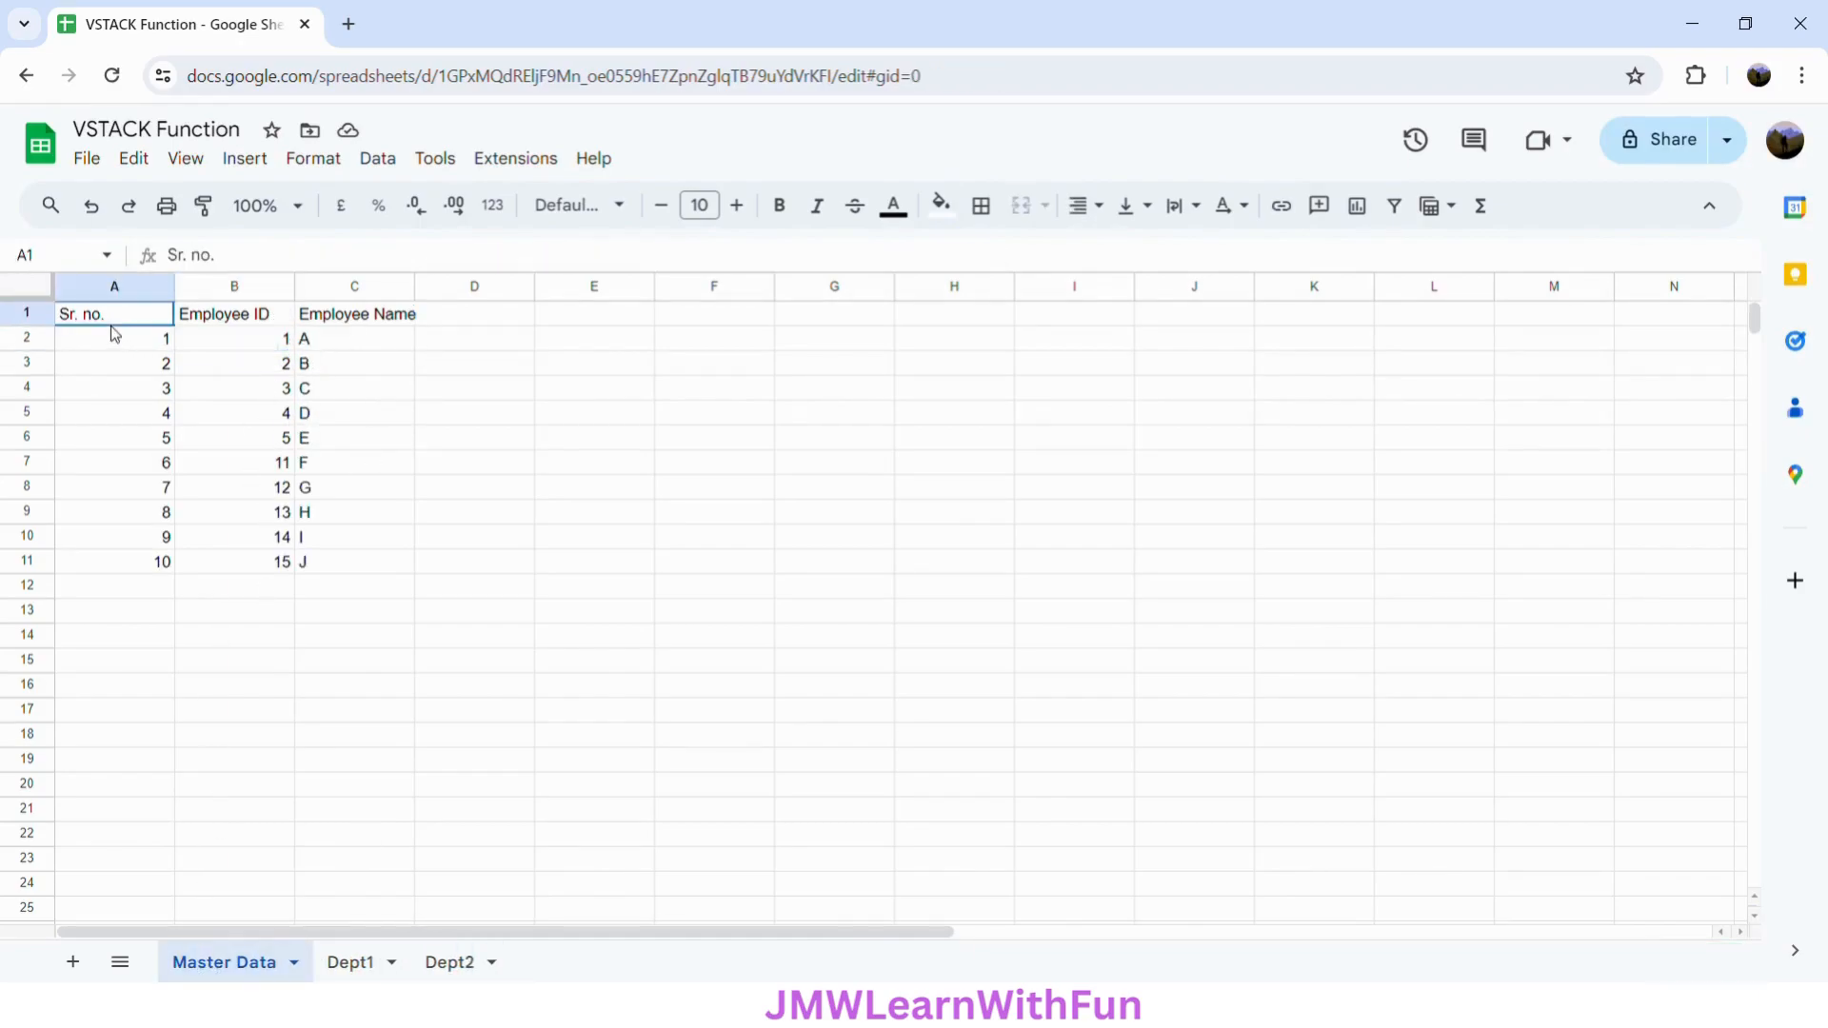
left_click(355, 568, "shift")
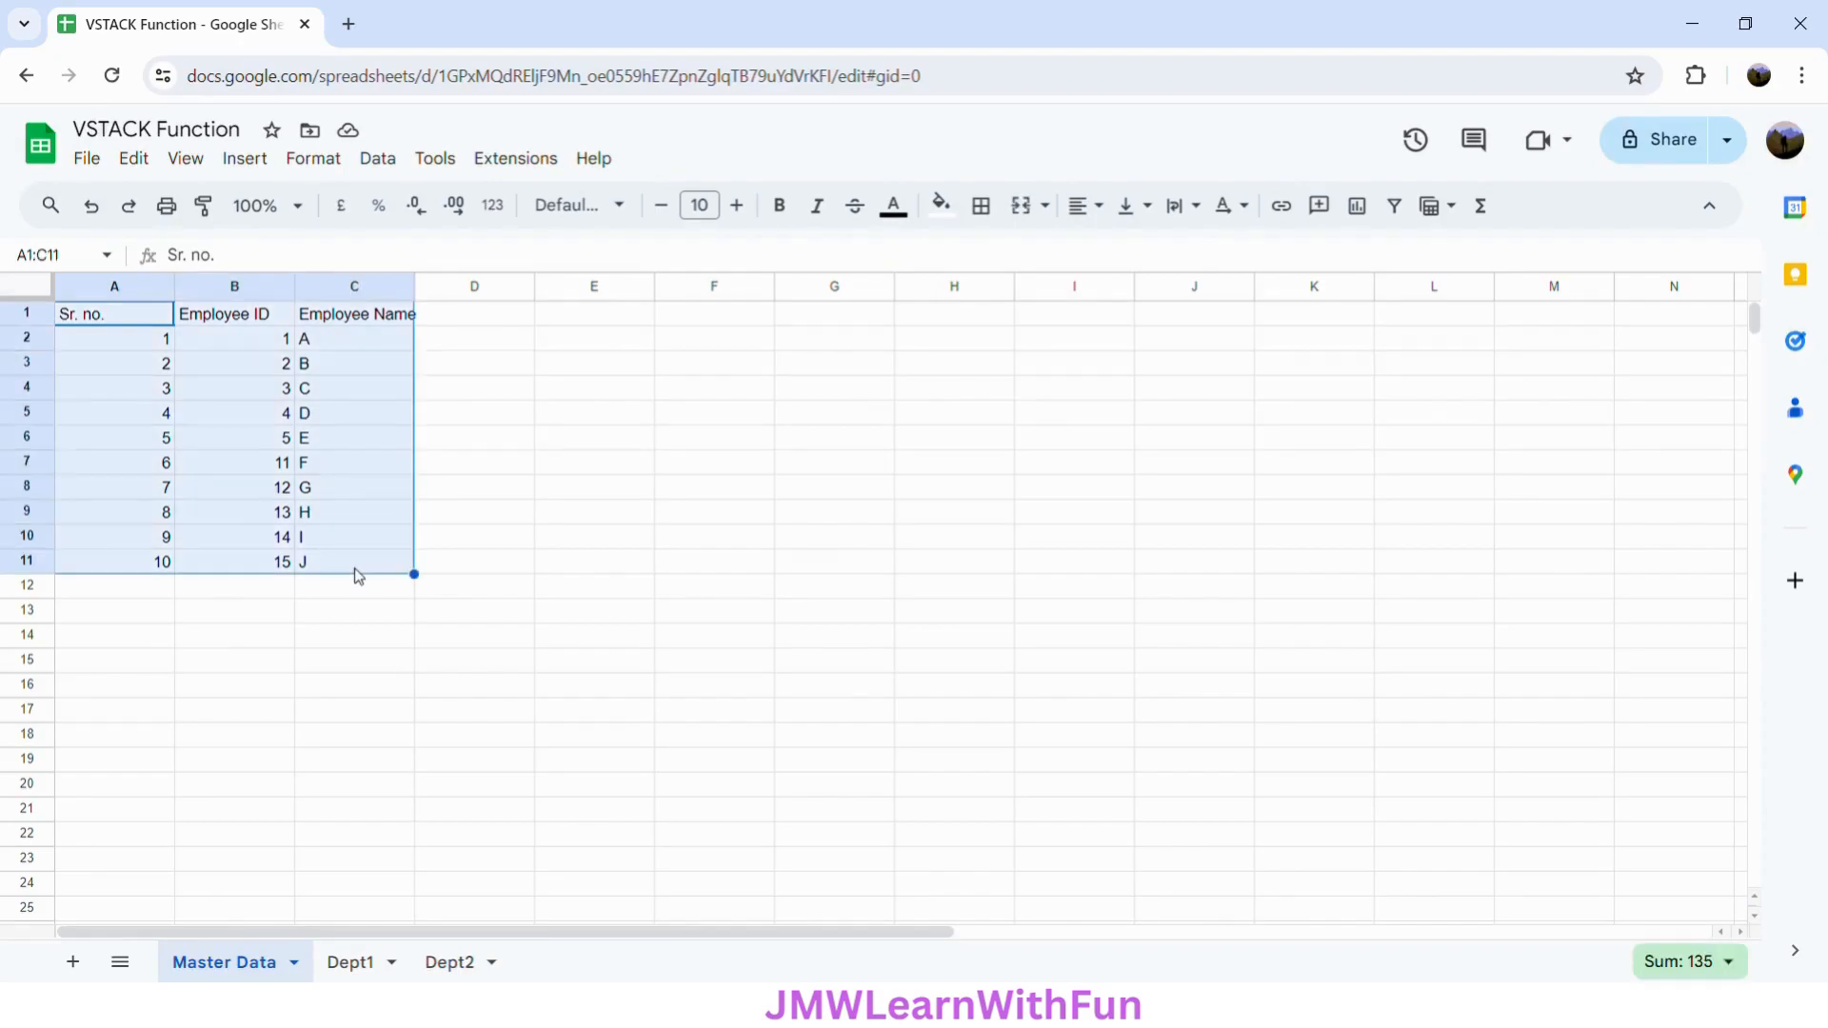
Step: Apply all borders to columns A to C of Master Data and centre their contents horizontally and vertically
left_click(139, 288)
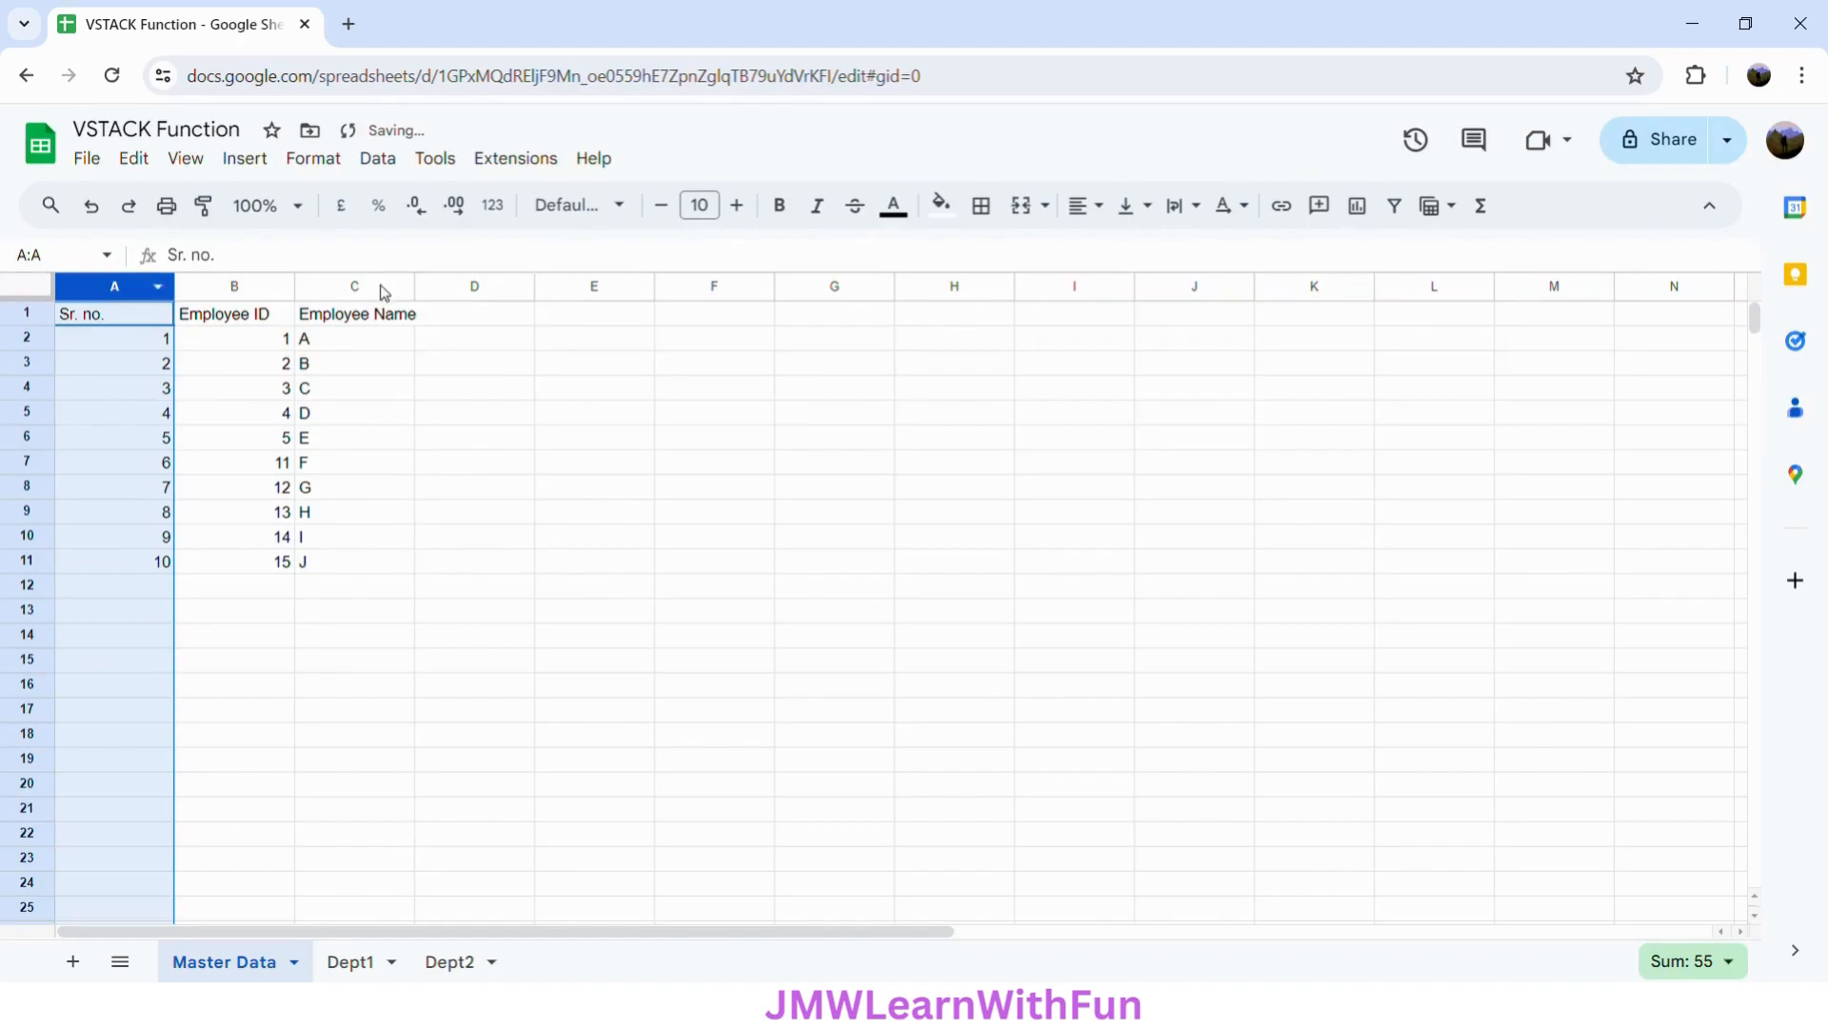
left_click(367, 282, "shift")
left_click(982, 207)
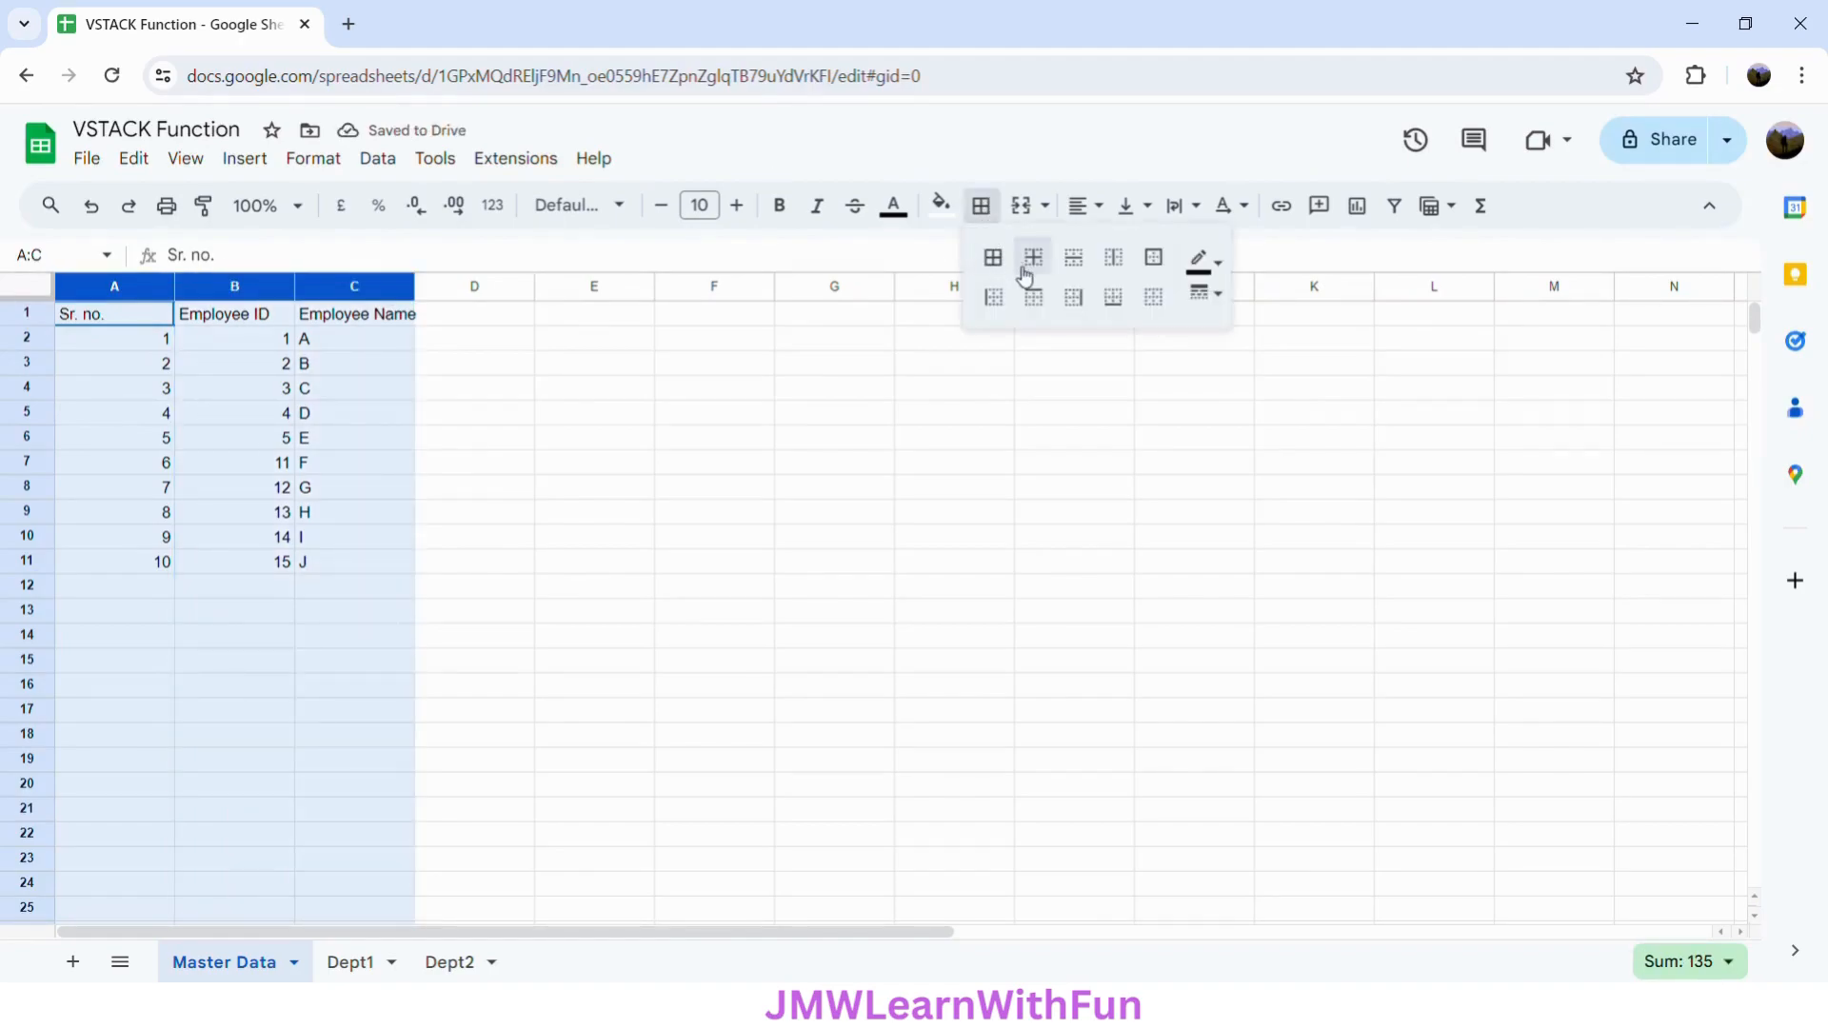
left_click(993, 257)
left_click(1099, 207)
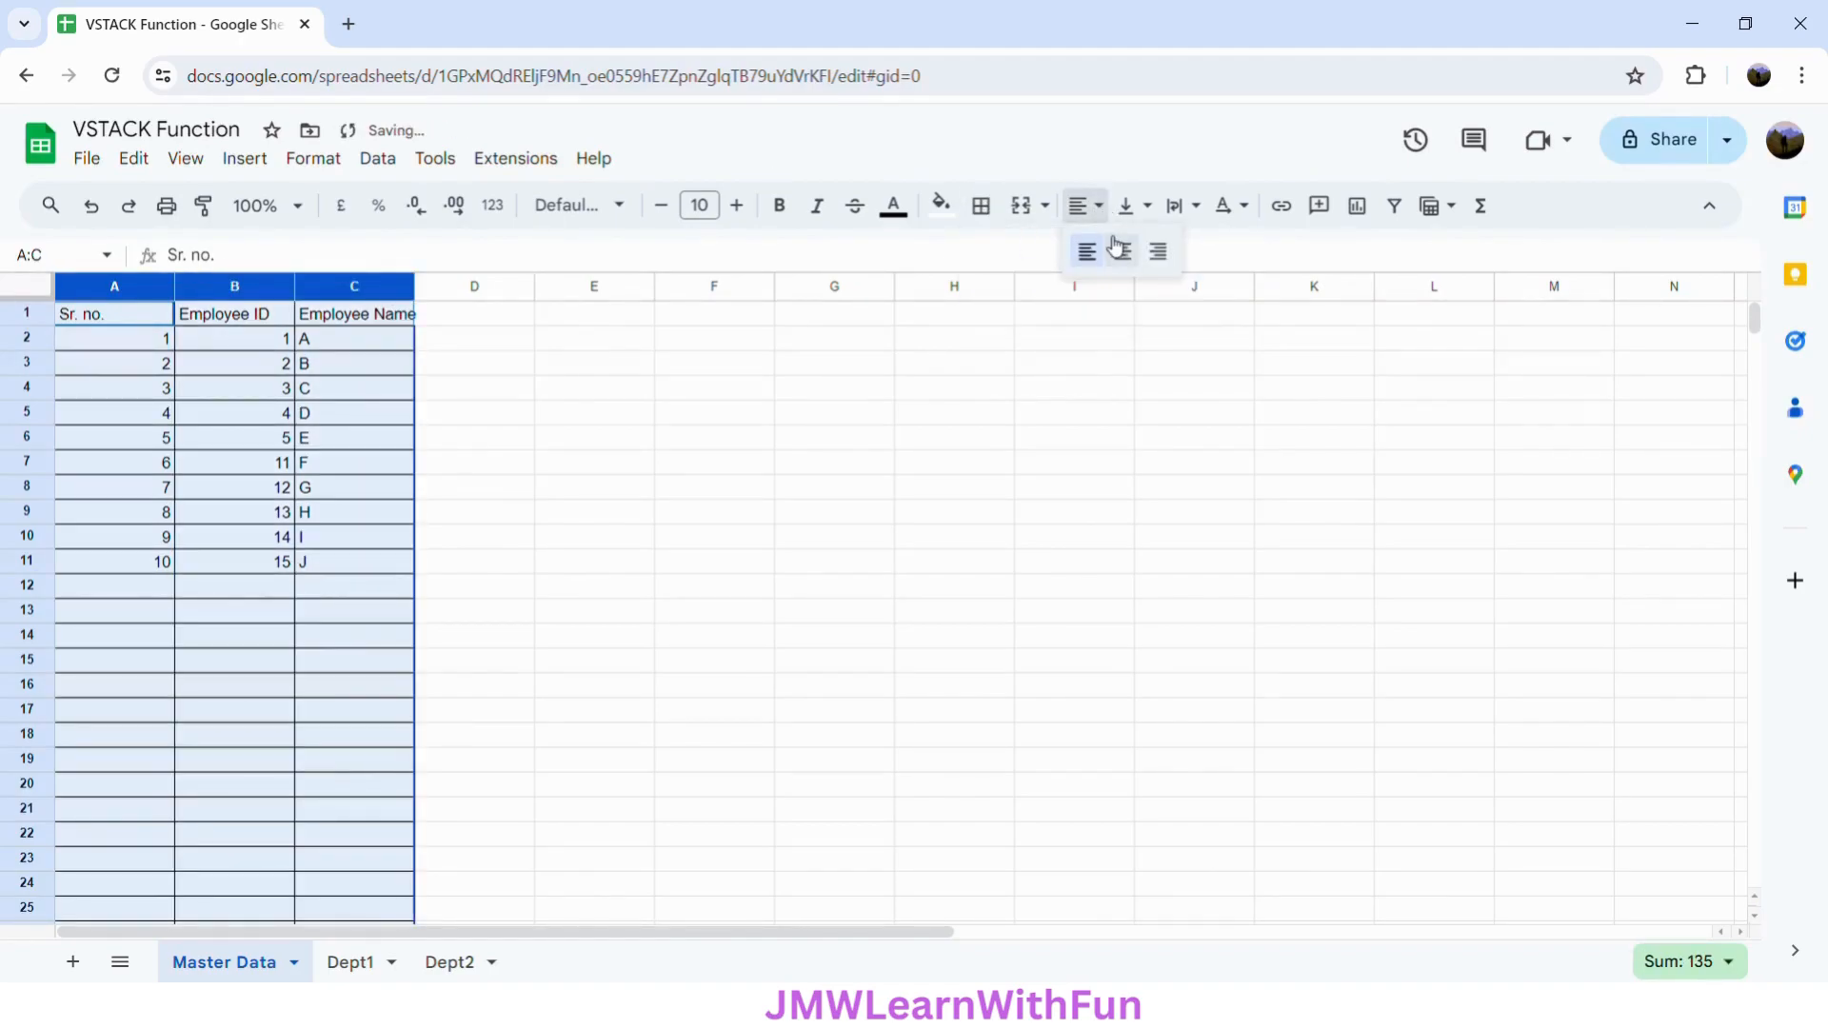
left_click(1120, 251)
left_click(1131, 206)
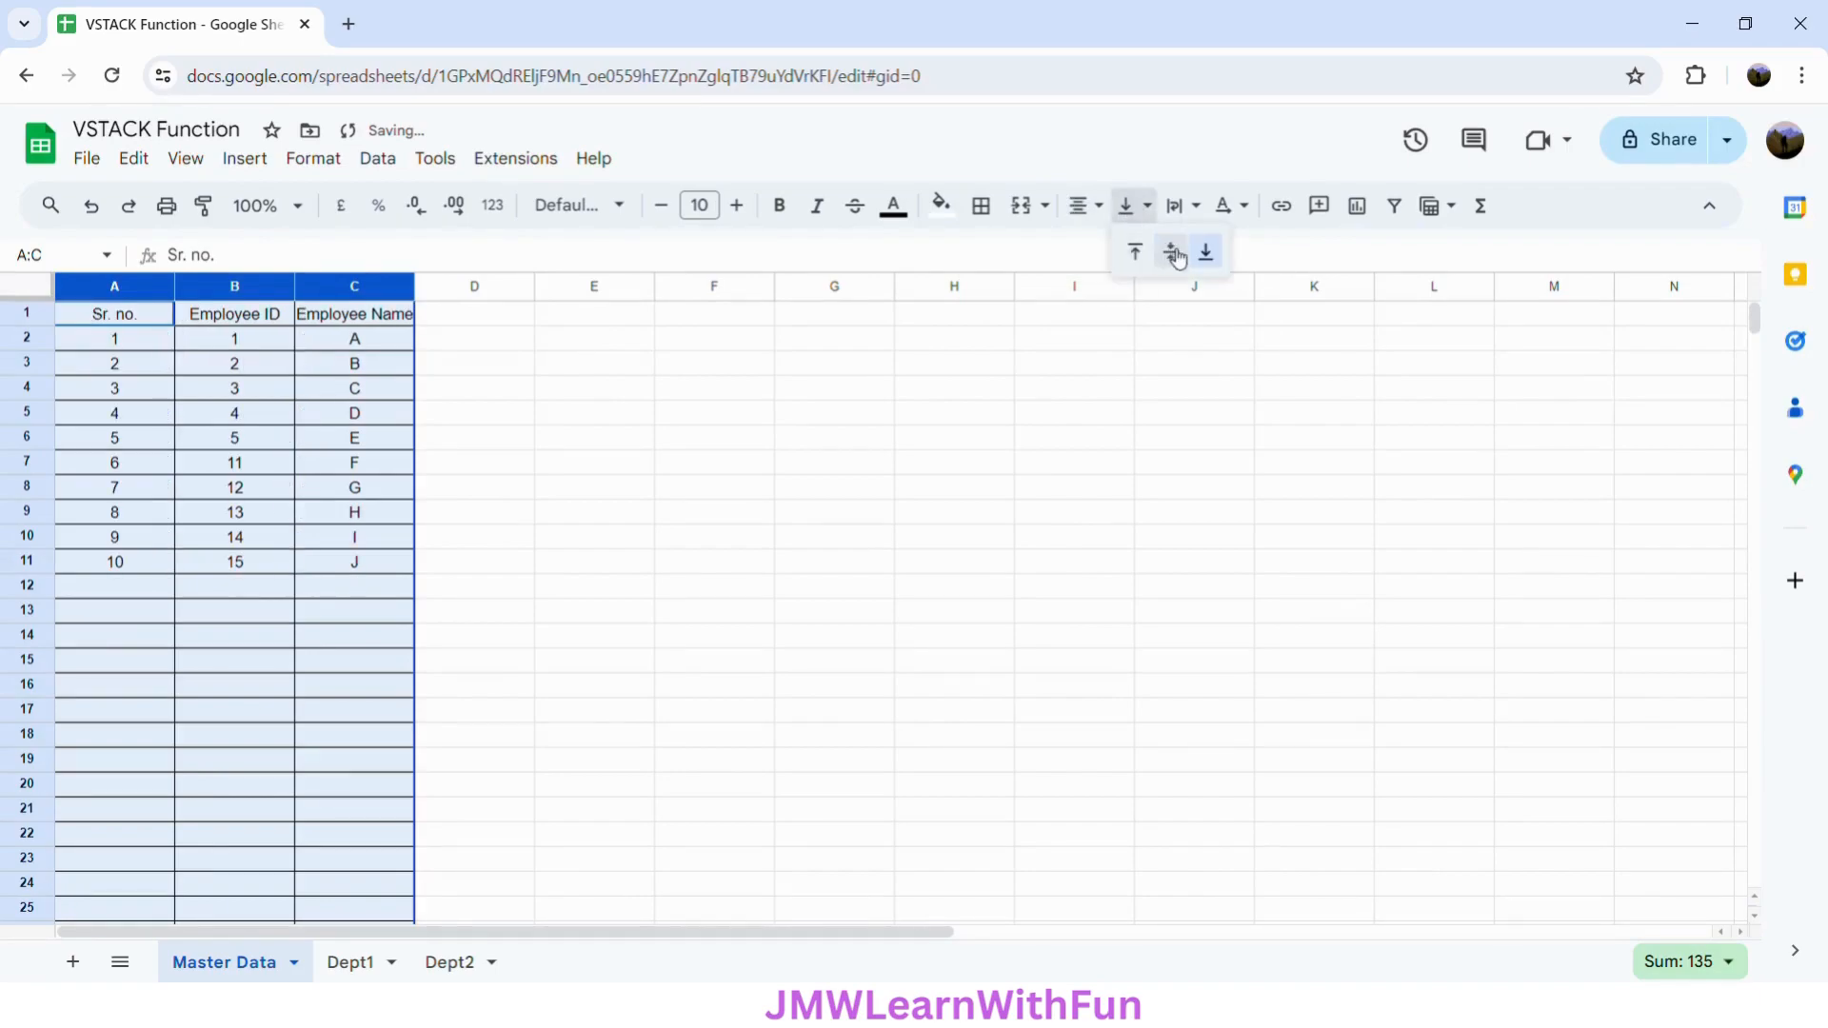
left_click(1169, 253)
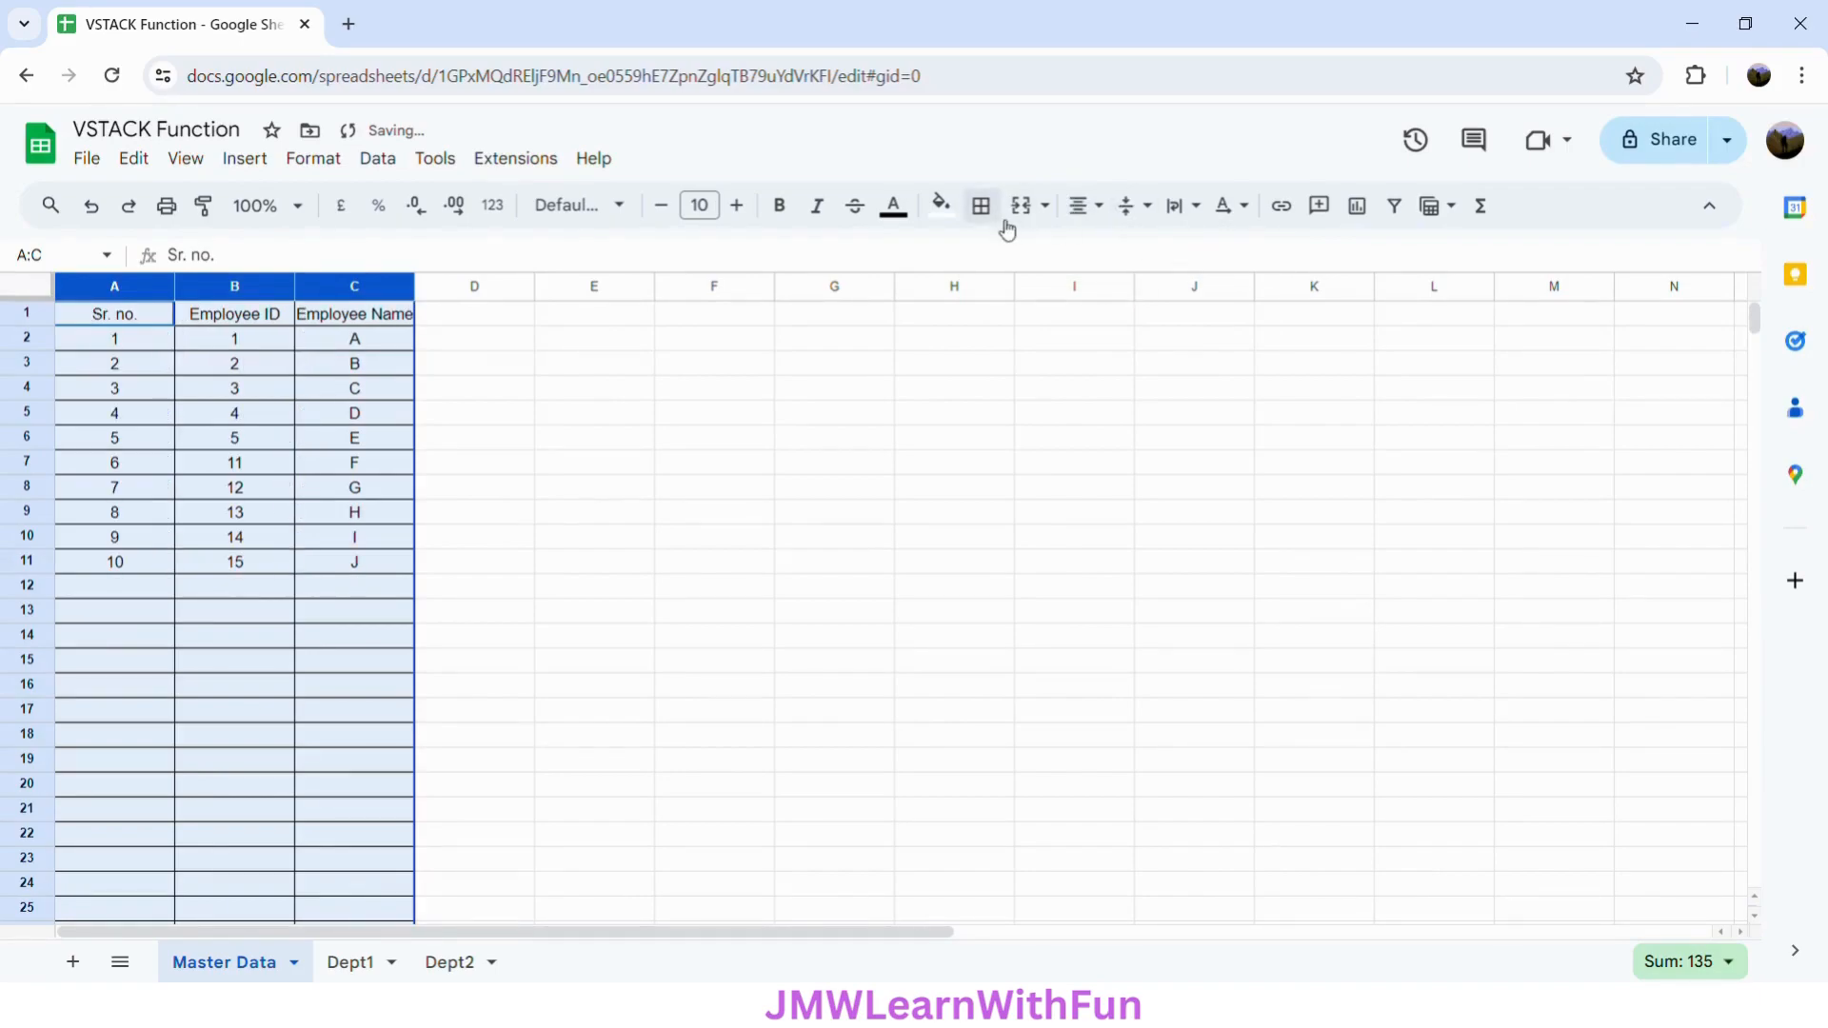
Step: Make the header cells A1:C1 of Master Data bold with a yellow fill
left_click(156, 322)
left_click(373, 317, "shift")
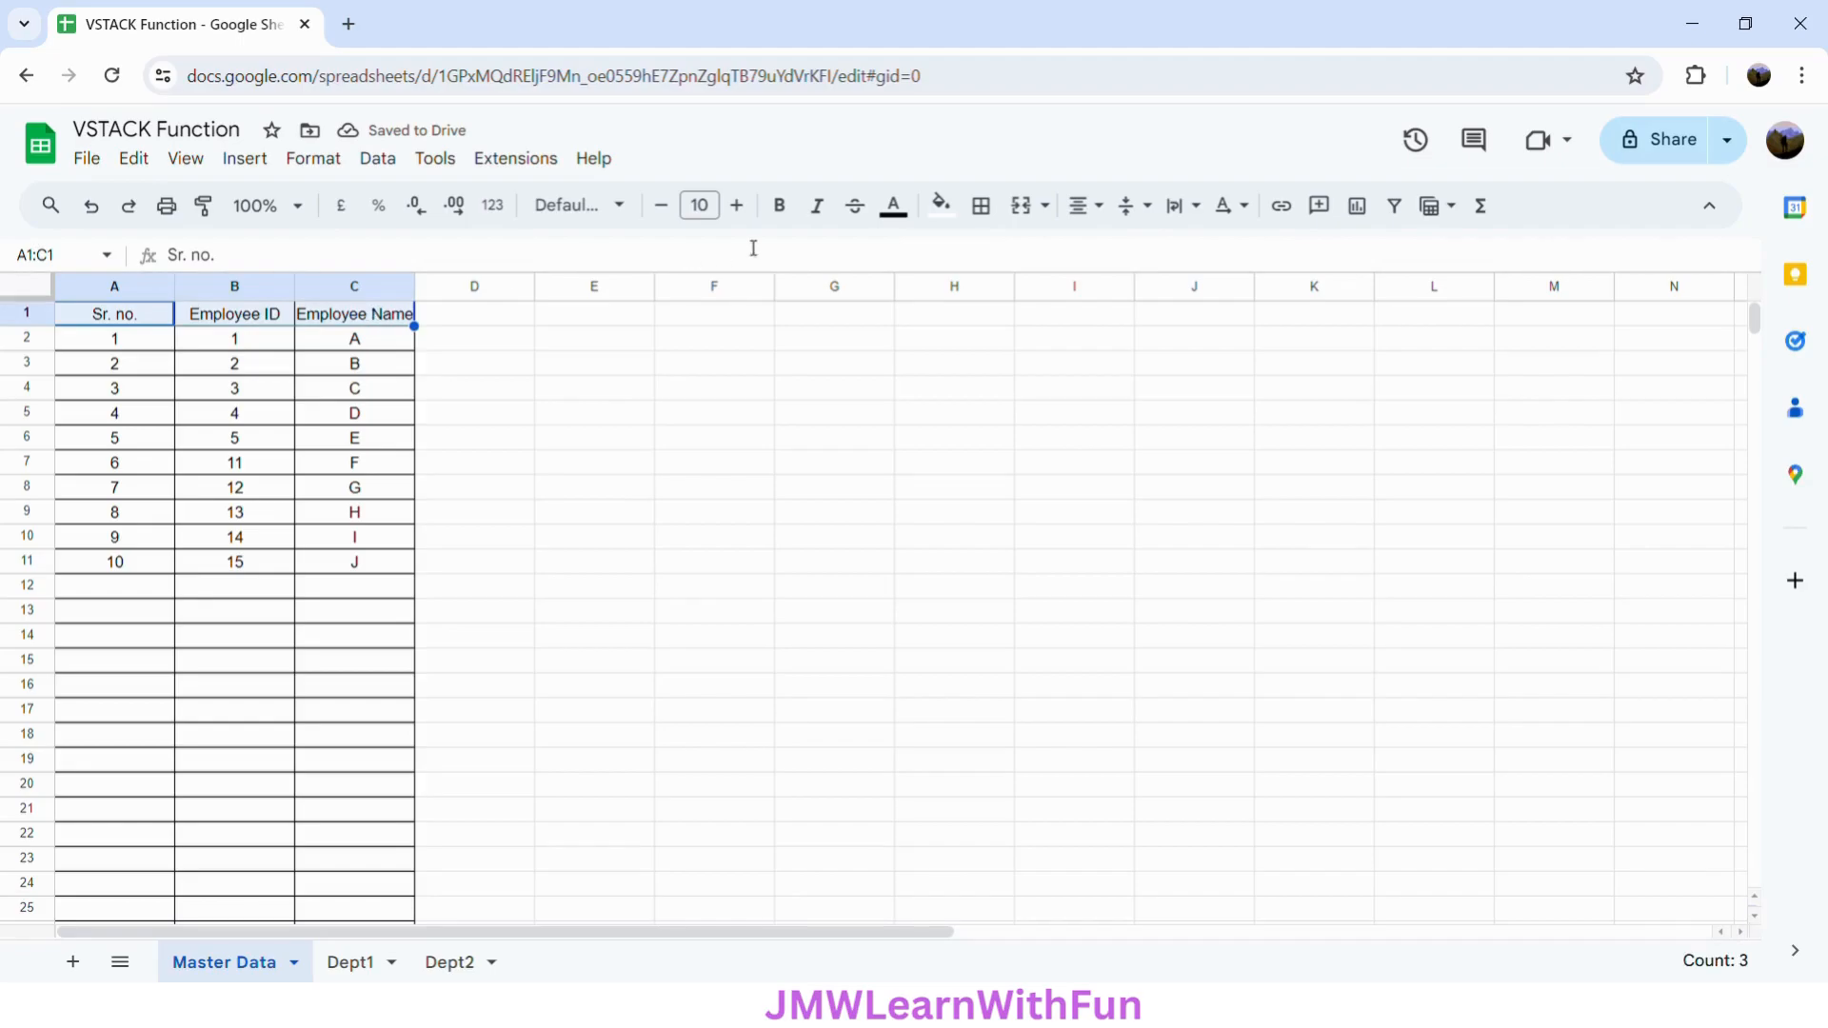
left_click(779, 205)
left_click(941, 205)
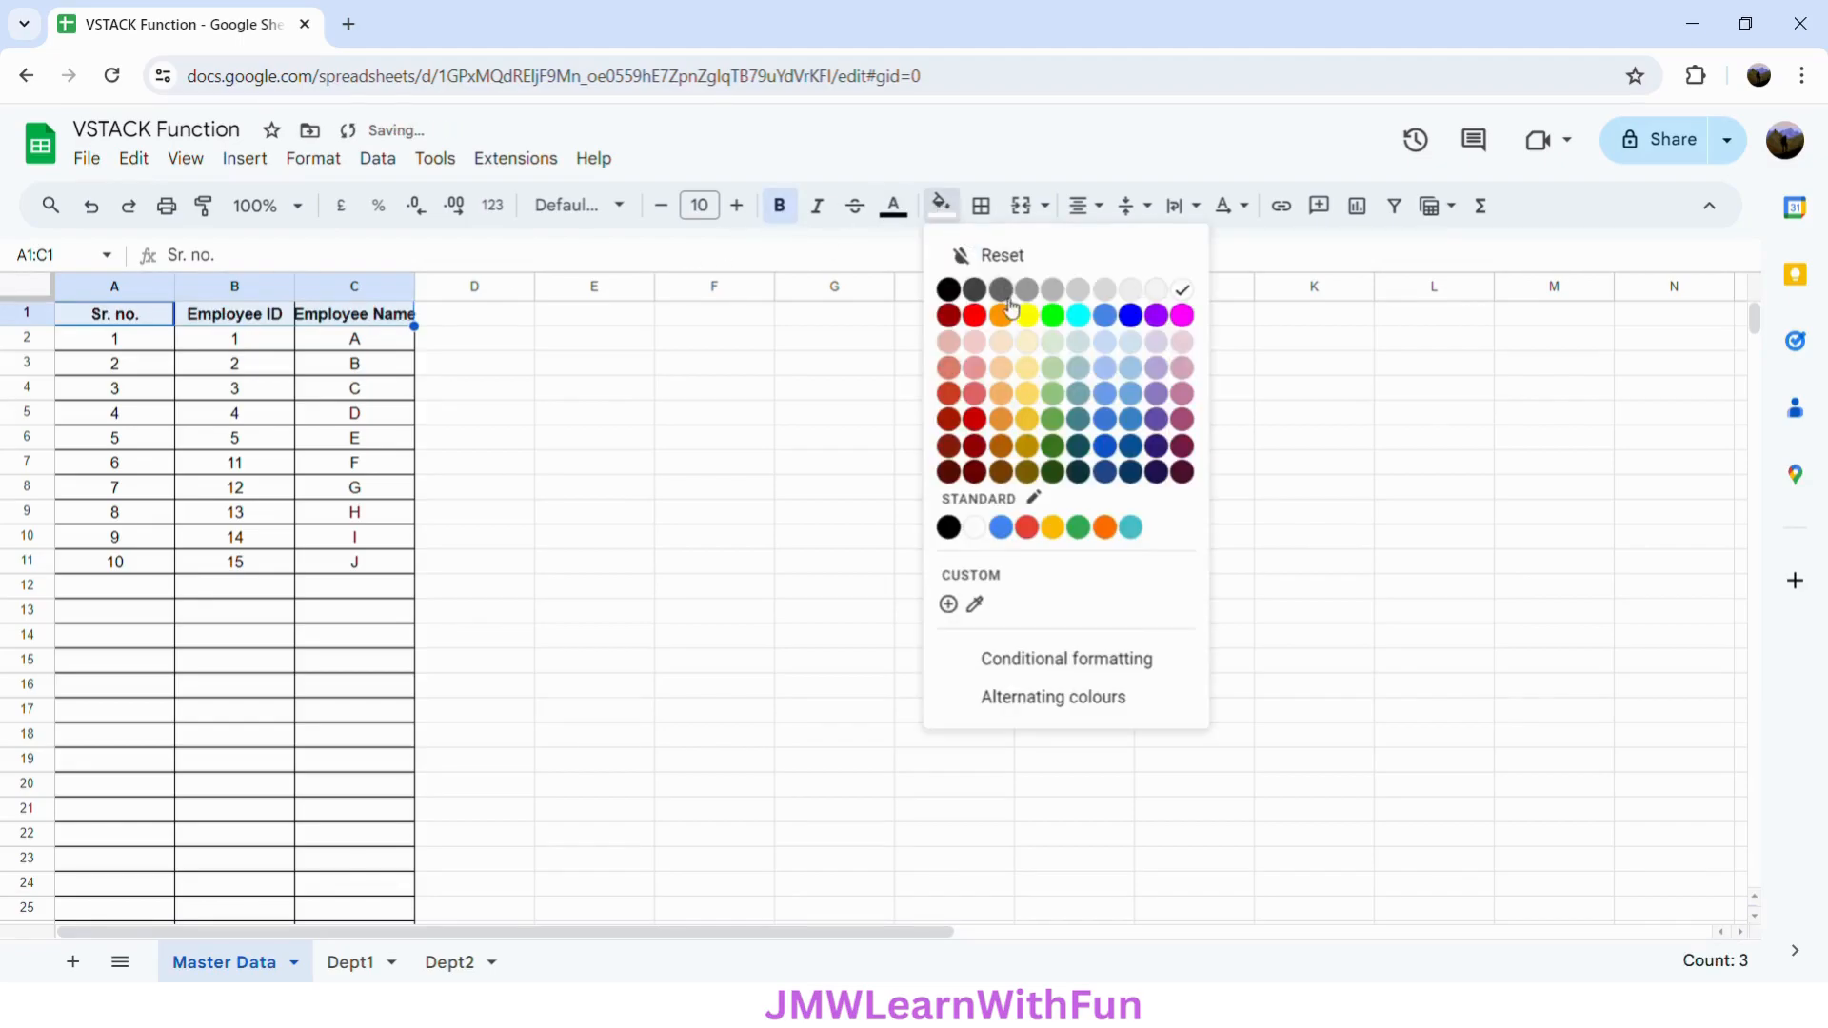
left_click(1026, 317)
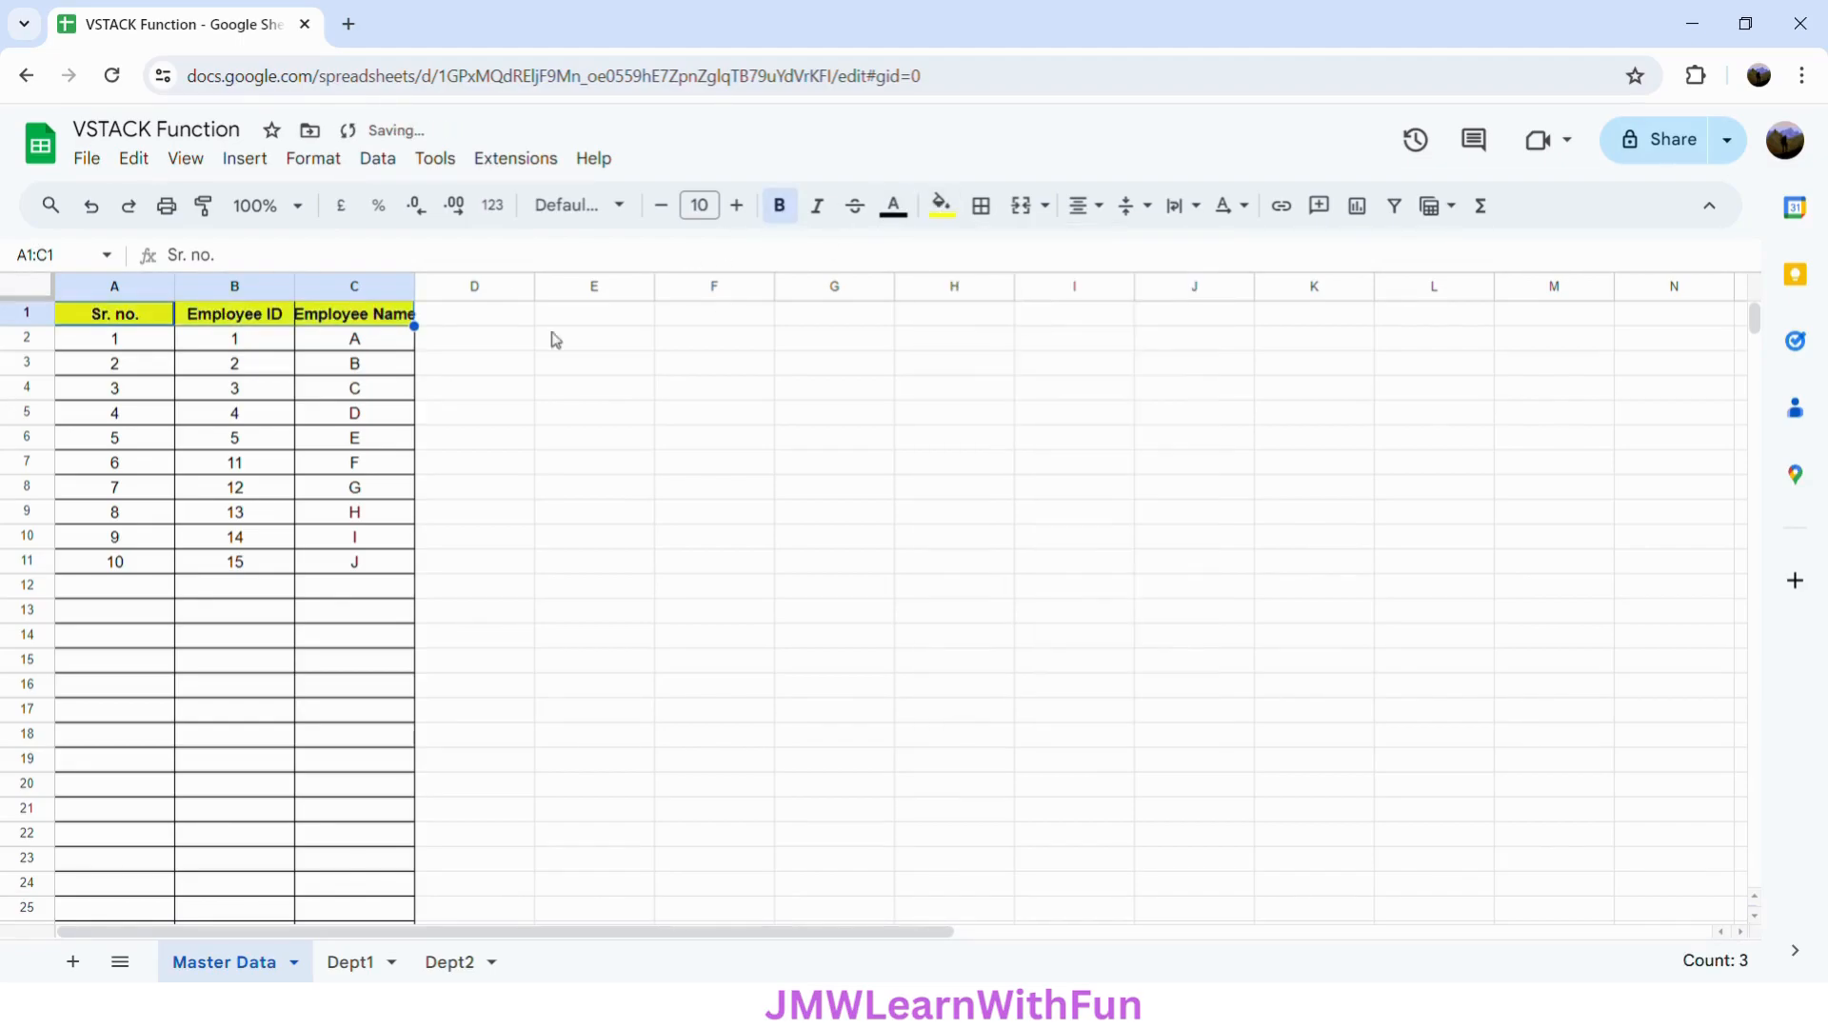
Step: Fit columns A to C of Master Data to their contents, then widen all three to one equal width
left_click(114, 286)
left_click(354, 286, "shift")
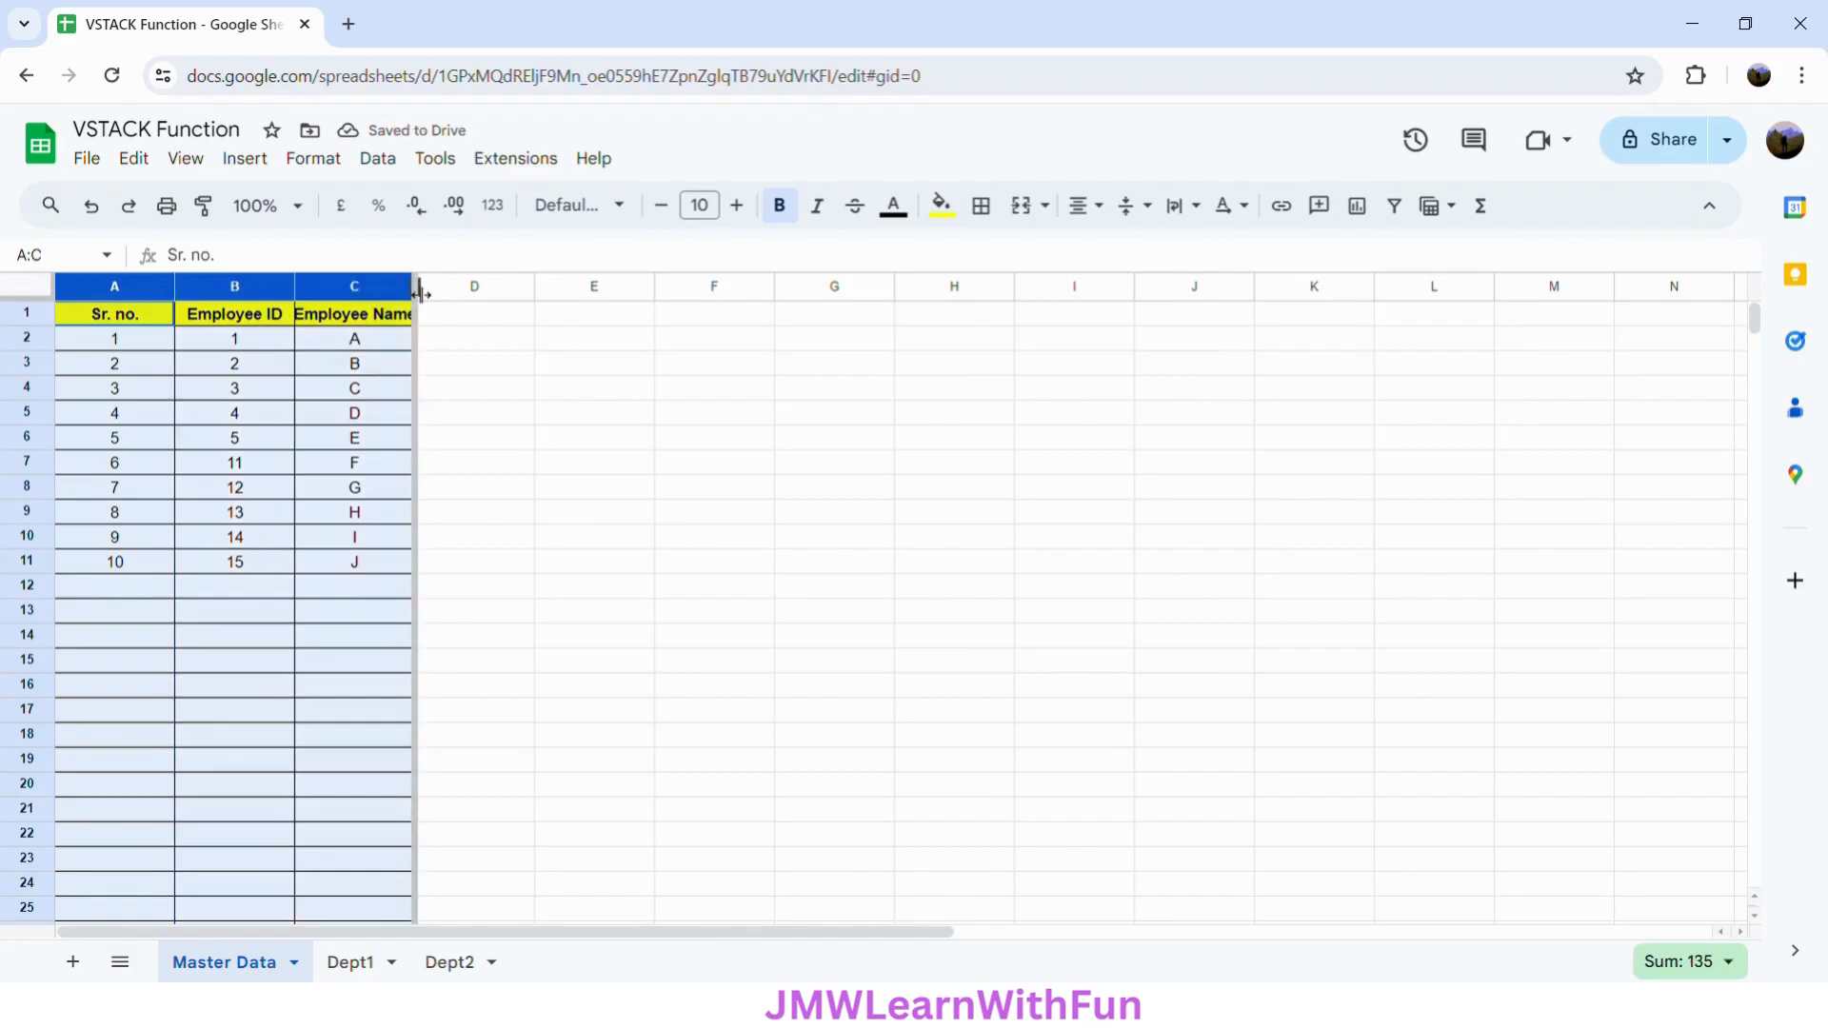
double_click(417, 289)
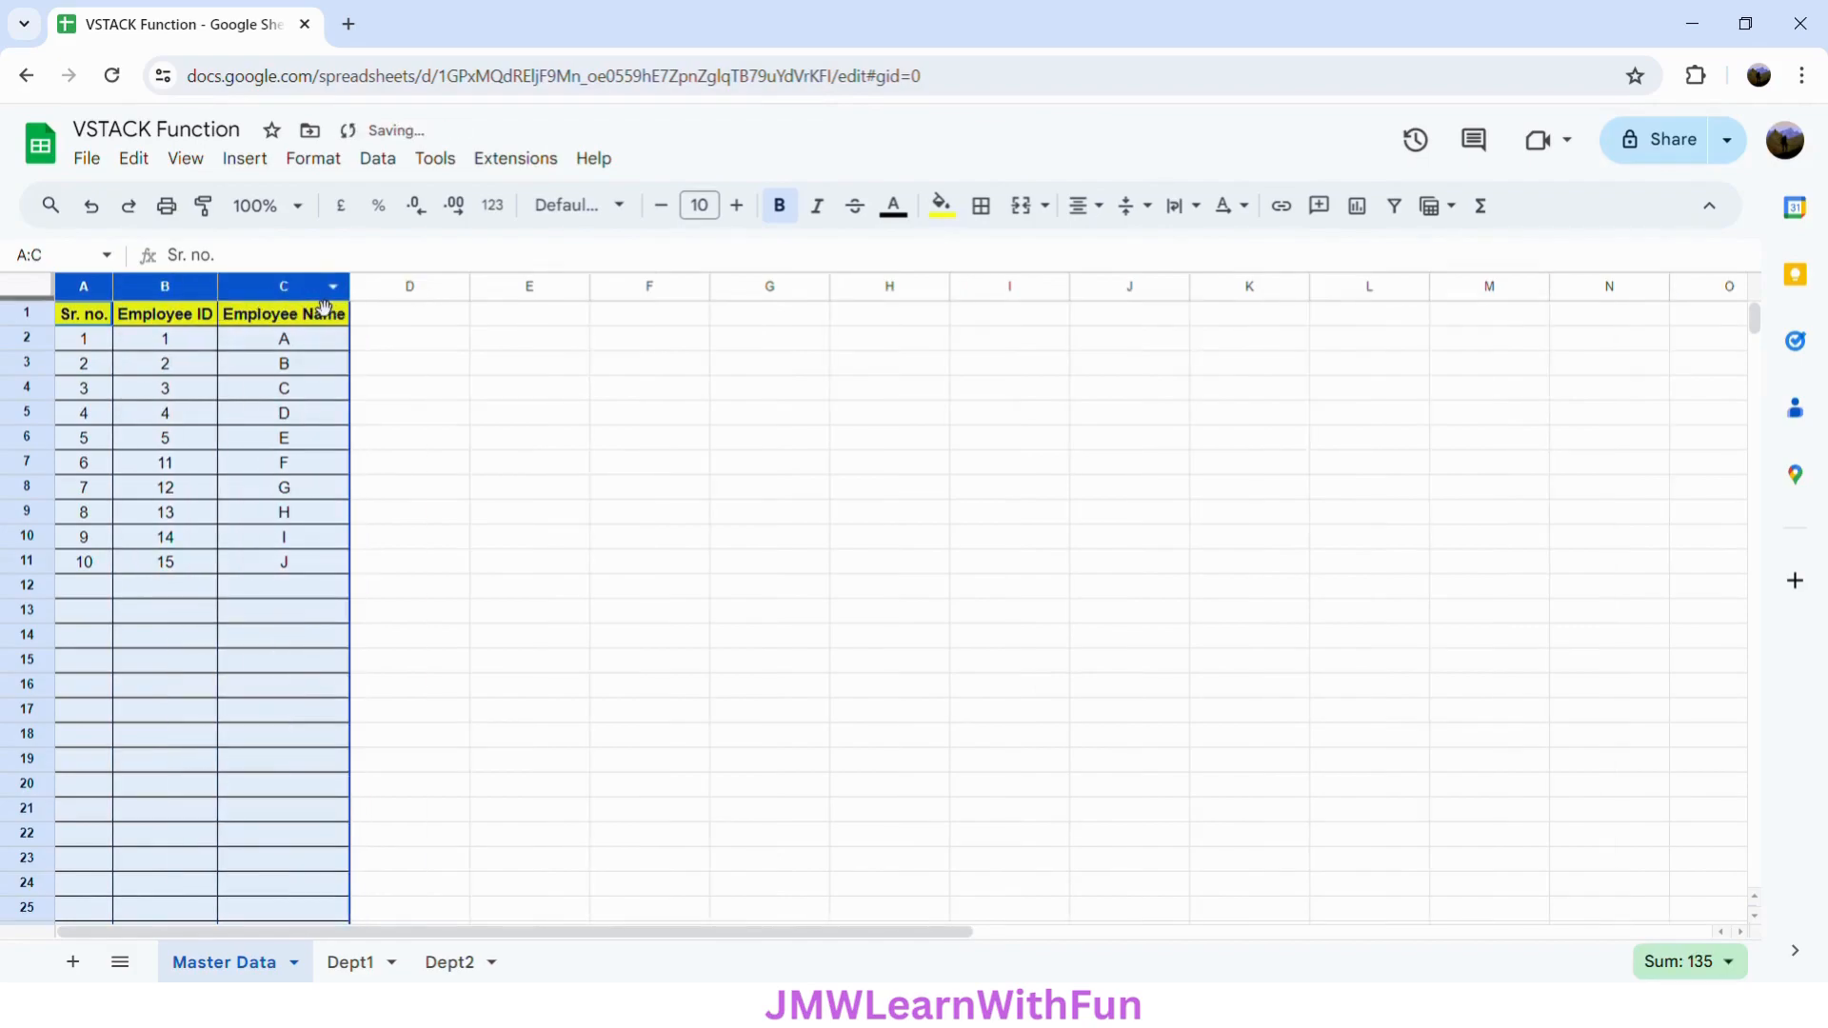
left_click_drag(354, 290, 394, 290)
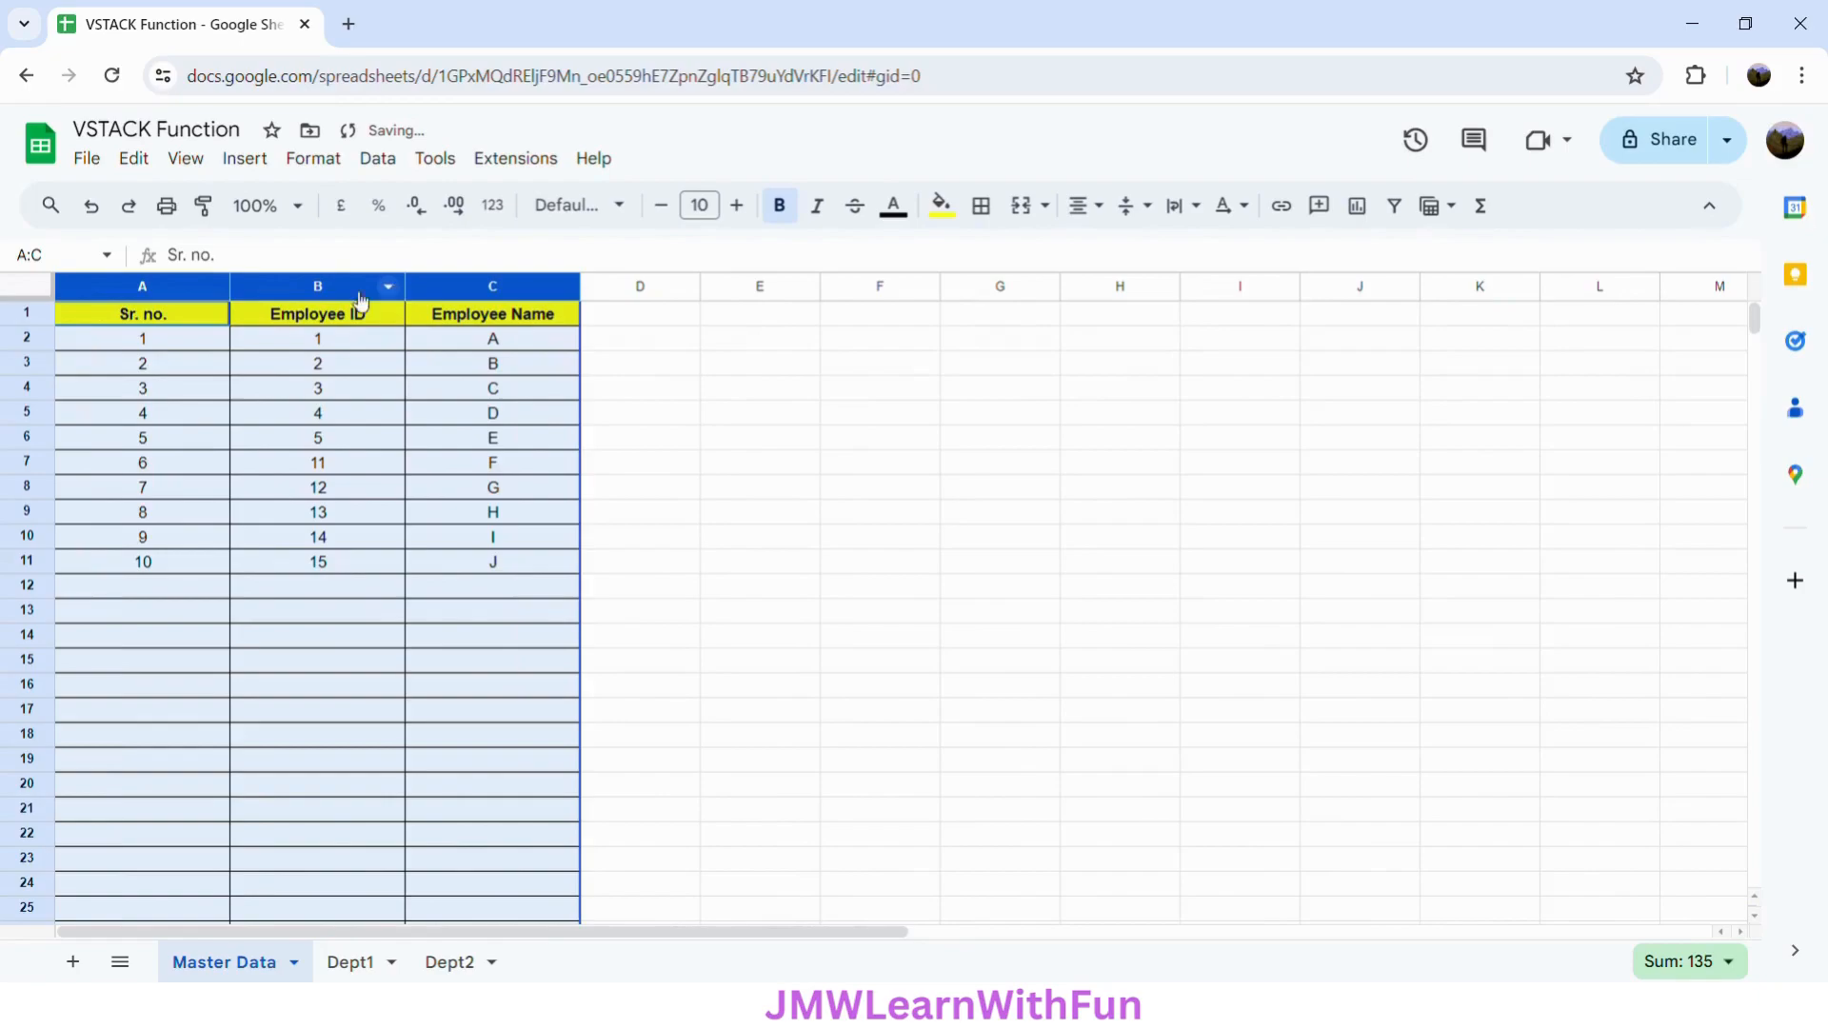
Step: Review the SEQUENCE formula in A2 and the VSTACK formula in B2 of Master Data alongside the Dept1 table
left_click(192, 339)
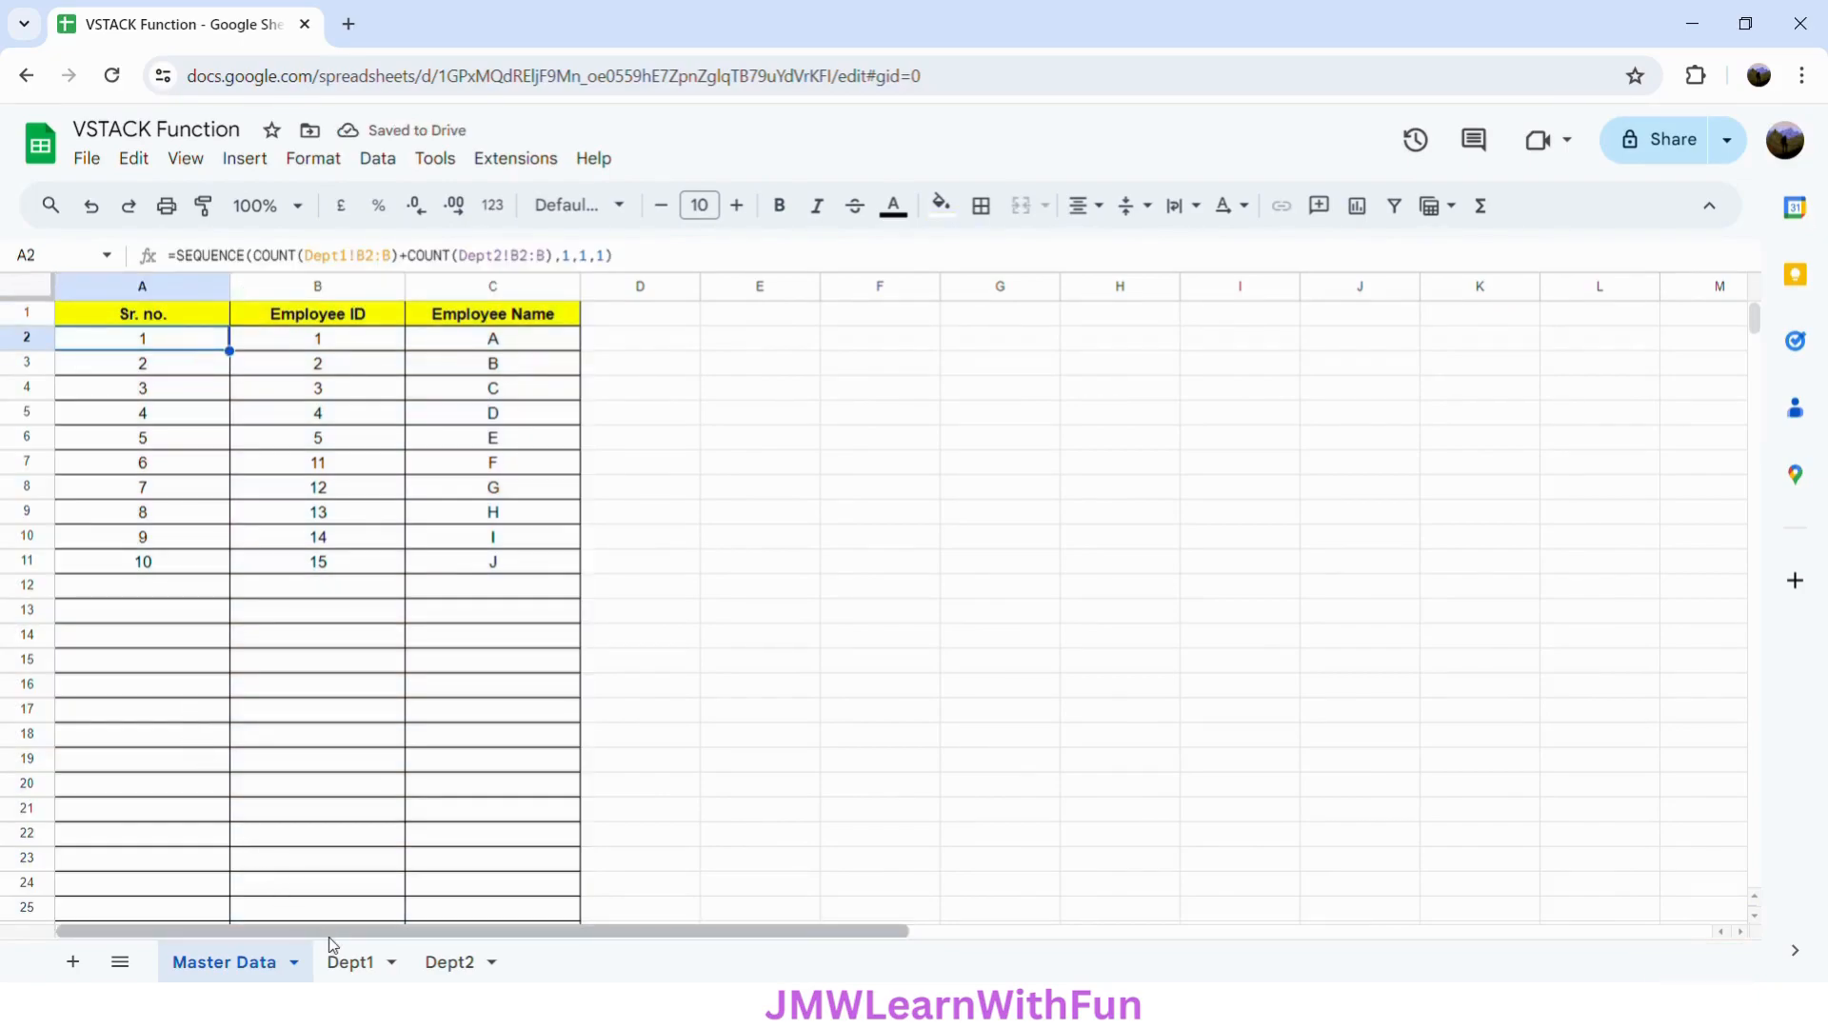
left_click(367, 971)
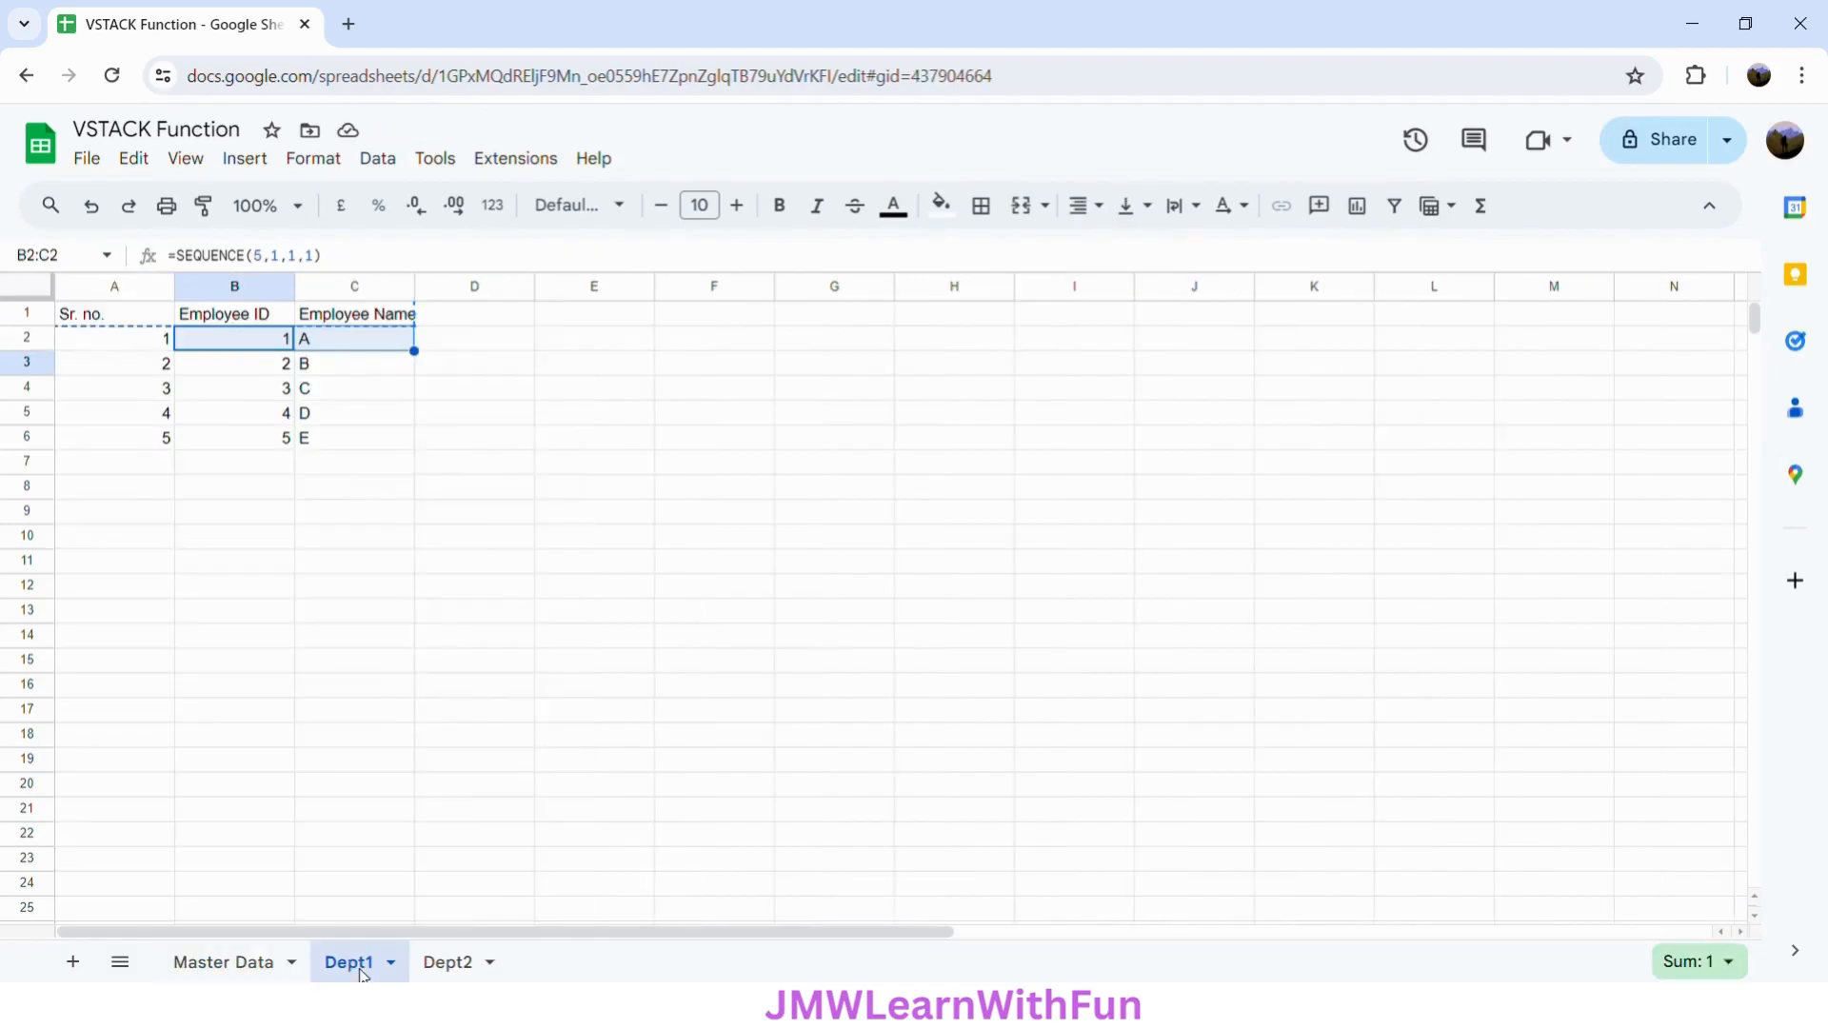
left_click(243, 966)
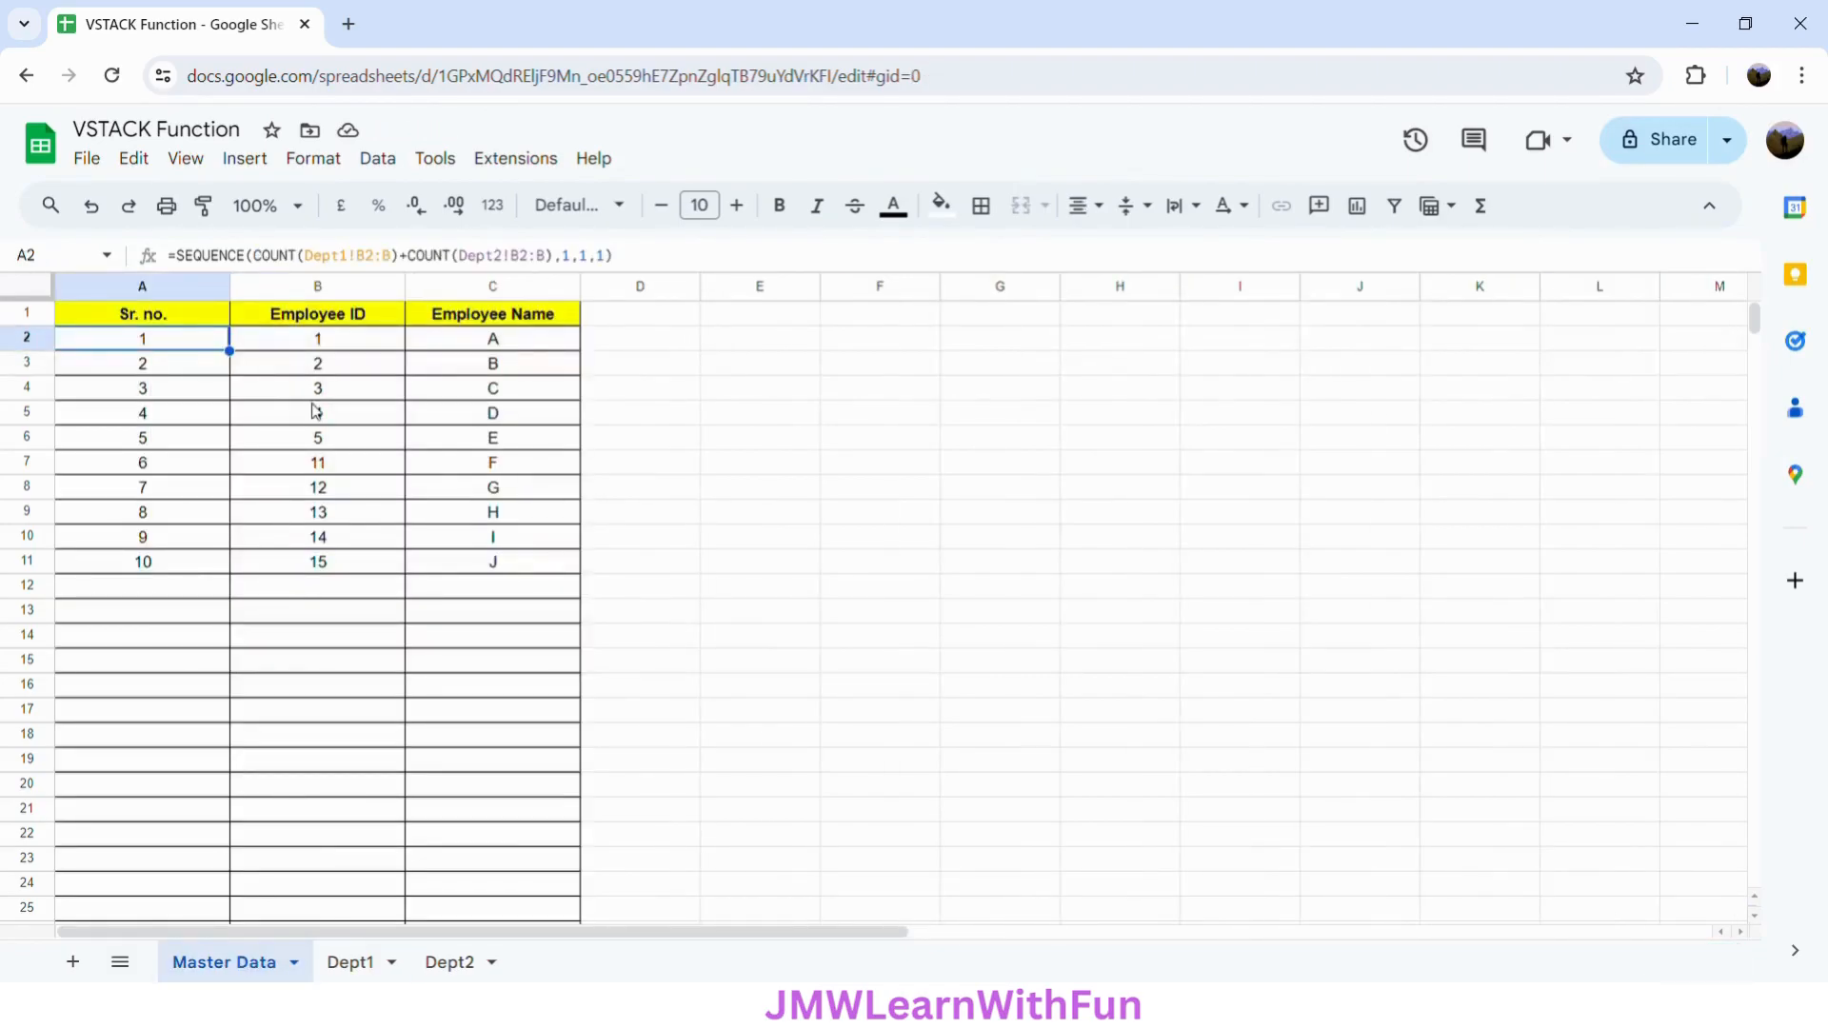
left_click(460, 344)
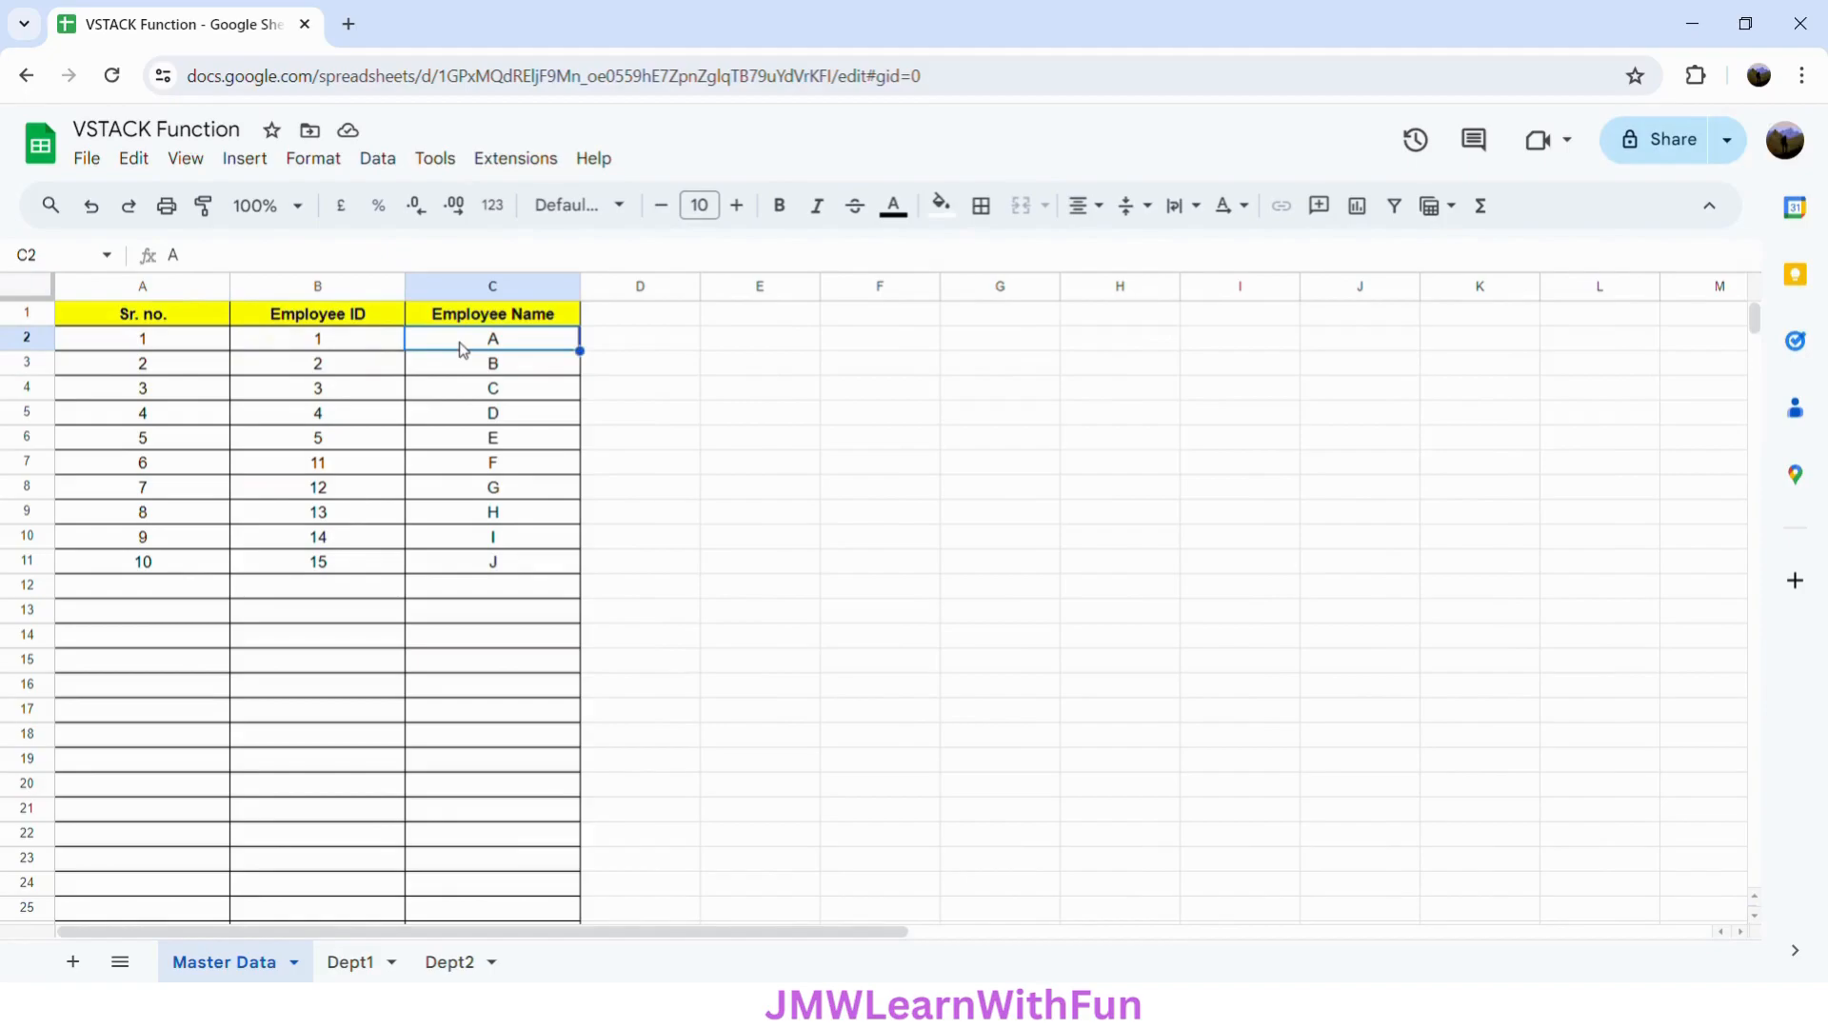
left_click(347, 340)
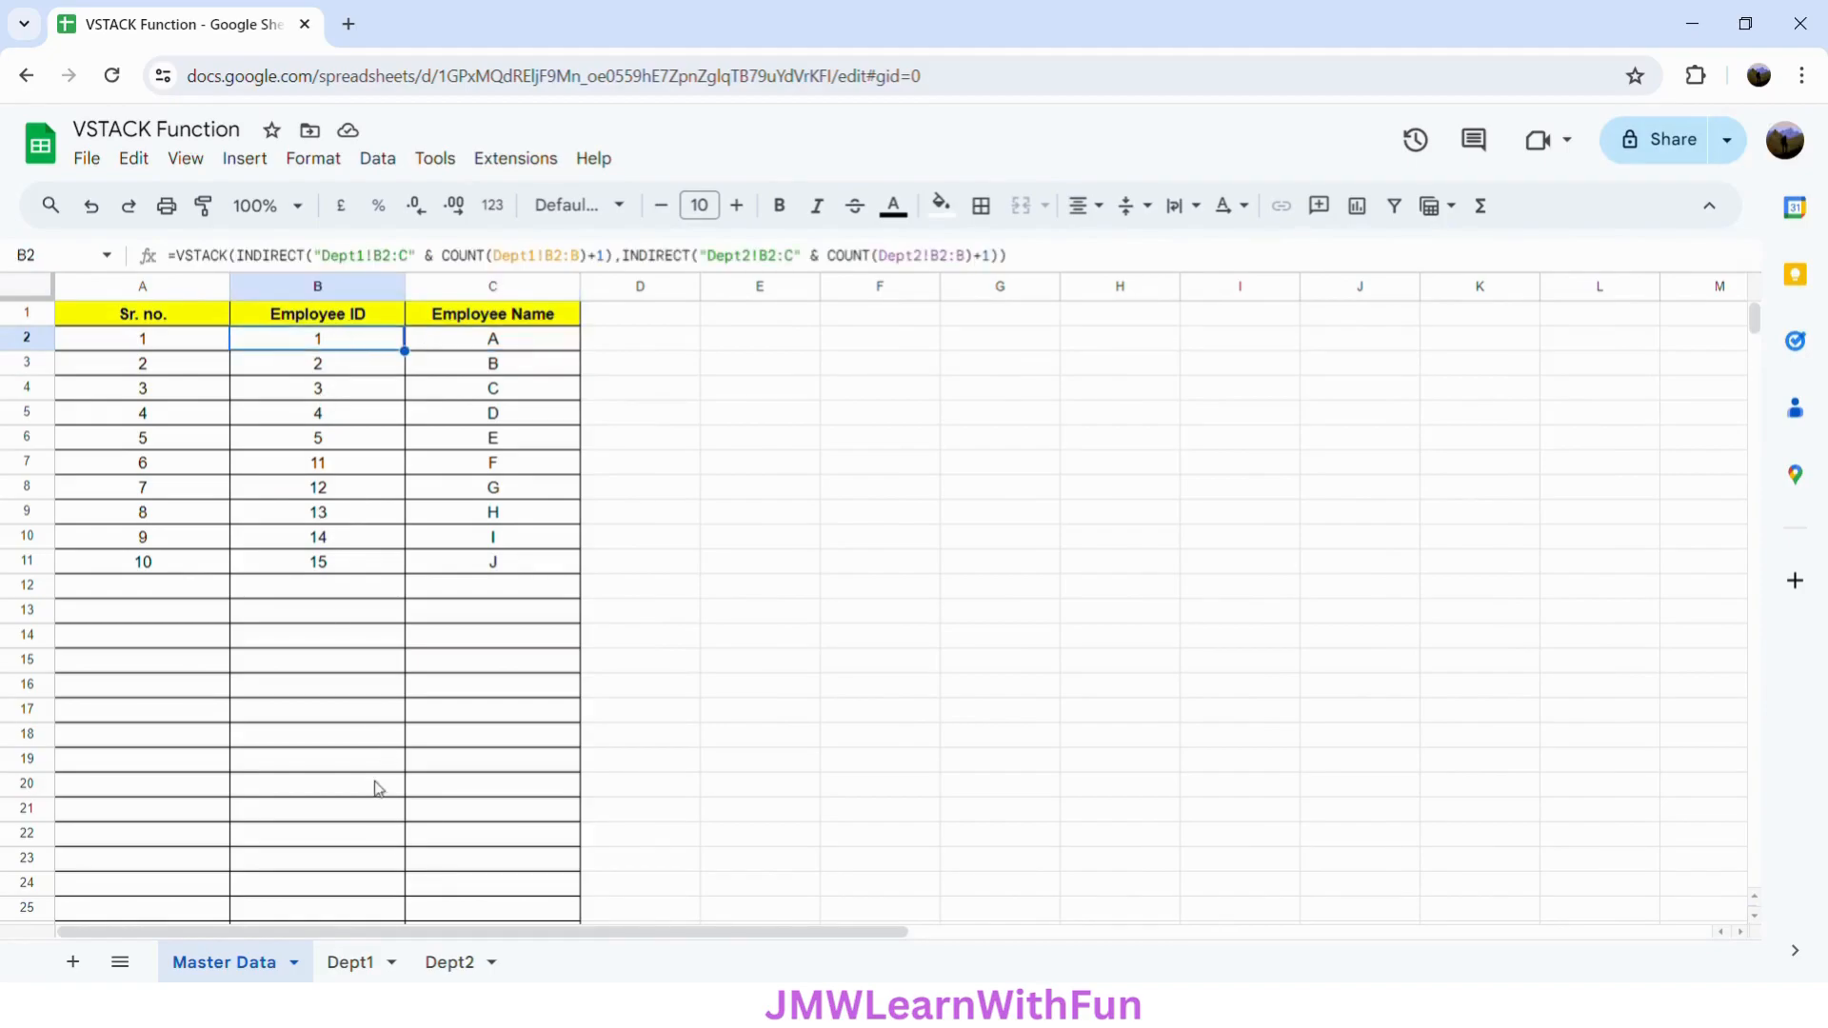
Step: Set the row count of the serial-number SEQUENCE formula in cell A2 of Dept1 to 7
left_click(367, 960)
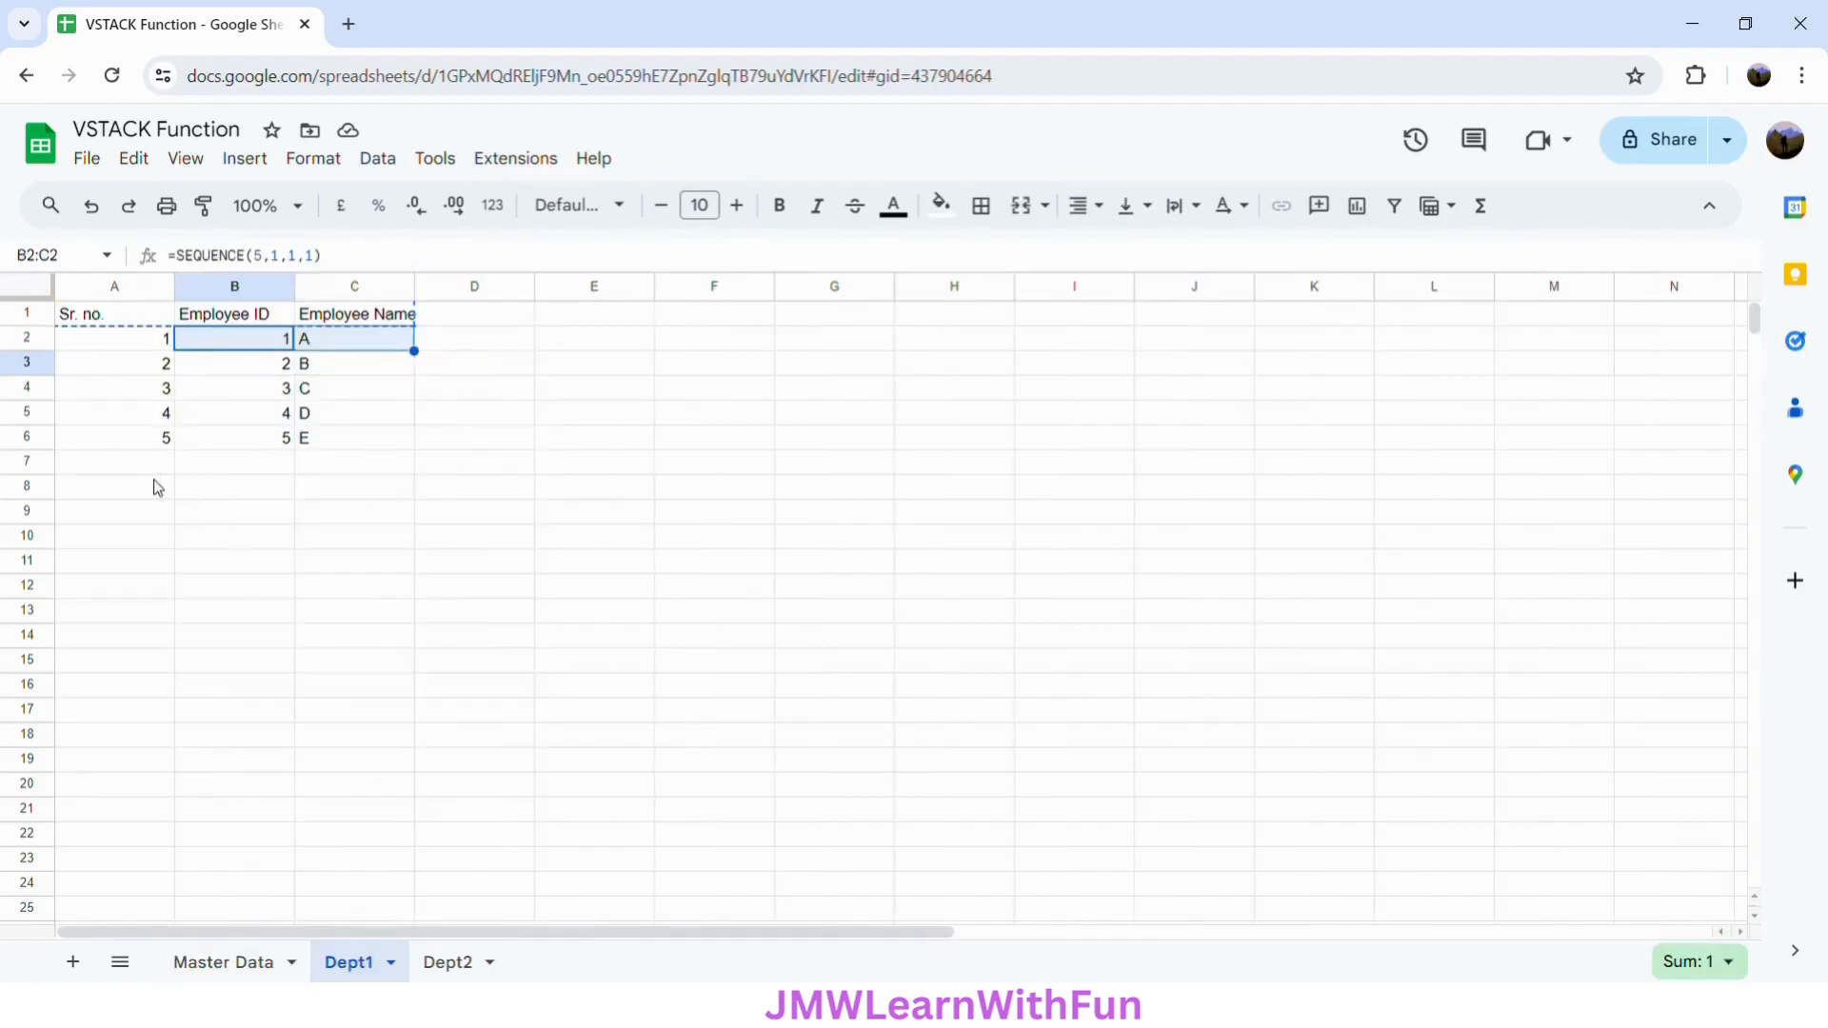
left_click(125, 348)
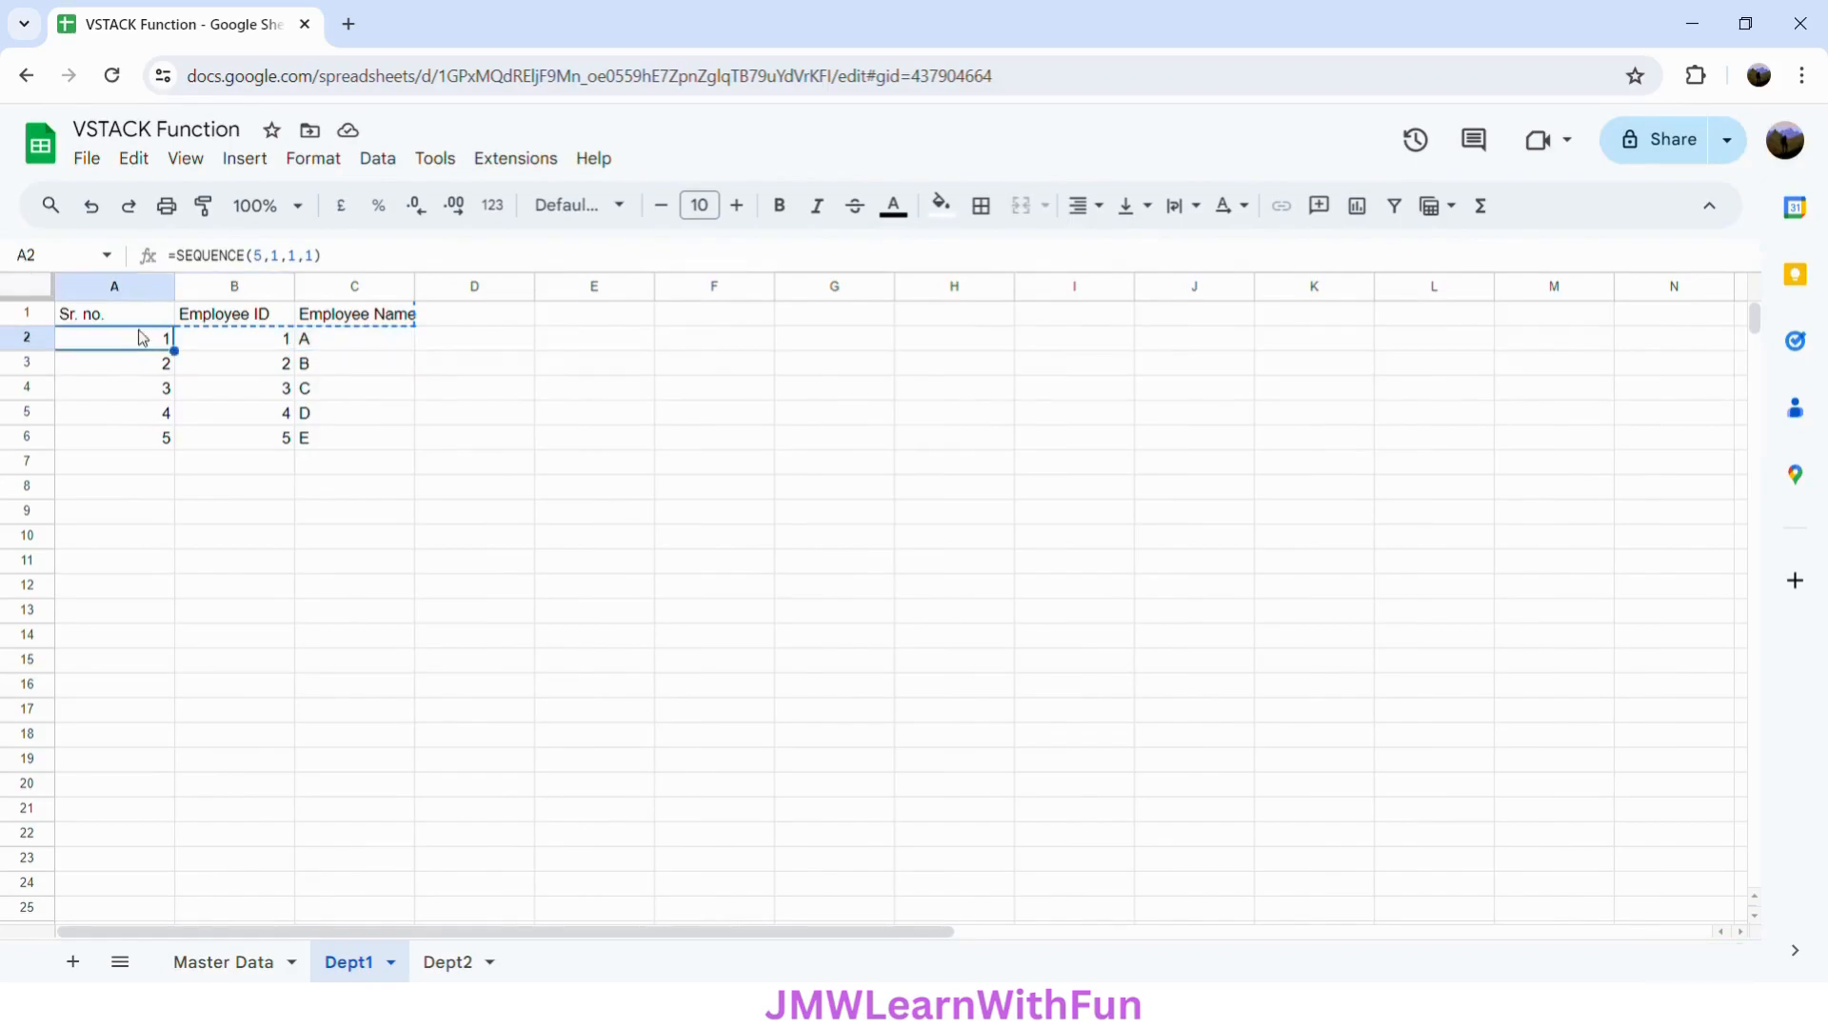
left_click(271, 265)
key("BackSpace")
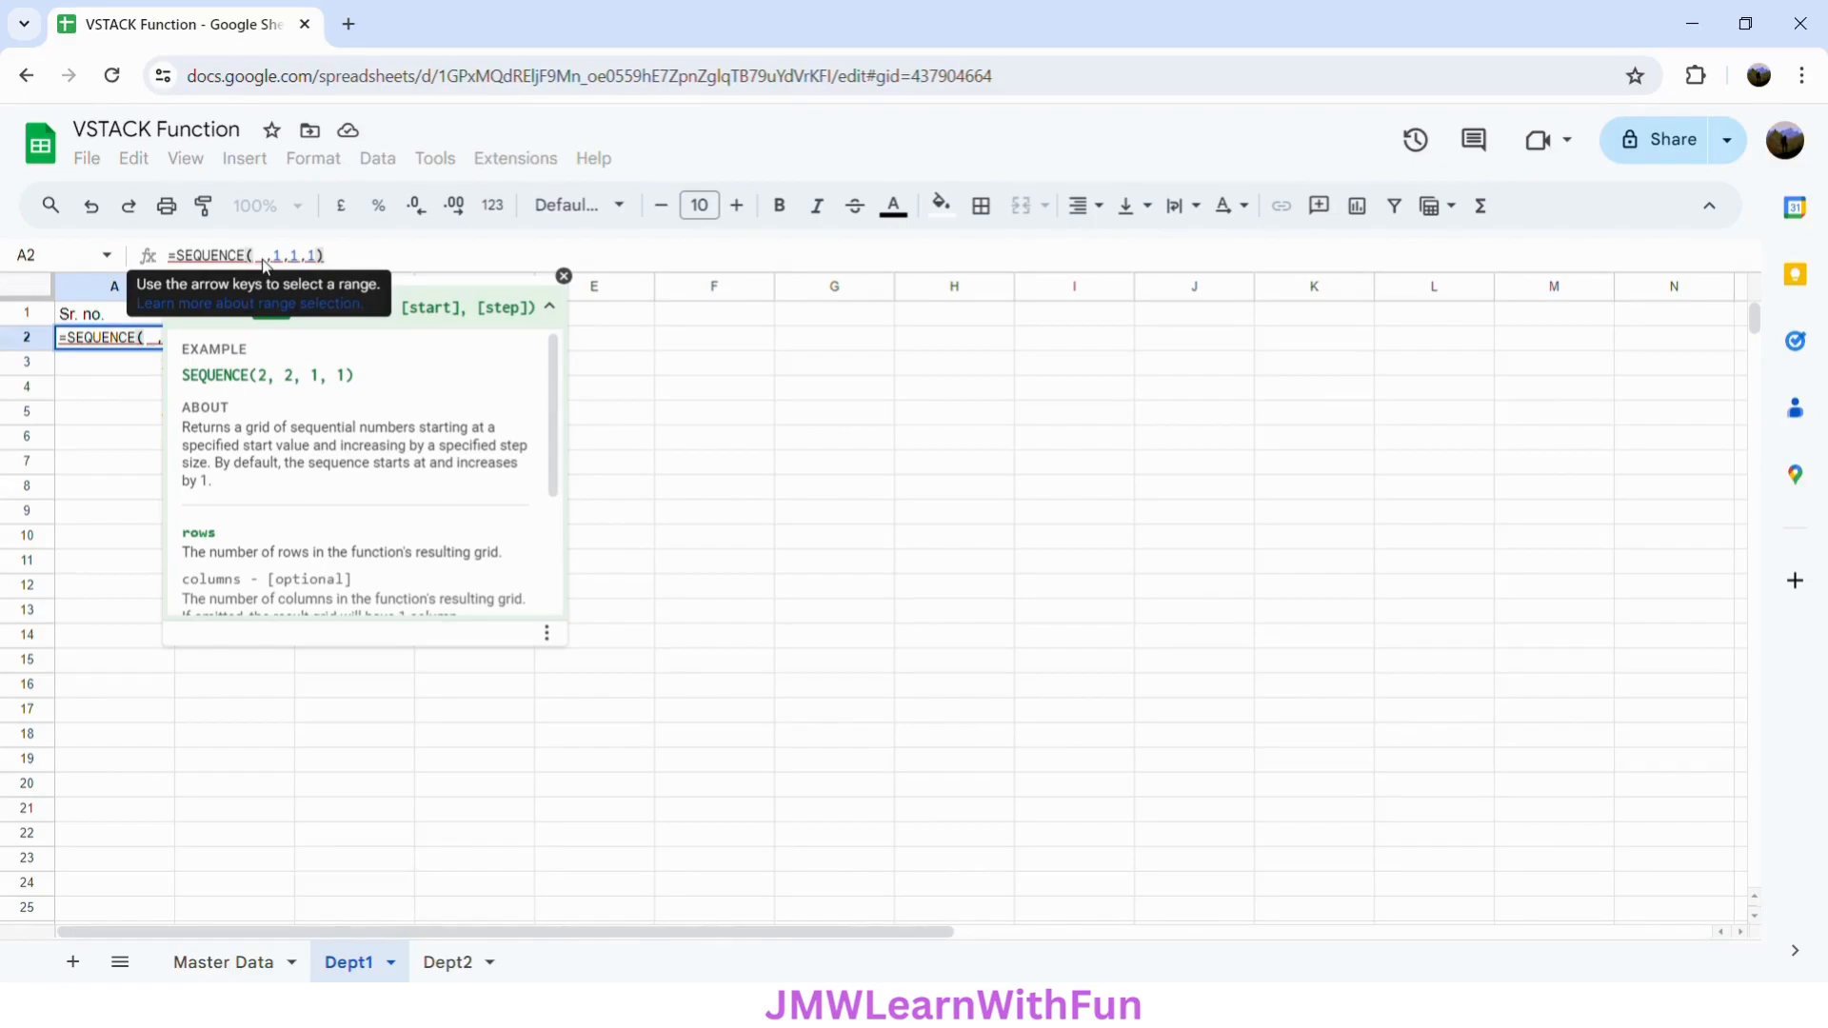
type("7")
key("Return")
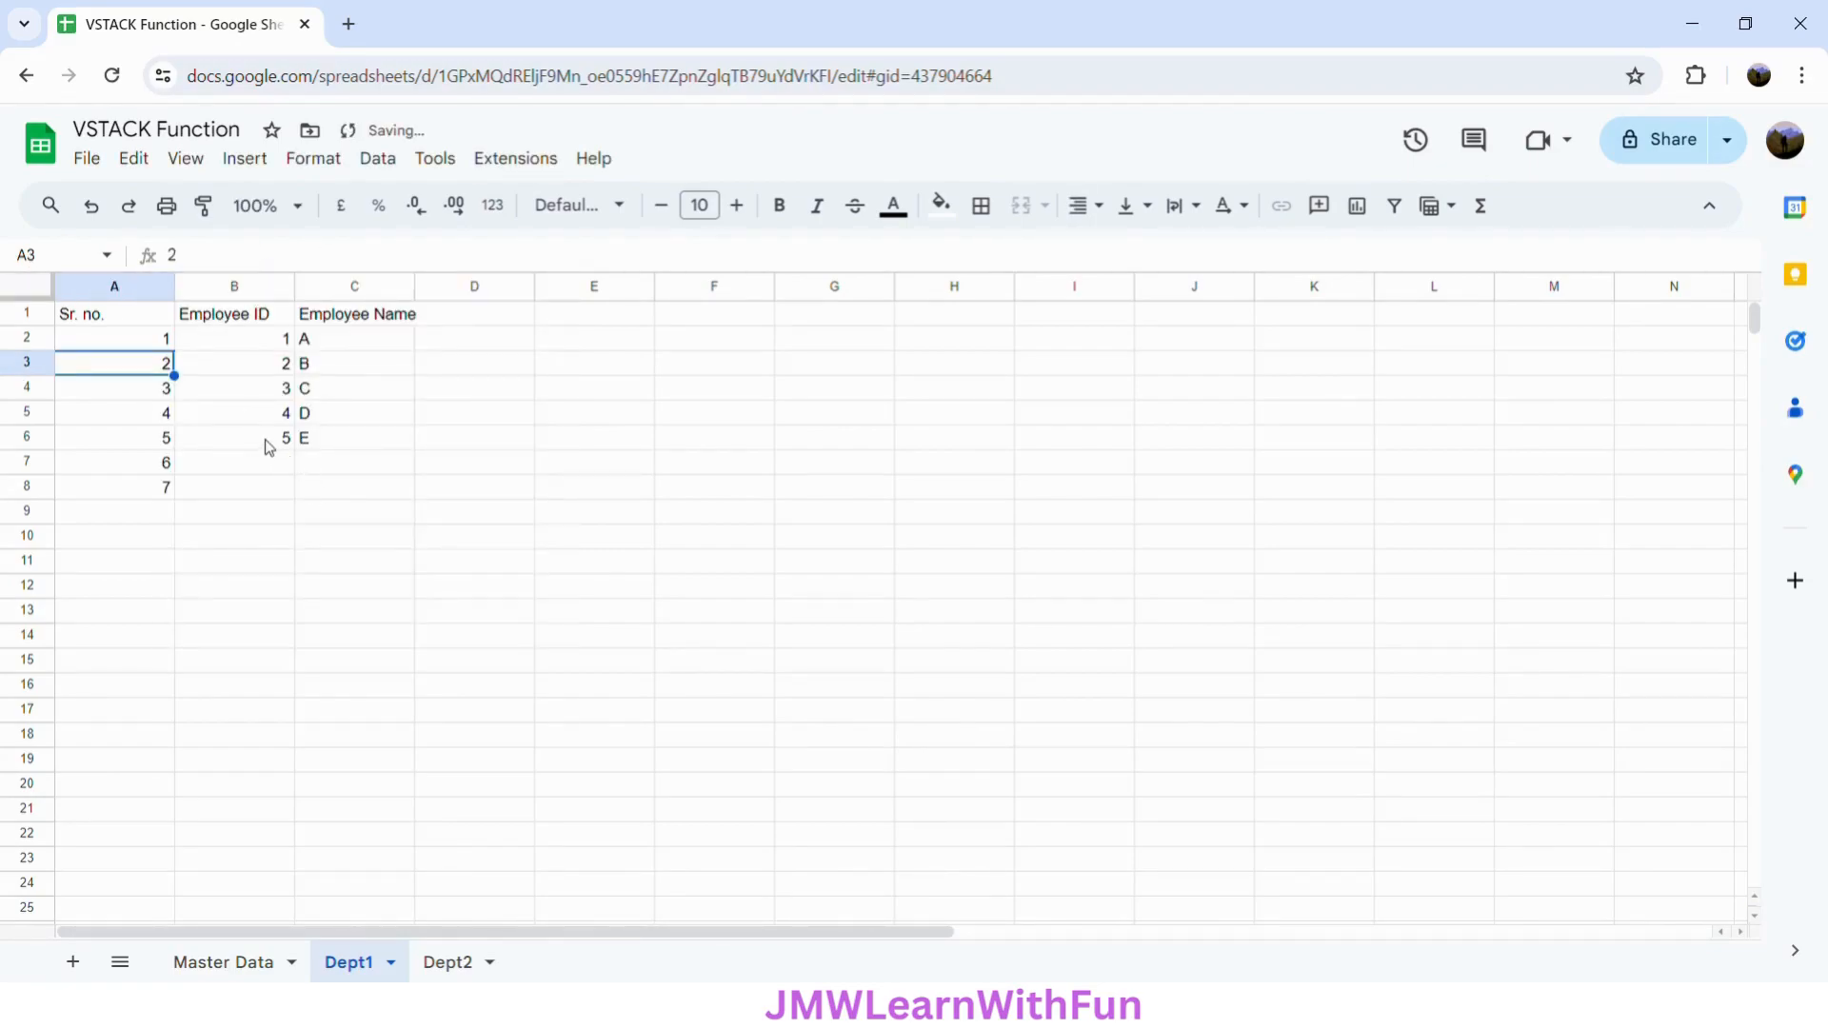
Step: Set the row count of the Employee ID SEQUENCE formula in cell B2 of Dept1 to 7
left_click(272, 346)
left_click(271, 263)
key("BackSpace")
type("7")
key("Return")
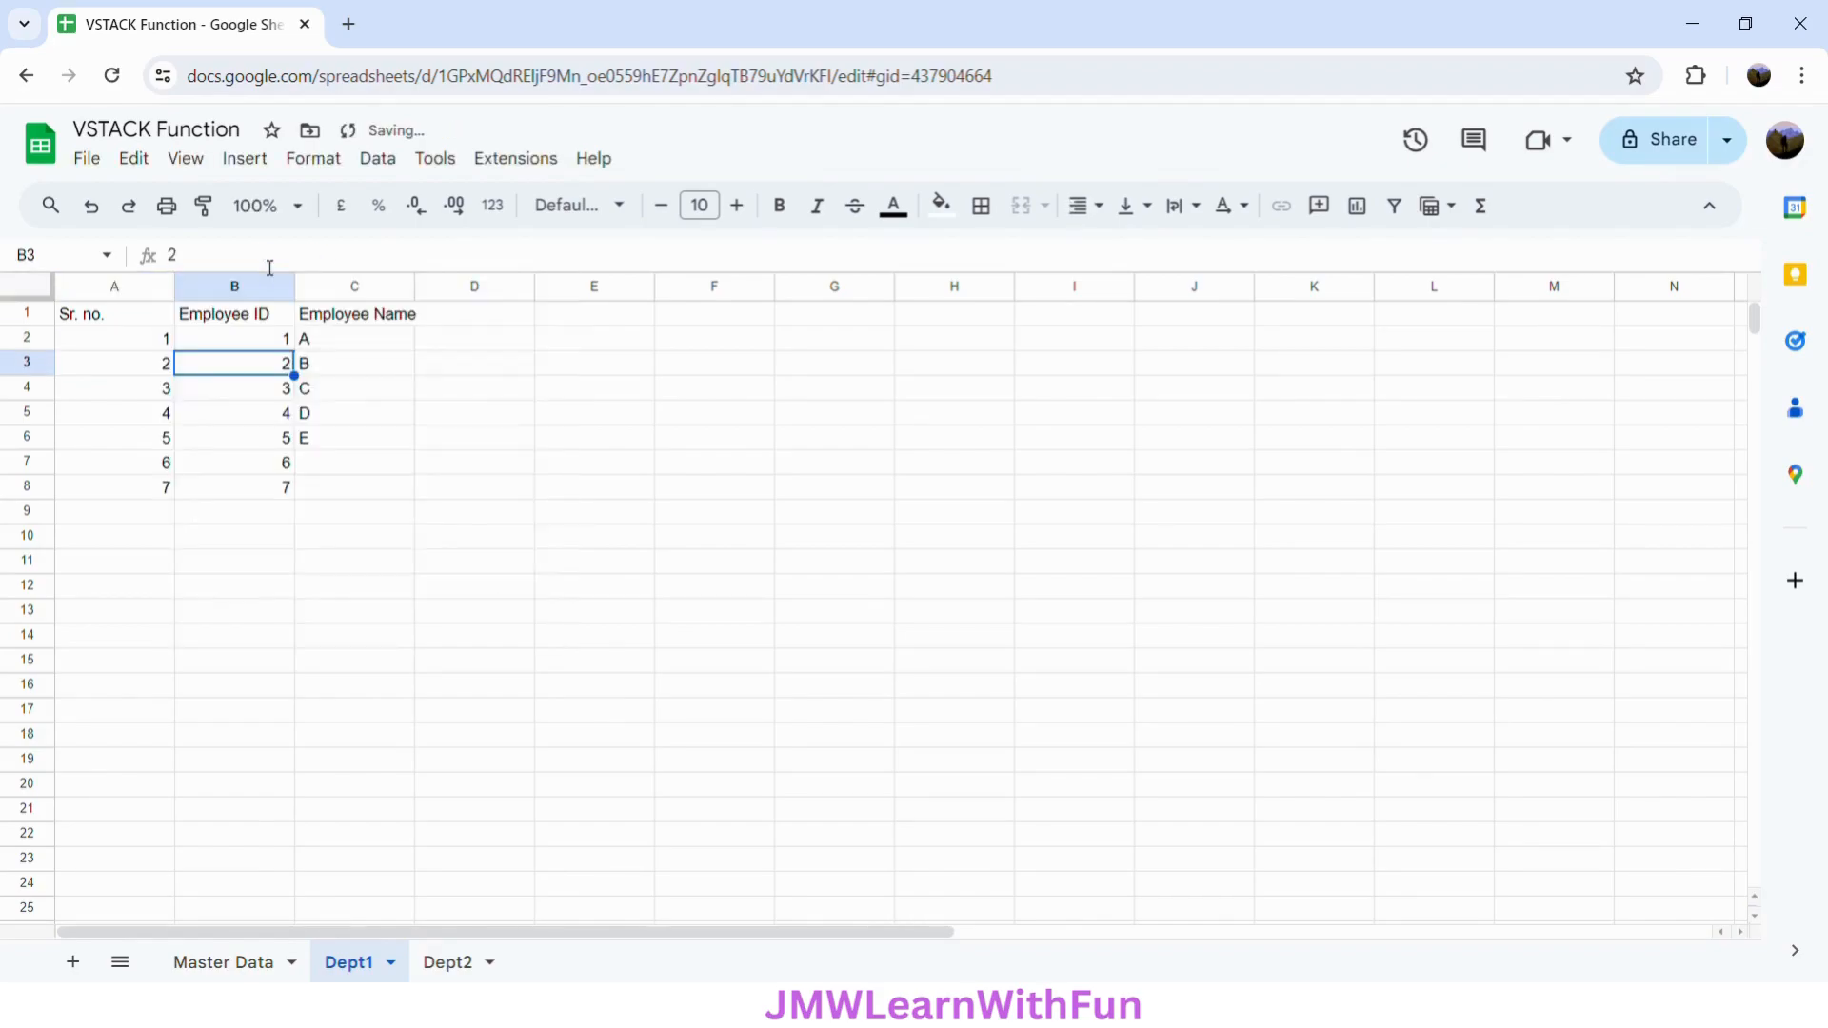
Step: Enter the employee names K and L in cells C7 and C8 of Dept1
left_click(344, 445)
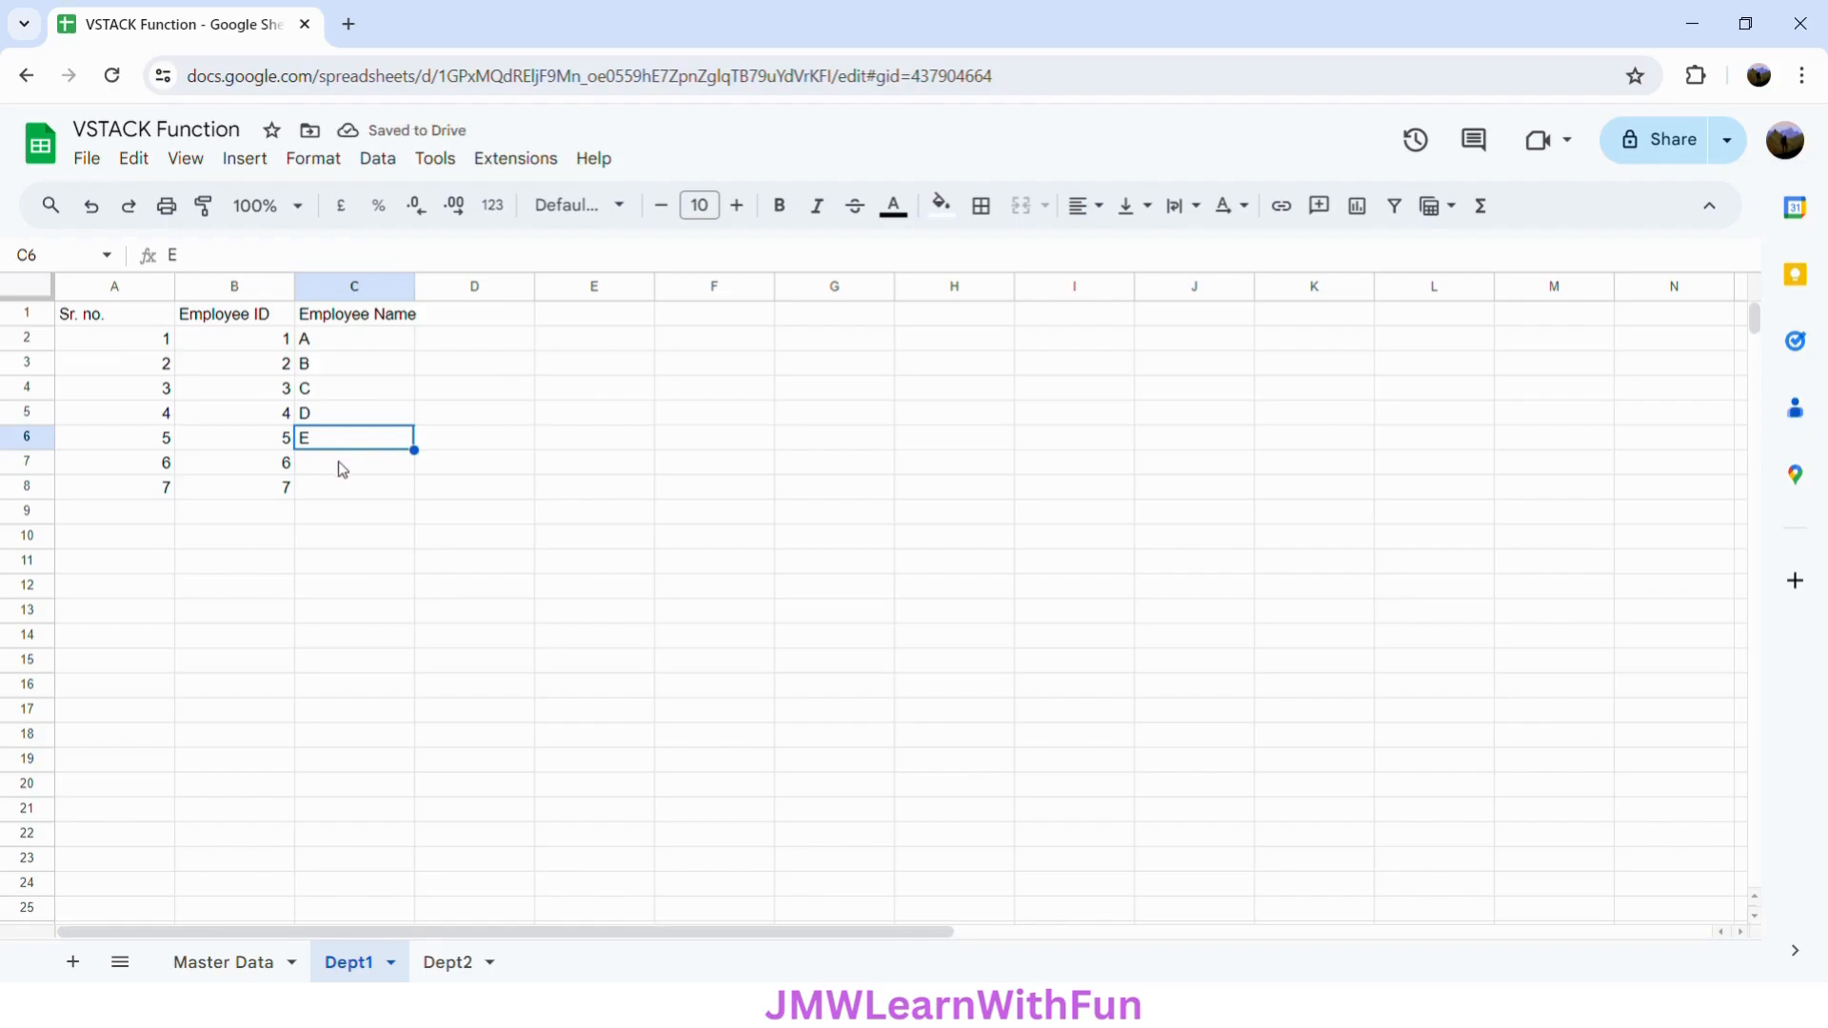
left_click(340, 465)
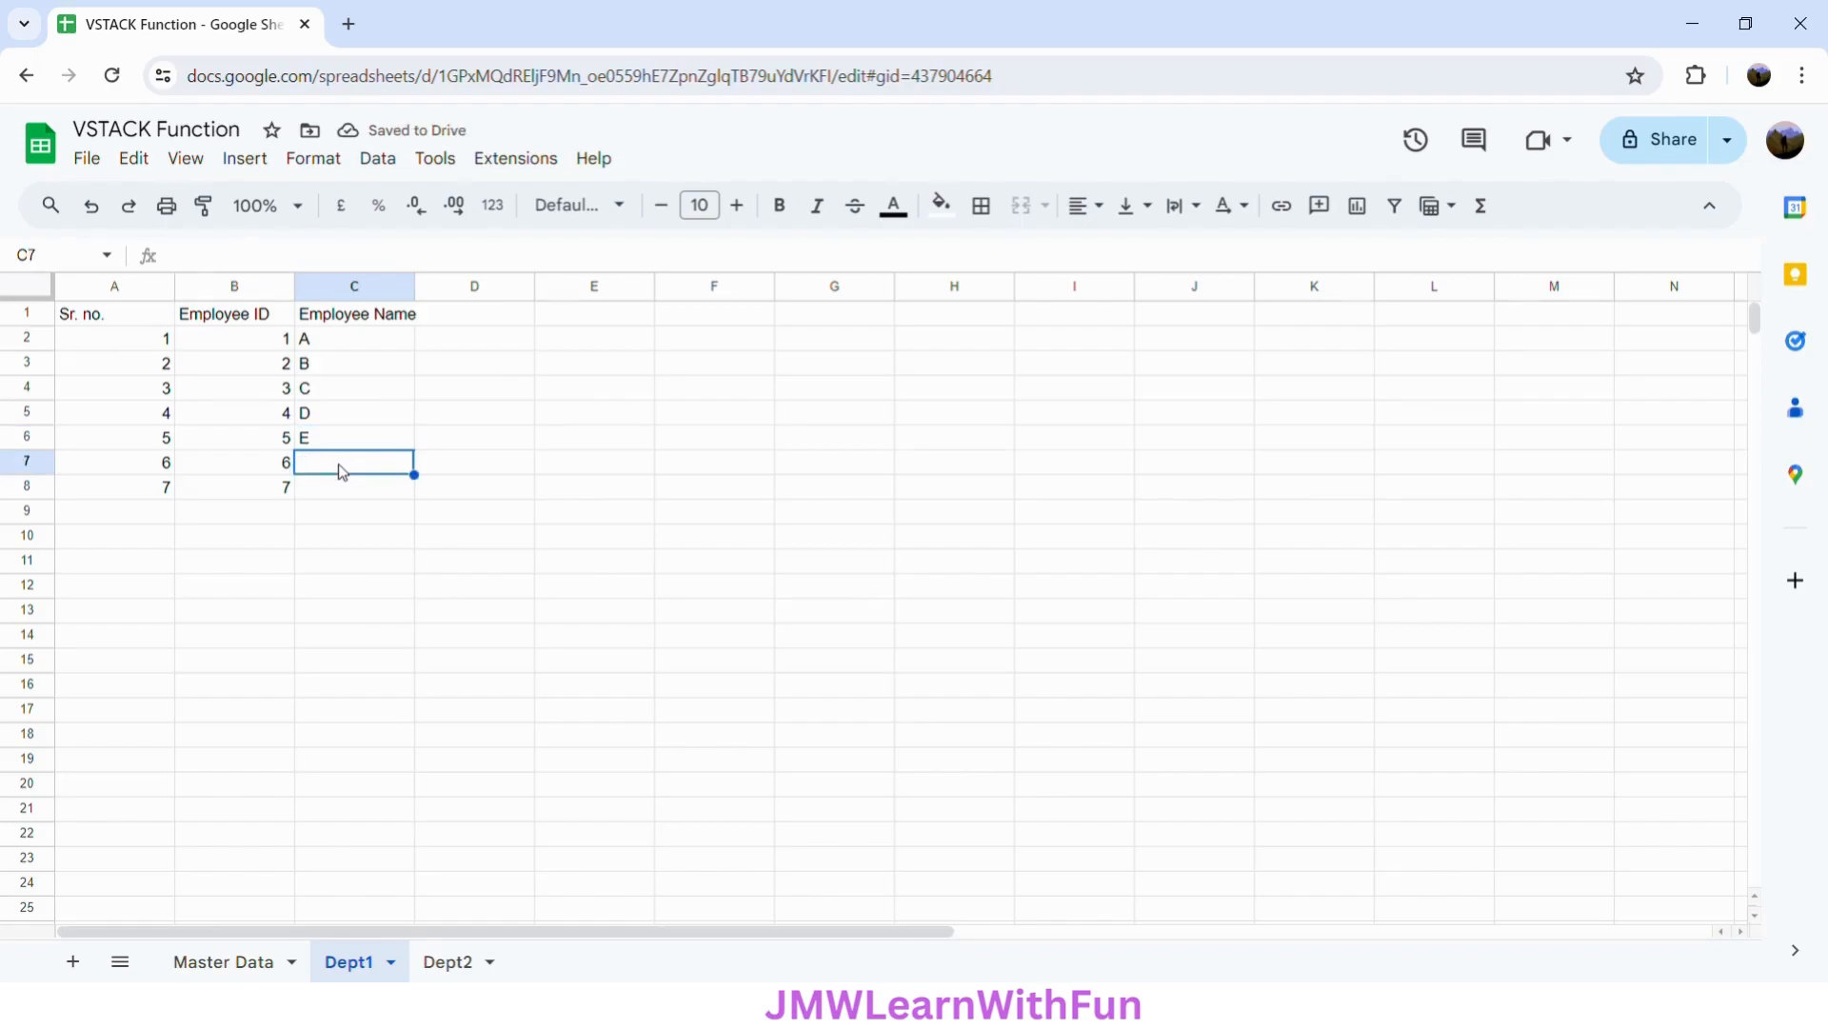
type("K")
key("Return")
type("L")
key("Return")
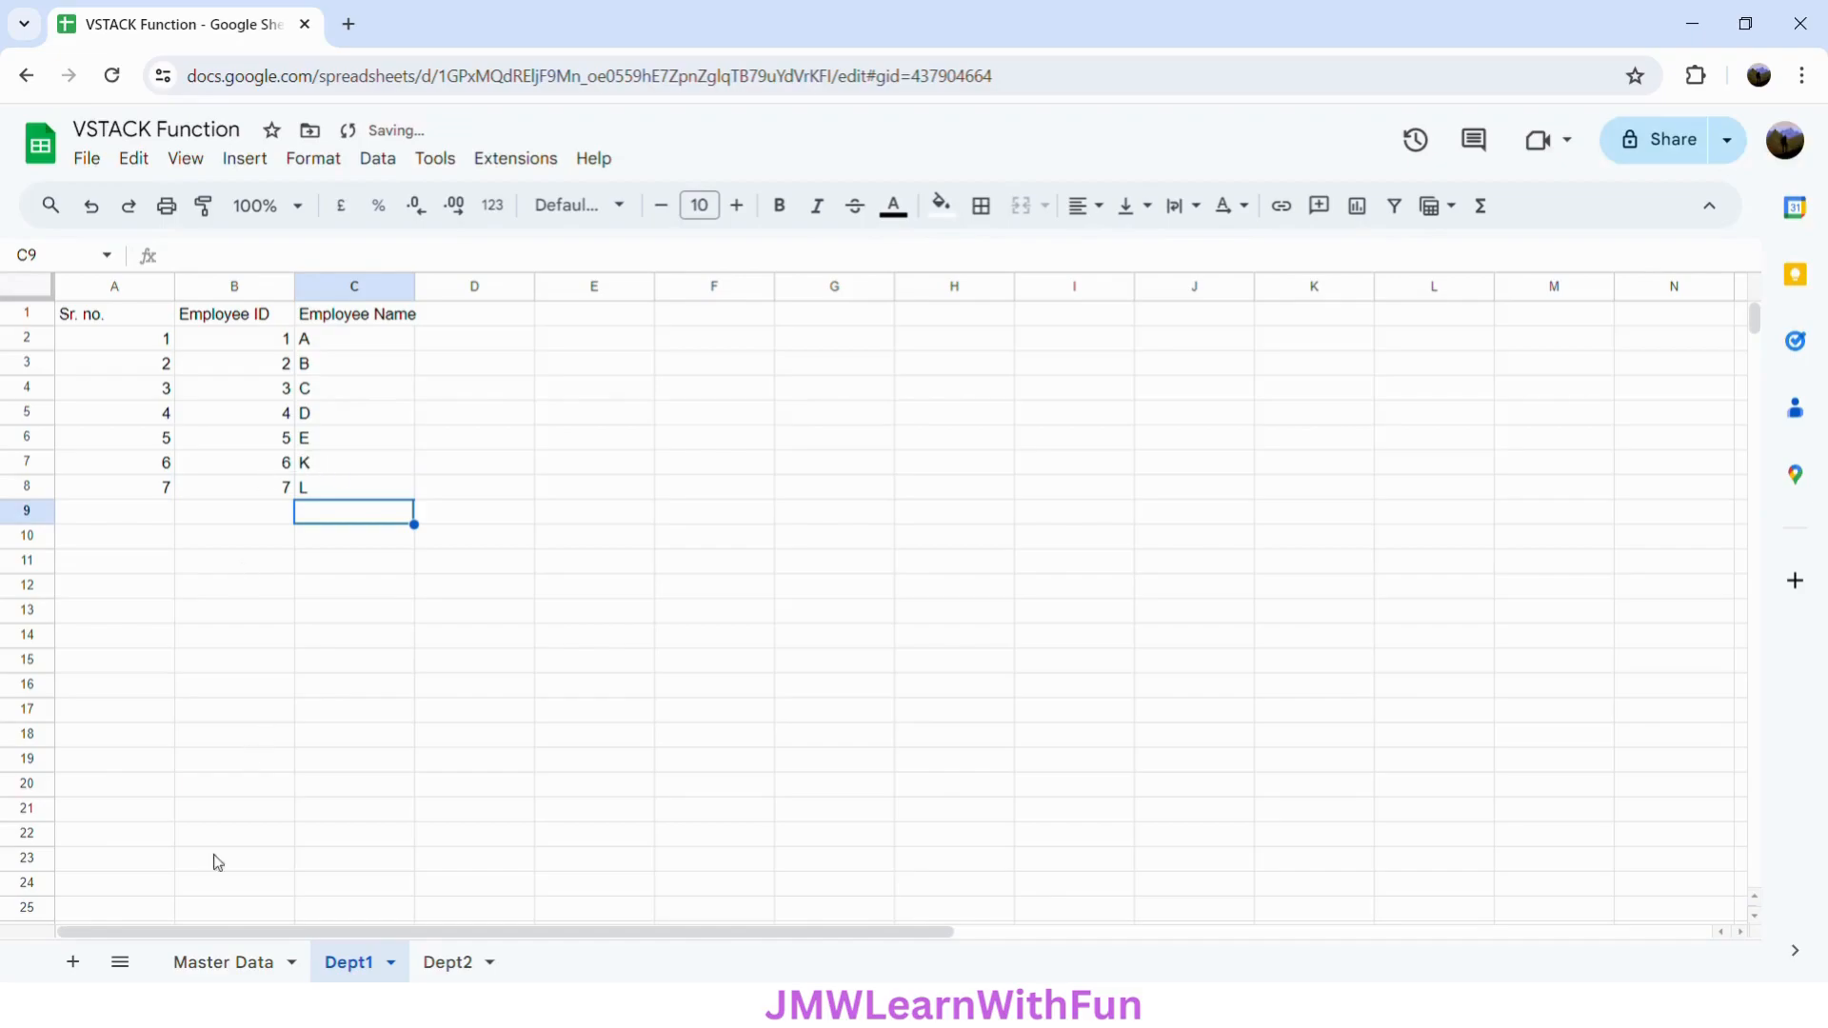
Step: Check Master Data for the new Dept1 entries in B7:C8 and inspect the VSTACK formula in B2
left_click(222, 966)
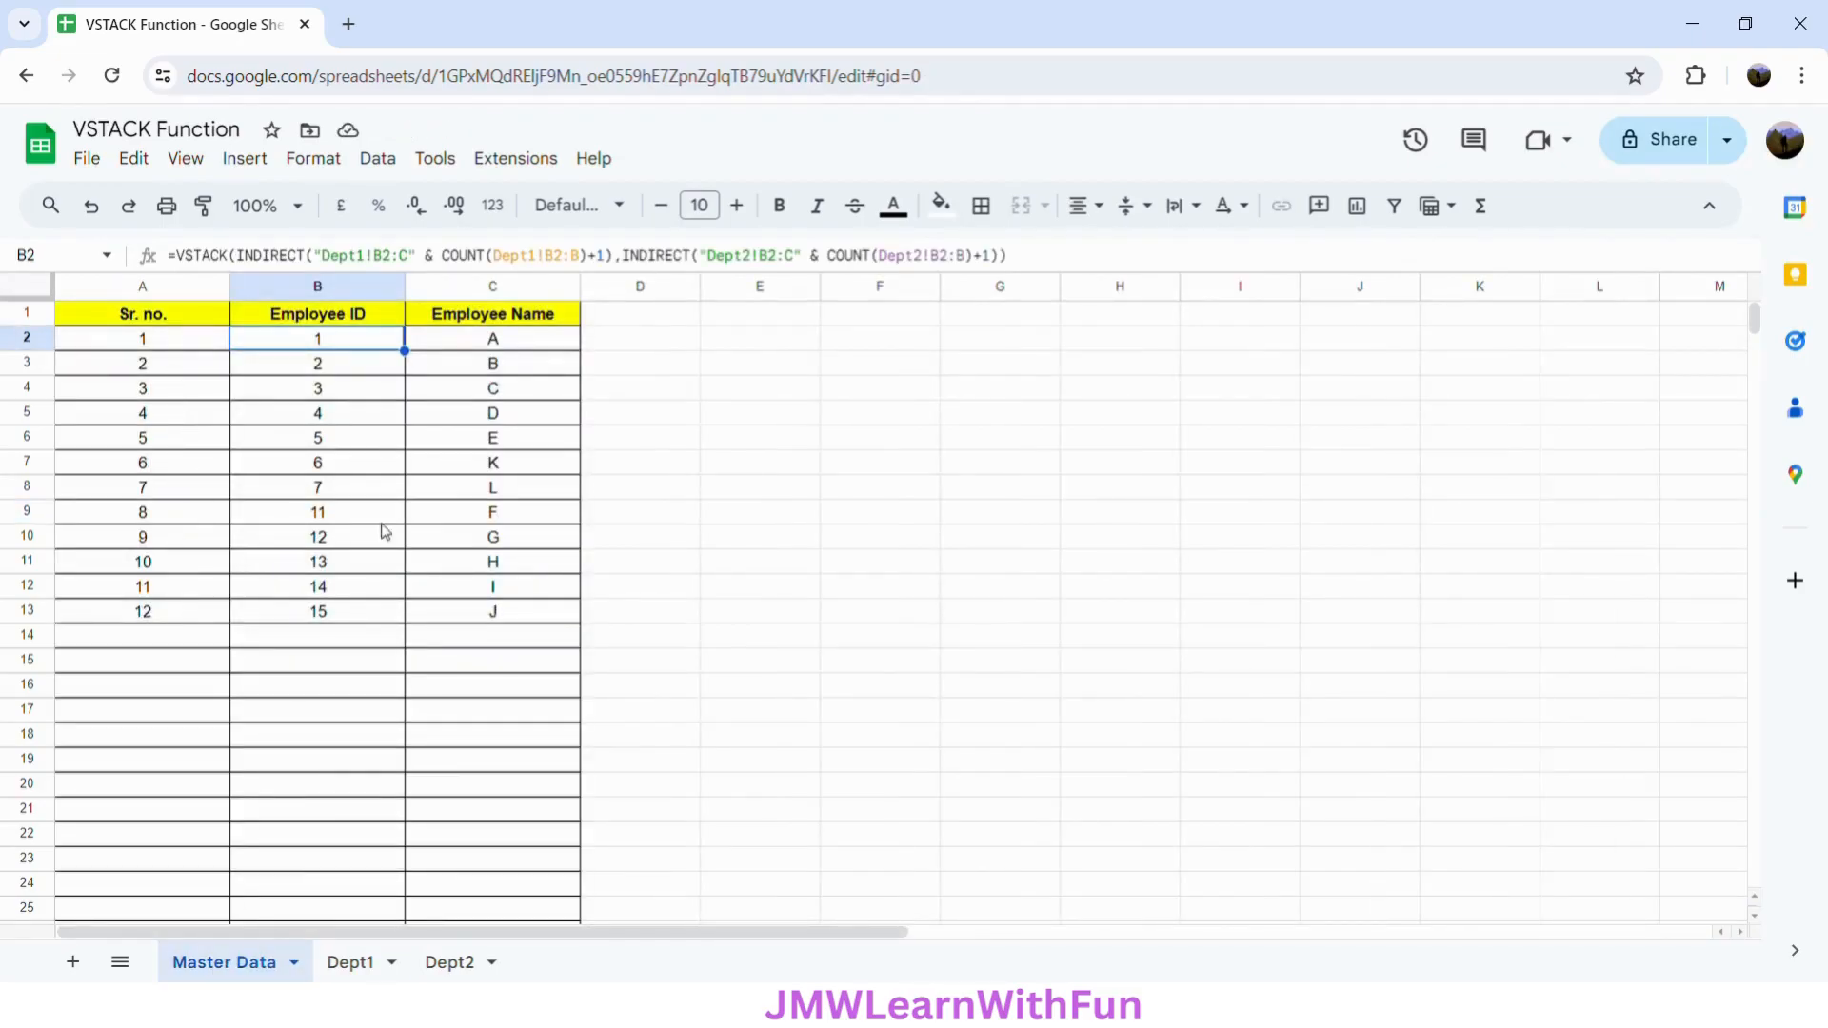
left_click_drag(323, 471, 437, 494)
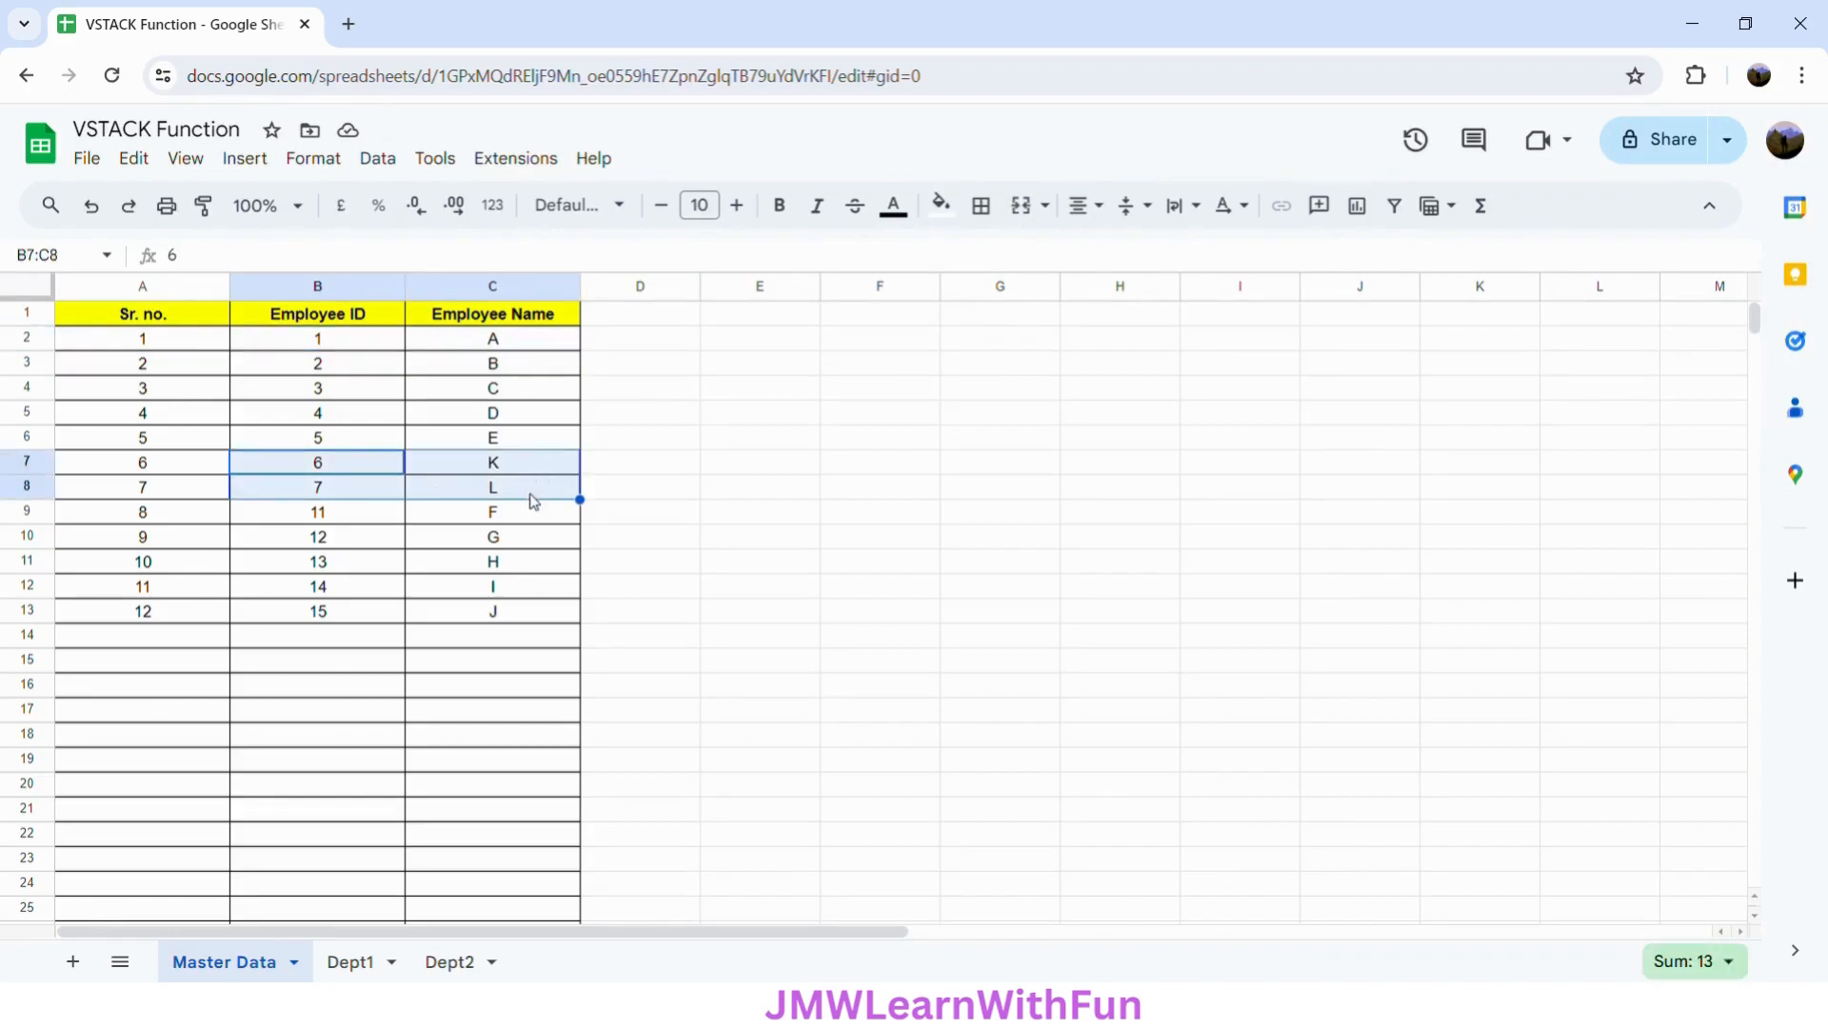
left_click(203, 322)
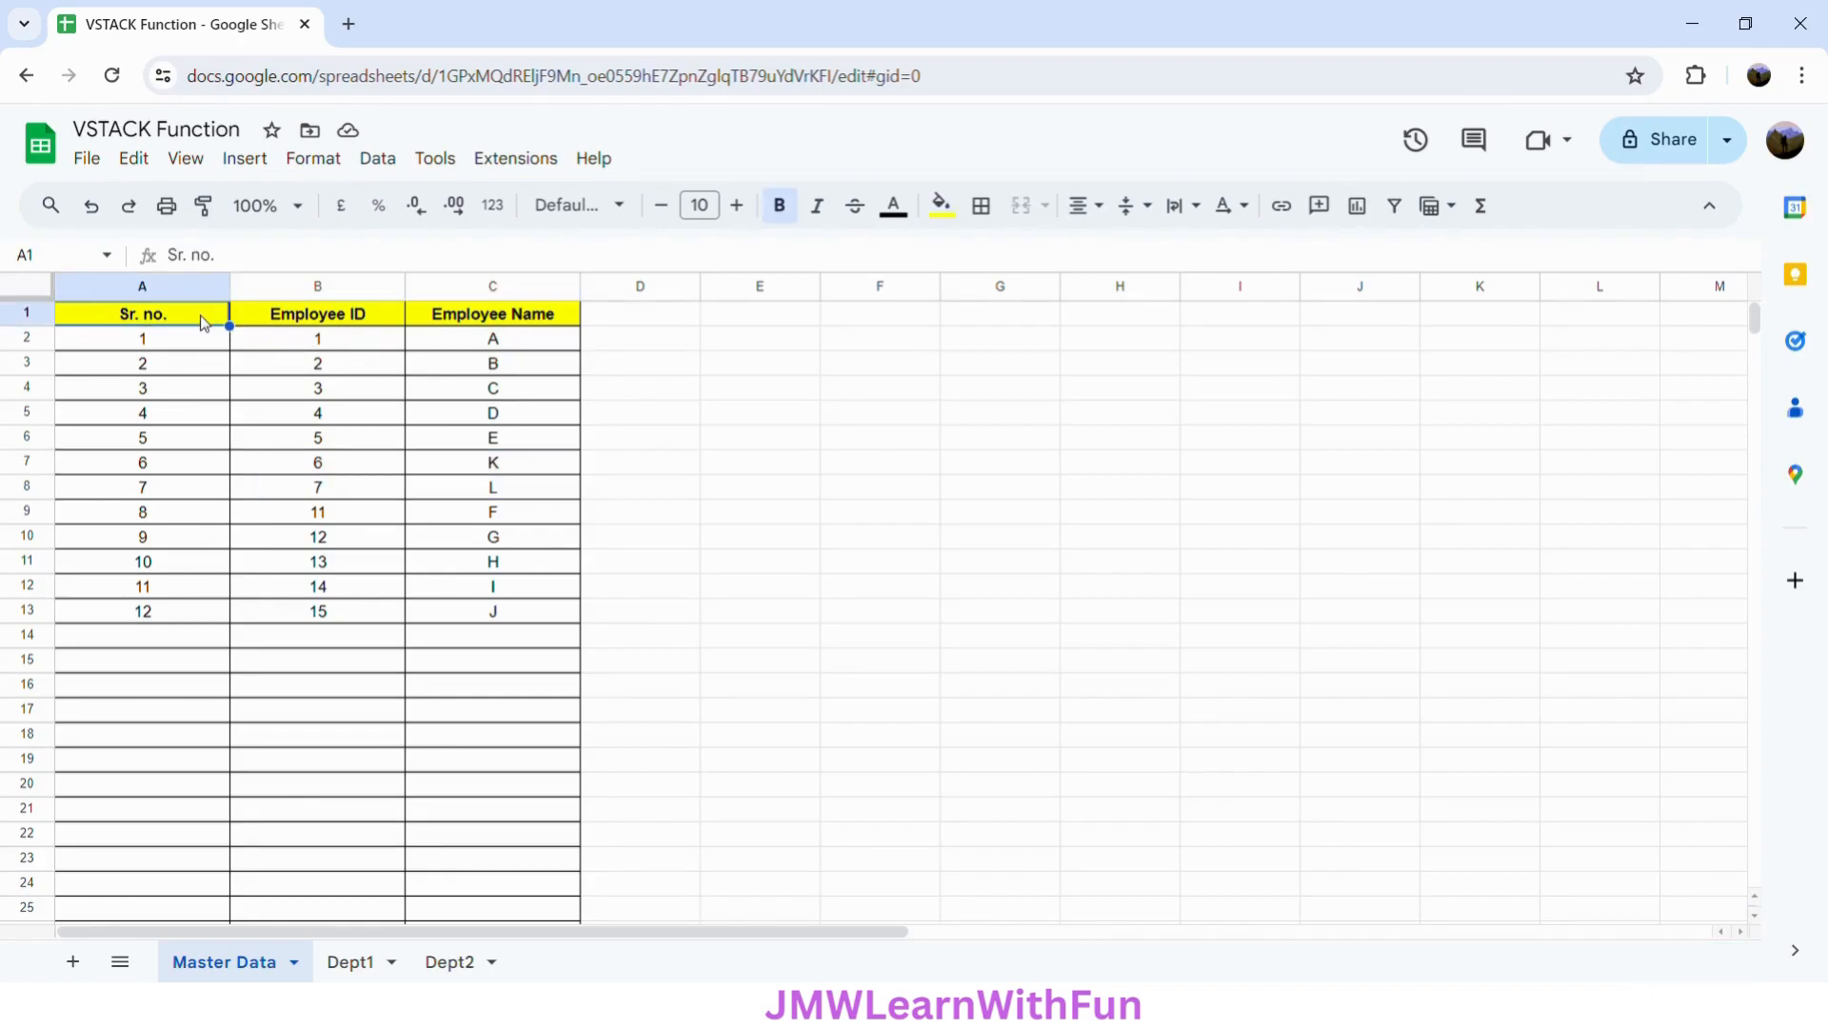
left_click(322, 343)
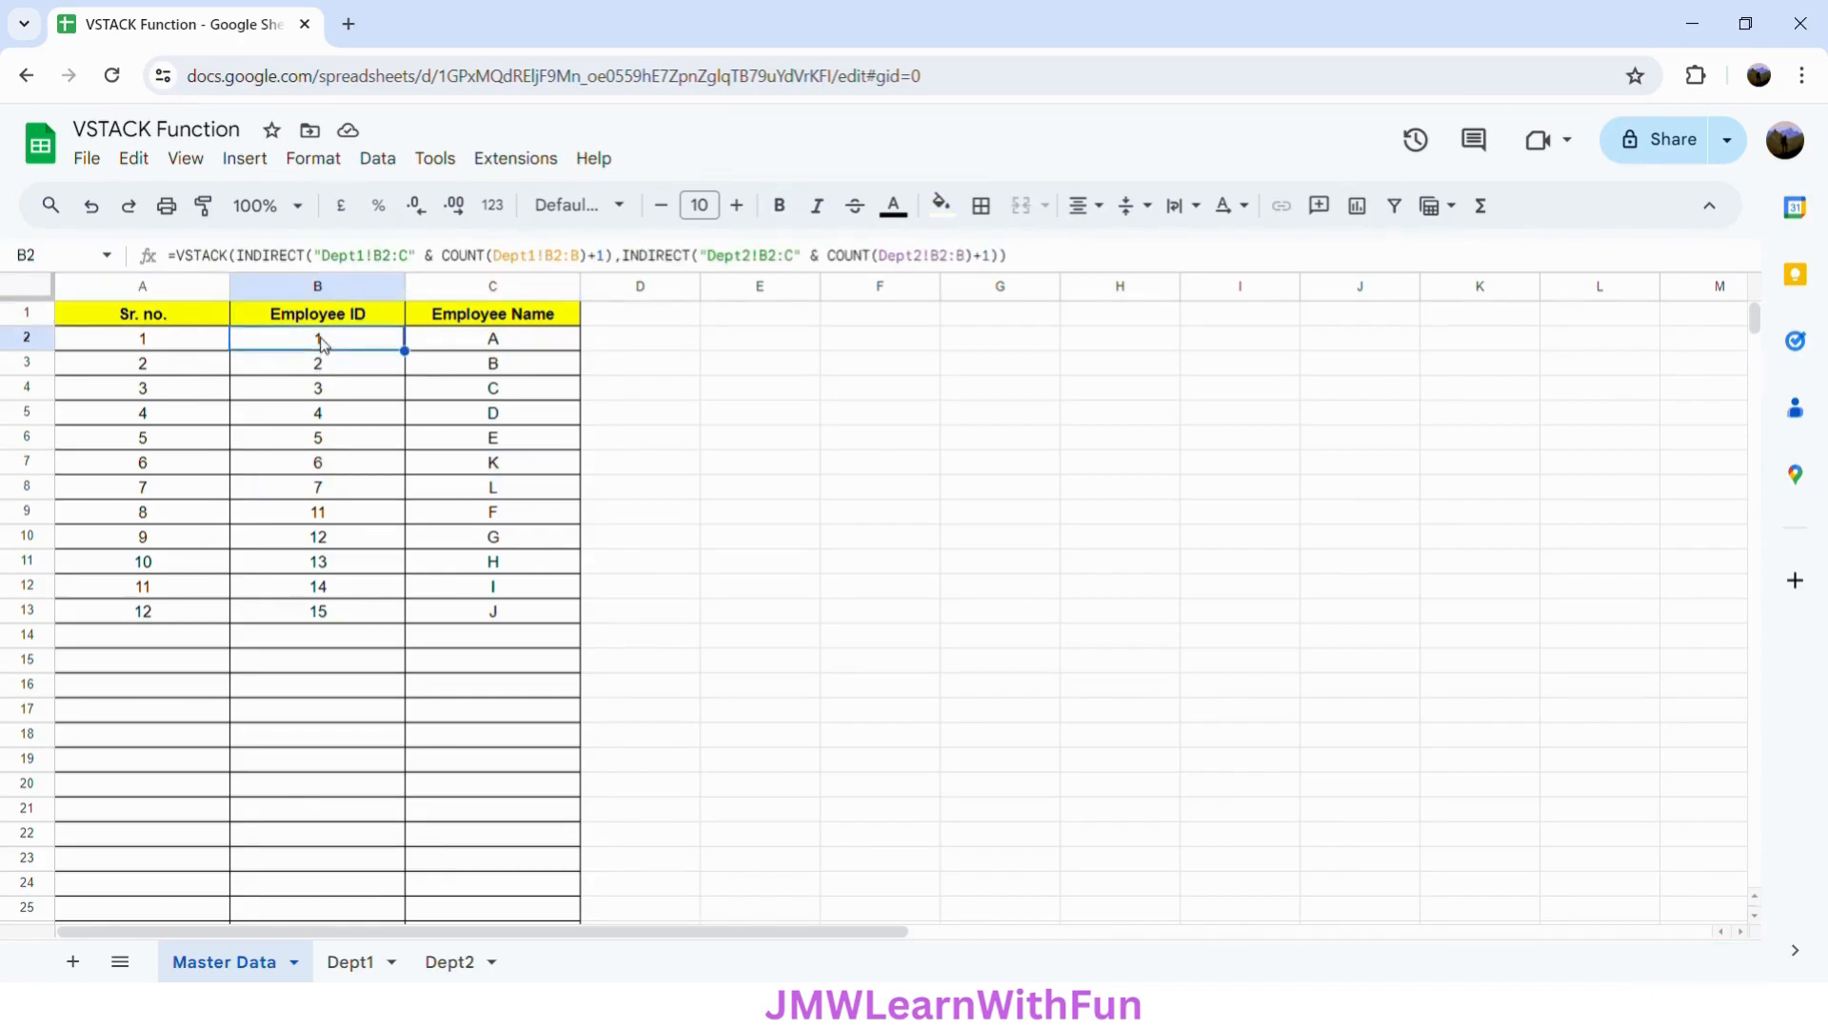